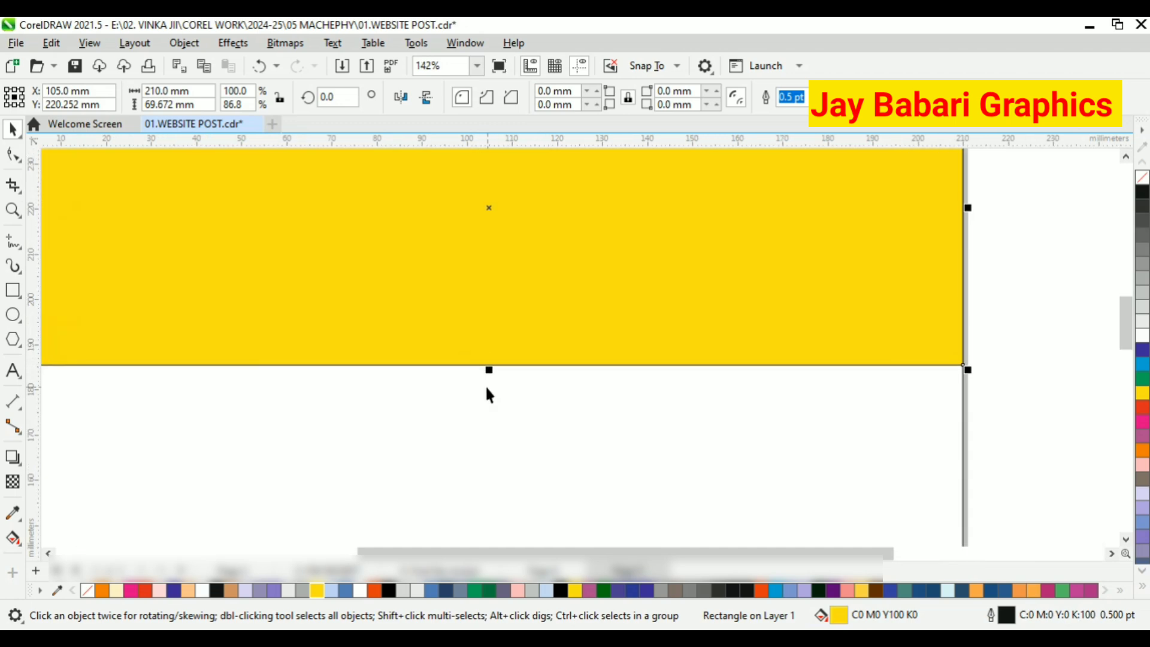
# Undo the last height change and paste a duplicate of the full-size yellow rectangle on top of it.
pyautogui.hotkey('ctrl', 'z')
pyautogui.rightClick(469, 283)
pyautogui.click(511, 226)
pyautogui.scroll(-5, 441, 336)
pyautogui.rightClick(791, 223)
pyautogui.click(803, 350)
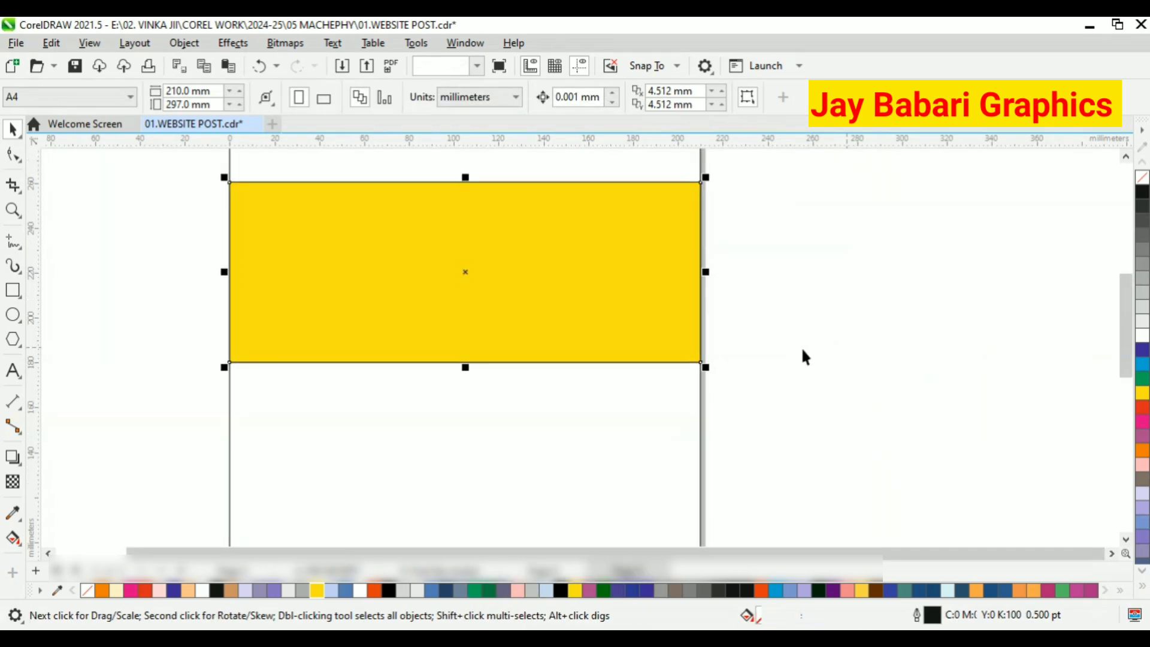
# Fill the duplicate rectangle with white and shrink its height symmetrically to about 74 mm.
pyautogui.click(1142, 336)
pyautogui.scroll(1, 420, 216)
pyautogui.moveTo(478, 418); pyautogui.dragTo(478, 405)
pyautogui.press('Escape')
pyautogui.scroll(-1, 267, 310)
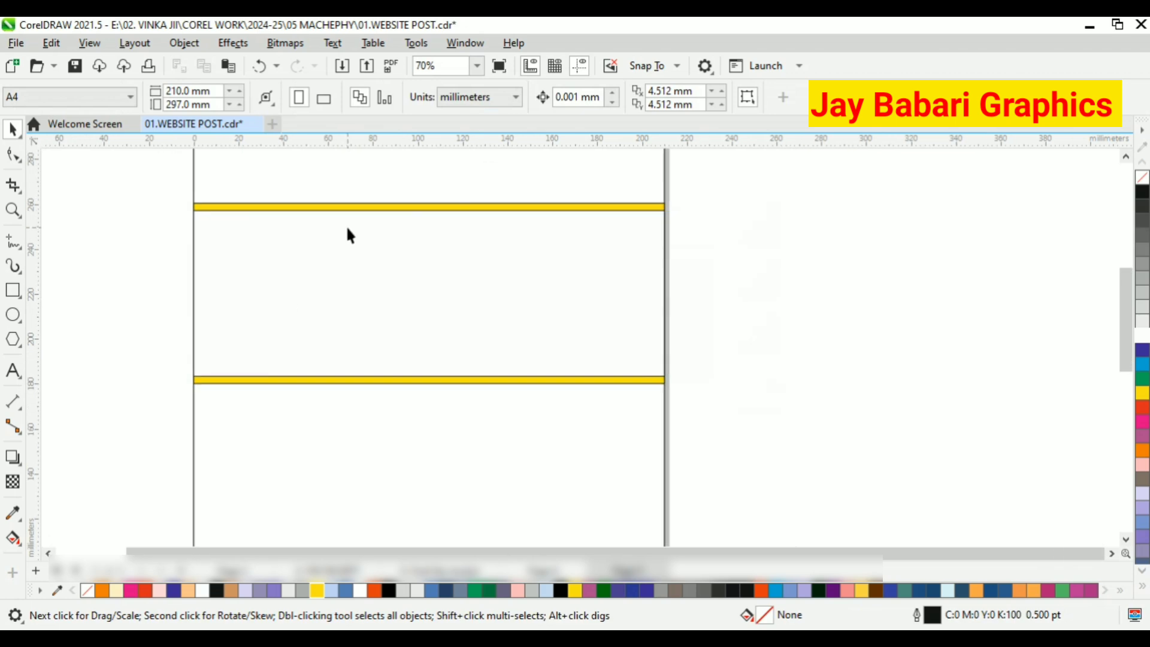
# Sample the yellow of the outer strip and fill the inner rectangle with it.
pyautogui.click(12, 514)
pyautogui.click(257, 207)
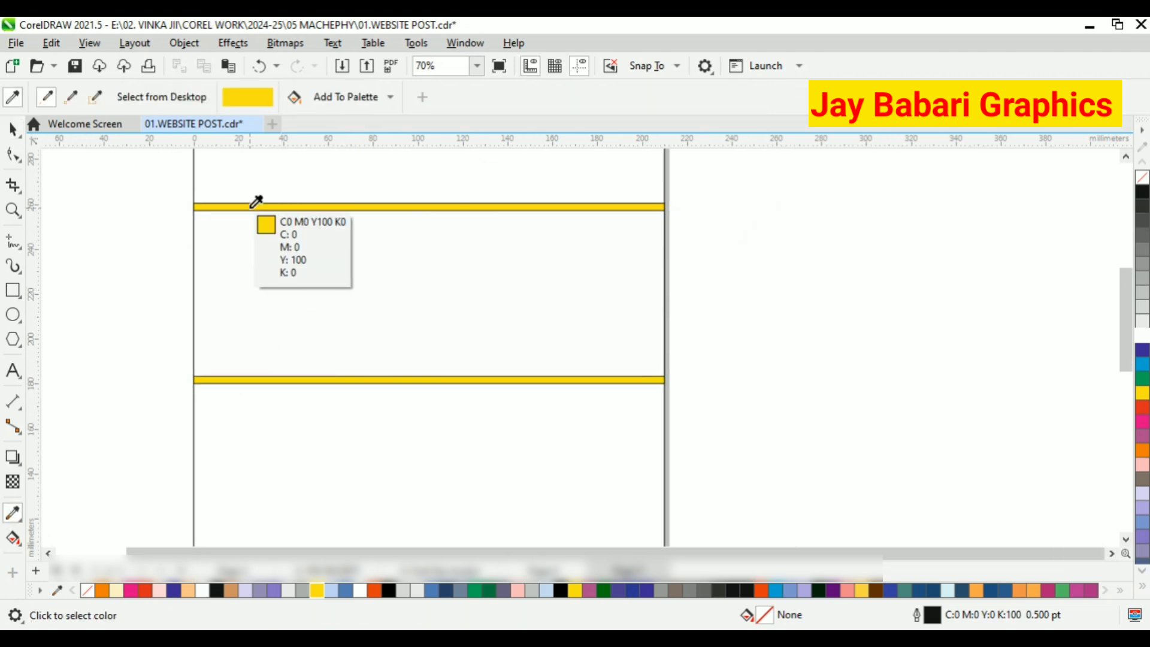
pyautogui.click(265, 259)
# Sample white from the empty area and apply it as the outer rectangle's fill, keeping its black outline.
pyautogui.keyDown('shift'); pyautogui.click(124, 283); pyautogui.keyUp('shift')
pyautogui.click(236, 207)
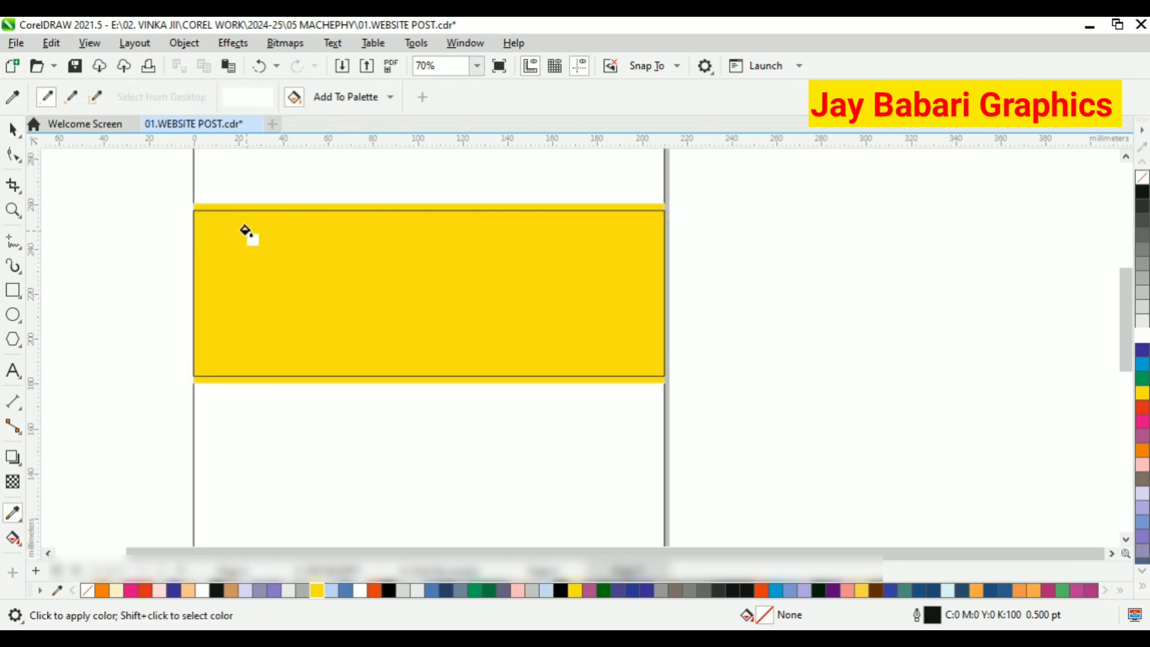
pyautogui.hotkey('ctrl', 'z')
pyautogui.scroll(2, 247, 233)
pyautogui.click(247, 181)
pyautogui.press('space')
# Try removing the outlines from both band rectangles.
pyautogui.scroll(-2, 150, 293)
pyautogui.moveTo(89, 200); pyautogui.dragTo(695, 536)
pyautogui.rightClick(1142, 181)
pyautogui.click(1005, 275)
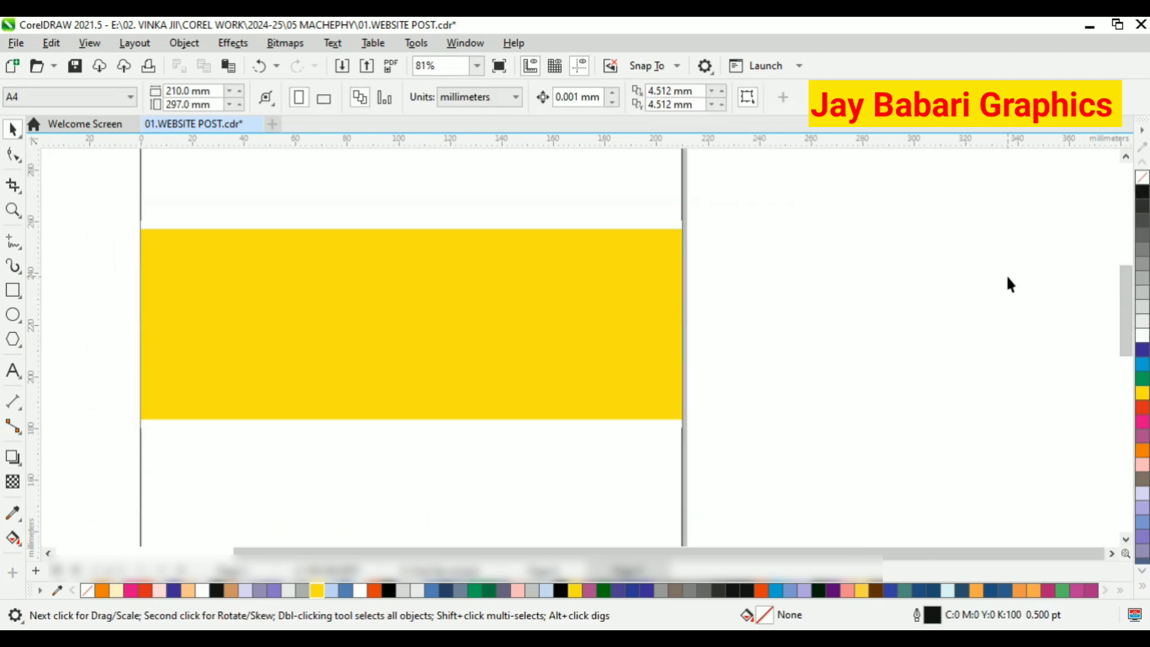
pyautogui.hotkey('ctrl', 'z')
# Remove the outline from the inner yellow rectangle only.
pyautogui.click(526, 328)
pyautogui.rightClick(1140, 181)
pyautogui.click(839, 282)
pyautogui.scroll(-2, 306, 383)
pyautogui.scroll(1, 339, 301)
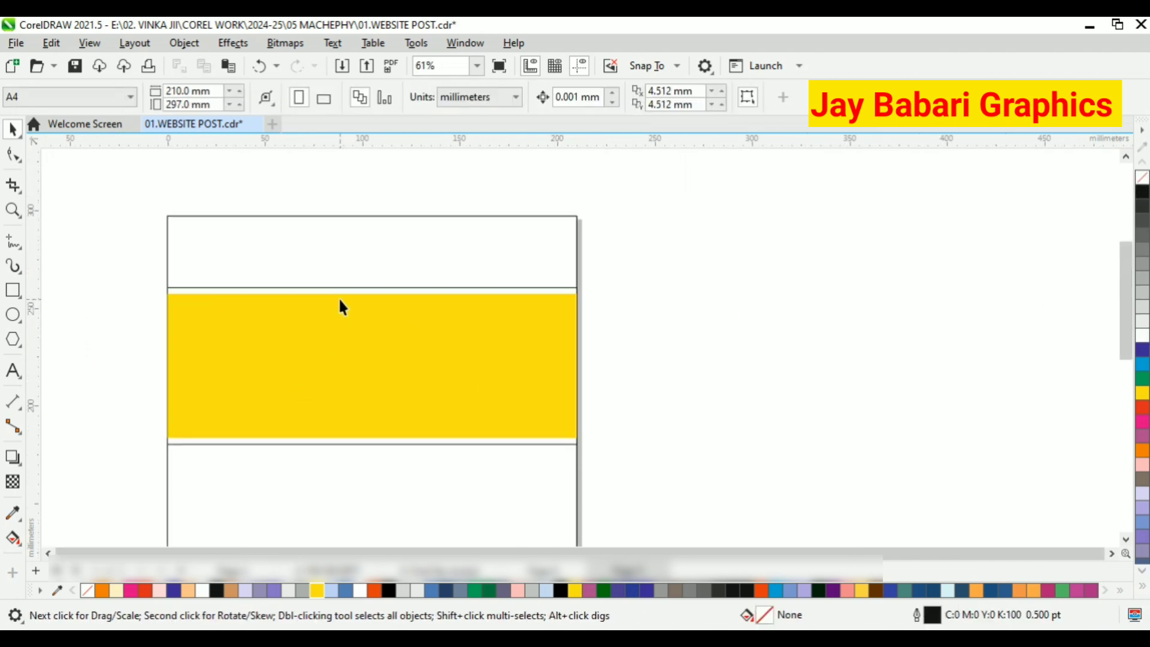
pyautogui.click(219, 639)
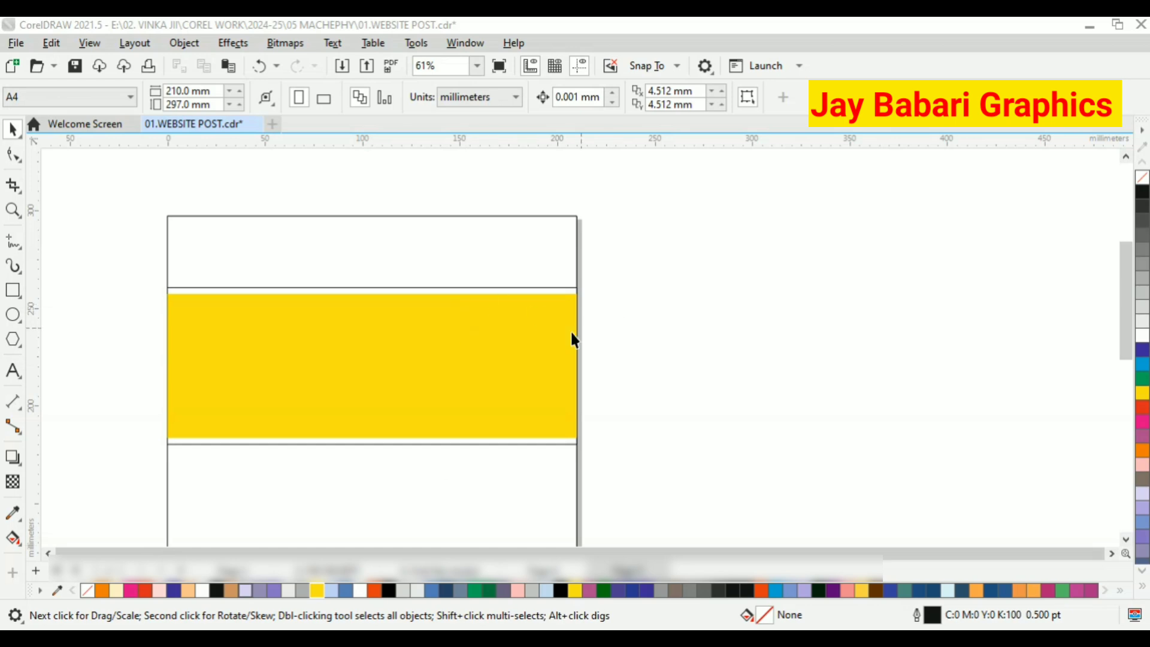
# Group the white outer rectangle and the yellow inner rectangle of the band.
pyautogui.moveTo(134, 267); pyautogui.dragTo(681, 511)
pyautogui.rightClick(492, 316)
pyautogui.click(560, 226)
# Paste a copy of the band group in place and narrow it to about 98 mm wide, keeping its right edge fixed.
pyautogui.rightClick(532, 308)
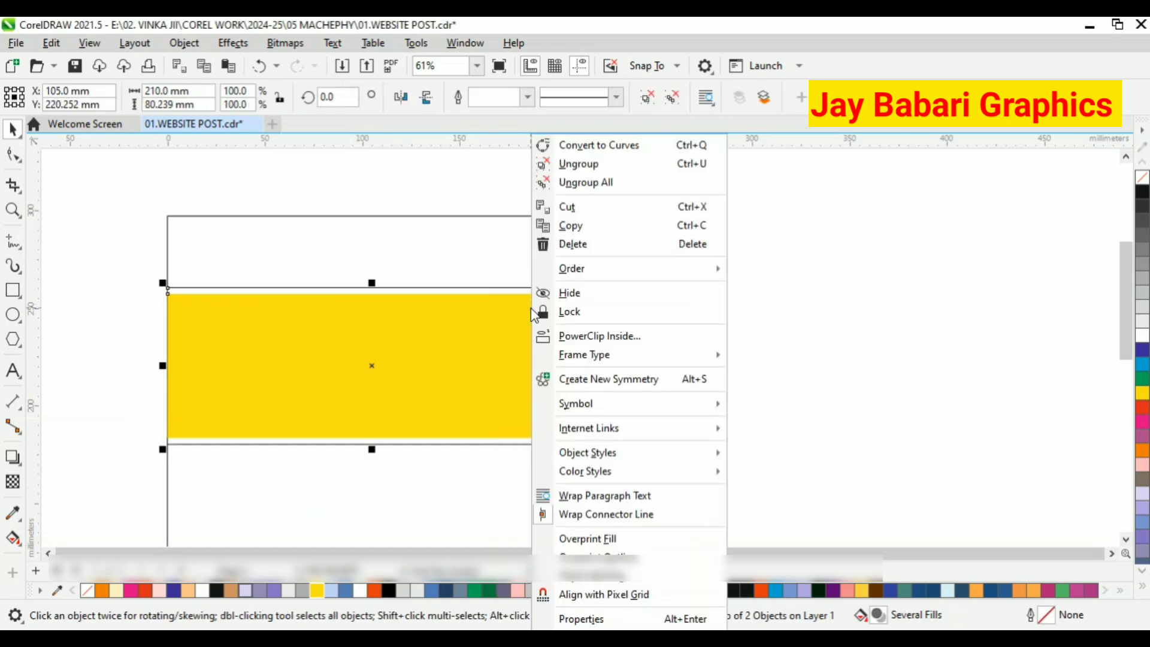
pyautogui.click(592, 227)
pyautogui.rightClick(703, 228)
pyautogui.click(743, 357)
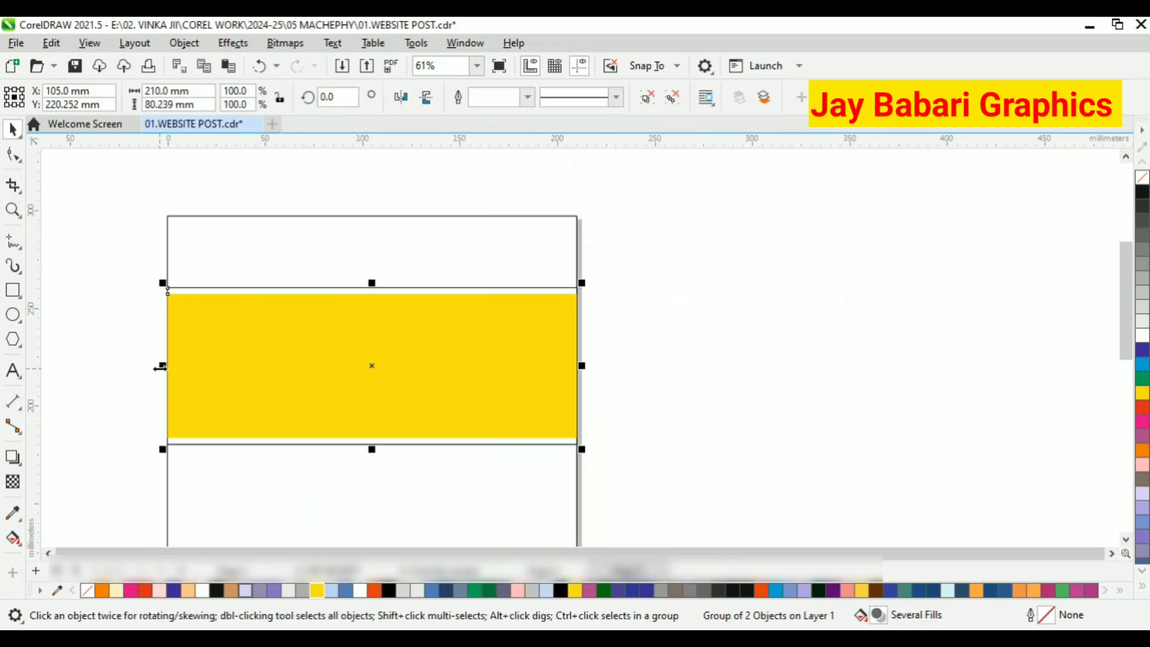
pyautogui.moveTo(161, 367); pyautogui.dragTo(234, 370)
pyautogui.moveTo(344, 365); pyautogui.dragTo(394, 366)
# Ungroup the narrowed copy and delete its yellow inner rectangle.
pyautogui.scroll(2, 372, 366)
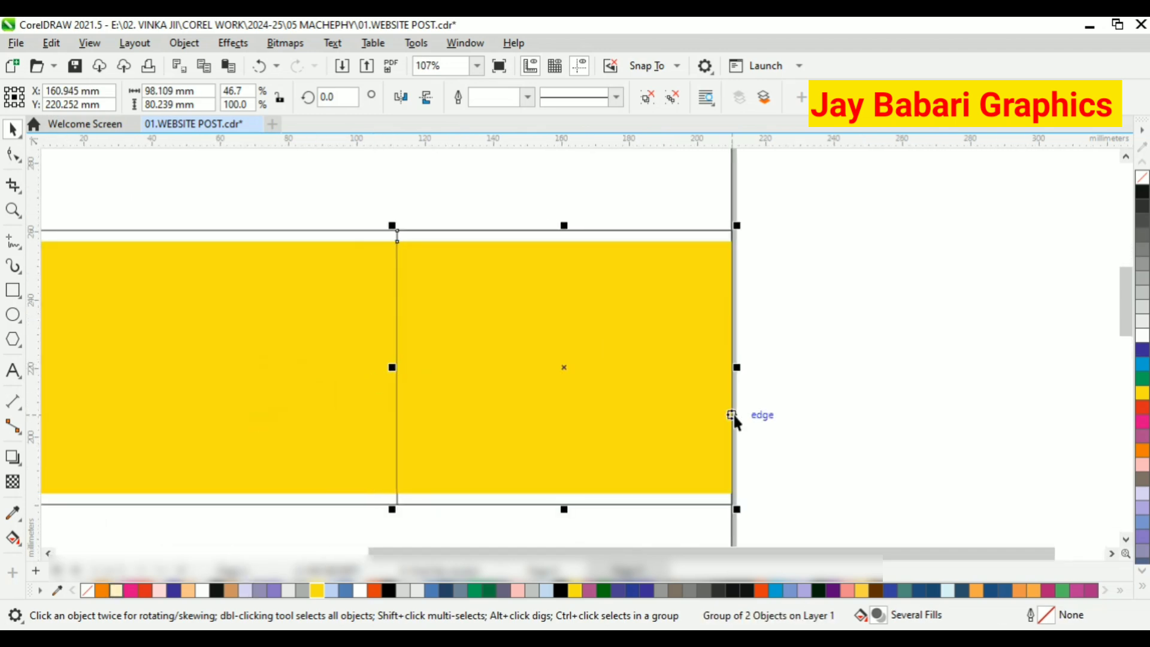
pyautogui.rightClick(536, 321)
pyautogui.click(566, 163)
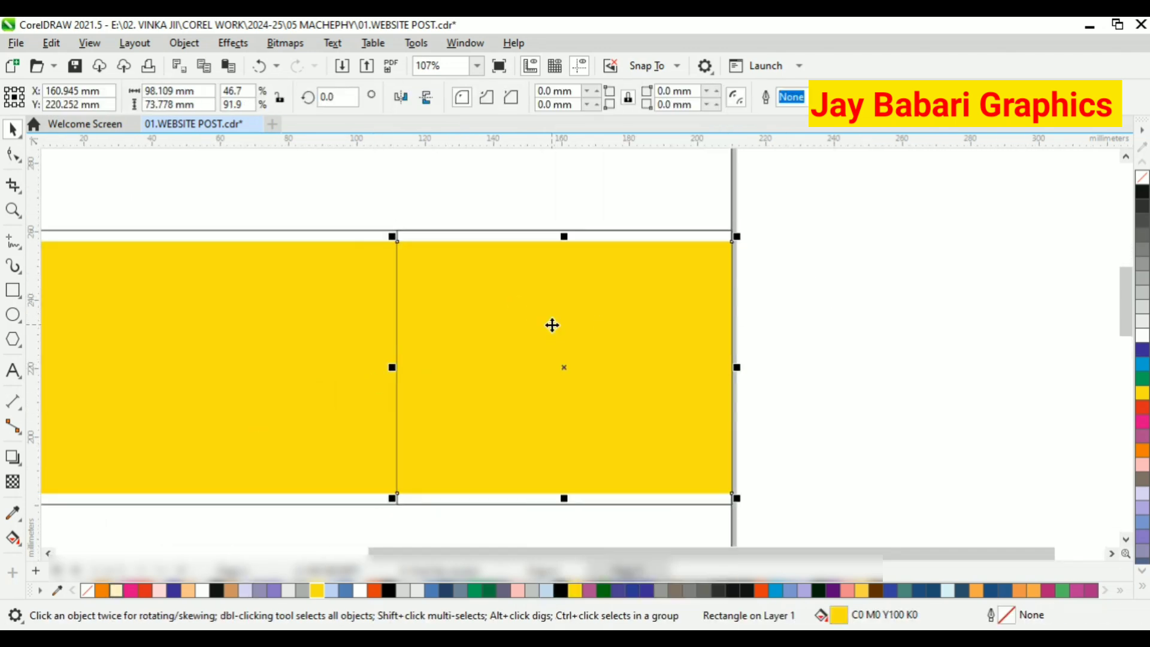
pyautogui.press('Delete')
pyautogui.hotkey('ctrl', 'z')
pyautogui.press('Delete')
pyautogui.hotkey('ctrl', 'z')
pyautogui.rightClick(530, 311)
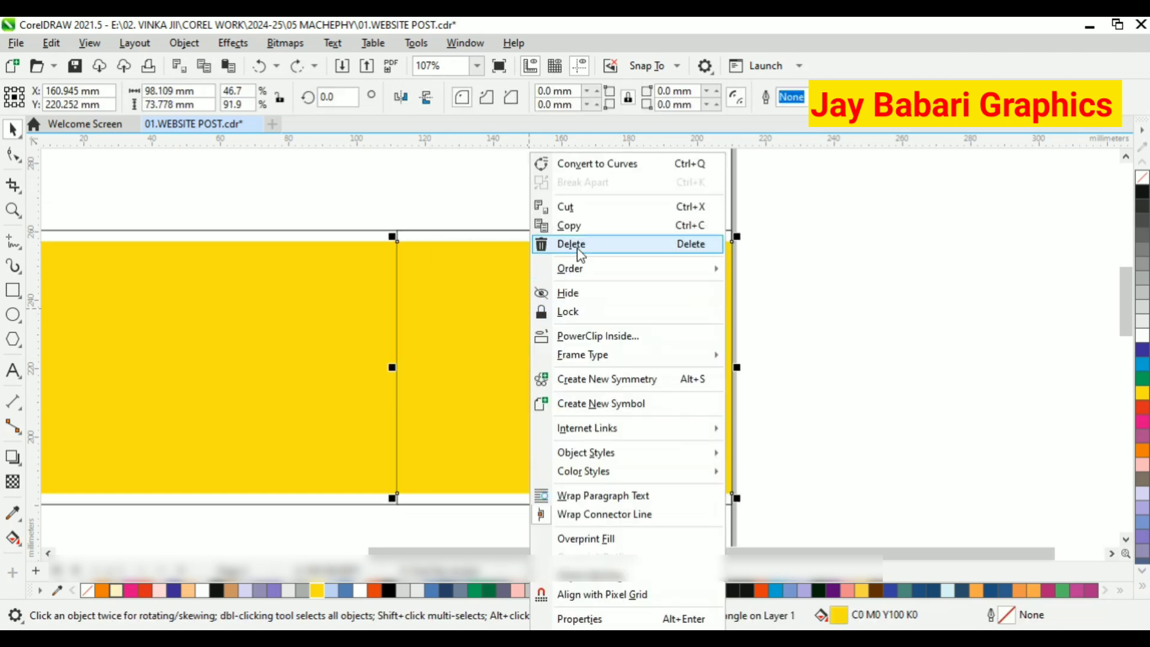
pyautogui.click(572, 256)
pyautogui.click(596, 376)
# Convert the remaining white rectangle at the band's right end to curves.
pyautogui.click(13, 155)
pyautogui.scroll(-1, 502, 314)
pyautogui.click(12, 130)
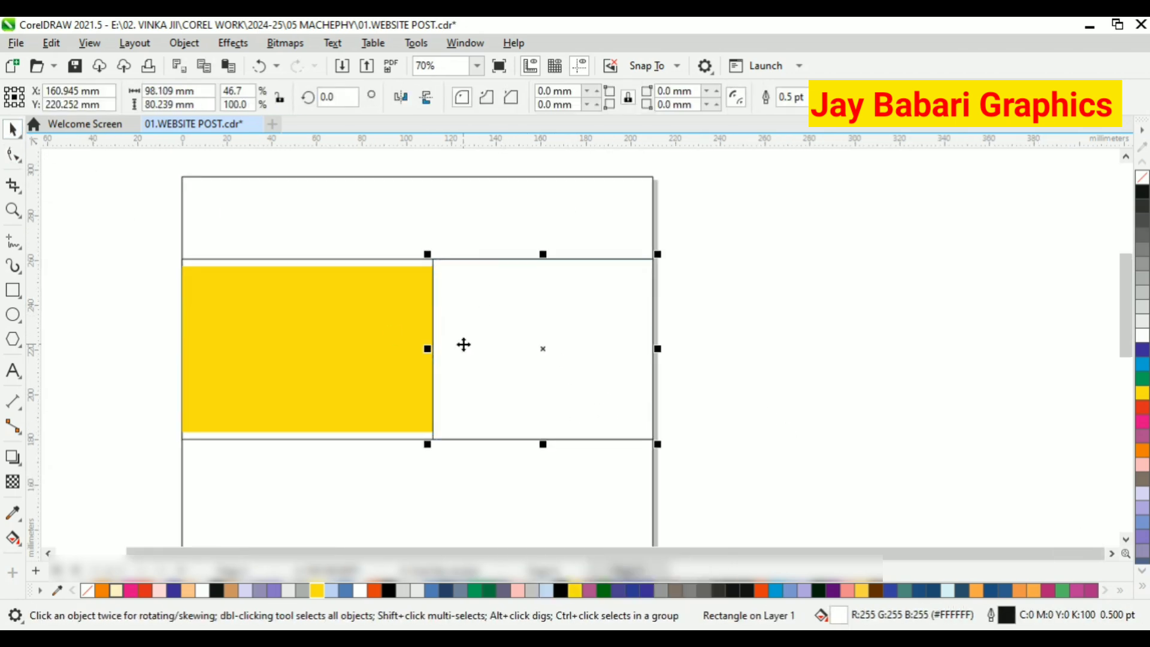
pyautogui.click(14, 155)
pyautogui.scroll(2, 460, 356)
pyautogui.rightClick(622, 335)
pyautogui.click(695, 163)
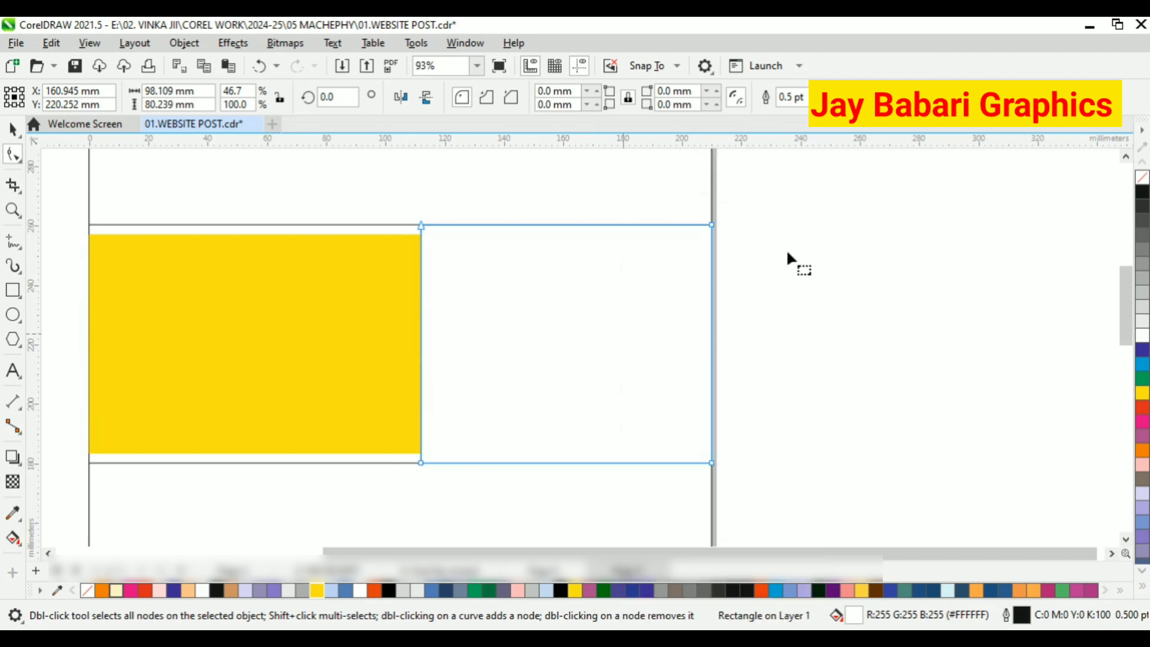
pyautogui.scroll(1, 432, 355)
pyautogui.click(13, 129)
# Add a node midway on the white shape's left edge and pull it left into an arrow tip, making the shape about 129 mm wide.
pyautogui.click(422, 355)
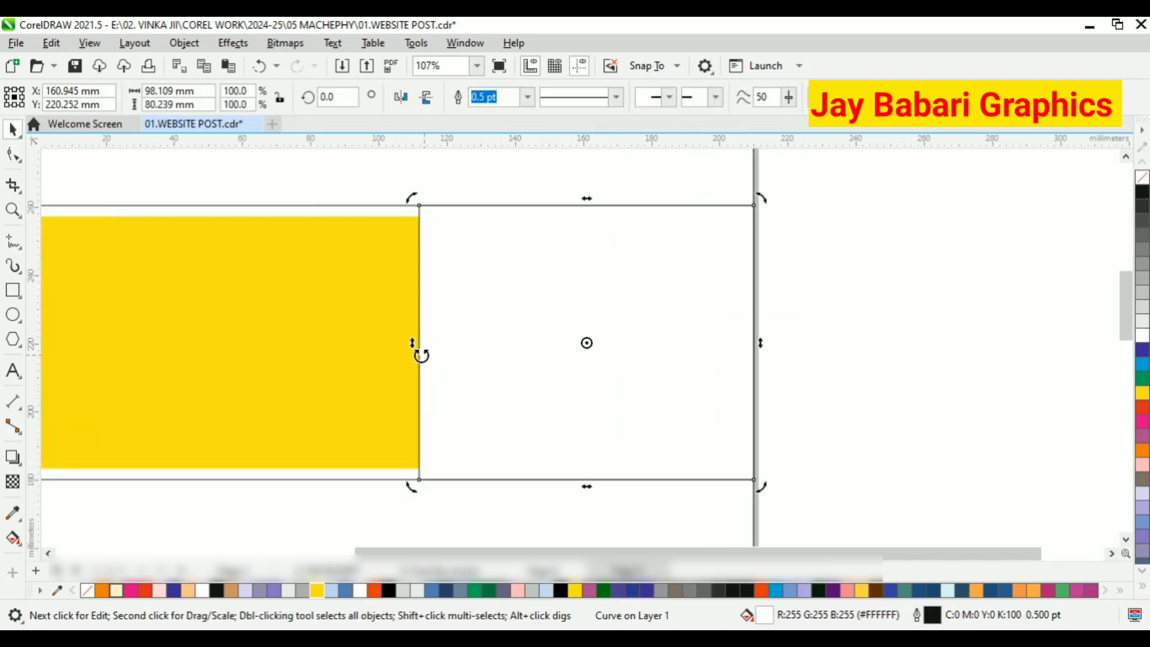
pyautogui.click(12, 155)
pyautogui.moveTo(419, 346); pyautogui.dragTo(335, 349)
pyautogui.click(13, 129)
pyautogui.scroll(-1, 464, 371)
pyautogui.press('Escape')
pyautogui.click(504, 363)
# Undo the last width change on the white arrow shape and paste a copy of it on top.
pyautogui.scroll(1, 429, 350)
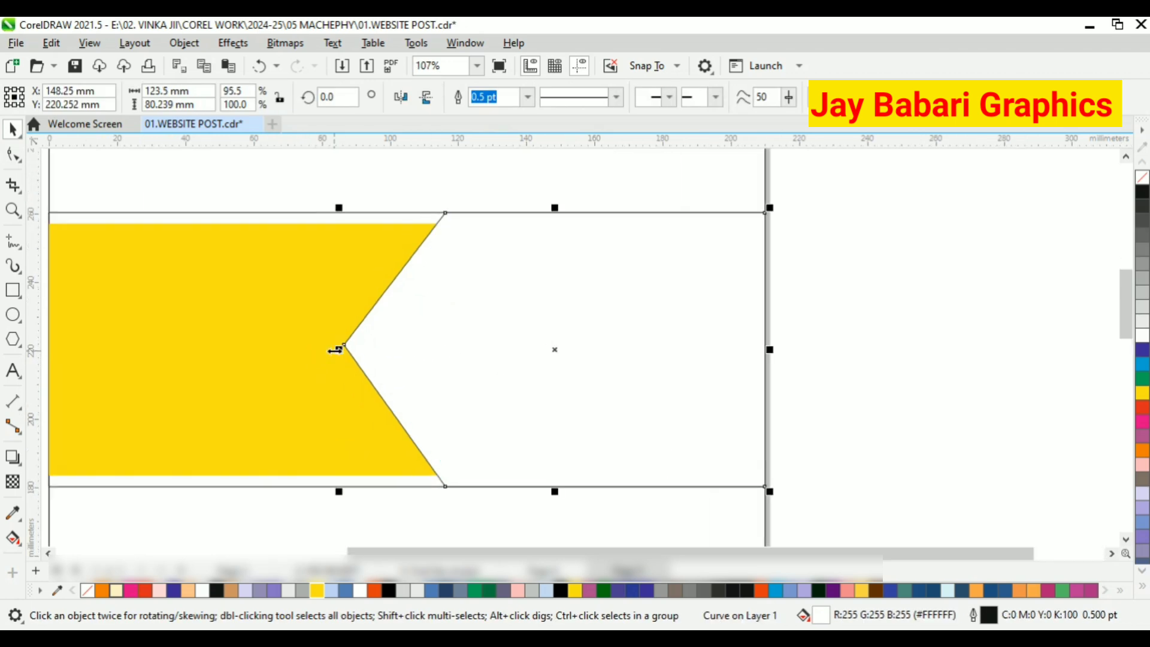
pyautogui.hotkey('ctrl', 'z')
pyautogui.rightClick(465, 329)
pyautogui.click(542, 233)
pyautogui.rightClick(843, 244)
pyautogui.click(892, 371)
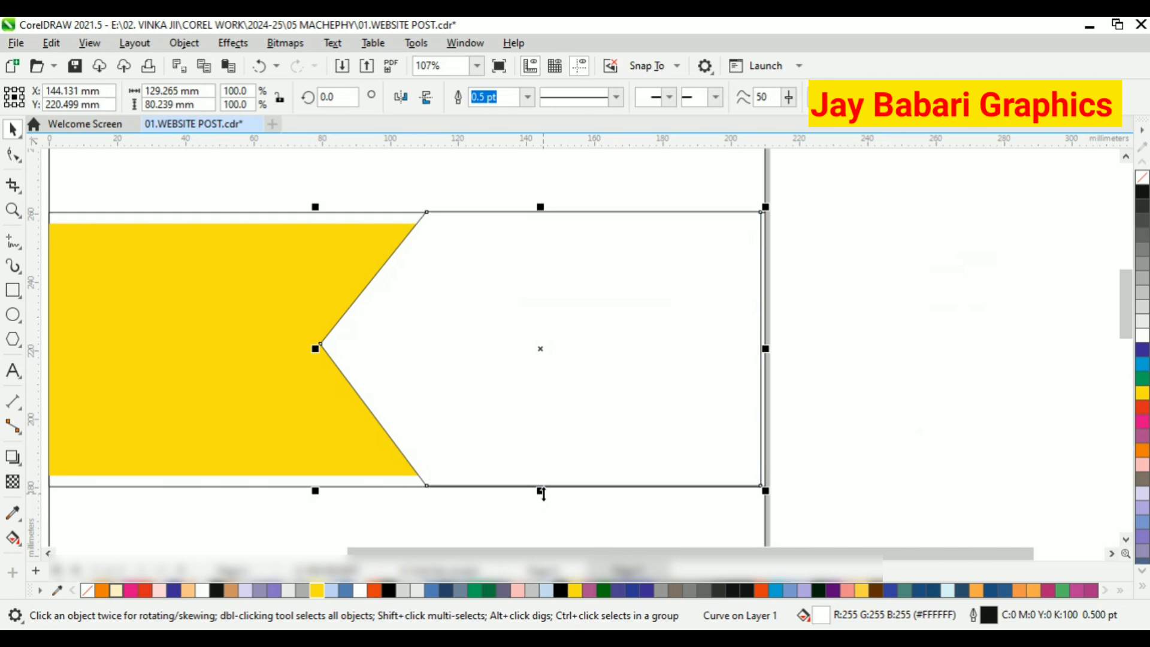
# Shrink the pasted arrow shape inside the original to about 125 mm wide and 74 mm high.
pyautogui.moveTo(541, 491); pyautogui.dragTo(538, 481)
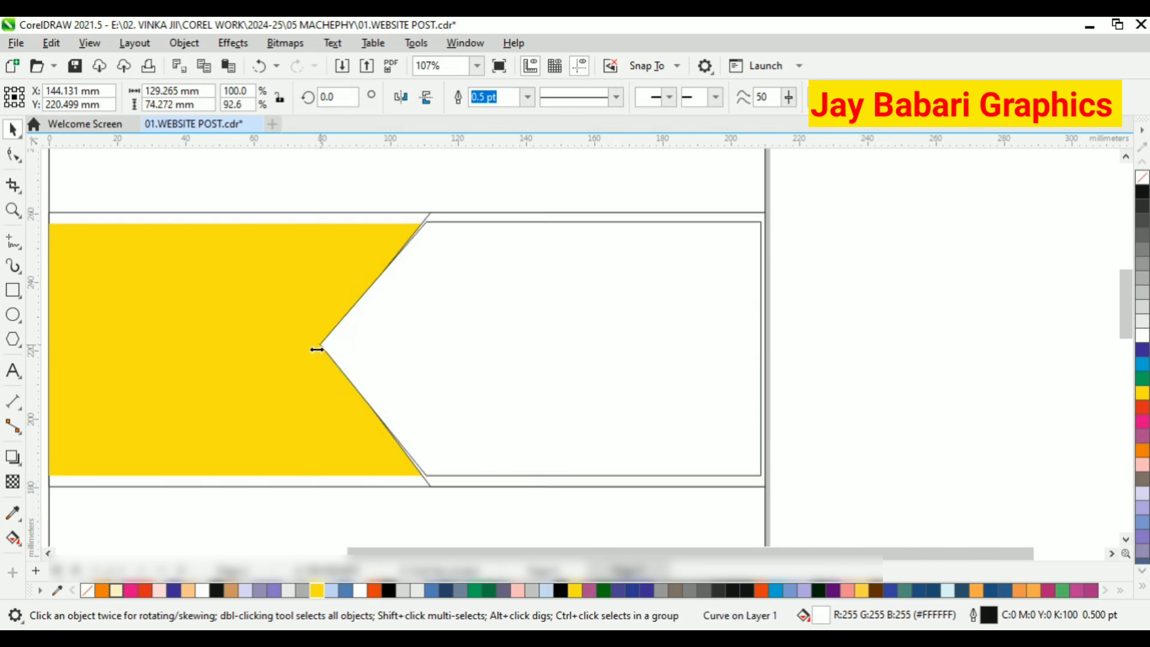
pyautogui.moveTo(317, 350); pyautogui.dragTo(328, 348)
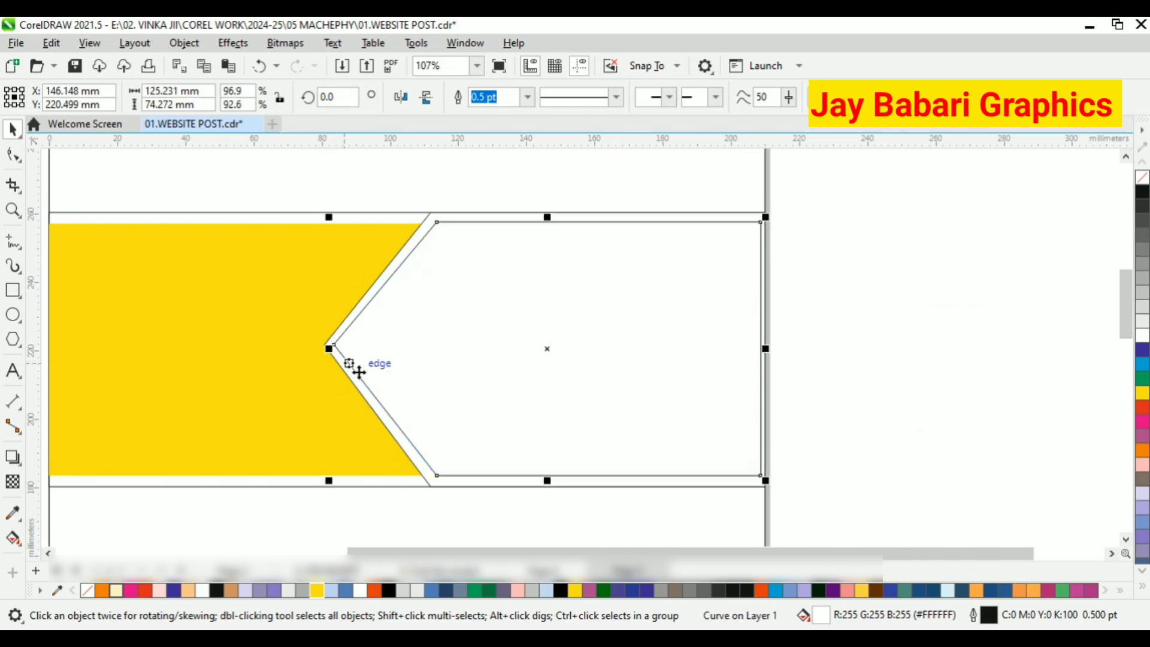
pyautogui.click(647, 524)
# Sample the yellow of the left band and fill the inner arrow shape with it.
pyautogui.click(12, 514)
pyautogui.click(264, 414)
pyautogui.click(500, 396)
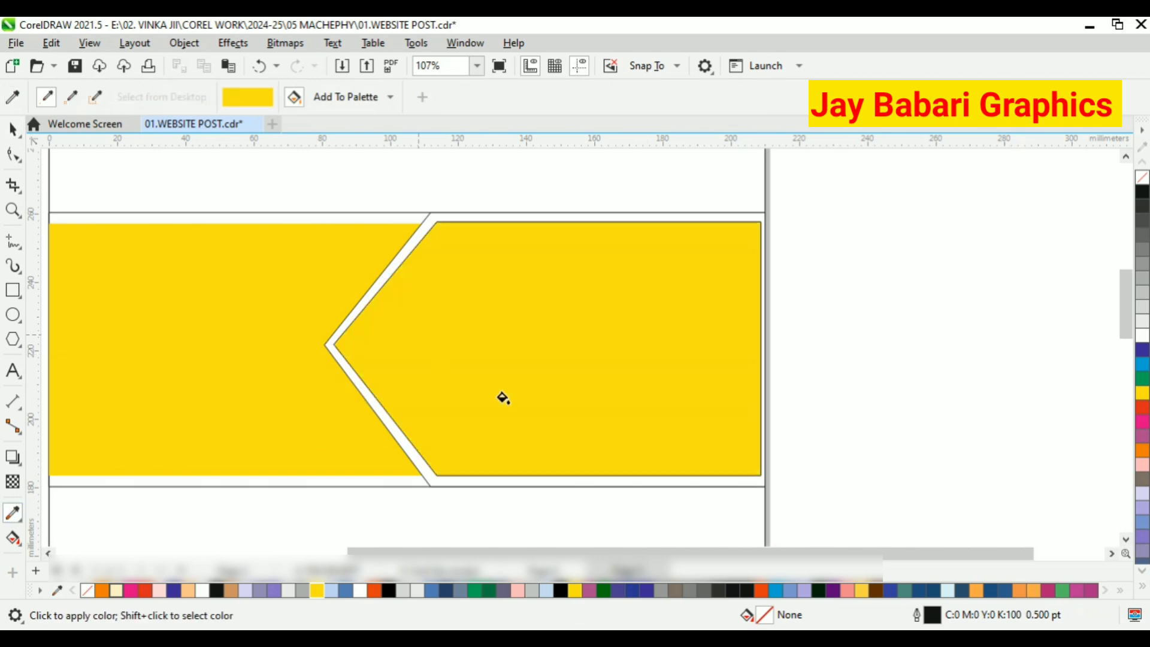
pyautogui.scroll(-1, 592, 423)
pyautogui.click(12, 131)
pyautogui.click(13, 185)
pyautogui.click(9, 124)
pyautogui.scroll(1, 390, 284)
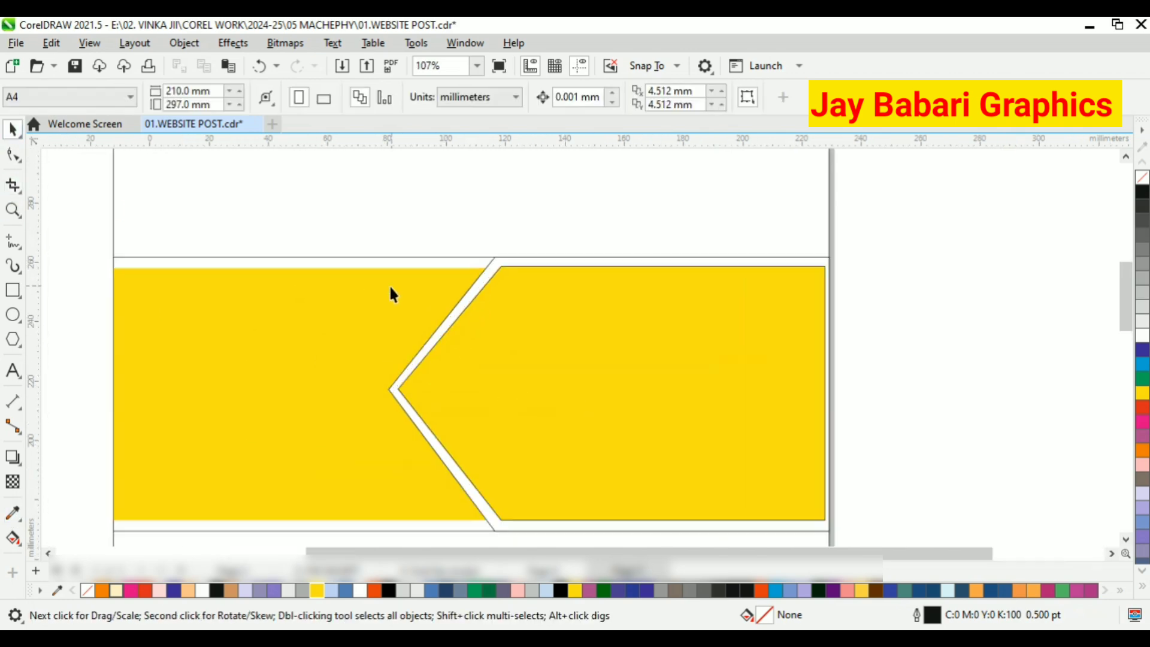
pyautogui.scroll(-1, 392, 284)
pyautogui.scroll(1, 447, 398)
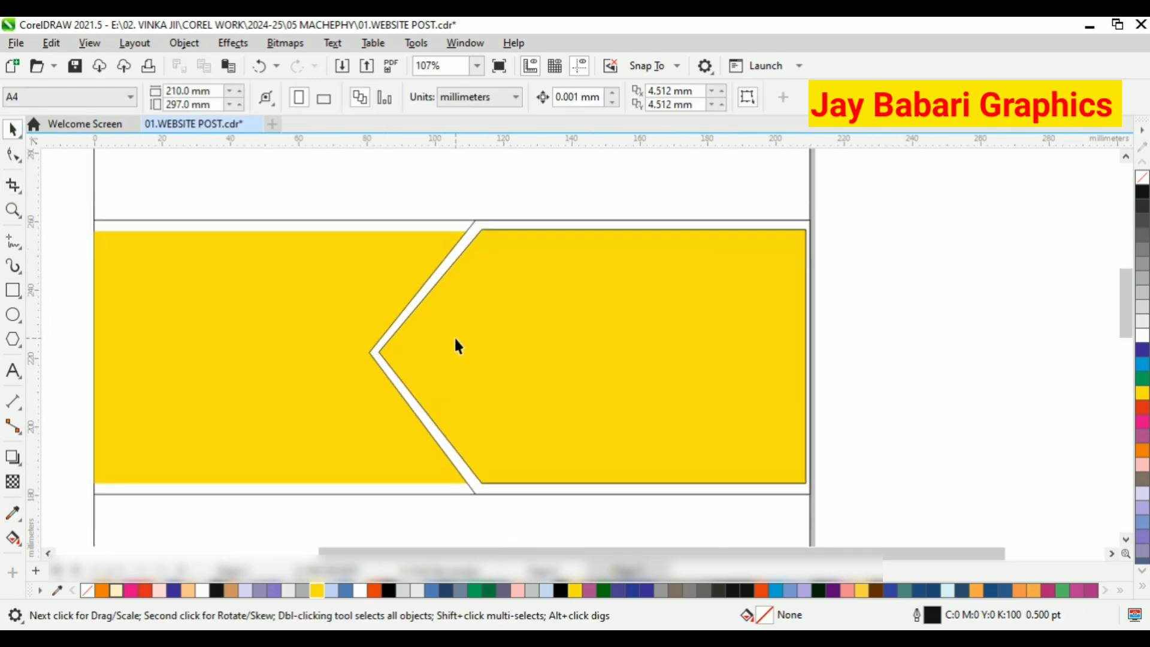
# Stretch the inner yellow arrow so its right edge reaches the page's right edge.
pyautogui.scroll(1, 383, 347)
pyautogui.click(382, 349)
pyautogui.click(13, 155)
pyautogui.scroll(3, 356, 362)
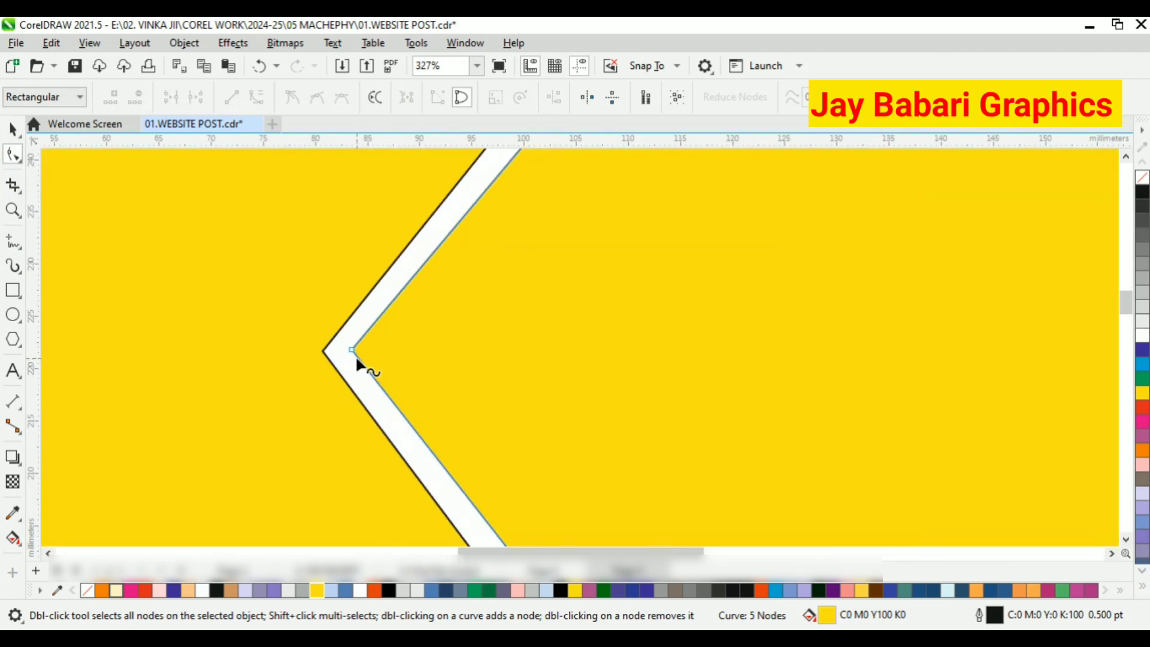
pyautogui.scroll(-4, 355, 355)
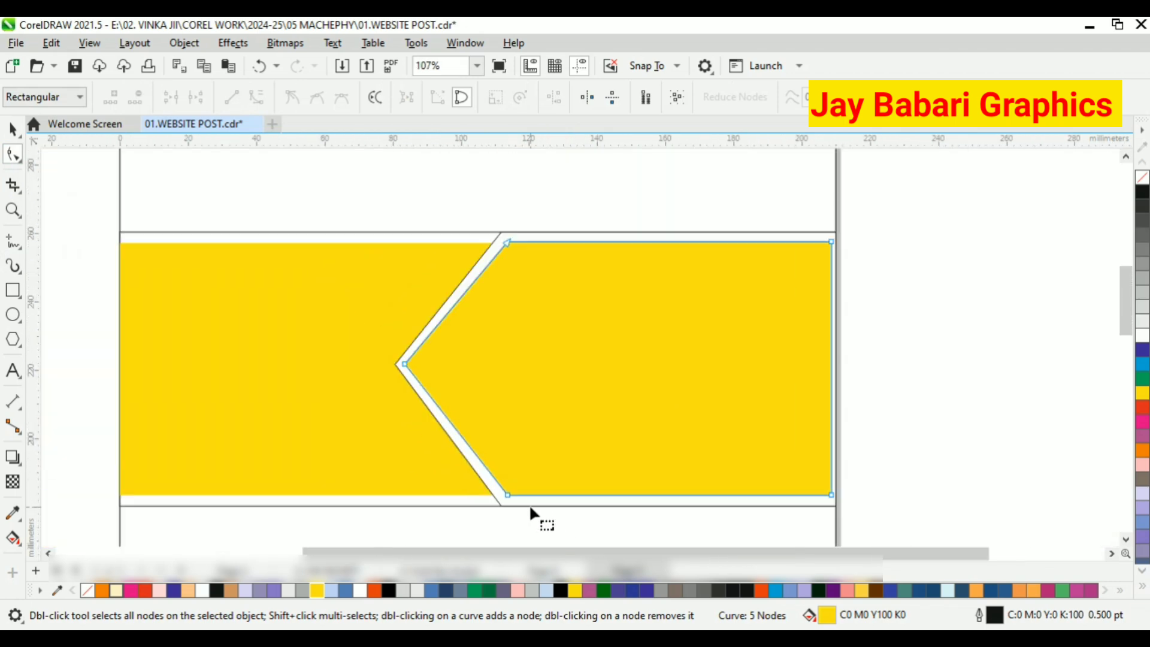
pyautogui.click(12, 131)
pyautogui.scroll(3, 829, 344)
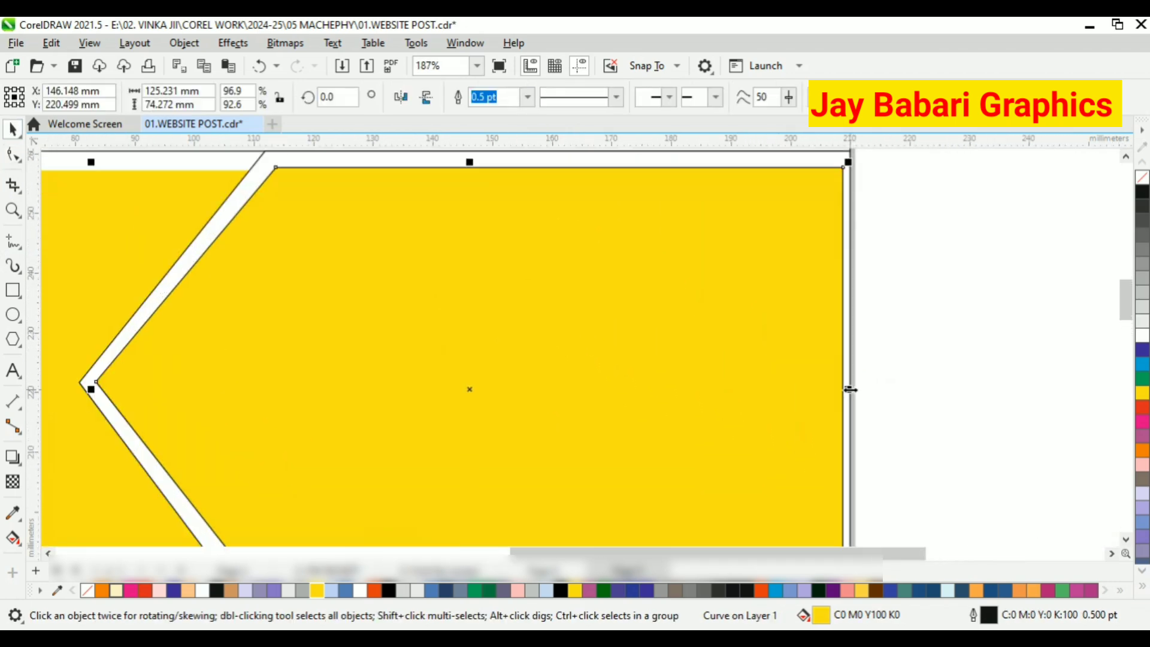
pyautogui.scroll(-2, 911, 352)
pyautogui.click(895, 342)
# Move the inner yellow arrow's tip node slightly to the right to widen the white gap at the point.
pyautogui.scroll(-2, 894, 344)
pyautogui.scroll(3, 872, 470)
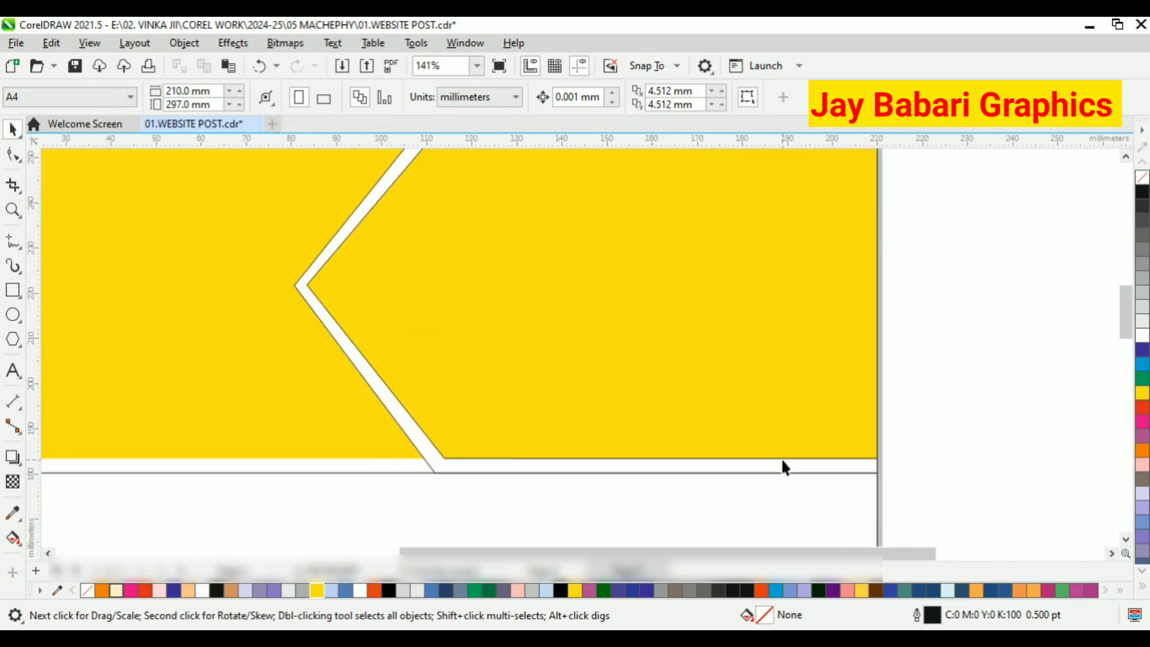
pyautogui.click(545, 386)
pyautogui.press('F10')
pyautogui.scroll(2, 335, 295)
pyautogui.click(326, 293)
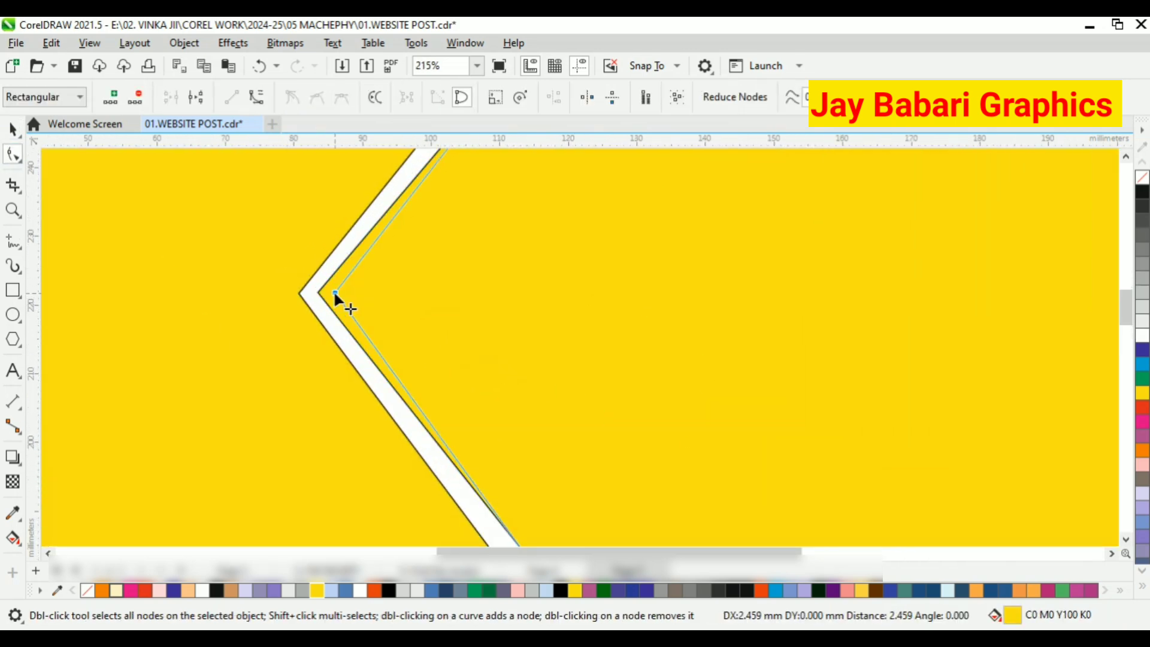
pyautogui.moveTo(325, 292); pyautogui.dragTo(330, 293)
pyautogui.scroll(4, 328, 289)
pyautogui.press('space')
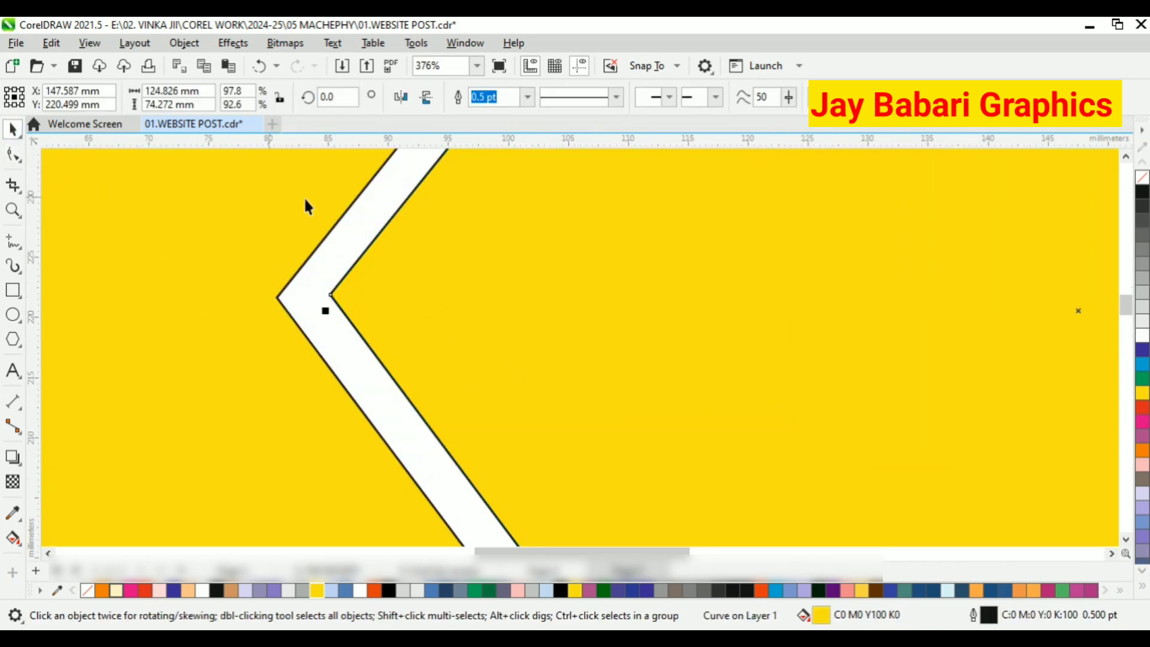
# Place a horizontal guideline through the outer arrow's tip and align the inner arrow's tip node to it.
pyautogui.click(416, 298)
pyautogui.scroll(10, 277, 292)
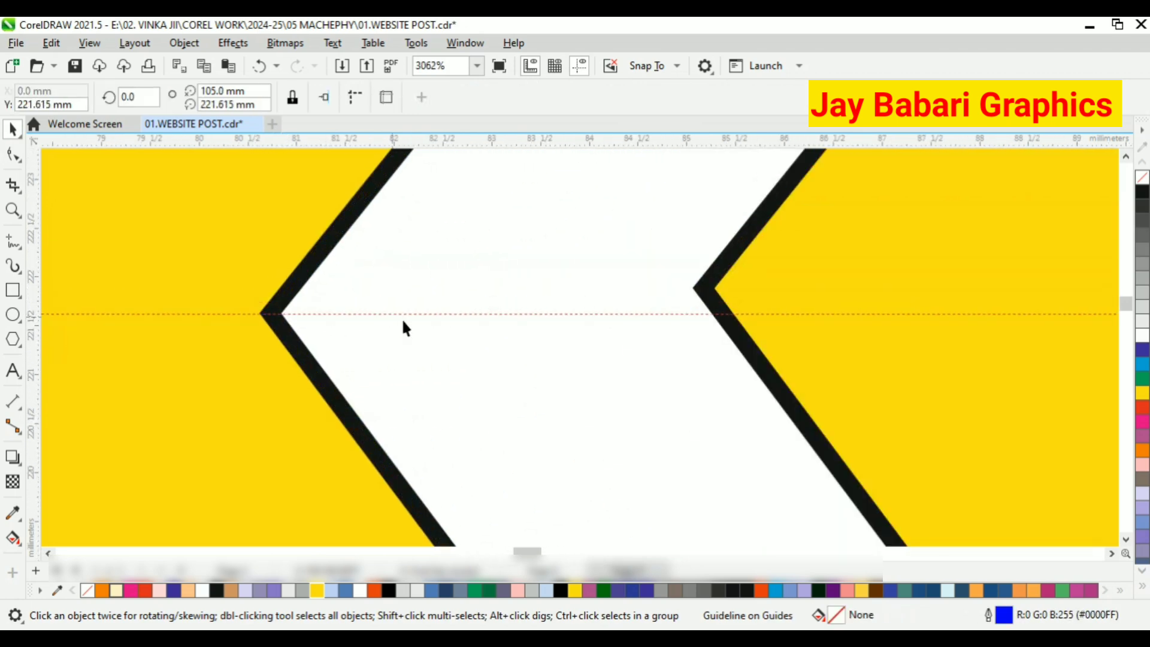
pyautogui.click(756, 326)
pyautogui.click(13, 154)
pyautogui.moveTo(706, 288); pyautogui.dragTo(703, 314)
pyautogui.scroll(-15, 725, 330)
pyautogui.press('space')
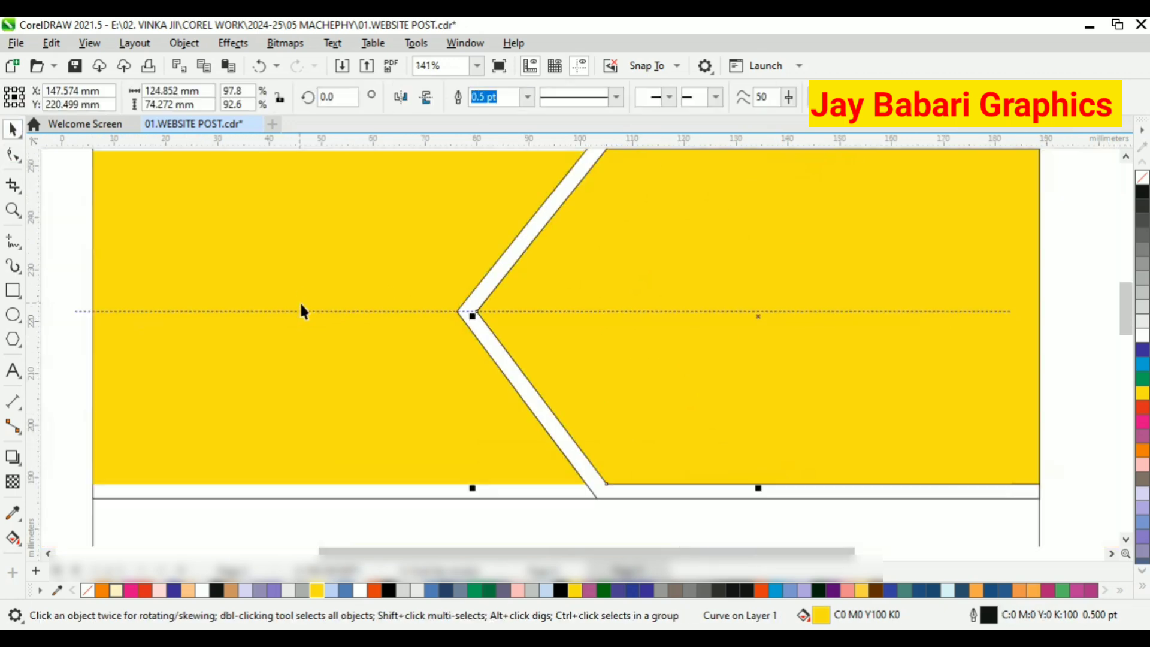
# Delete the horizontal guideline through the arrow tips.
pyautogui.scroll(-3, 744, 321)
pyautogui.click(737, 309)
pyautogui.press('Delete')
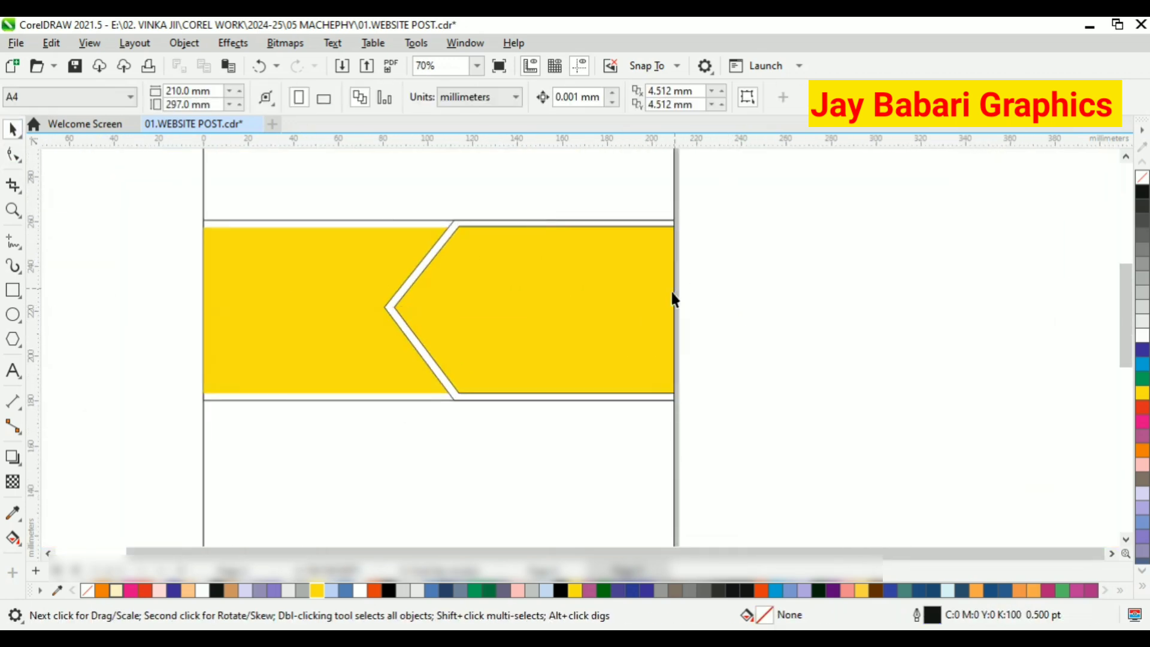
# Fill the page-sized background rectangle with light pink (C0 M40 Y20 K0).
pyautogui.click(403, 510)
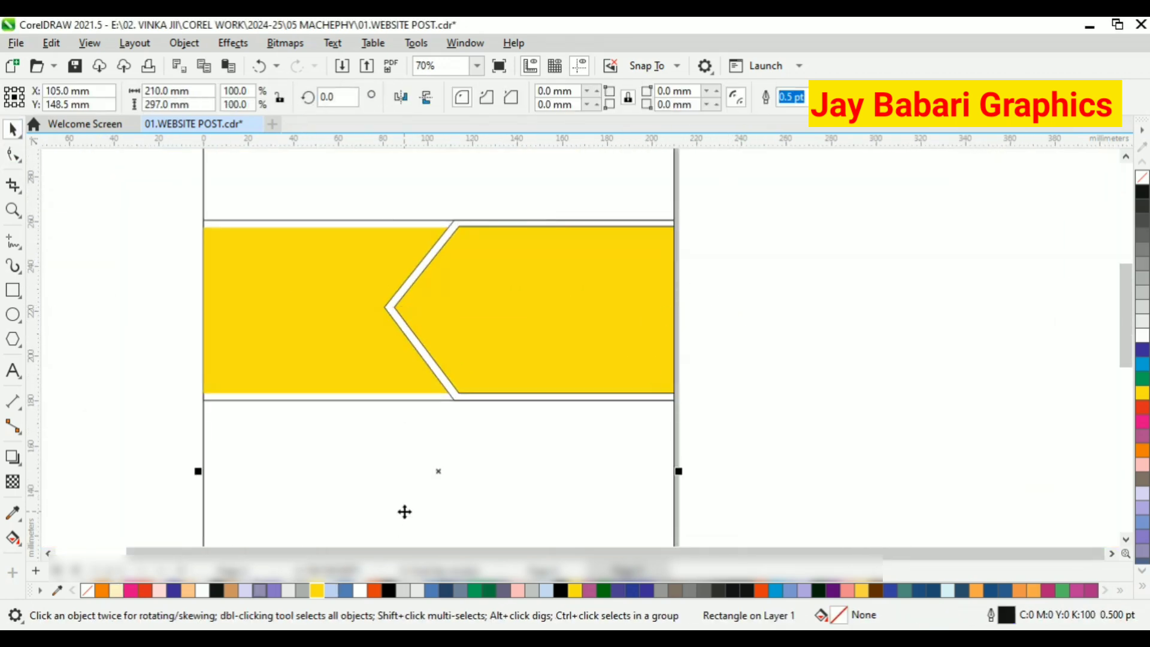
pyautogui.scroll(-1, 414, 412)
pyautogui.scroll(1, 450, 504)
pyautogui.click(1142, 466)
pyautogui.scroll(-2, 529, 377)
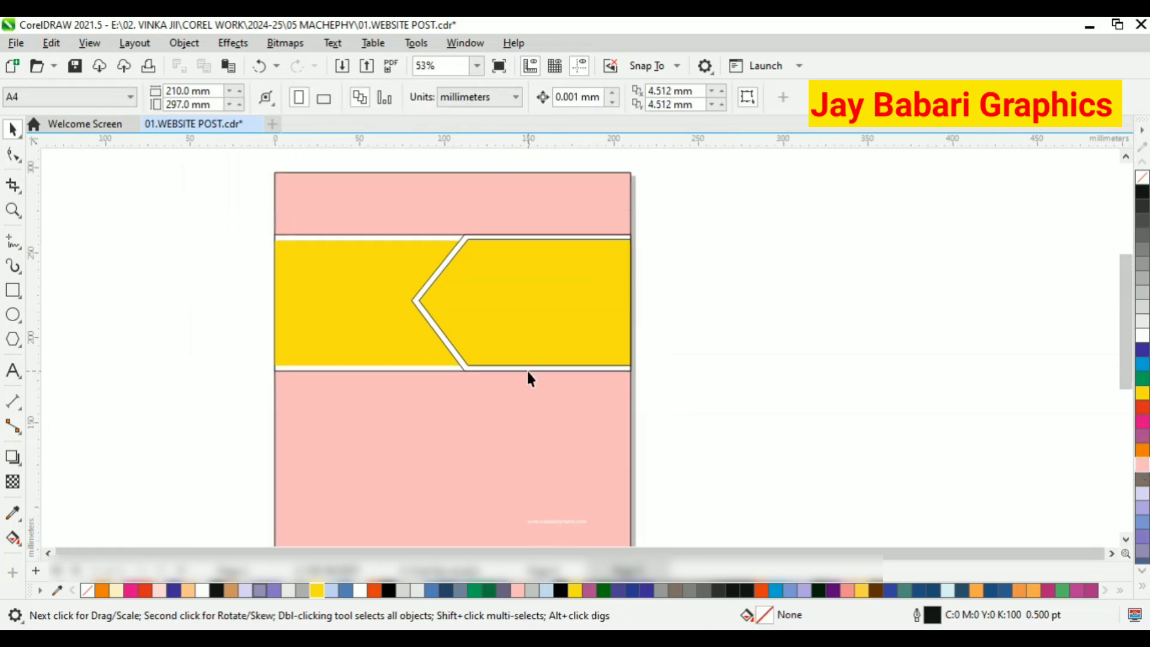
# Set the page-sized background rectangle's fill to light orange.
pyautogui.click(1119, 591)
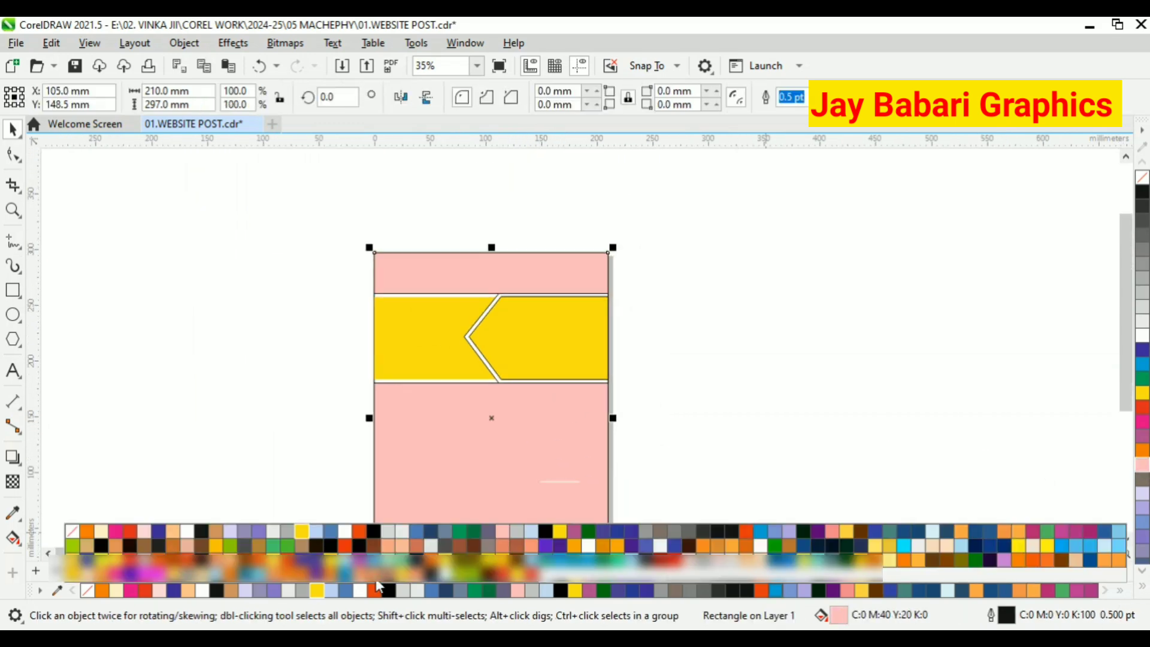
pyautogui.click(374, 579)
pyautogui.press('Escape')
pyautogui.scroll(1, 489, 436)
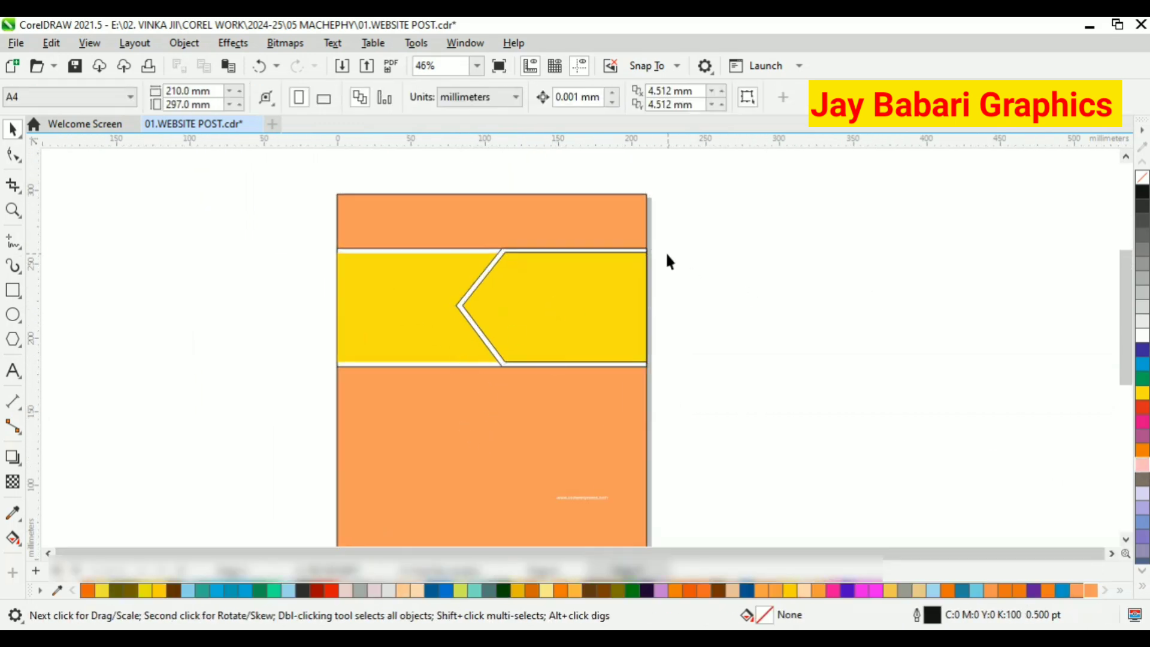
# Import the office interior photo and place it beside the page at about 116 by 87 mm.
pyautogui.scroll(1, 671, 252)
pyautogui.click(15, 42)
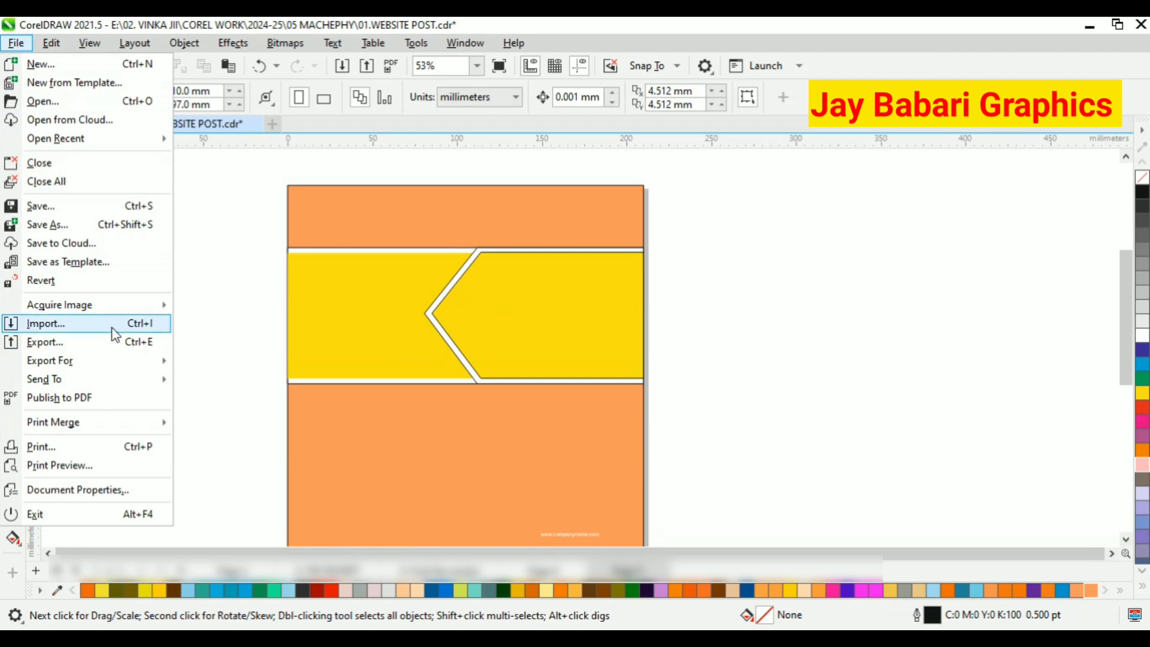
pyautogui.click(54, 324)
pyautogui.doubleClick(213, 170)
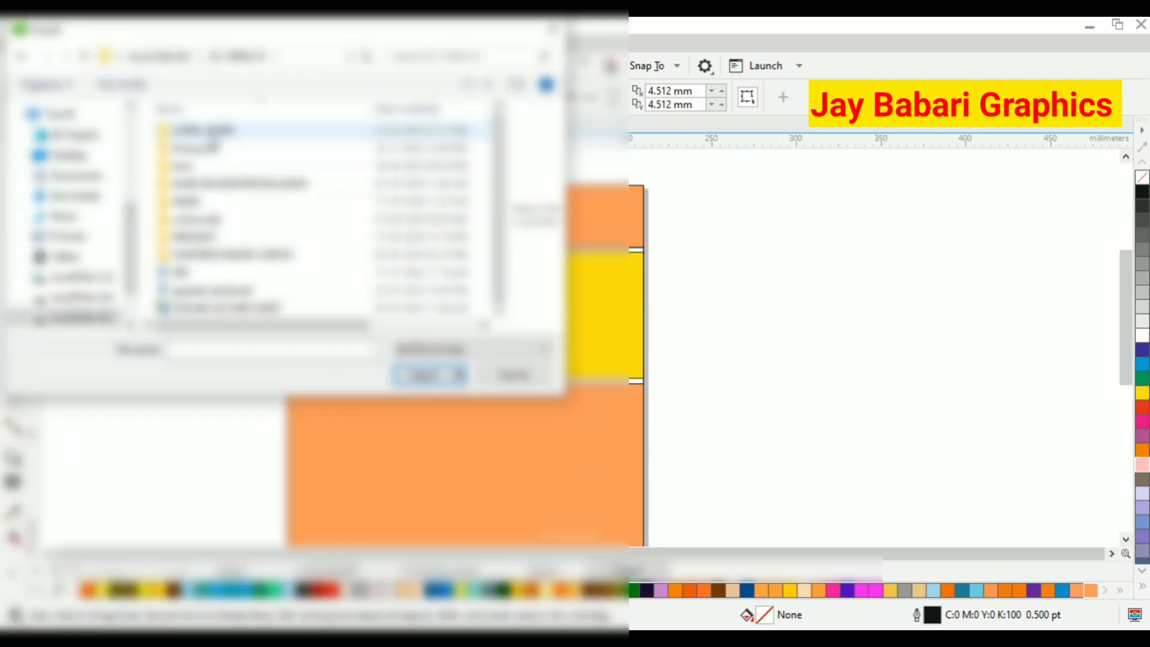
pyautogui.doubleClick(210, 133)
pyautogui.doubleClick(246, 221)
pyautogui.scroll(-5, 294, 210)
pyautogui.scroll(-10, 309, 211)
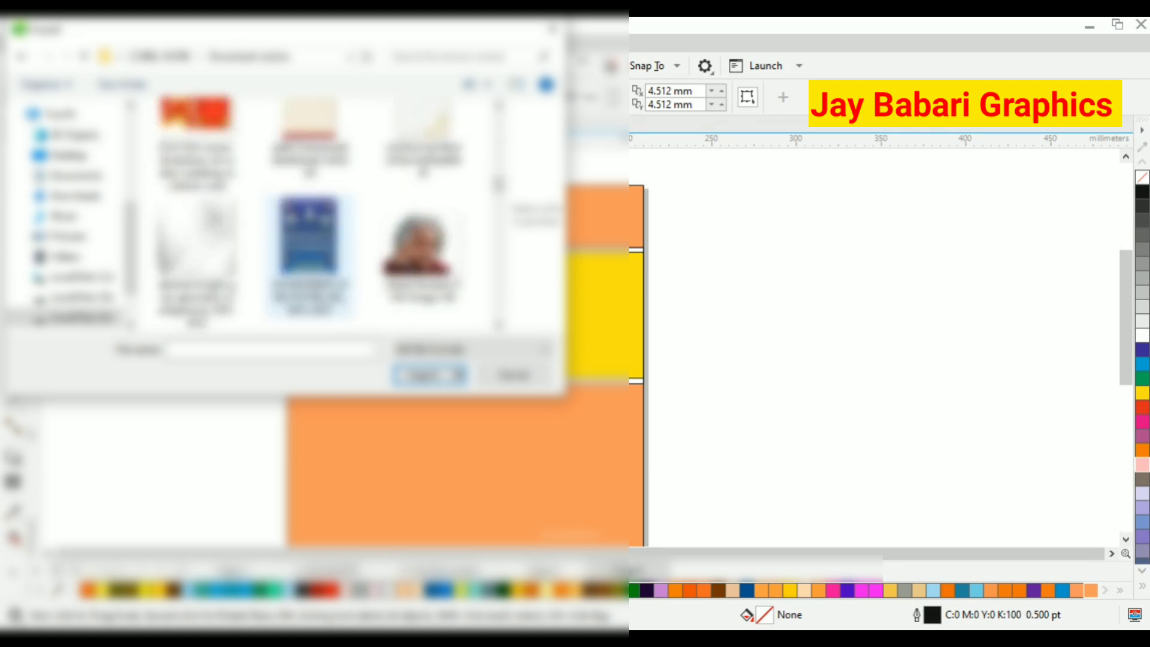
pyautogui.scroll(-12, 304, 230)
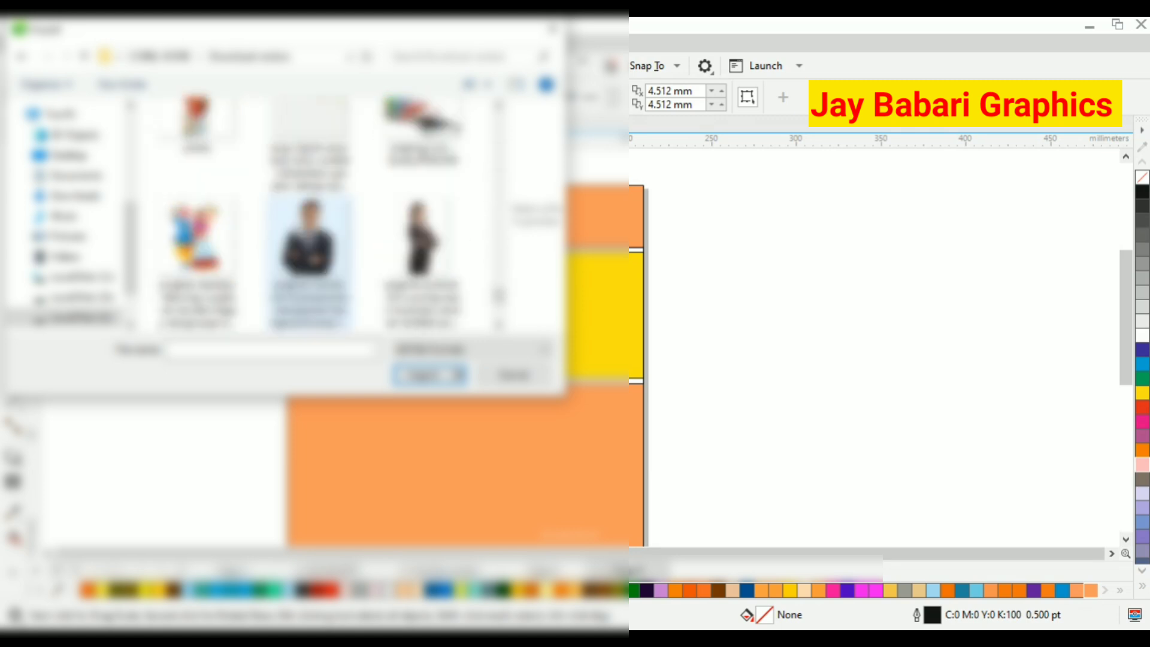
pyautogui.scroll(-12, 494, 276)
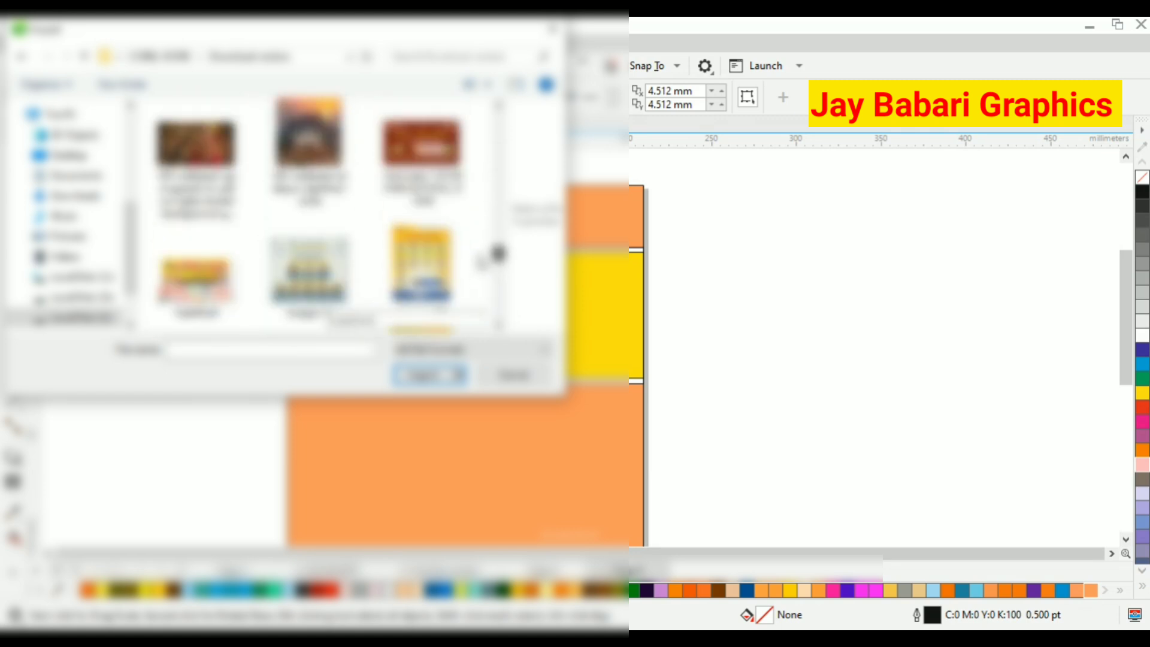
pyautogui.moveTo(471, 224); pyautogui.dragTo(467, 218)
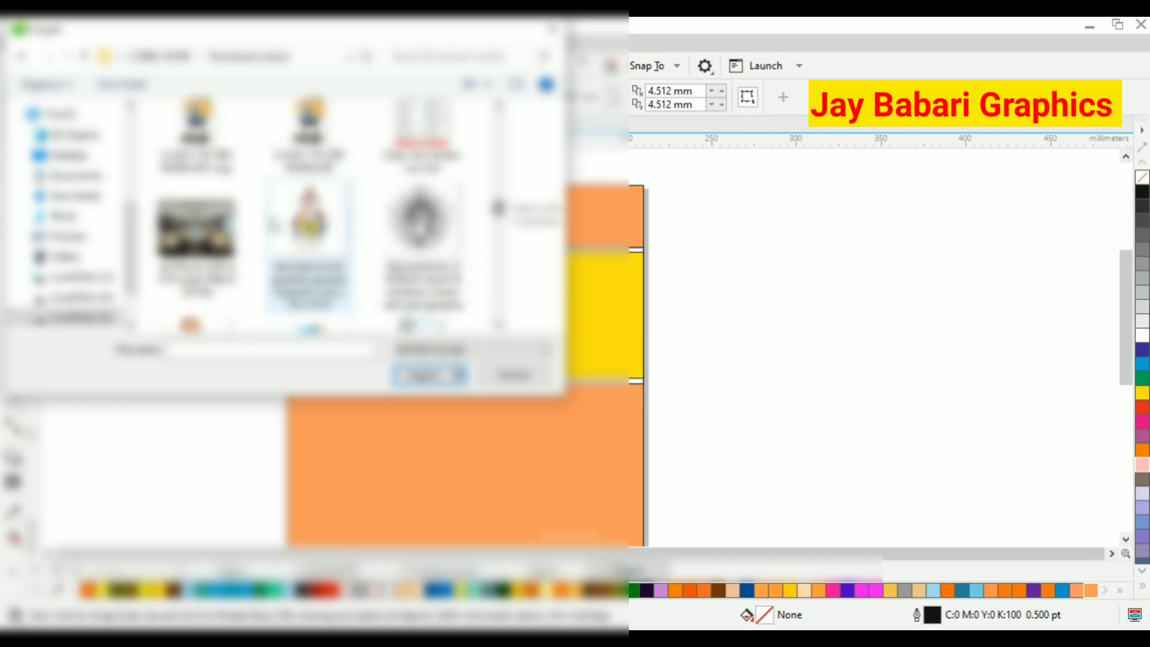
pyautogui.click(197, 233)
pyautogui.click(429, 376)
pyautogui.moveTo(746, 226); pyautogui.dragTo(945, 442)
# PowerClip the office photo inside the inner yellow arrow shape.
pyautogui.rightClick(808, 255)
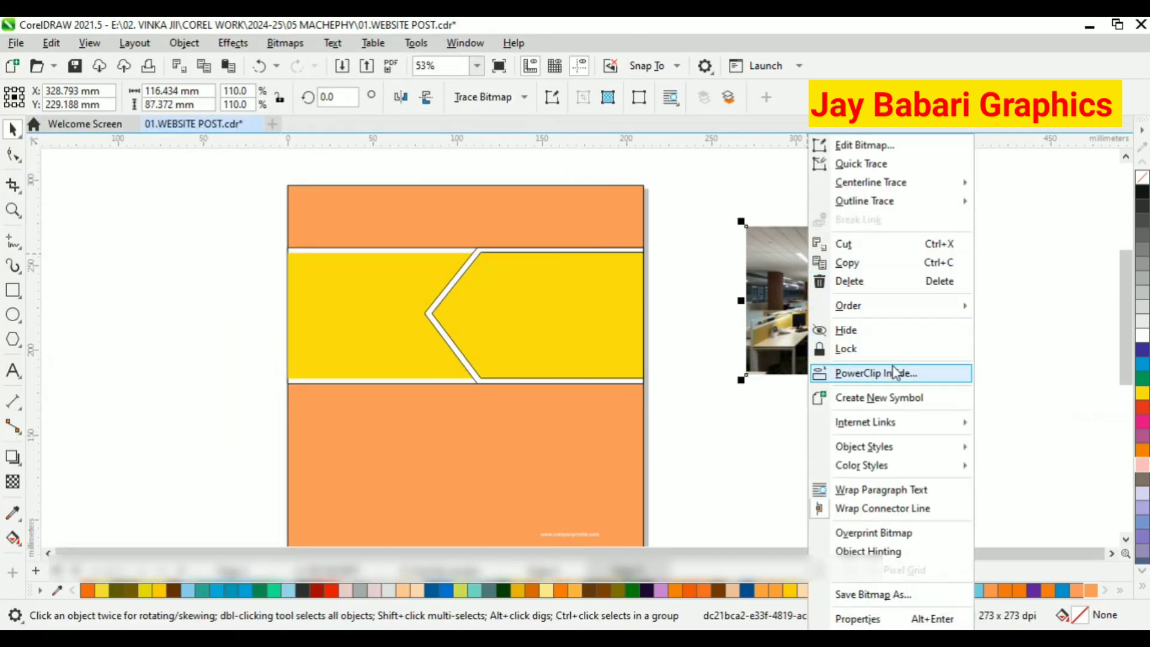
pyautogui.click(875, 373)
pyautogui.click(617, 328)
# Edit the PowerClip contents, enlarging the photo to about 129 by 97 mm and repositioning it to cover the arrow shape.
pyautogui.click(75, 166)
pyautogui.scroll(2, 693, 385)
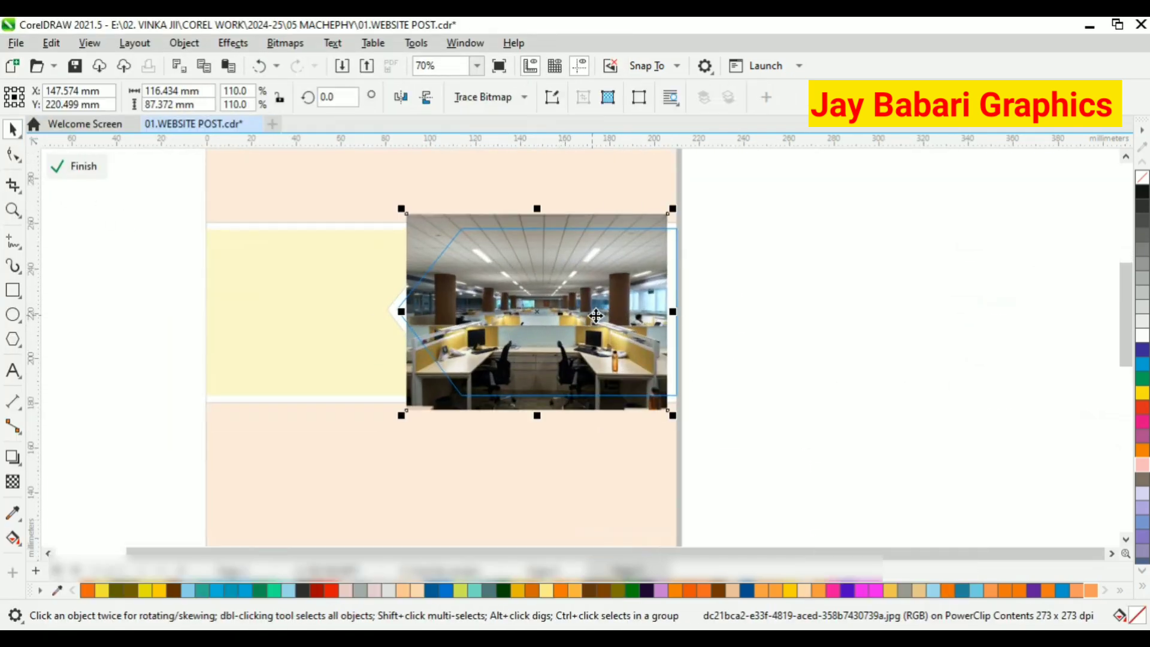
pyautogui.moveTo(713, 451); pyautogui.dragTo(718, 457)
pyautogui.moveTo(654, 400); pyautogui.dragTo(639, 371)
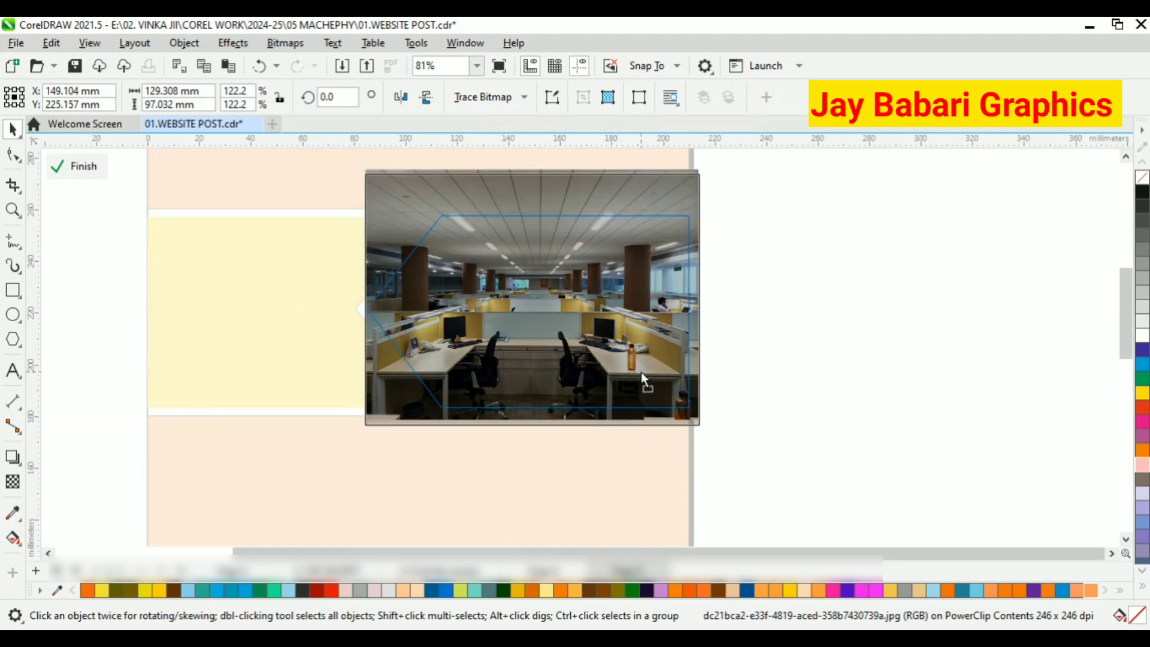
pyautogui.click(75, 165)
# Remove the outlines from the photo-filled arrow and the white arrow behind it.
pyautogui.scroll(1, 529, 240)
pyautogui.click(535, 247)
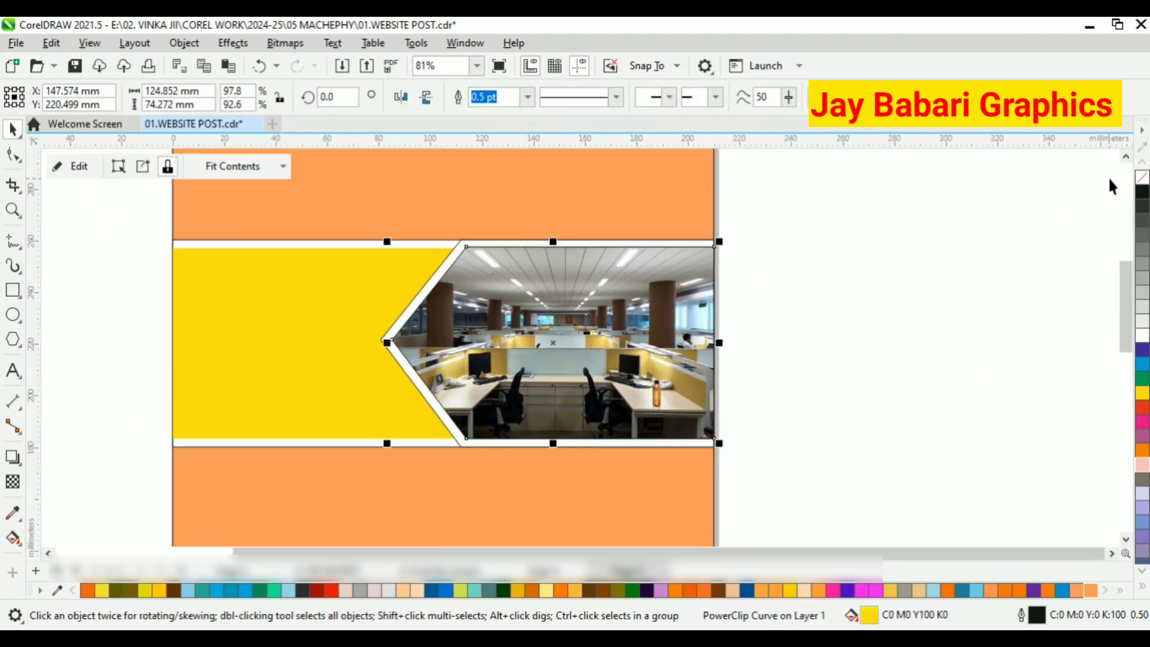
pyautogui.rightClick(1142, 177)
pyautogui.click(973, 273)
pyautogui.click(701, 259)
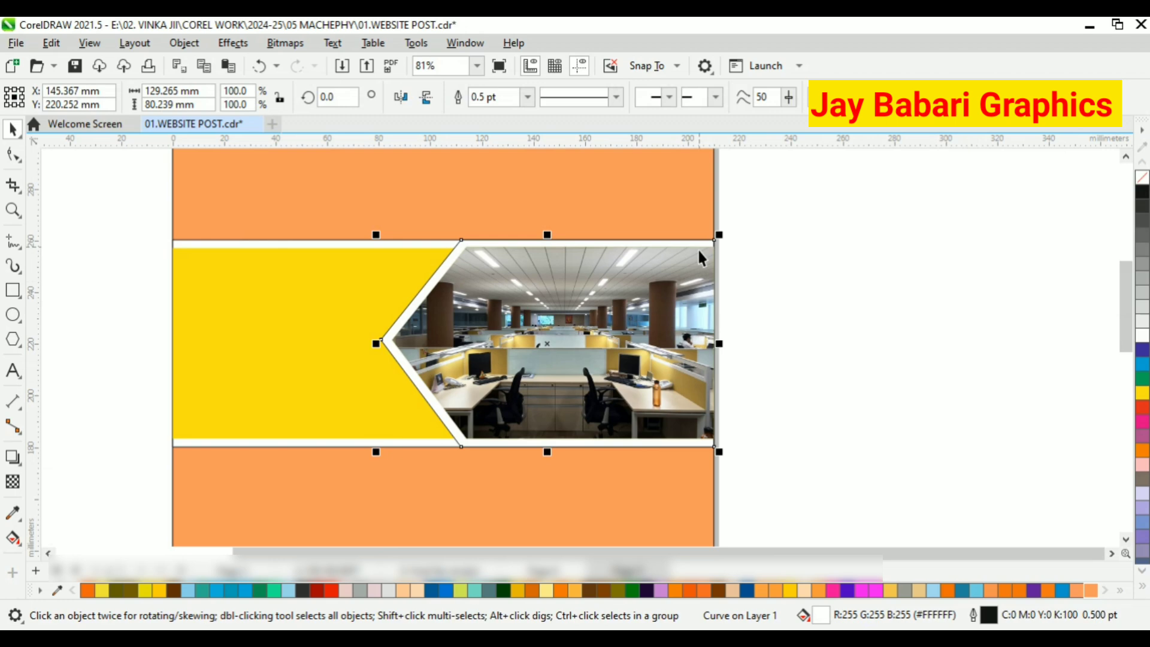
pyautogui.rightClick(1141, 180)
pyautogui.click(851, 275)
# Try a diagonal fountain fill across the grouped yellow band with the Interactive Fill tool.
pyautogui.scroll(-2, 659, 342)
pyautogui.scroll(1, 556, 413)
pyautogui.click(438, 354)
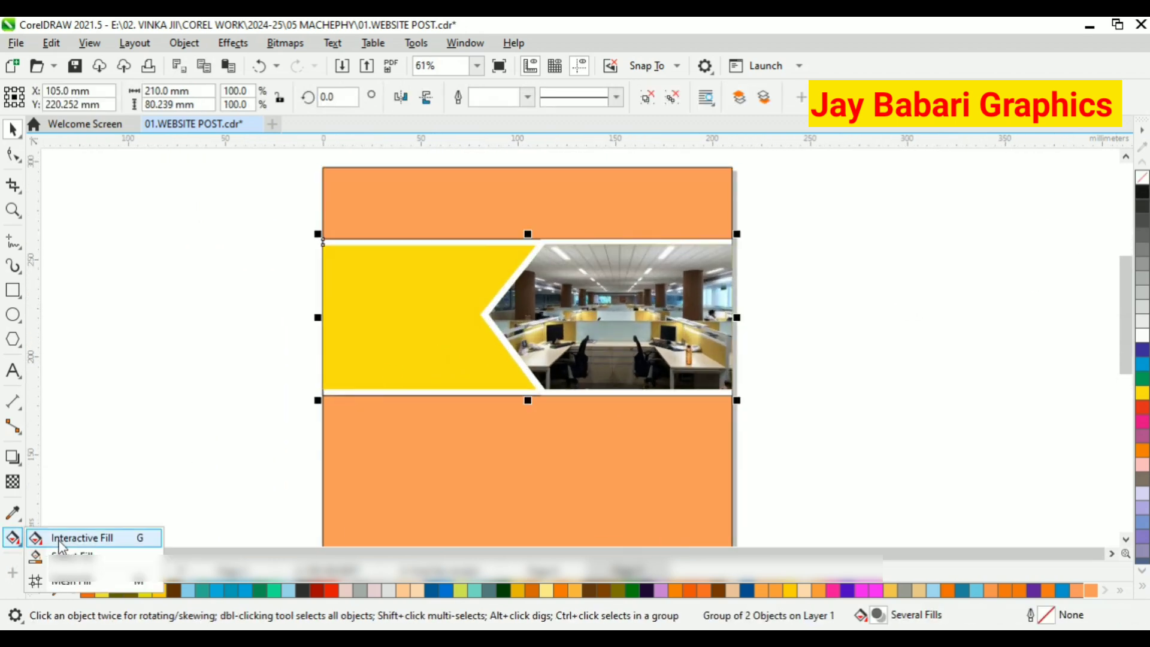
pyautogui.click(18, 539)
pyautogui.moveTo(484, 253); pyautogui.dragTo(484, 253)
pyautogui.hotkey('ctrl', 'z')
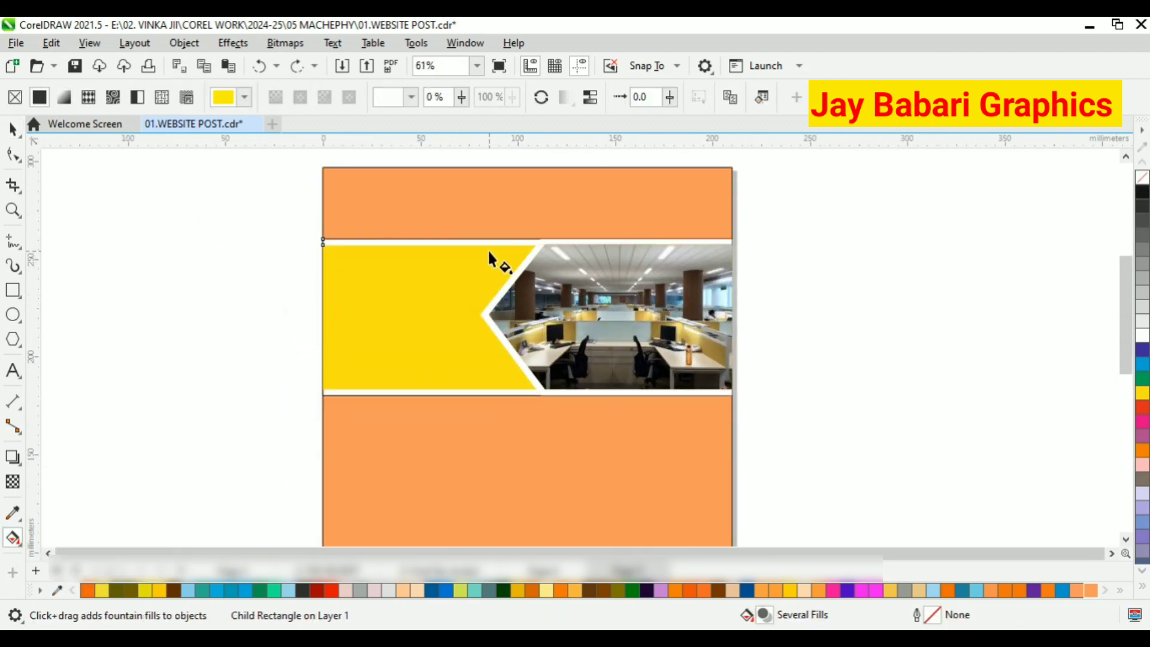
pyautogui.moveTo(390, 382); pyautogui.dragTo(389, 382)
# Try a golden yellow colour for the lower end of the grouped band's gradient.
pyautogui.click(432, 378)
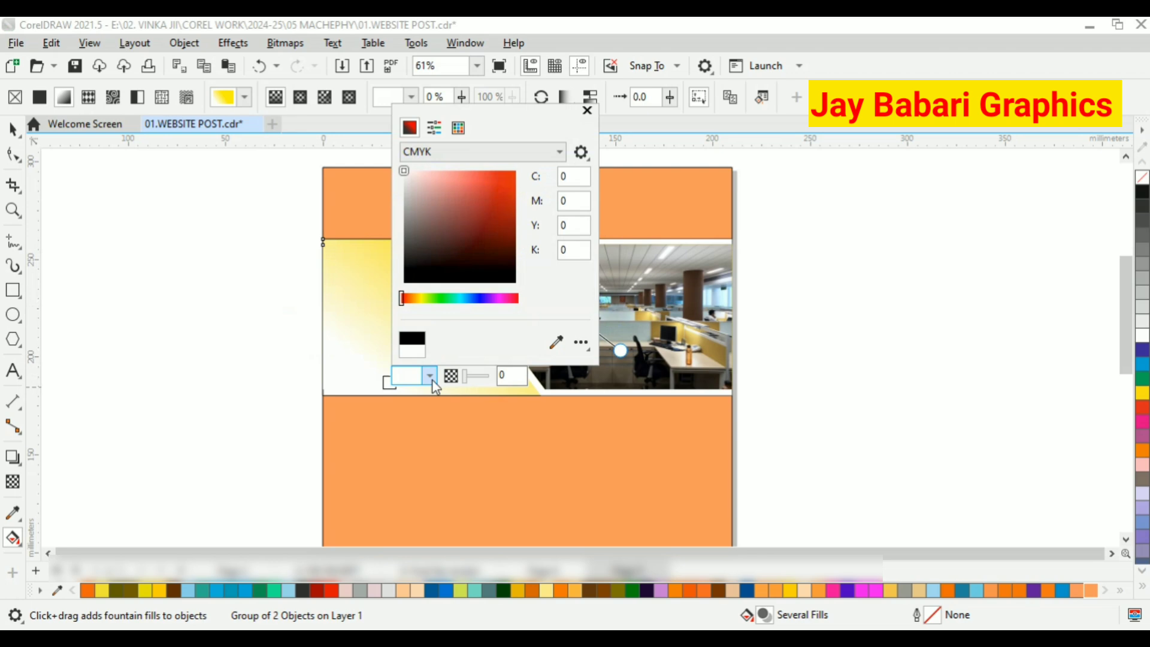
pyautogui.click(420, 298)
pyautogui.moveTo(446, 265); pyautogui.dragTo(517, 172)
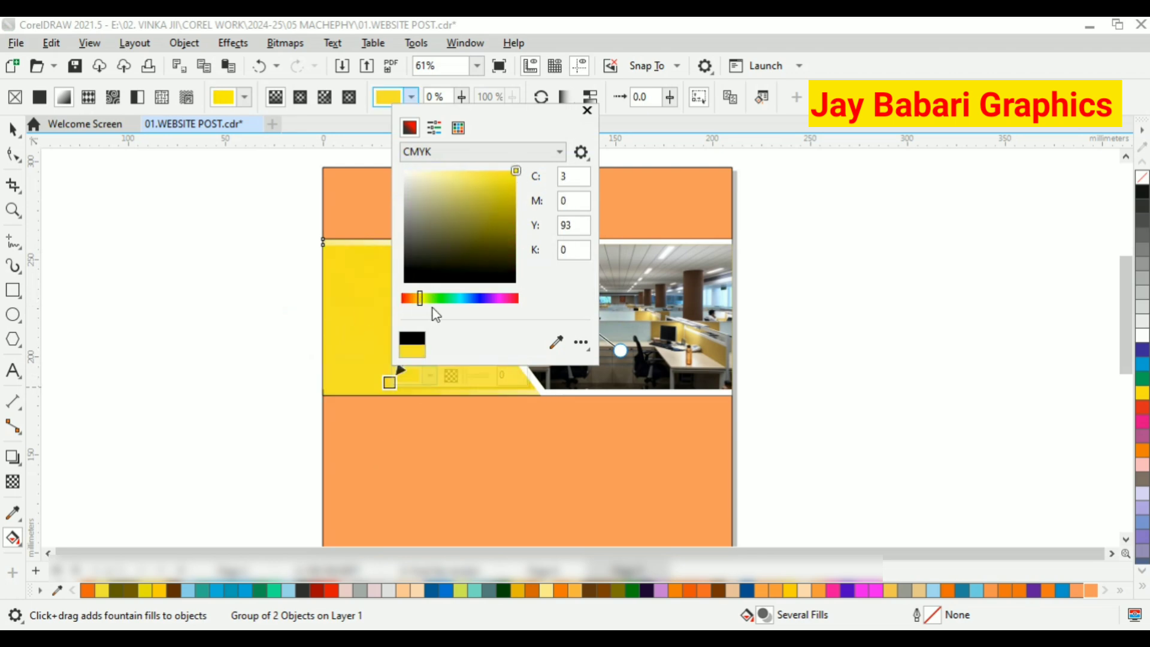
pyautogui.moveTo(420, 299); pyautogui.dragTo(418, 305)
pyautogui.click(366, 301)
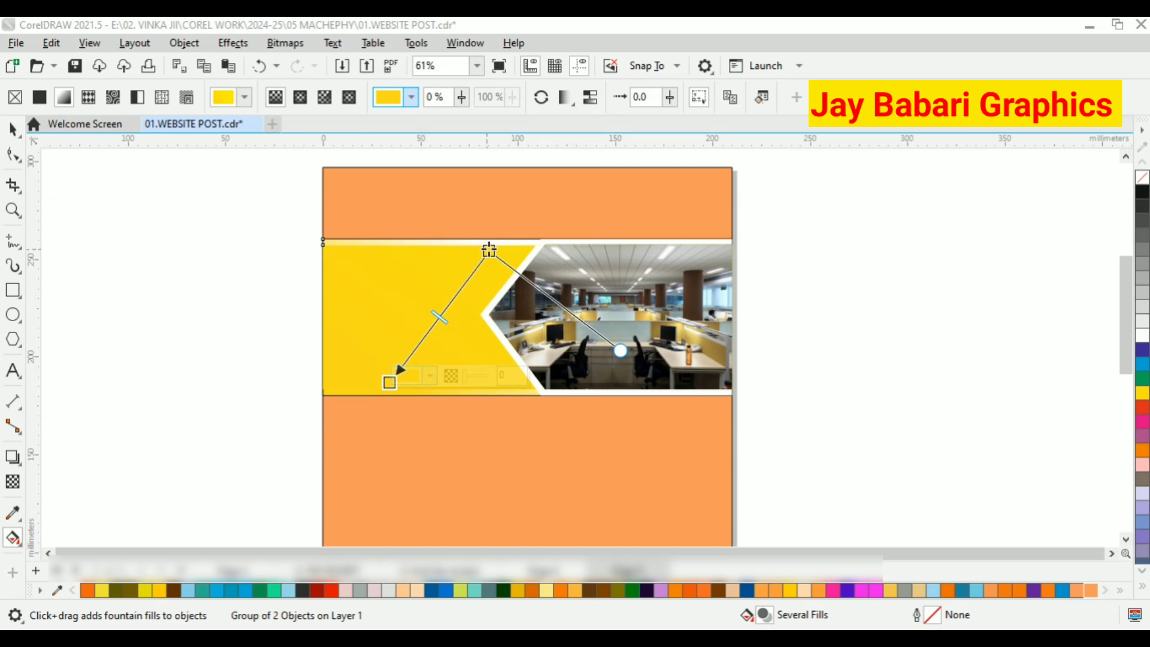
pyautogui.click(490, 250)
pyautogui.click(530, 245)
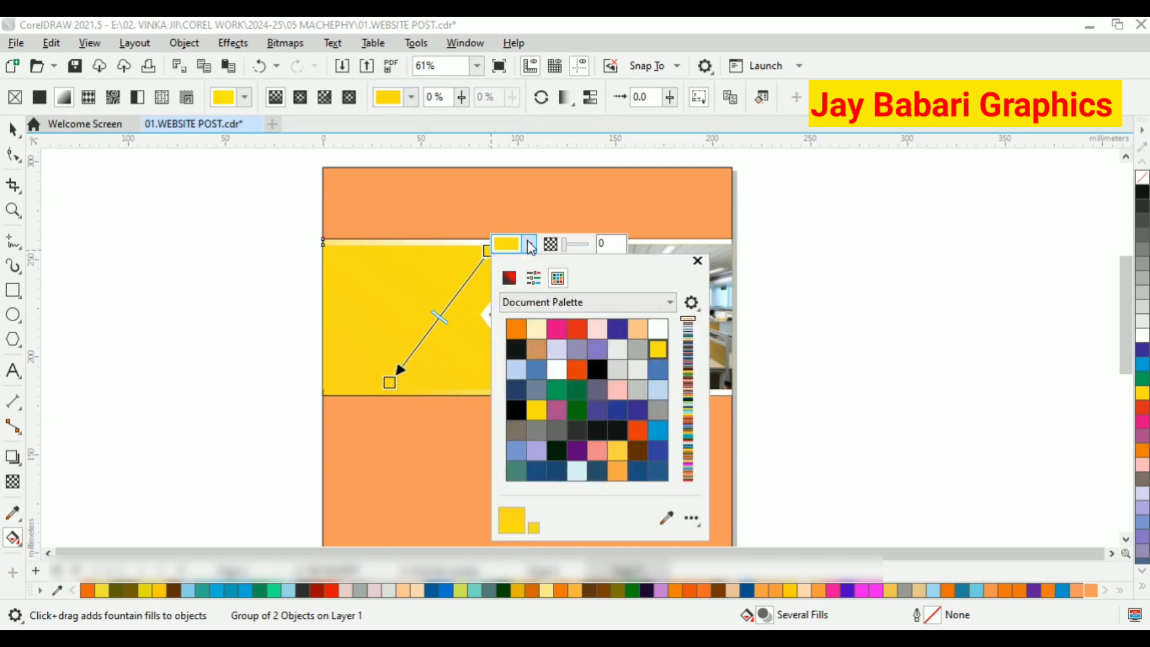
pyautogui.click(63, 192)
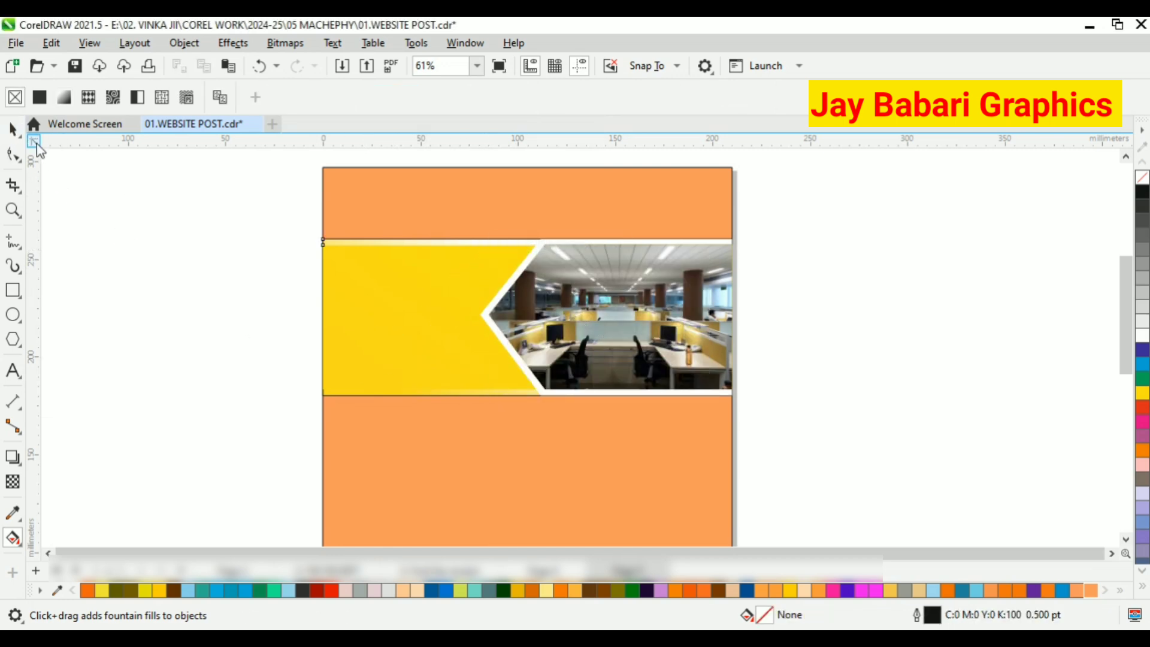
pyautogui.press('space')
# Undo the fountain fill changes on the grouped yellow band.
pyautogui.click(261, 65)
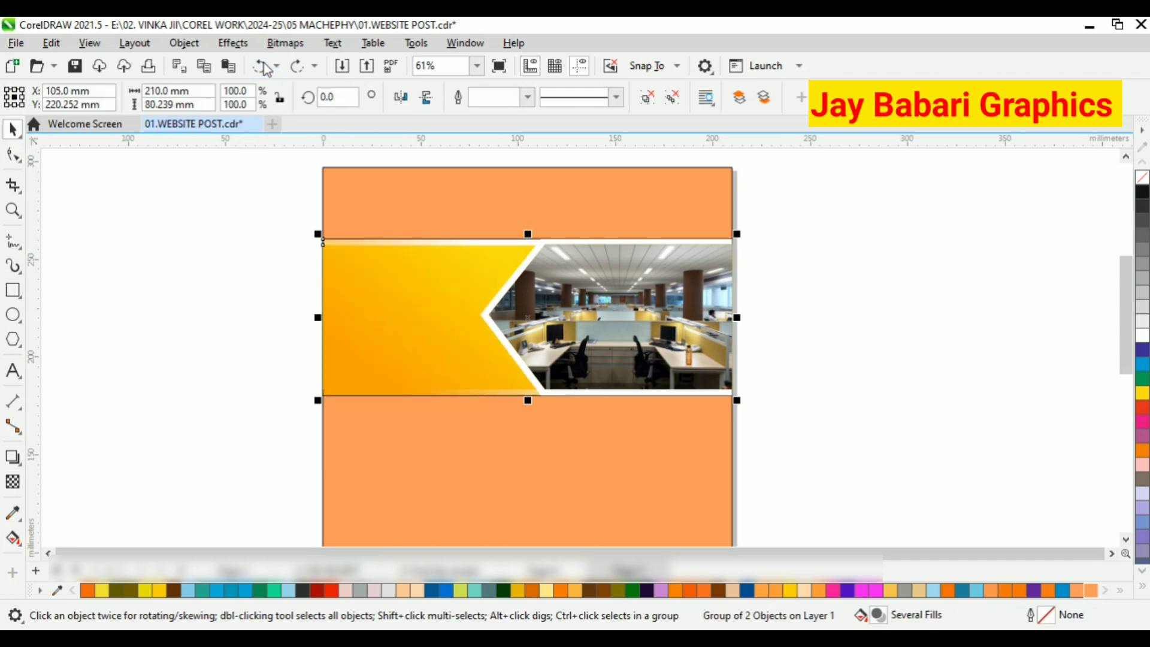
pyautogui.click(261, 66)
pyautogui.click(261, 66)
pyautogui.click(262, 66)
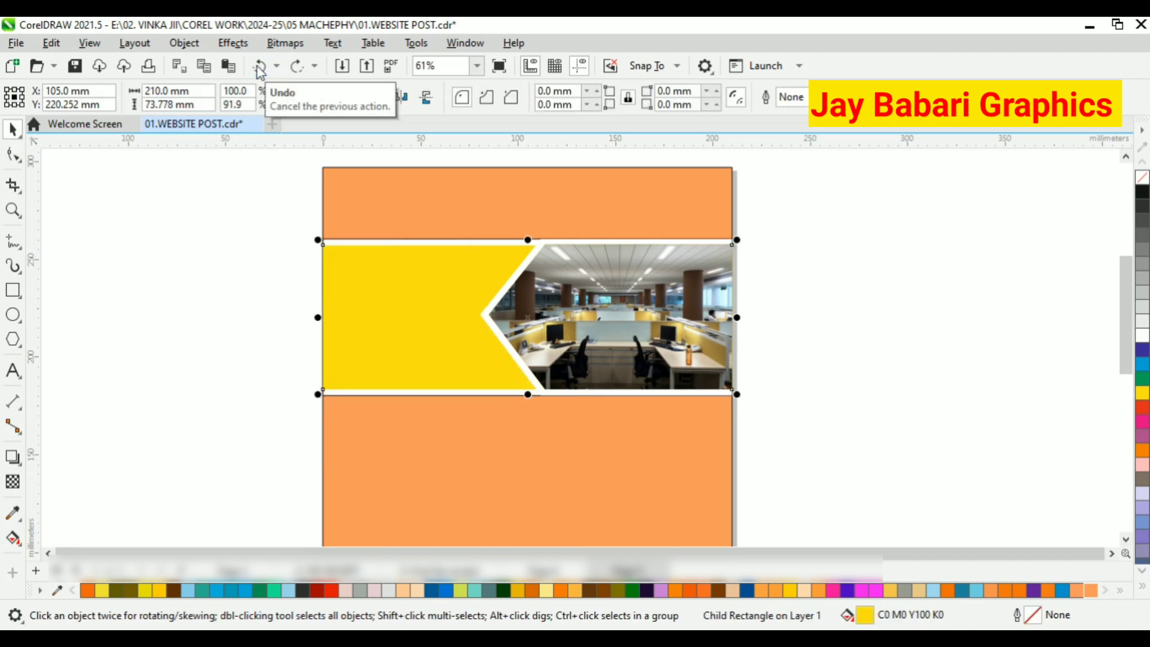
# Ungroup the band and add a diagonal fountain fill to the yellow rectangle, running from its upper edge to its lower-left area.
pyautogui.rightClick(391, 287)
pyautogui.click(413, 162)
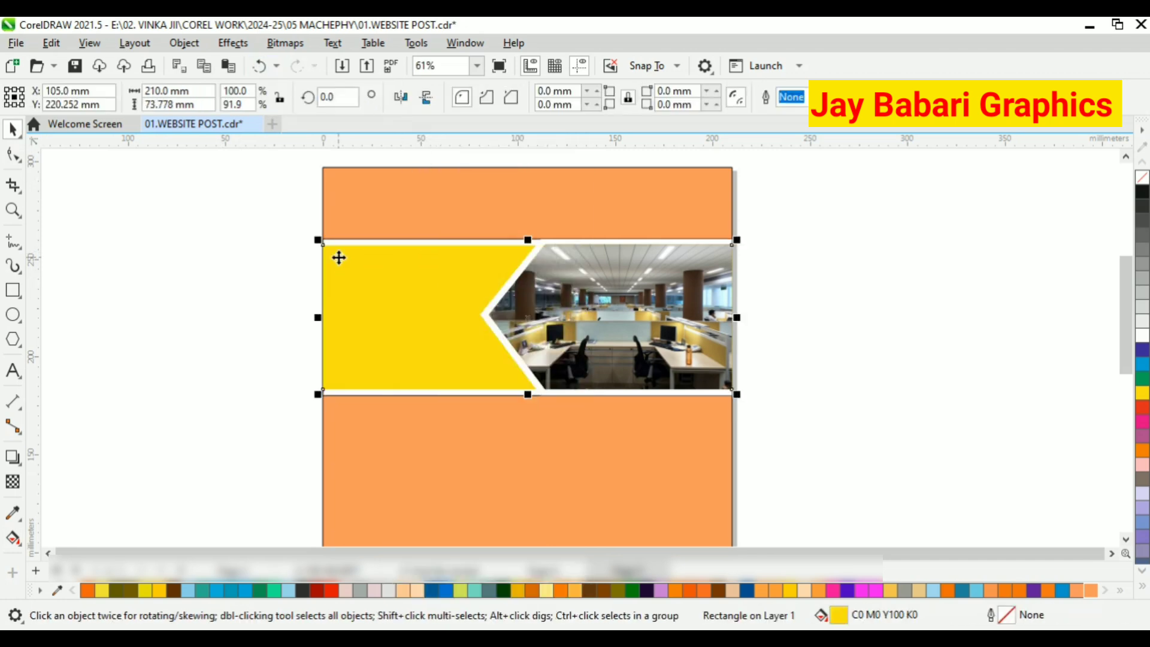
pyautogui.click(13, 538)
pyautogui.scroll(1, 351, 384)
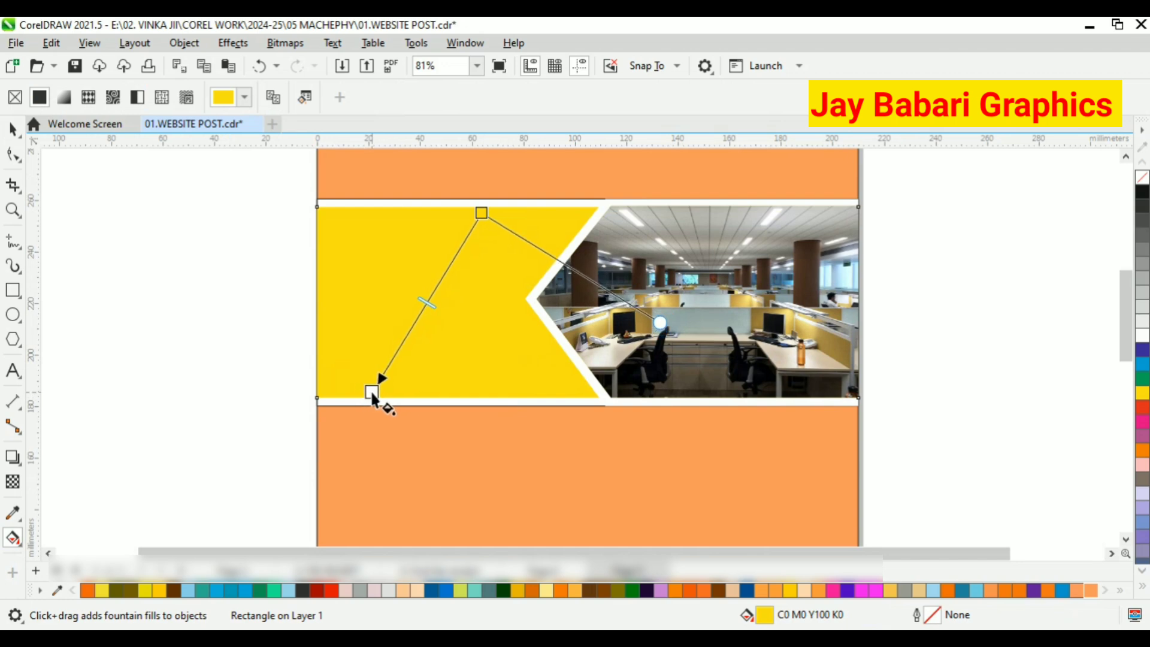
pyautogui.moveTo(372, 393); pyautogui.dragTo(372, 392)
# Set the lower end colour of the yellow rectangle's gradient to bright yellow (C1 M1 Y93 K0).
pyautogui.click(413, 384)
pyautogui.click(405, 308)
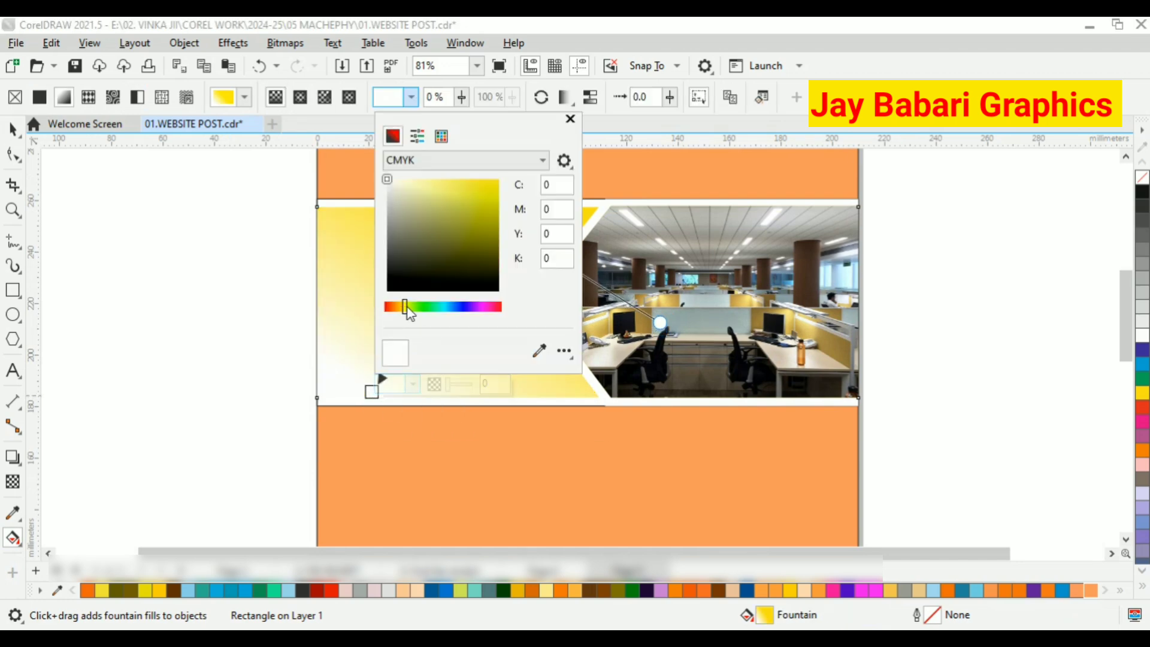
pyautogui.click(492, 179)
pyautogui.click(400, 307)
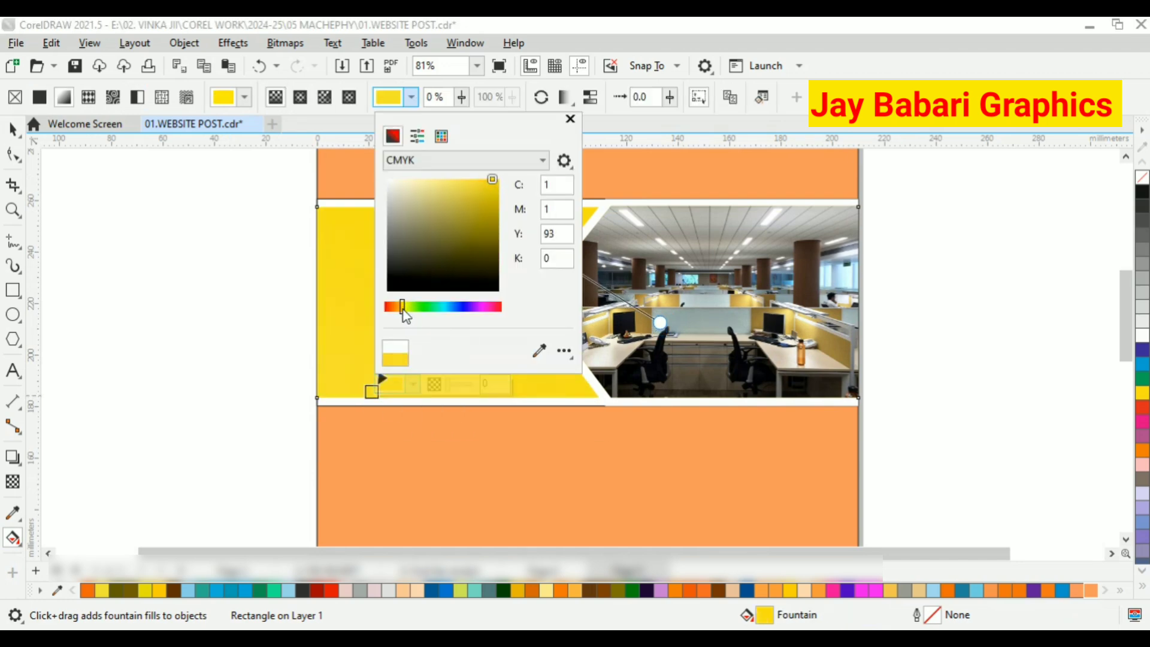
pyautogui.click(371, 322)
# Set the upper end colour of the yellow rectangle's gradient to dark orange (C3 M40 Y100 K15).
pyautogui.click(481, 213)
pyautogui.click(522, 205)
pyautogui.click(502, 240)
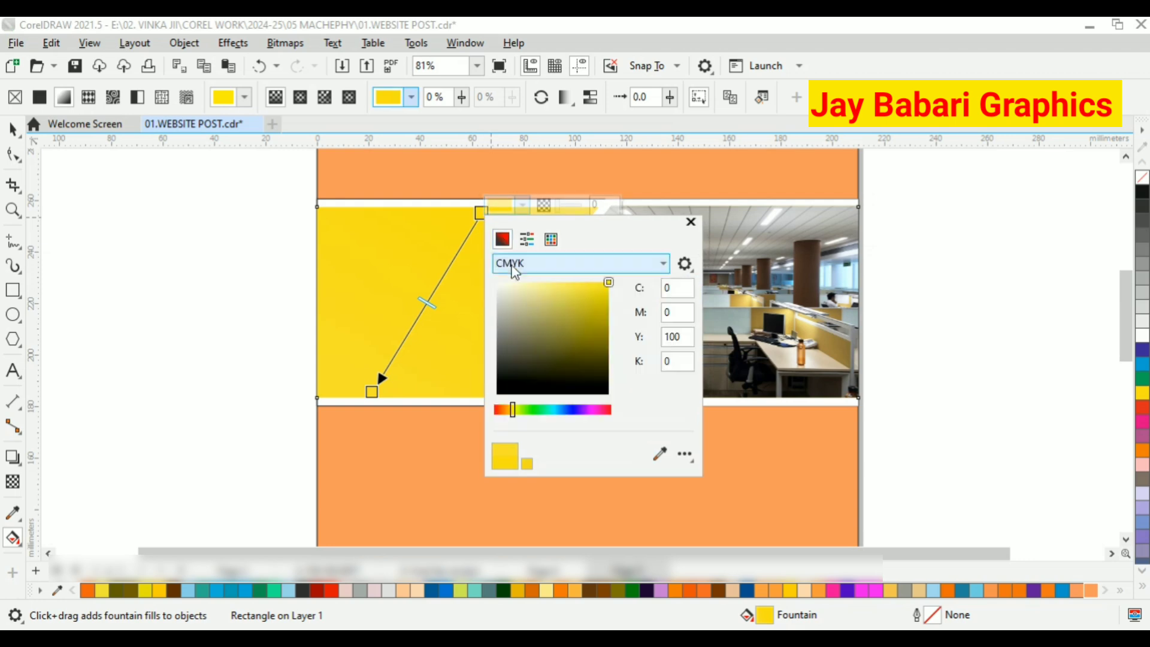
pyautogui.moveTo(602, 317); pyautogui.dragTo(607, 300)
pyautogui.click(508, 411)
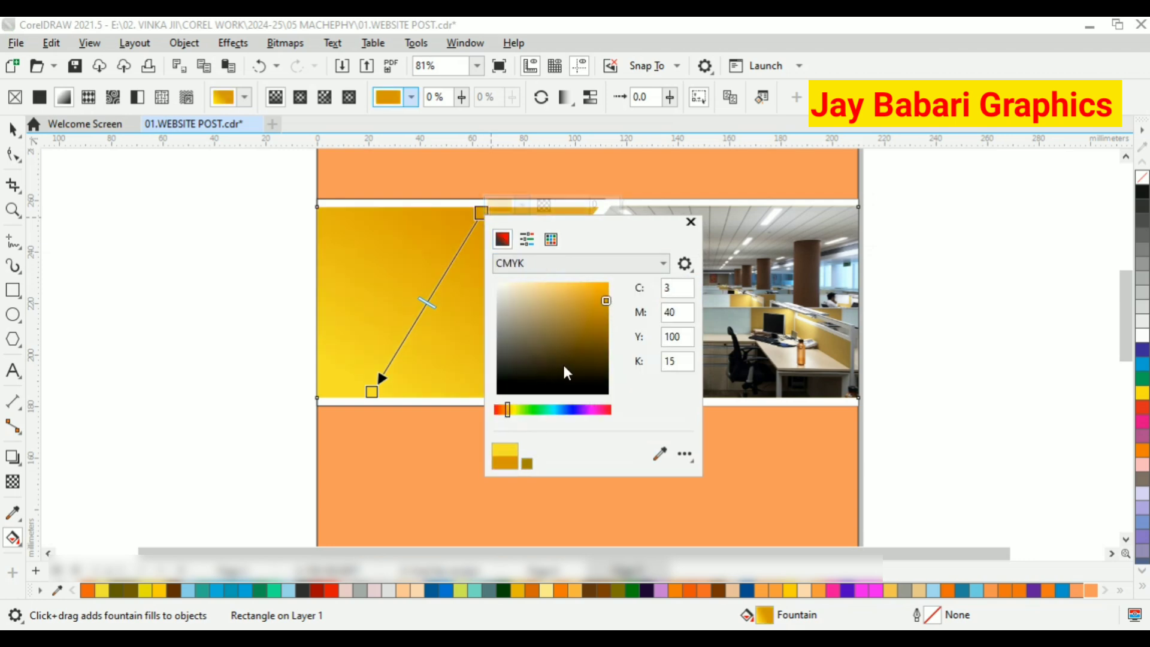
pyautogui.click(457, 265)
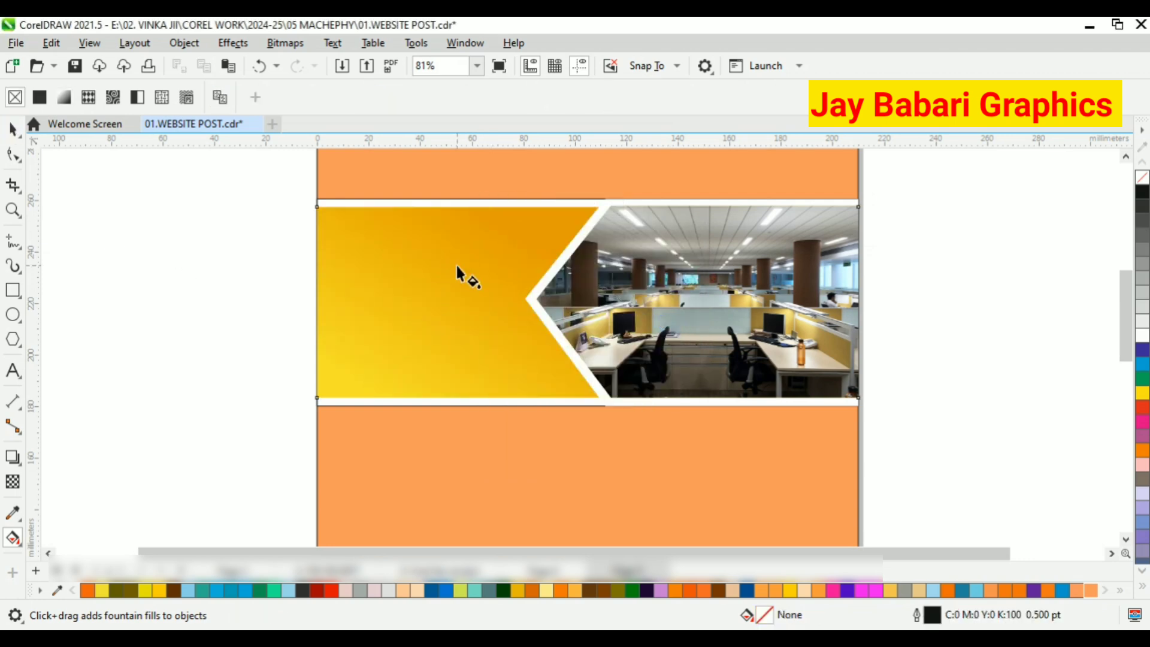
# Stretch and steepen the band's gradient so orange starts above the rectangle and yellow ends just below it.
pyautogui.click(457, 265)
pyautogui.moveTo(371, 391); pyautogui.dragTo(401, 405)
pyautogui.moveTo(487, 207); pyautogui.dragTo(577, 192)
pyautogui.hotkey('ctrl', 'z')
pyautogui.moveTo(400, 406); pyautogui.dragTo(403, 418)
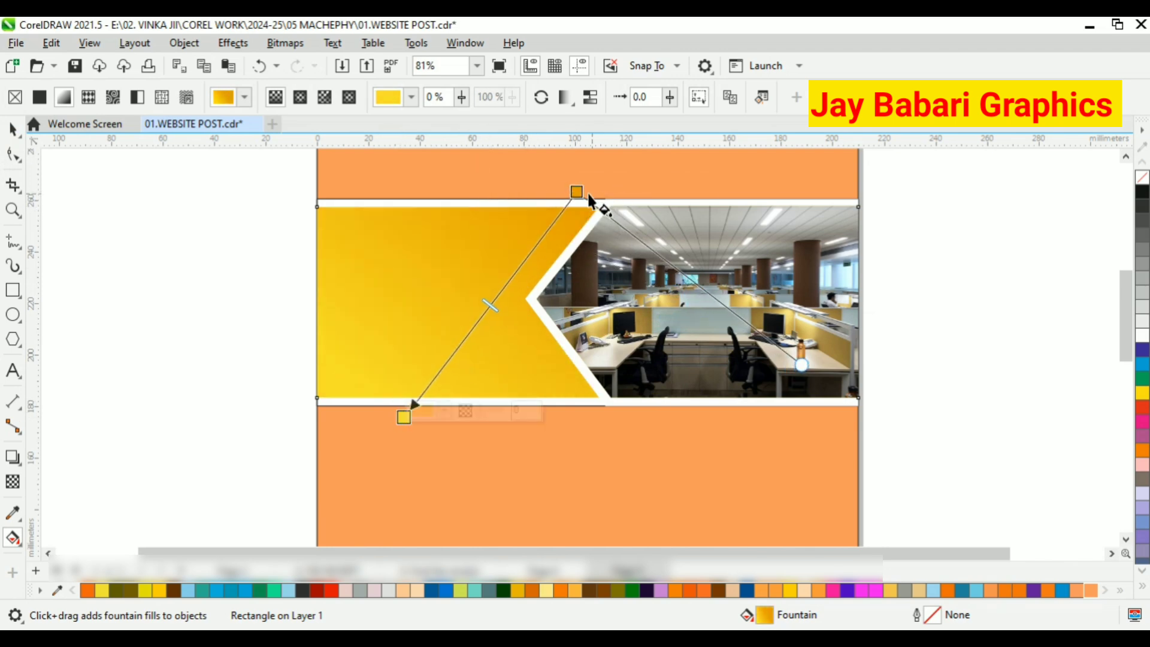
pyautogui.moveTo(576, 191); pyautogui.dragTo(476, 150)
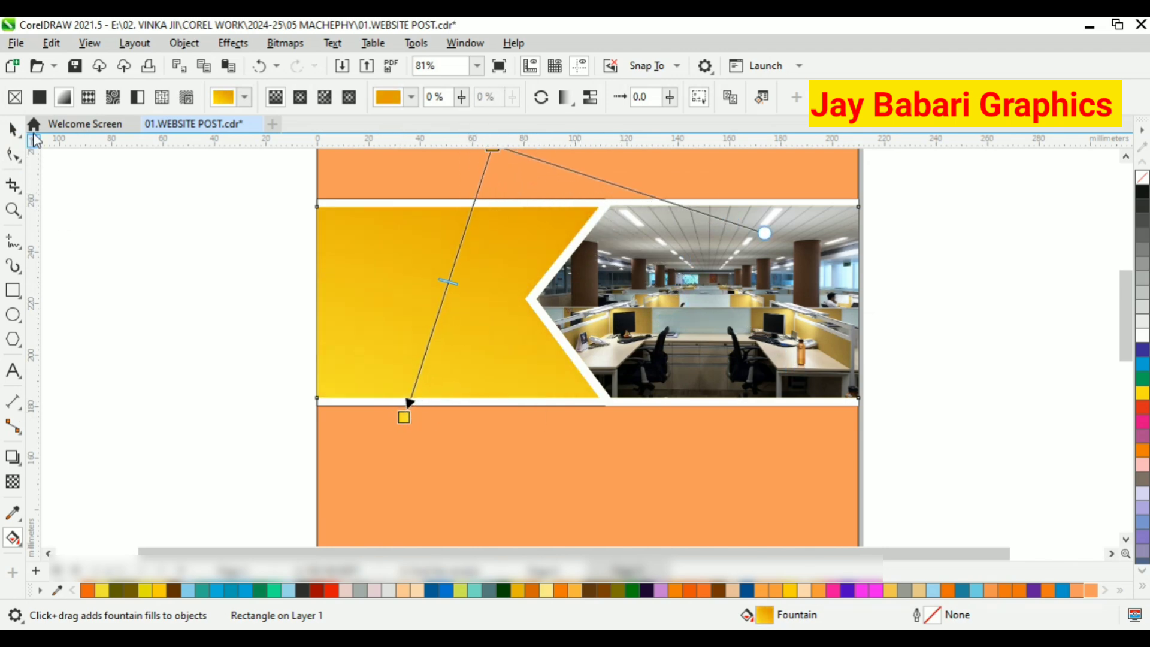
pyautogui.click(14, 129)
# Fill the page-sized background rectangle with dark blue (C99 M64 Y5 K20).
pyautogui.scroll(-2, 413, 243)
pyautogui.click(749, 590)
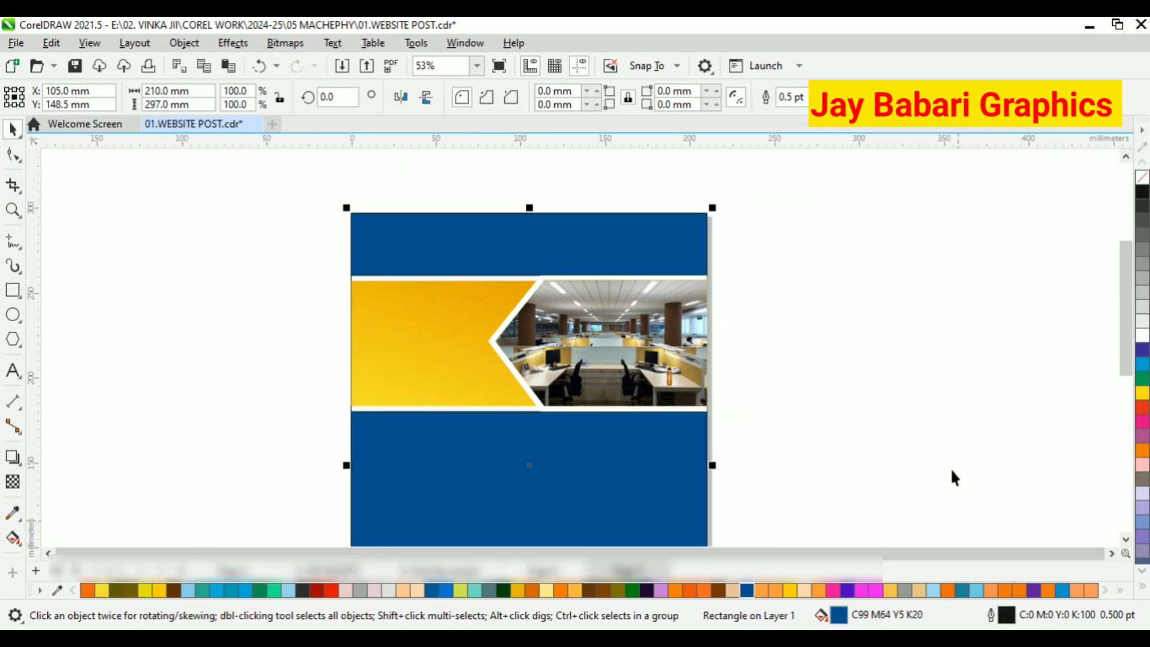
pyautogui.click(951, 474)
# Select the four objects forming the band across the page and remove their outlines.
pyautogui.scroll(1, 683, 479)
pyautogui.scroll(-1, 407, 194)
pyautogui.moveTo(688, 378); pyautogui.dragTo(688, 380)
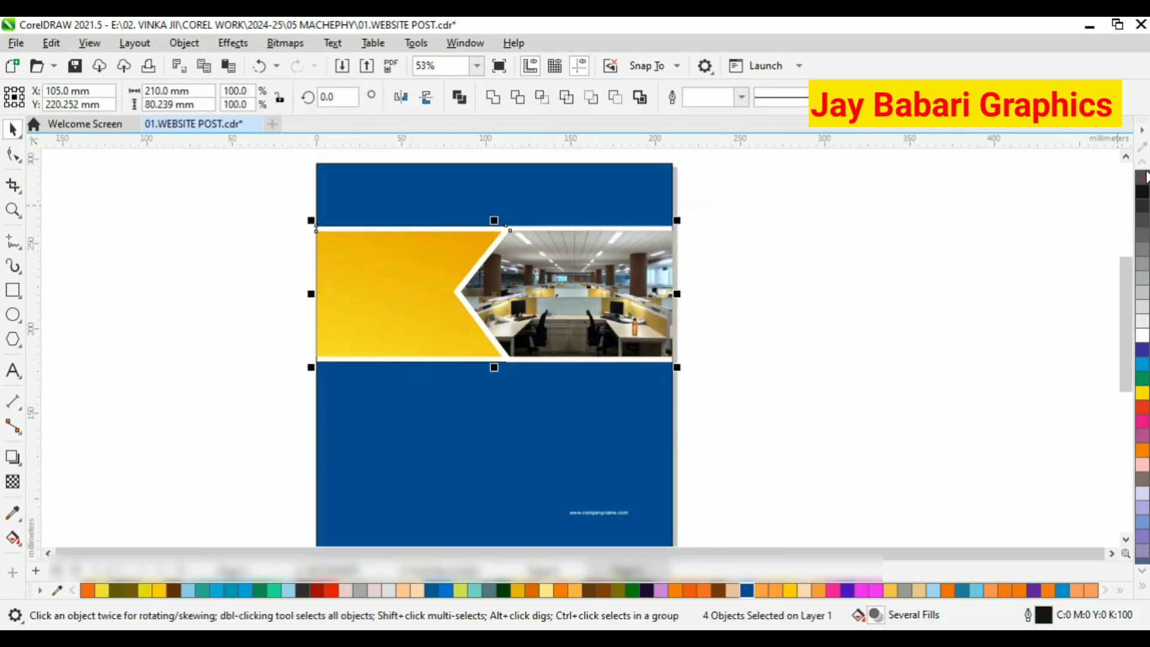
pyautogui.click(765, 316)
# Extend the white band rectangle's left edge slightly beyond the page edge.
pyautogui.scroll(5, 337, 245)
pyautogui.click(318, 302)
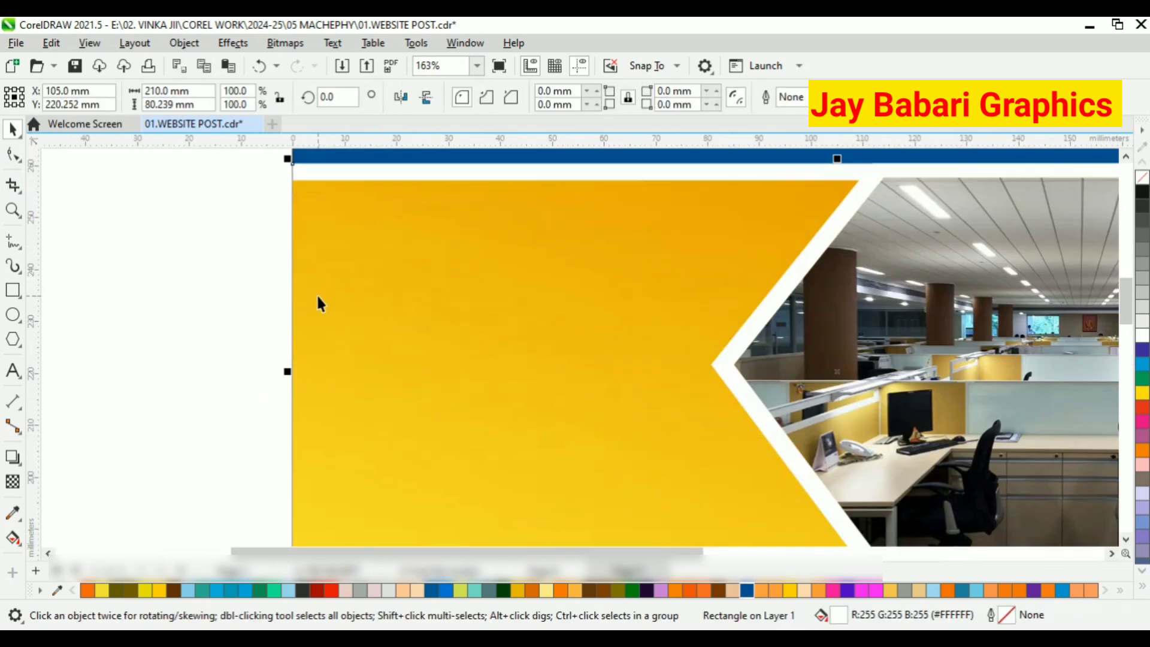
pyautogui.moveTo(289, 372); pyautogui.dragTo(278, 372)
pyautogui.scroll(-6, 303, 334)
pyautogui.press('Escape')
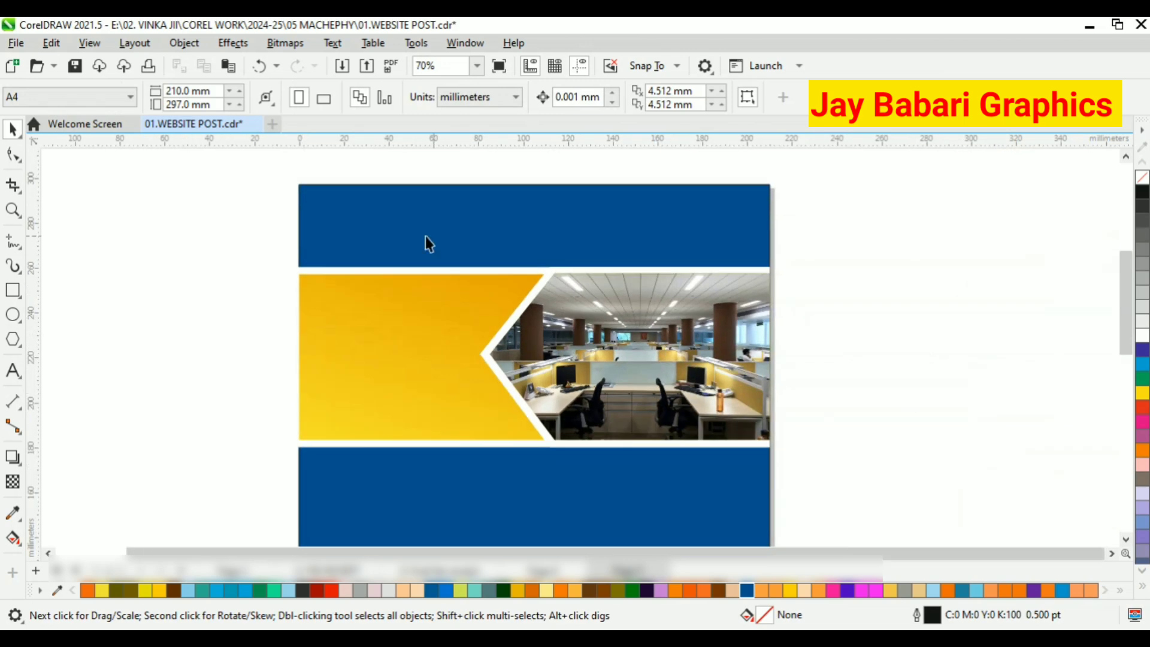
# Draw a white three-sided polygon about 18 by 16 mm near the upper-left corner of the blue background.
pyautogui.scroll(-1, 425, 236)
pyautogui.scroll(2, 385, 244)
pyautogui.press('y')
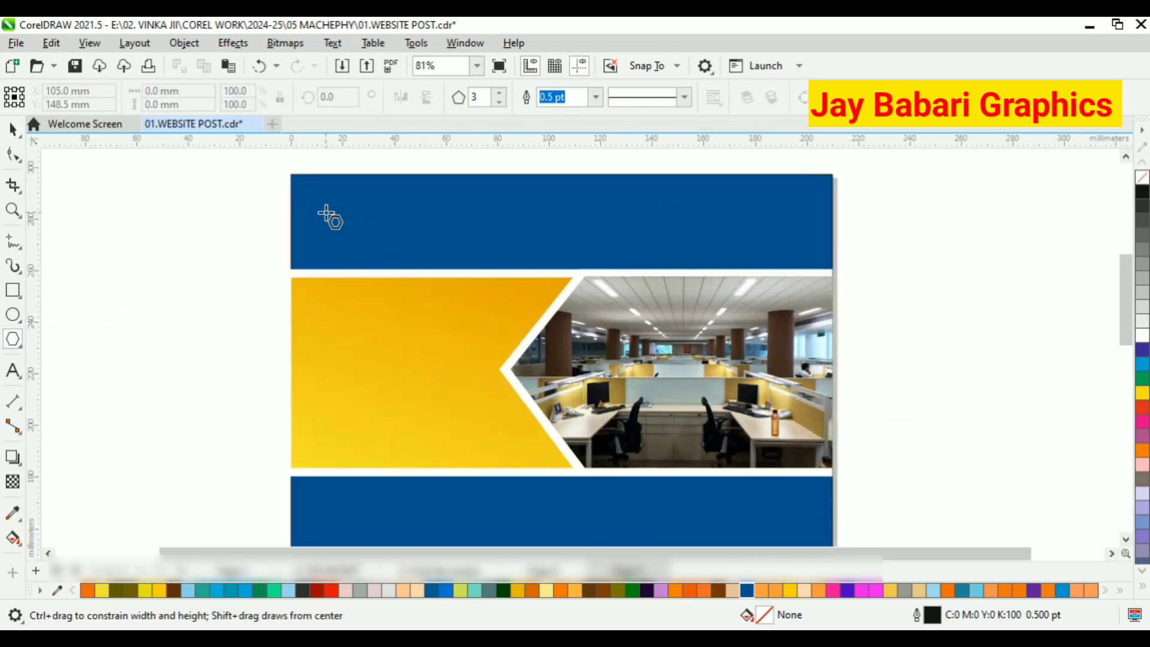
pyautogui.moveTo(321, 199); pyautogui.dragTo(380, 249)
pyautogui.click(12, 128)
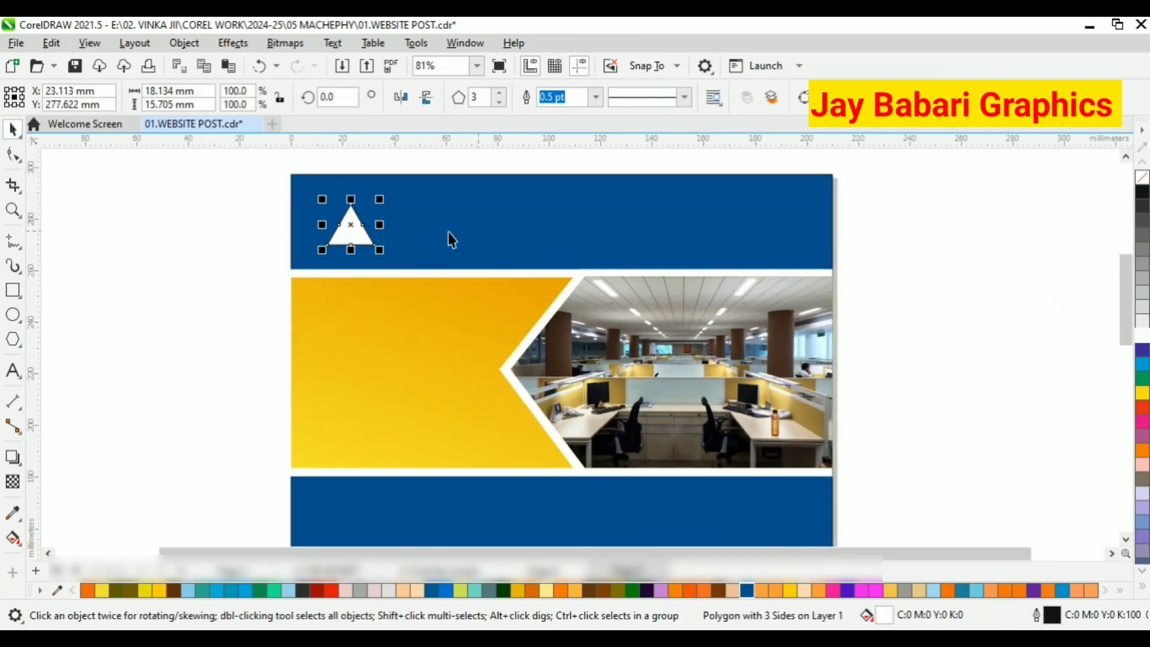
# Remove the white header triangle's outline and paste a copy of the triangle directly over it.
pyautogui.scroll(1, 384, 224)
pyautogui.scroll(1, 334, 253)
pyautogui.scroll(-1, 241, 297)
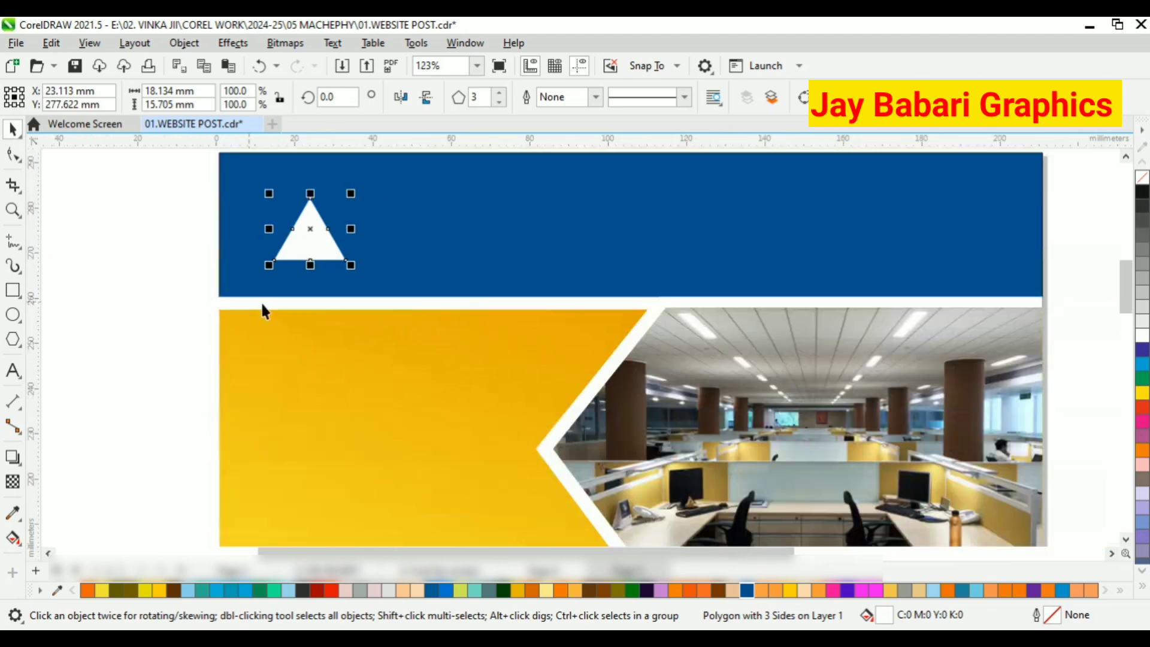
pyautogui.scroll(1, 306, 160)
pyautogui.rightClick(309, 238)
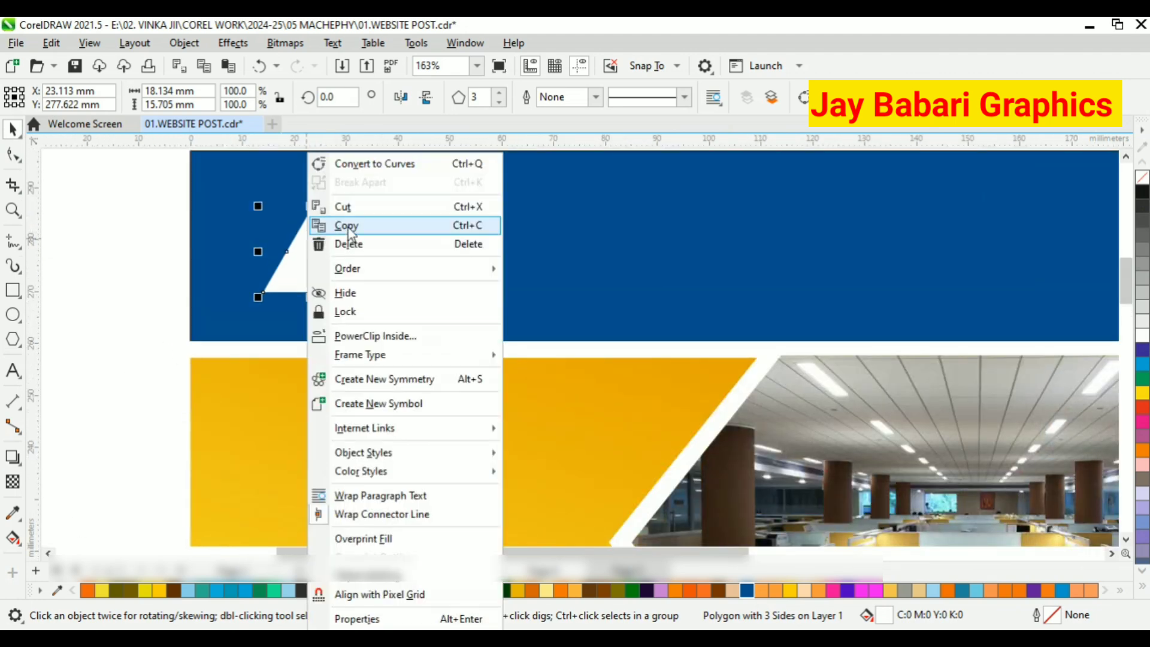
pyautogui.click(348, 230)
pyautogui.rightClick(116, 214)
pyautogui.click(161, 340)
pyautogui.scroll(1, 254, 257)
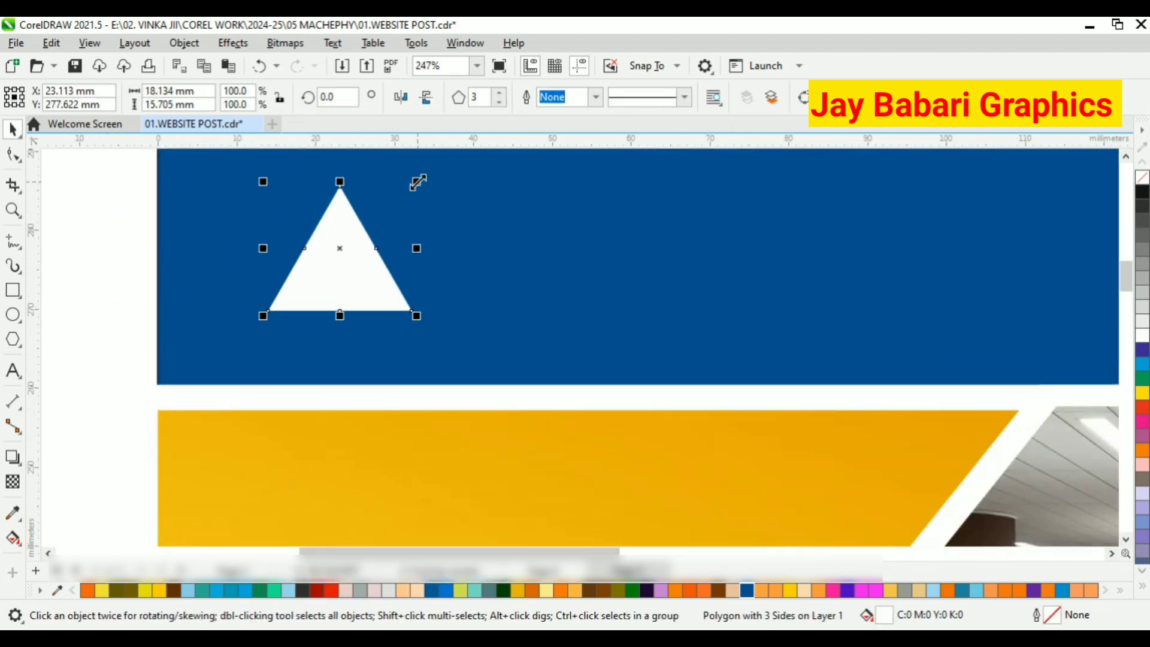
# Shrink the copied triangle about its centre to about 13 by 12 mm and fill it with red (M100 Y100).
pyautogui.moveTo(417, 182); pyautogui.dragTo(421, 200)
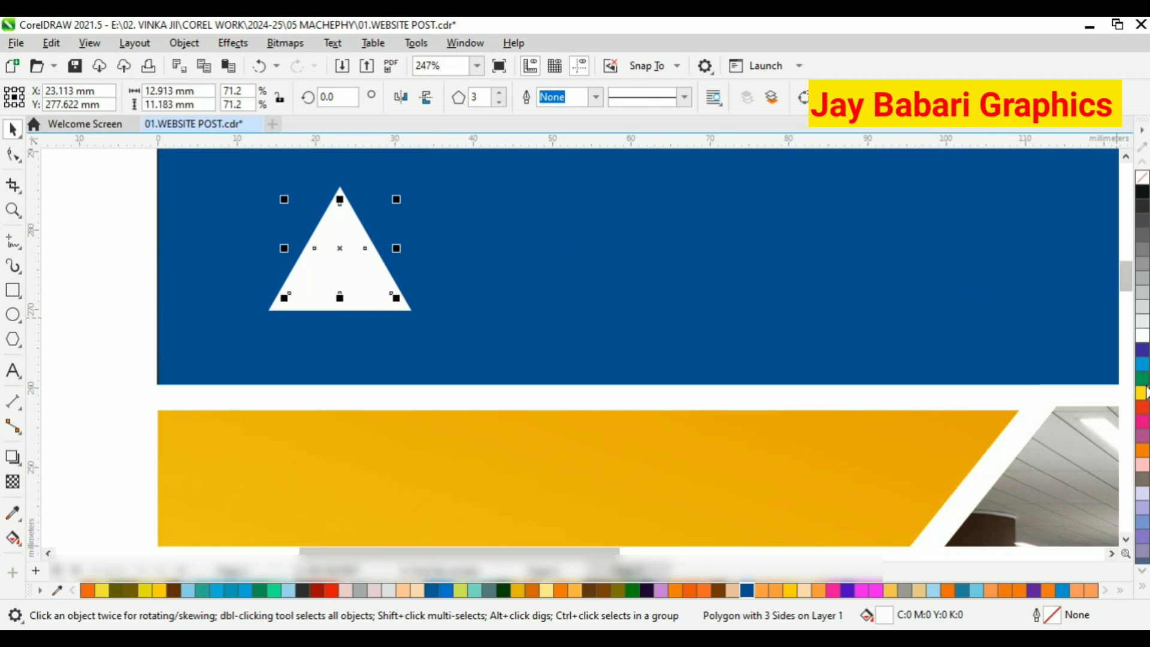
pyautogui.click(1146, 391)
pyautogui.scroll(-1, 468, 332)
pyautogui.scroll(5, 370, 298)
pyautogui.moveTo(344, 303); pyautogui.dragTo(344, 313)
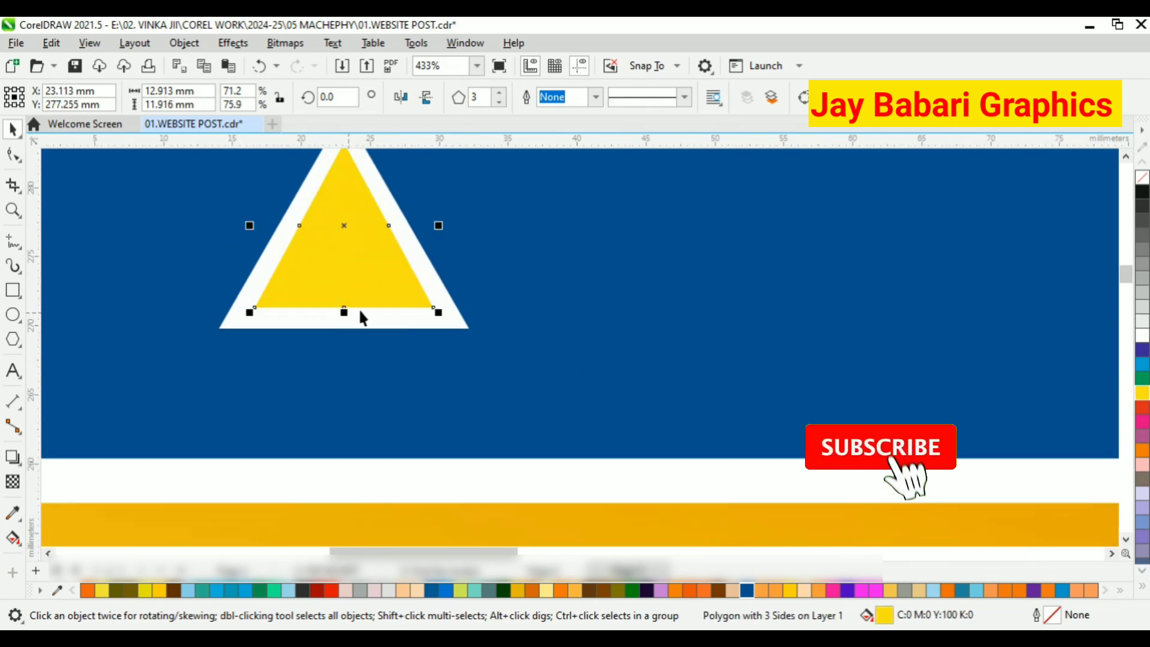
pyautogui.scroll(-6, 534, 328)
pyautogui.click(1141, 411)
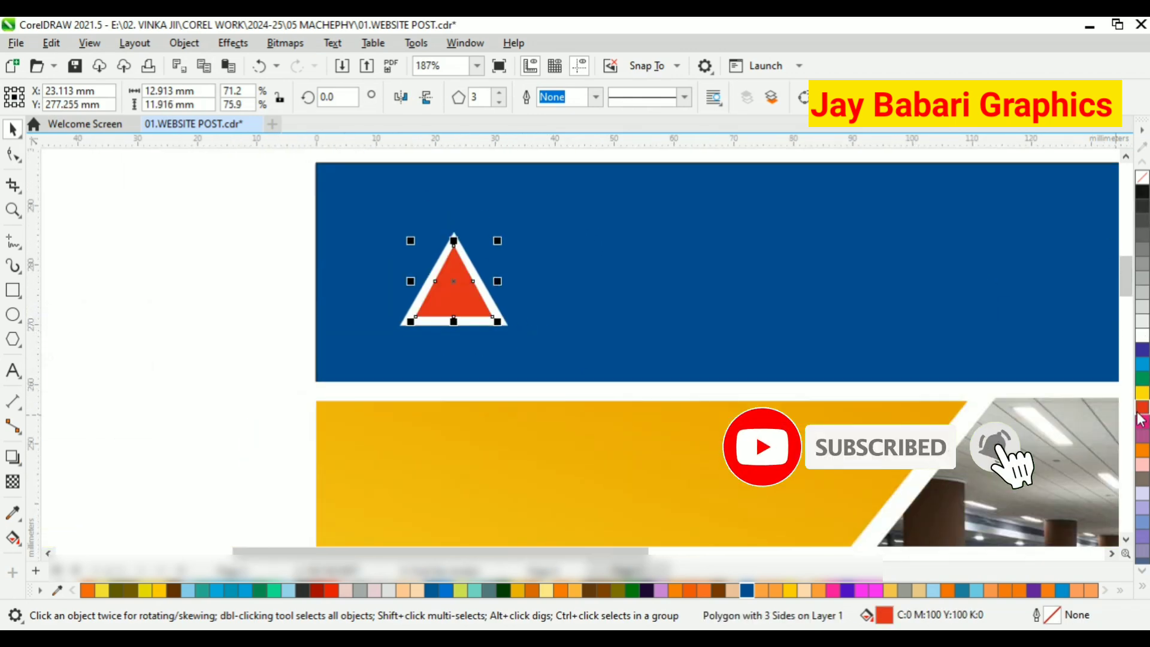
# Stretch the red triangle's base downward to make the triangle about 12.5 mm high.
pyautogui.moveTo(218, 223); pyautogui.dragTo(539, 338)
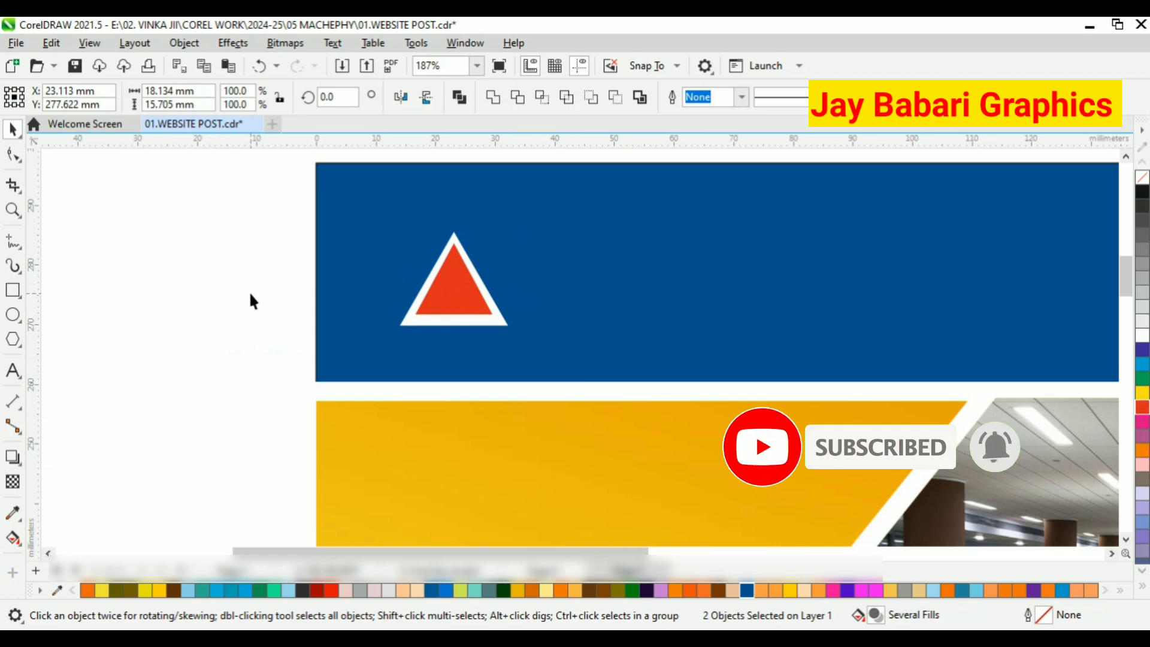
pyautogui.click(458, 307)
pyautogui.scroll(10, 459, 311)
pyautogui.moveTo(464, 329); pyautogui.dragTo(466, 345)
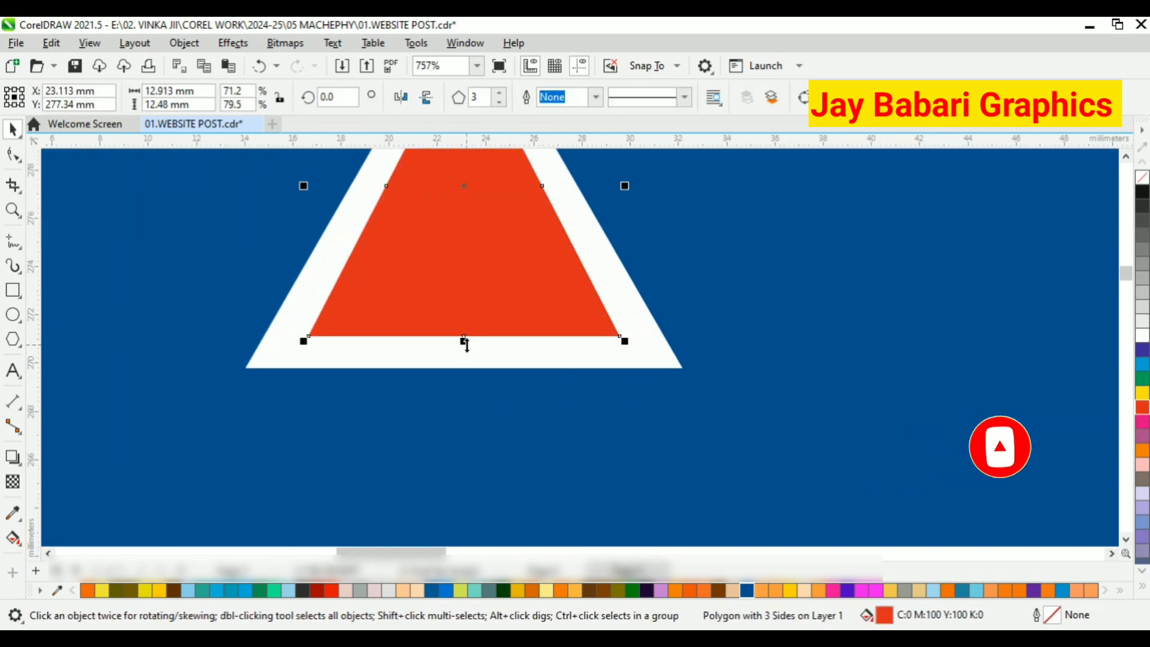
pyautogui.scroll(-3, 465, 344)
pyautogui.keyDown('shift'); pyautogui.click(475, 354); pyautogui.keyUp('shift')
pyautogui.press('e')
pyautogui.scroll(-4, 476, 353)
pyautogui.scroll(-3, 231, 257)
# Group the red triangle with the white triangle behind it.
pyautogui.moveTo(198, 194); pyautogui.dragTo(455, 336)
pyautogui.rightClick(376, 282)
pyautogui.click(458, 224)
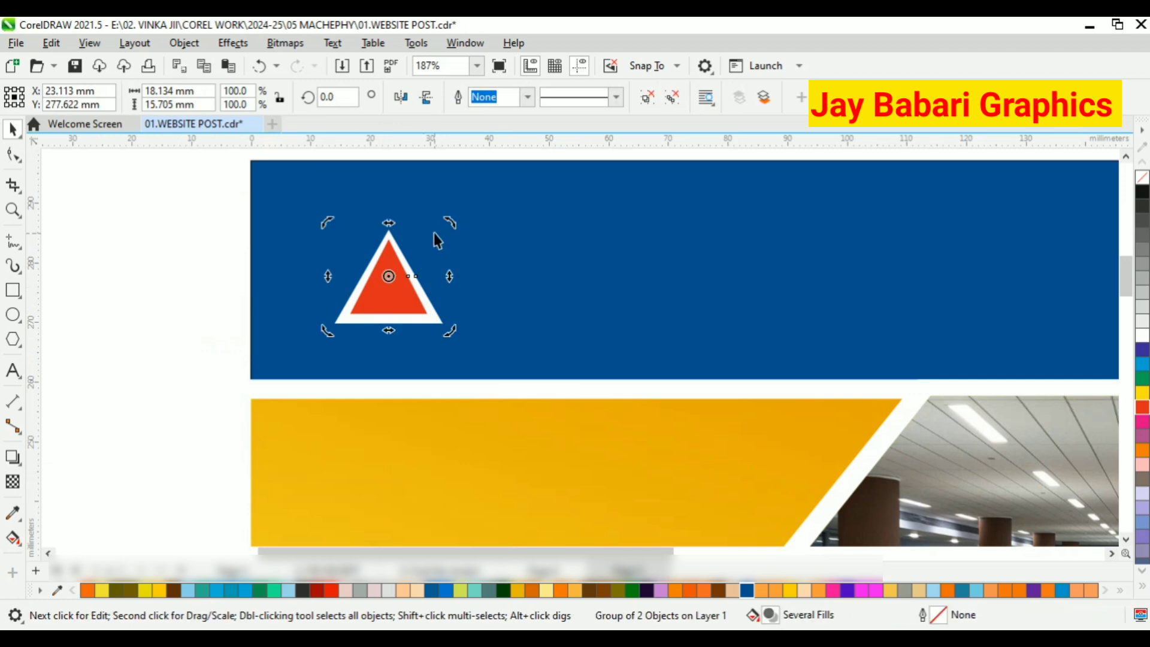
# Try overlaying a rotated duplicate of the triangle group on the original, and delete the duplicate.
pyautogui.moveTo(450, 222); pyautogui.dragTo(417, 276)
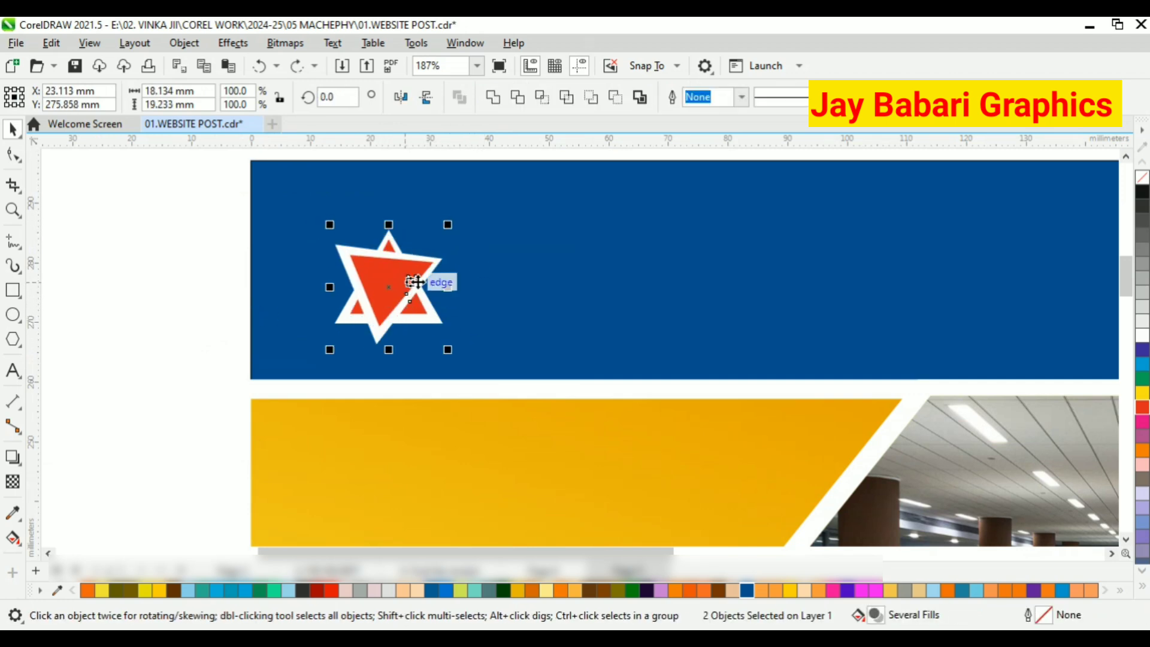
pyautogui.click(417, 277)
pyautogui.moveTo(452, 218); pyautogui.dragTo(465, 240)
pyautogui.click(132, 265)
pyautogui.click(408, 290)
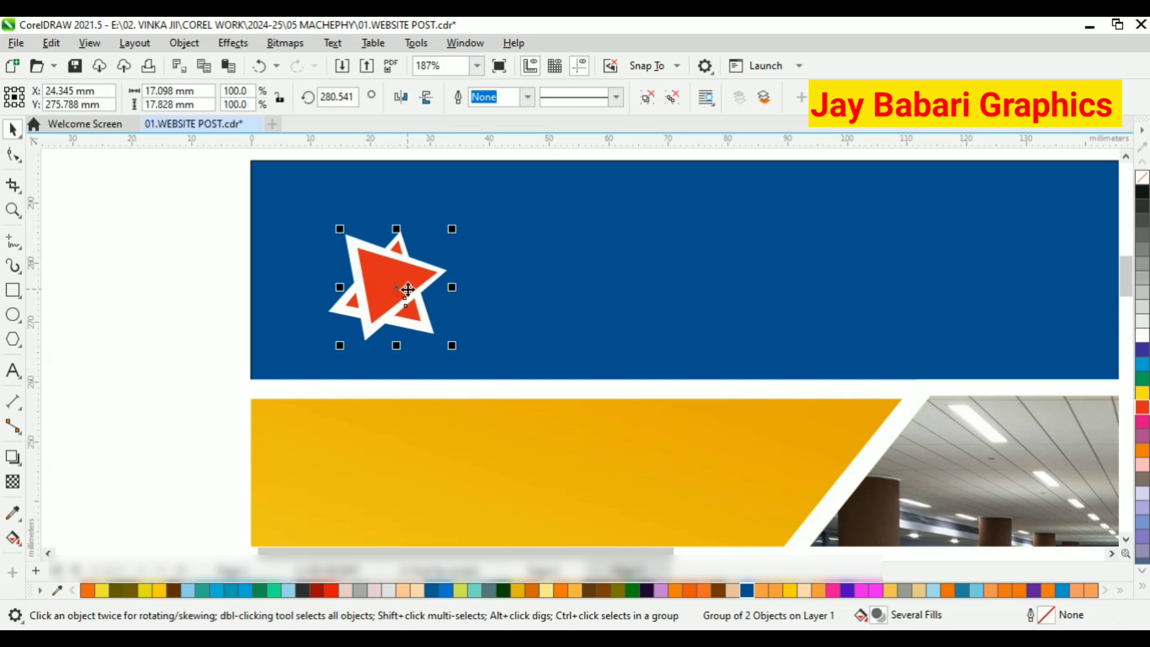
pyautogui.press('Delete')
pyautogui.click(409, 290)
pyautogui.hotkey('ctrl', 'z')
pyautogui.hotkey('ctrl', 'z')
pyautogui.click(380, 293)
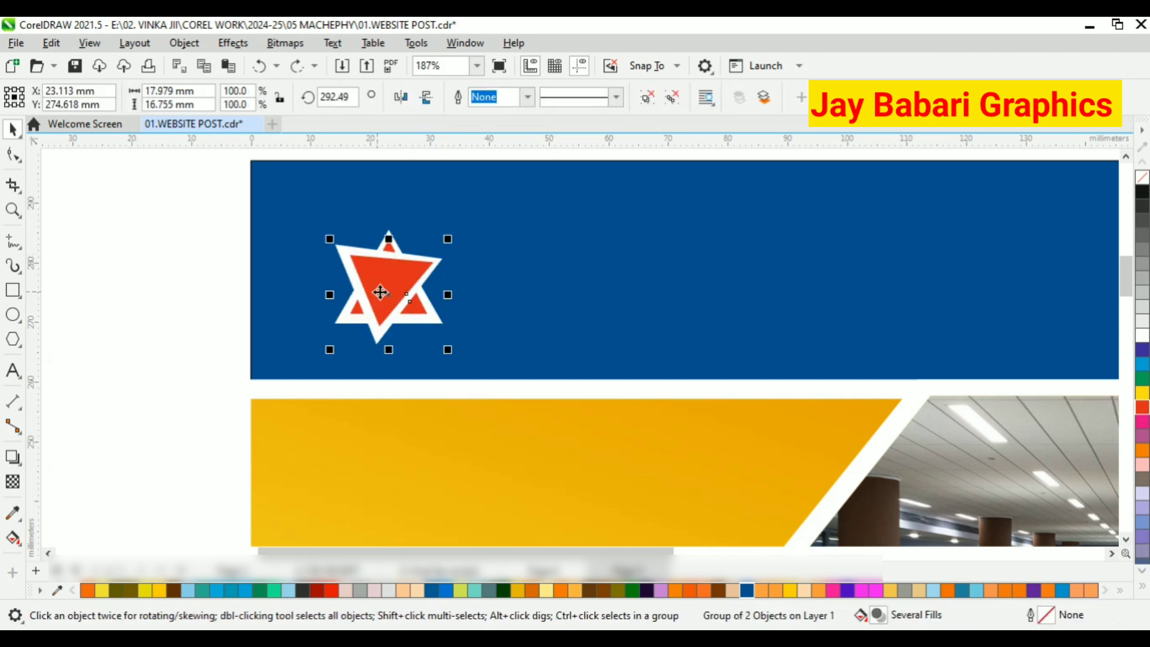
pyautogui.press('Delete')
# Add the text "Logo" in the header beside the triangle and set its font to Arial Black.
pyautogui.scroll(-1, 400, 308)
pyautogui.press('F8')
pyautogui.click(502, 240)
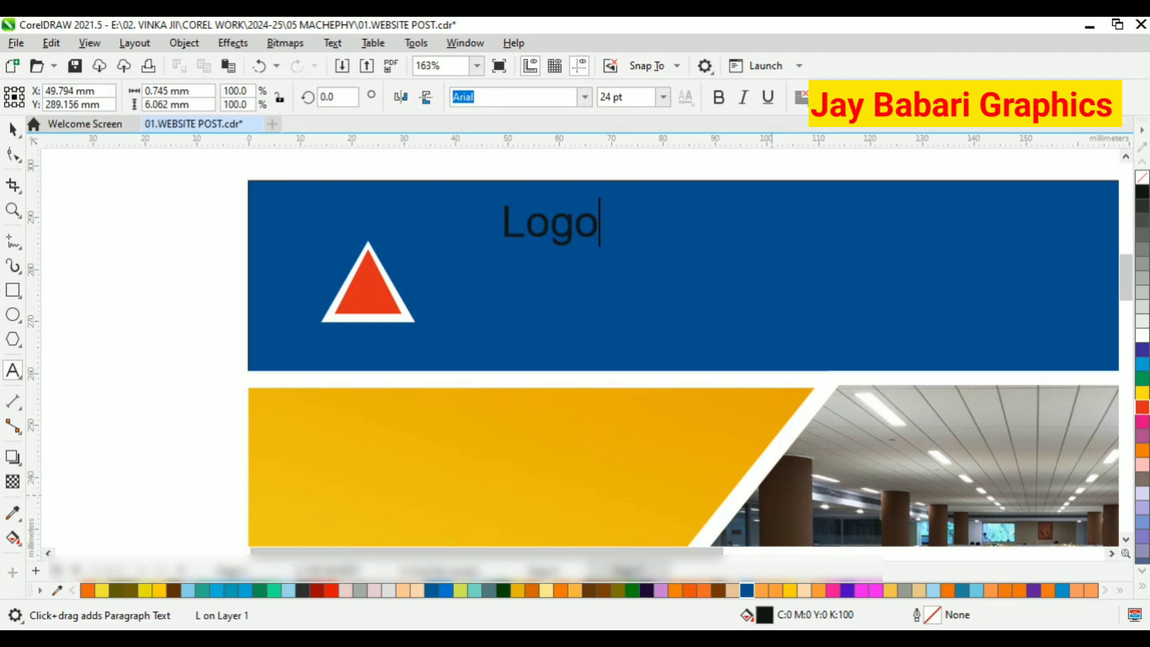
pyautogui.click(14, 129)
pyautogui.click(585, 98)
pyautogui.click(591, 179)
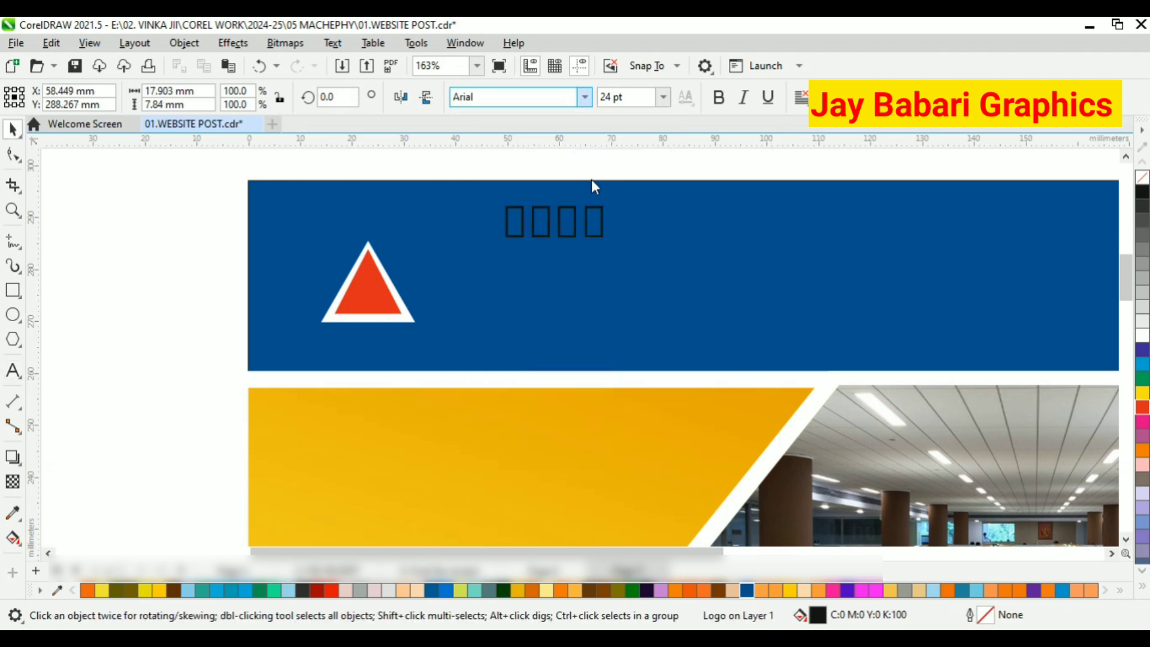
pyautogui.click(585, 99)
pyautogui.click(529, 231)
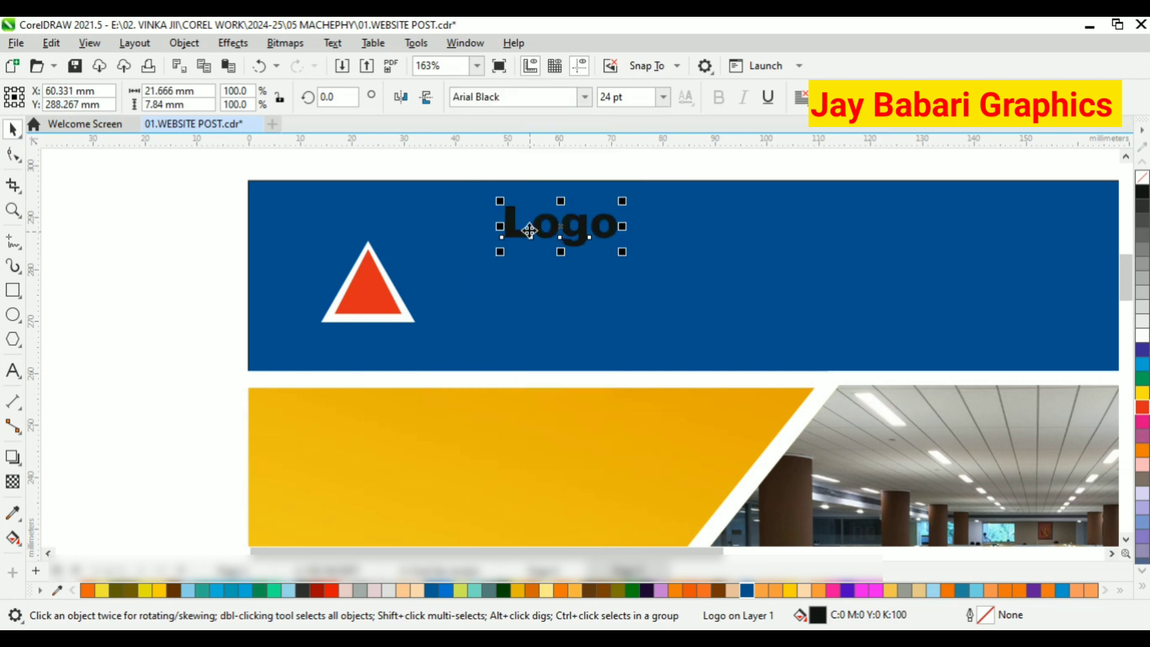
# Fill the "Logo" text with white and enlarge it to about 39.6 pt.
pyautogui.click(1142, 337)
pyautogui.scroll(2, 632, 251)
pyautogui.moveTo(634, 249); pyautogui.dragTo(731, 316)
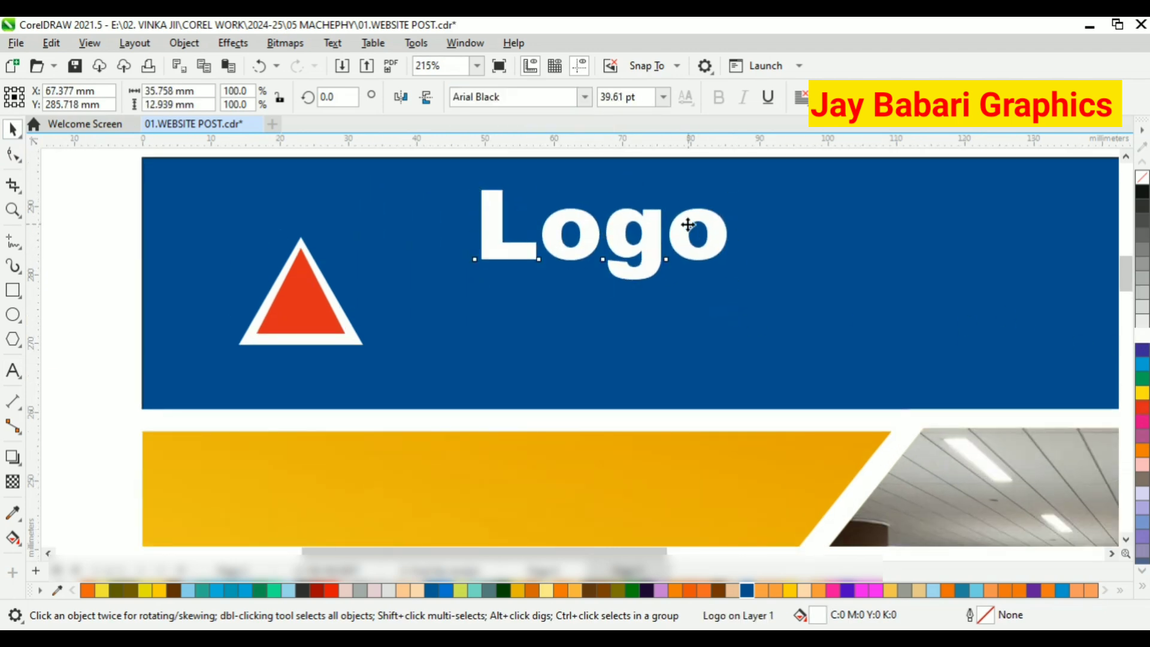
# Duplicate the "Logo" text directly below the original and change the copy's wording to "Here".
pyautogui.scroll(-2, 411, 253)
pyautogui.rightClick(545, 230)
pyautogui.click(593, 329)
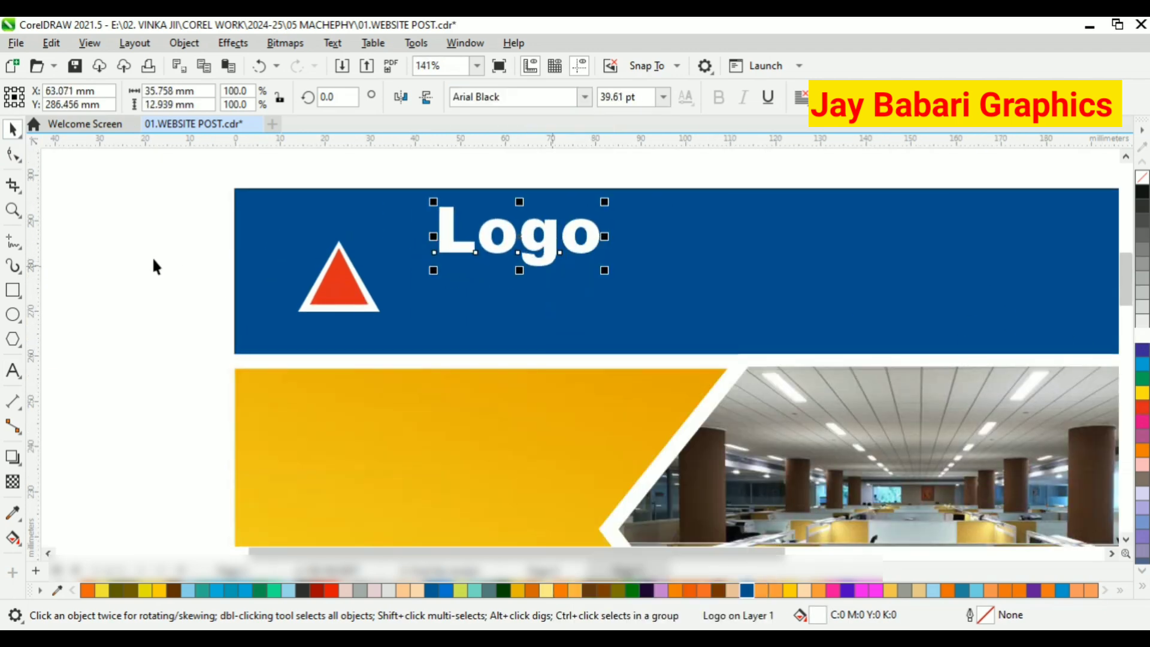
pyautogui.rightClick(153, 243)
pyautogui.click(217, 371)
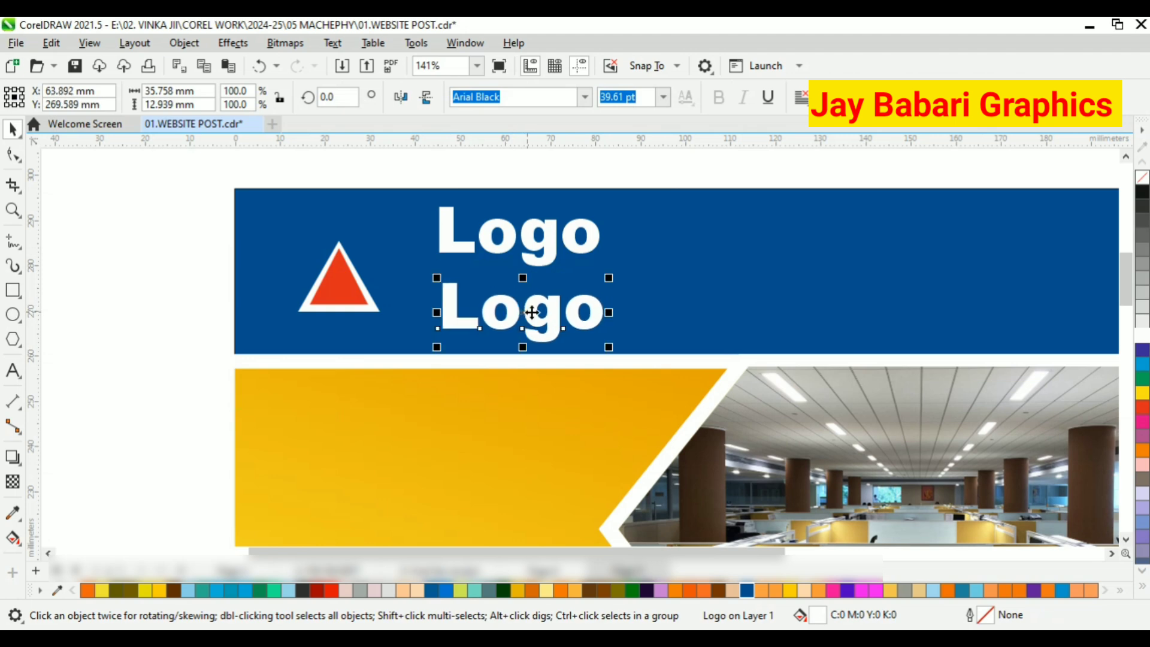
pyautogui.press('F8')
pyautogui.press('BackSpace')
pyautogui.press('BackSpace')
pyautogui.press('BackSpace')
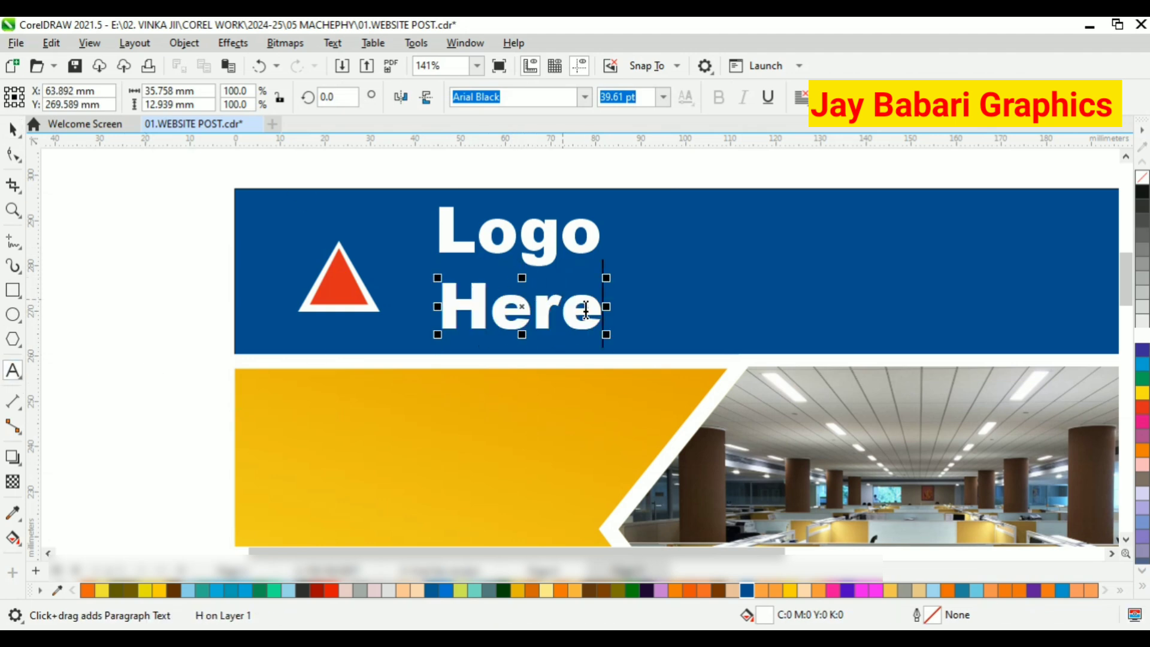
# Fill the word "Here" with yellow.
pyautogui.moveTo(592, 310); pyautogui.dragTo(424, 314)
pyautogui.click(1142, 393)
pyautogui.click(13, 130)
pyautogui.click(217, 262)
# Draw a circle about 10 mm in diameter in the header's right half and fill it with white.
pyautogui.scroll(-3, 338, 241)
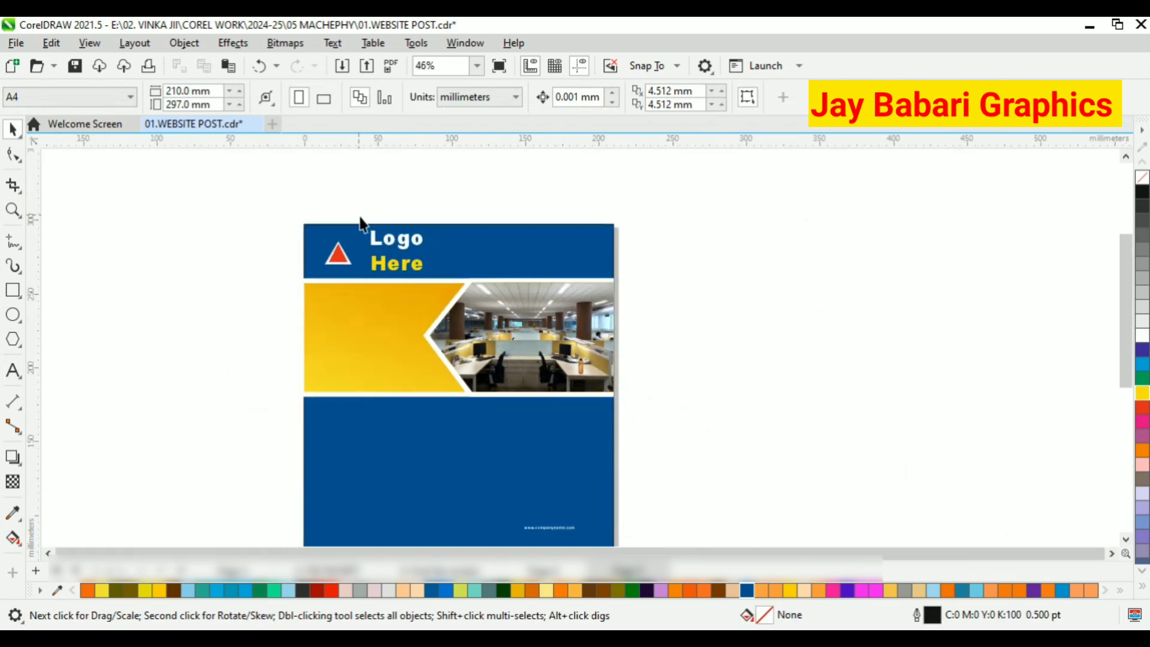
pyautogui.scroll(1, 531, 271)
pyautogui.click(14, 314)
pyautogui.scroll(2, 573, 223)
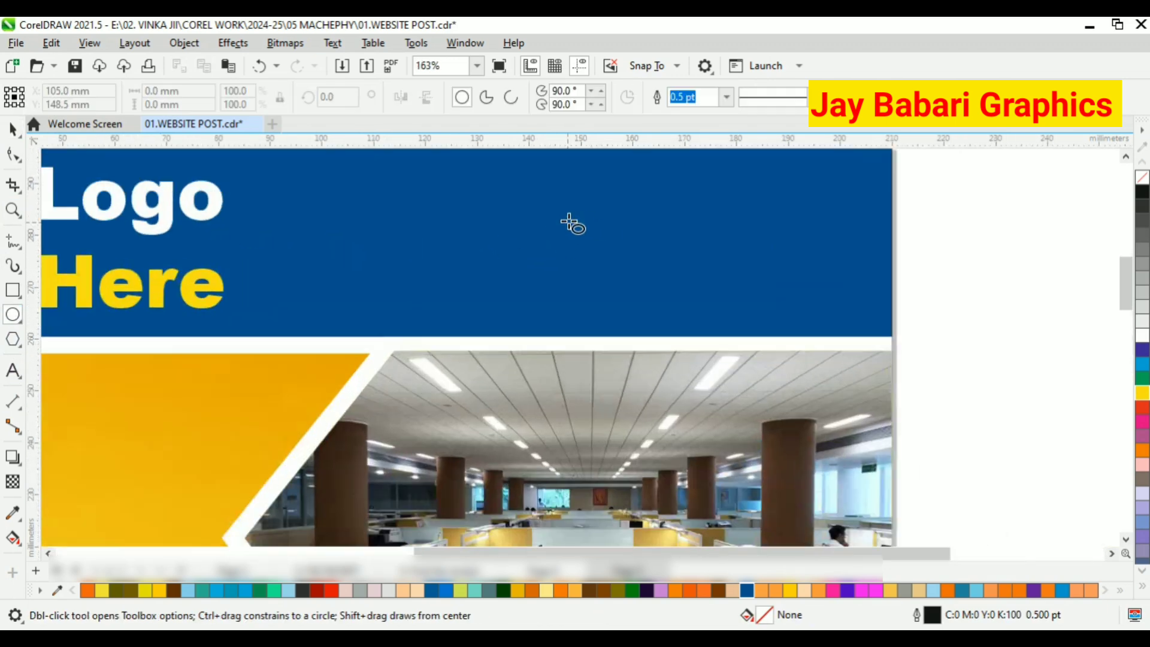
pyautogui.scroll(-1, 603, 225)
pyautogui.scroll(2, 570, 204)
pyautogui.moveTo(604, 258); pyautogui.dragTo(625, 263)
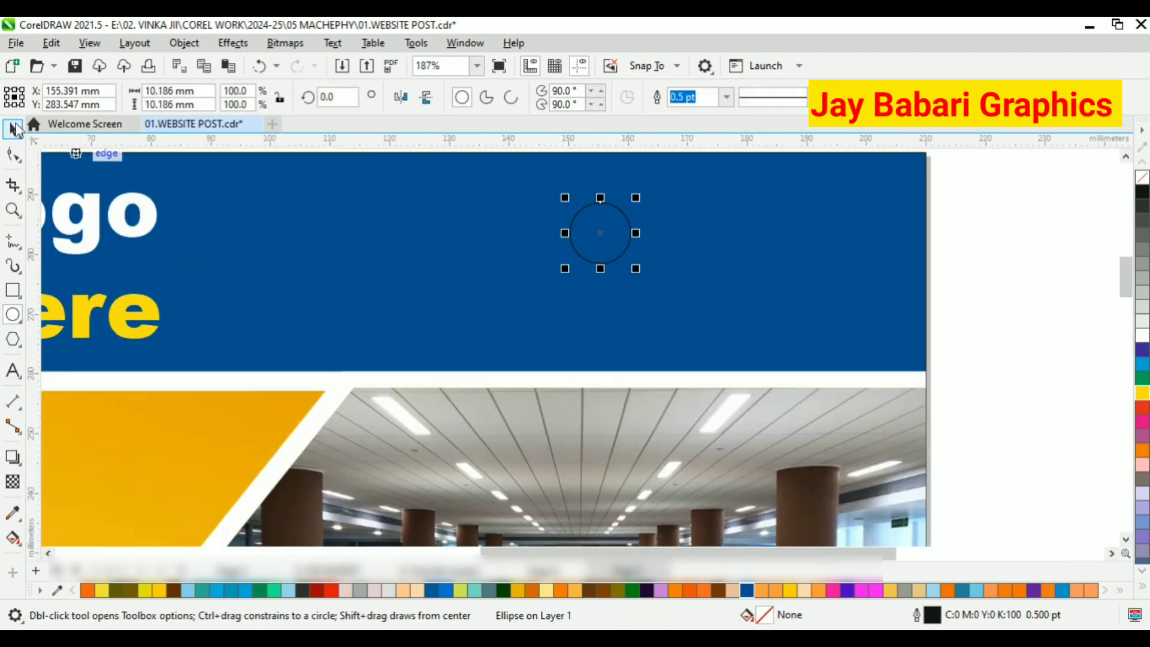
pyautogui.click(13, 130)
pyautogui.click(1142, 336)
# Create a slightly rotated copy of the white circle around a pivot near its bottom edge.
pyautogui.scroll(1, 628, 208)
pyautogui.click(630, 207)
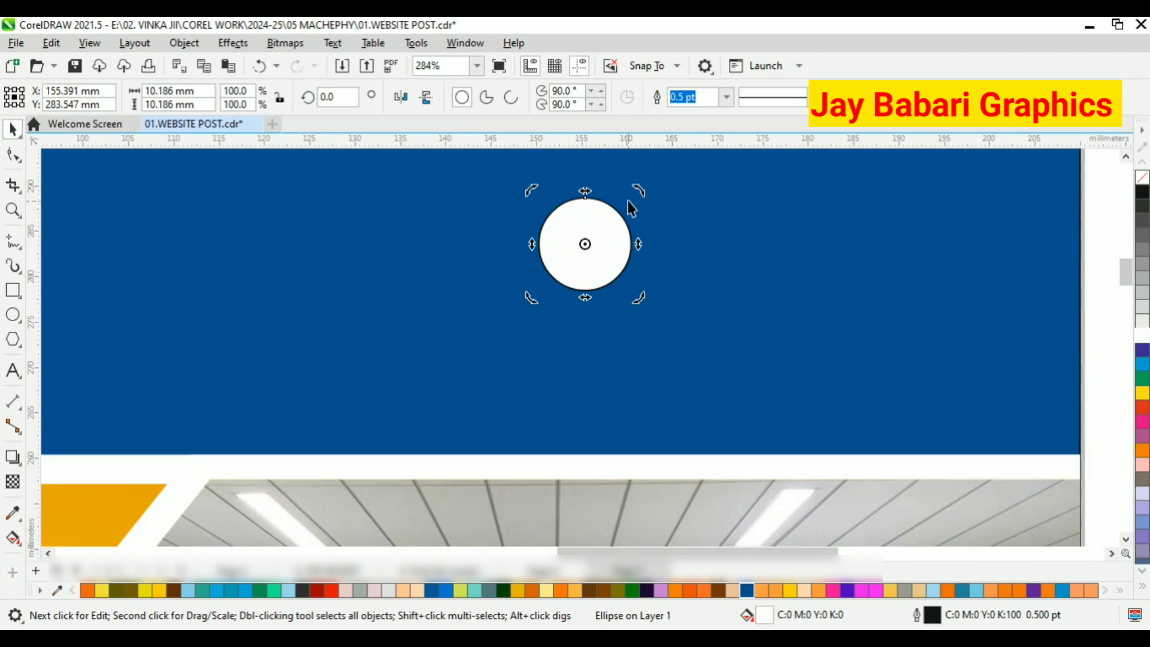
pyautogui.scroll(4, 619, 228)
pyautogui.moveTo(578, 231); pyautogui.dragTo(590, 235)
pyautogui.rightClick(589, 235)
pyautogui.hotkey('ctrl', 'z')
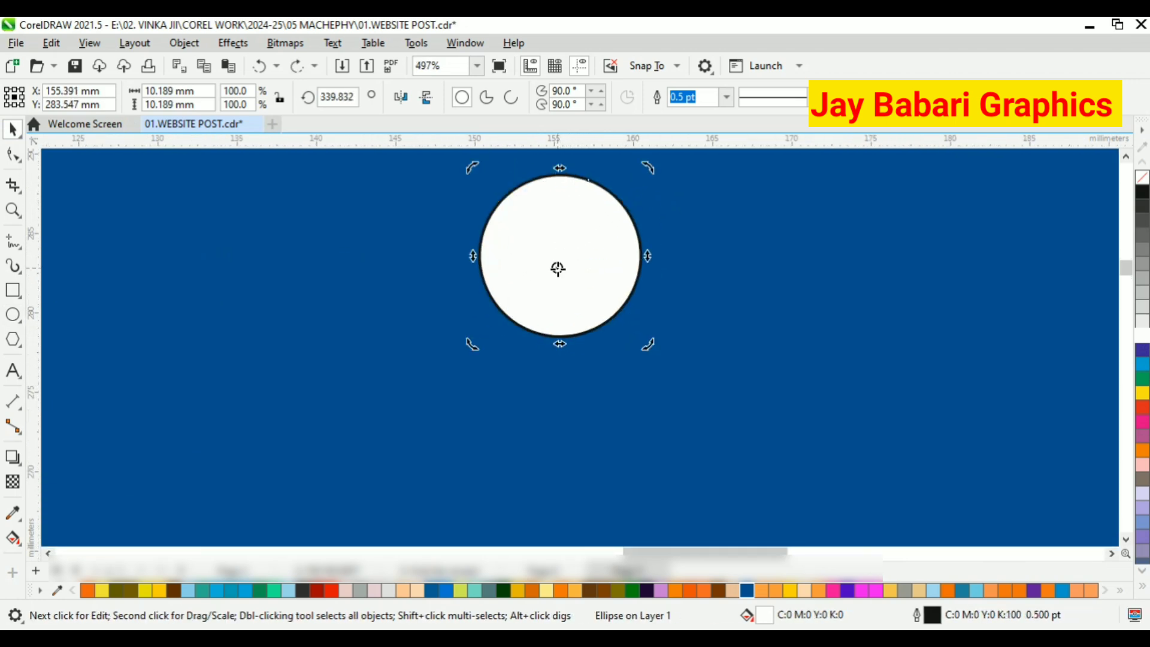
pyautogui.moveTo(646, 168); pyautogui.dragTo(668, 179)
pyautogui.rightClick(667, 179)
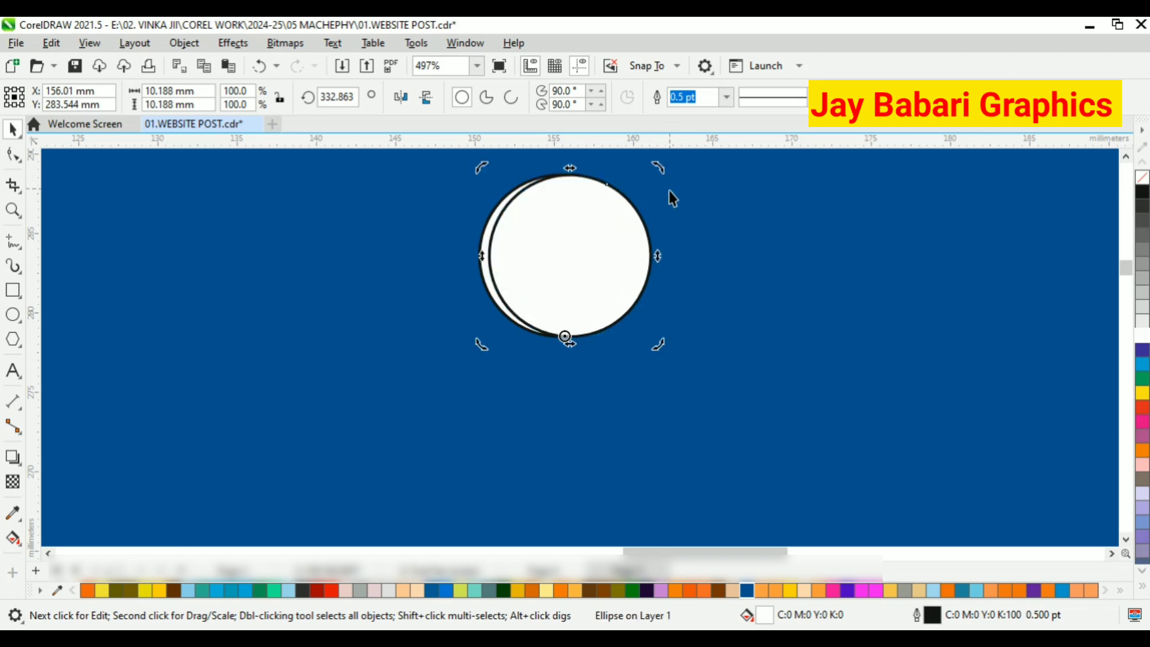
# Repeat the rotated circle copy until the circles complete a full turn around the pivot.
pyautogui.scroll(-3, 584, 257)
pyautogui.scroll(3, 606, 192)
pyautogui.hotkey('ctrl', 'r')
pyautogui.hotkey('ctrl', 'r')
pyautogui.hotkey('ctrl', 'r')
pyautogui.hotkey('ctrl', 'r')
pyautogui.hotkey('ctrl', 'r')
pyautogui.hotkey('ctrl', 'r')
pyautogui.hotkey('ctrl', 'r')
pyautogui.hotkey('ctrl', 'r')
pyautogui.hotkey('ctrl', 'r')
pyautogui.hotkey('ctrl', 'r')
pyautogui.hotkey('ctrl', 'r')
pyautogui.hotkey('ctrl', 'r')
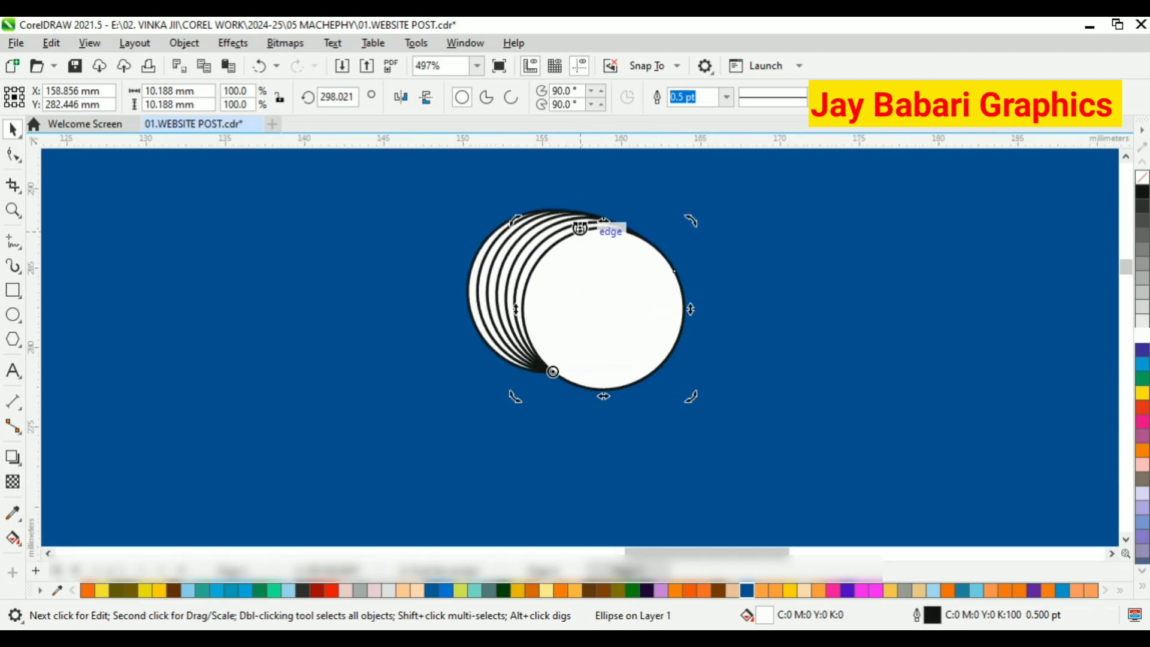
pyautogui.hotkey('ctrl', 'r')
pyautogui.hotkey('ctrl', 'r')
pyautogui.hotkey('ctrl', 'r')
pyautogui.hotkey('ctrl', 'r')
pyautogui.hotkey('ctrl', 'r')
pyautogui.hotkey('ctrl', 'r')
pyautogui.hotkey('ctrl', 'r')
pyautogui.hotkey('ctrl', 'r')
pyautogui.hotkey('ctrl', 'r')
pyautogui.hotkey('ctrl', 'r')
pyautogui.hotkey('ctrl', 'r')
pyautogui.hotkey('ctrl', 'r')
pyautogui.hotkey('ctrl', 'r')
pyautogui.hotkey('ctrl', 'r')
pyautogui.hotkey('ctrl', 'r')
pyautogui.hotkey('ctrl', 'r')
pyautogui.hotkey('ctrl', 'r')
pyautogui.hotkey('ctrl', 'r')
pyautogui.hotkey('ctrl', 'r')
pyautogui.hotkey('ctrl', 'r')
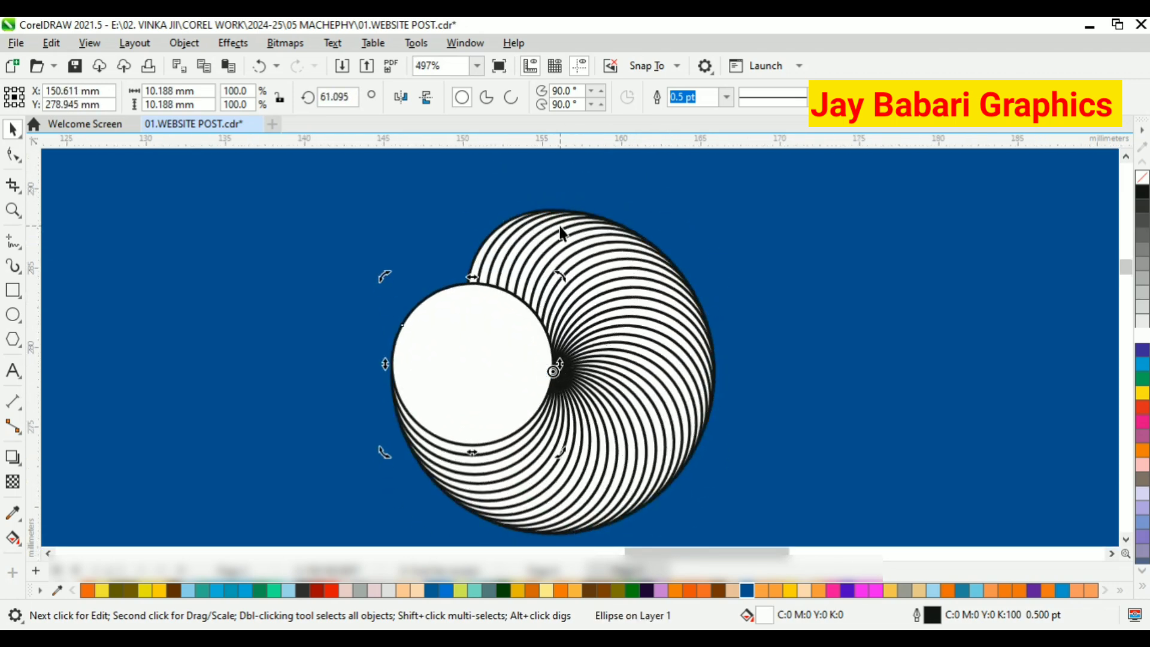
pyautogui.hotkey('ctrl', 'r')
pyautogui.hotkey('ctrl', 'r')
pyautogui.scroll(-4, 371, 231)
# Select all the rotated circles, combine them into one curve and give it a white outline.
pyautogui.click(13, 129)
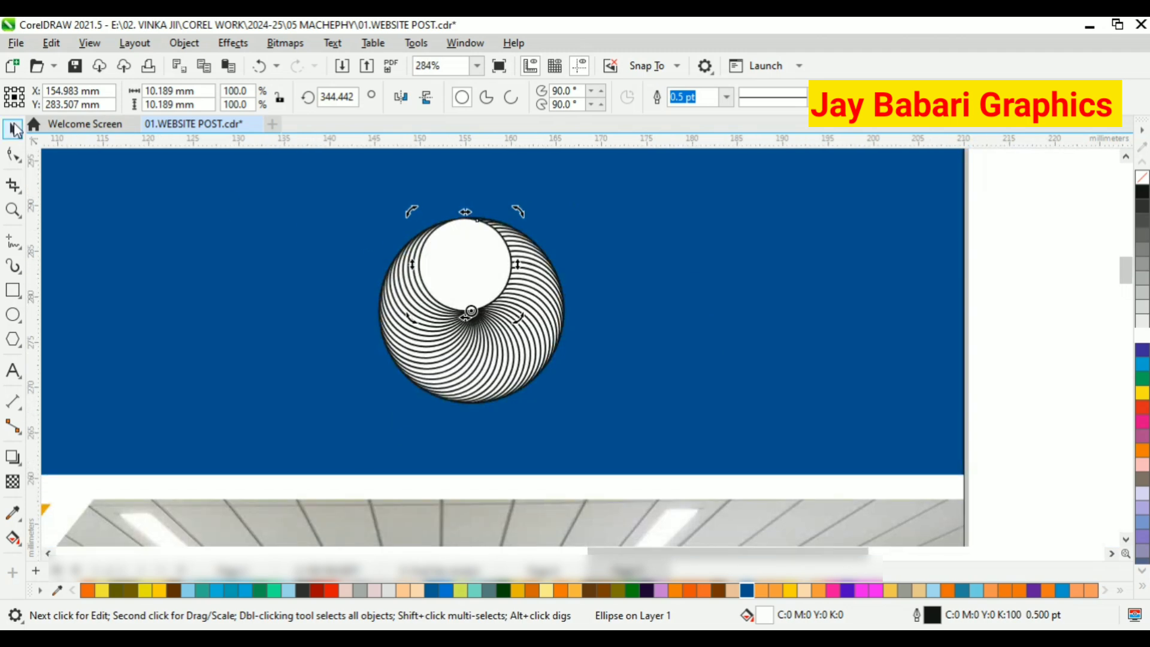
pyautogui.click(979, 328)
pyautogui.scroll(-1, 934, 333)
pyautogui.scroll(-3, 657, 301)
pyautogui.scroll(-1, 657, 300)
pyautogui.moveTo(685, 177); pyautogui.dragTo(491, 370)
pyautogui.scroll(3, 560, 243)
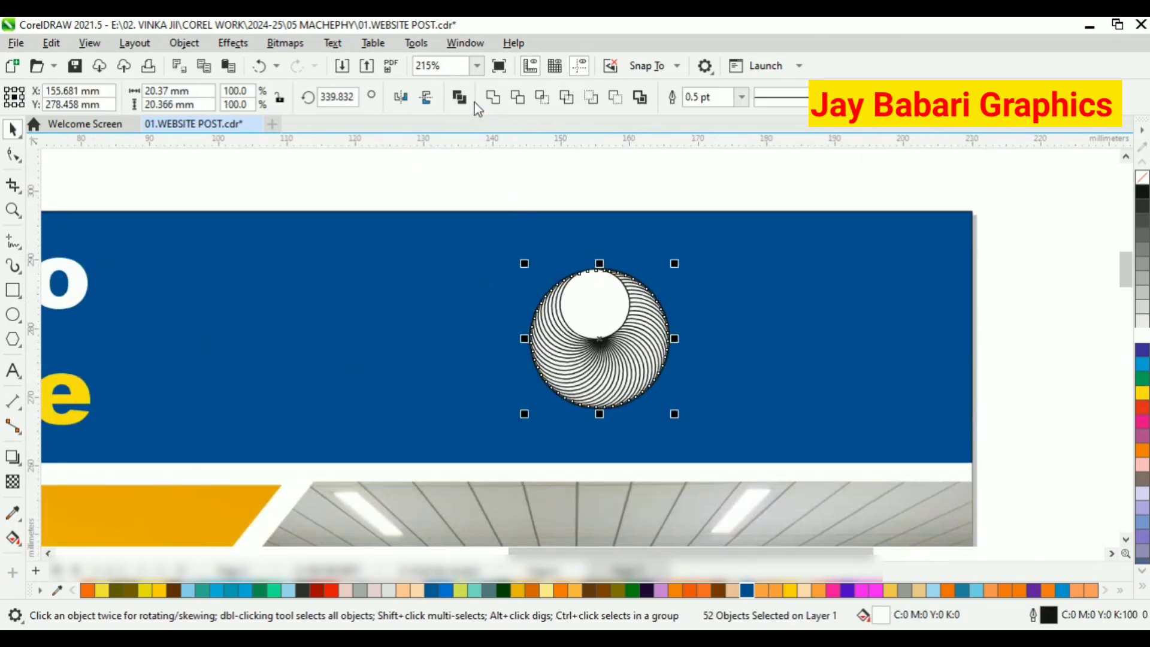
pyautogui.click(463, 99)
pyautogui.scroll(4, 659, 366)
pyautogui.rightClick(1141, 334)
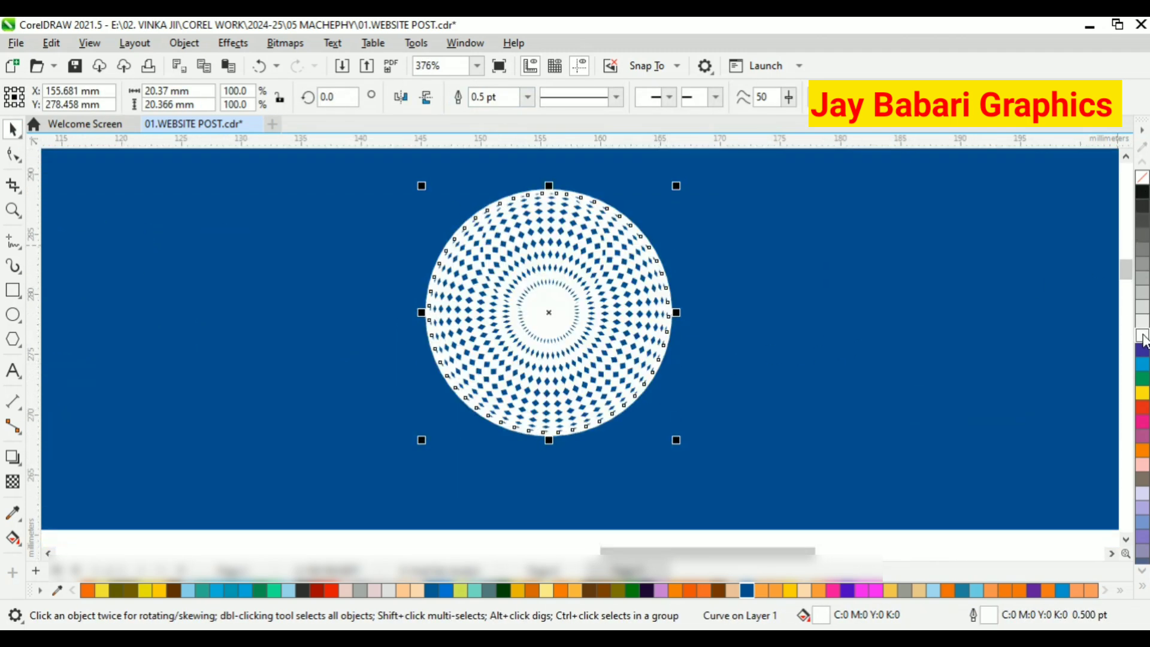
# Shrink the combined circular pattern about its centre to about 11.8 mm wide and fill it with black (K100).
pyautogui.scroll(-3, 500, 321)
pyautogui.press('Escape')
pyautogui.scroll(4, 549, 313)
pyautogui.click(555, 330)
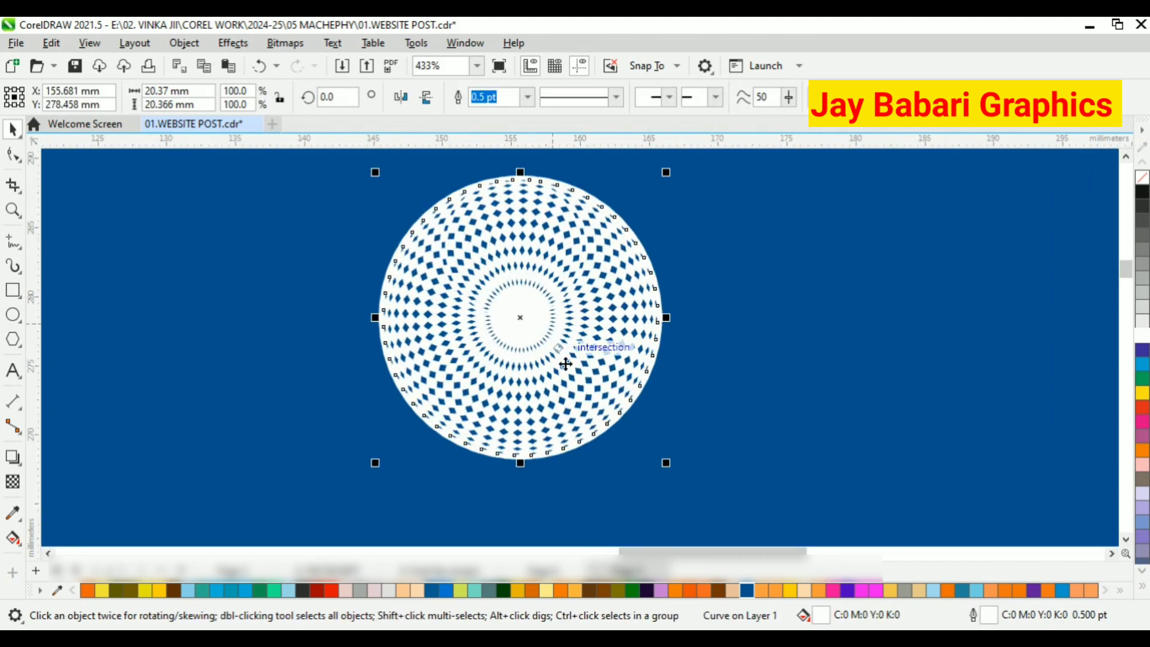
pyautogui.moveTo(666, 463); pyautogui.dragTo(617, 410)
pyautogui.click(1142, 408)
pyautogui.scroll(3, 608, 352)
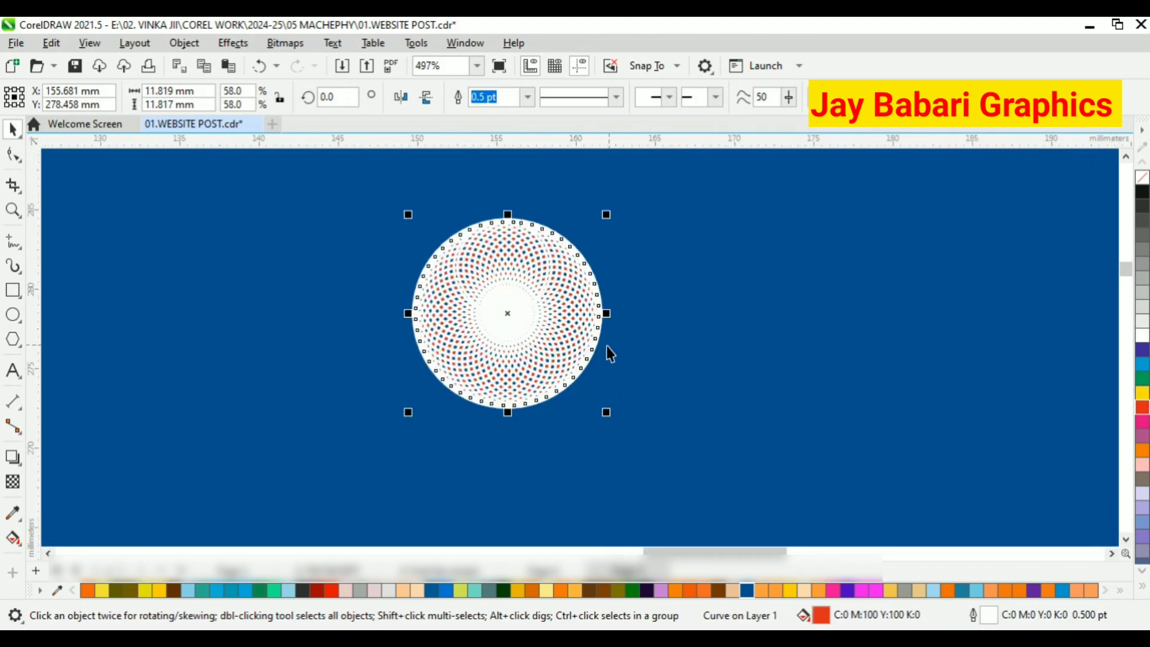
pyautogui.scroll(-10, 464, 331)
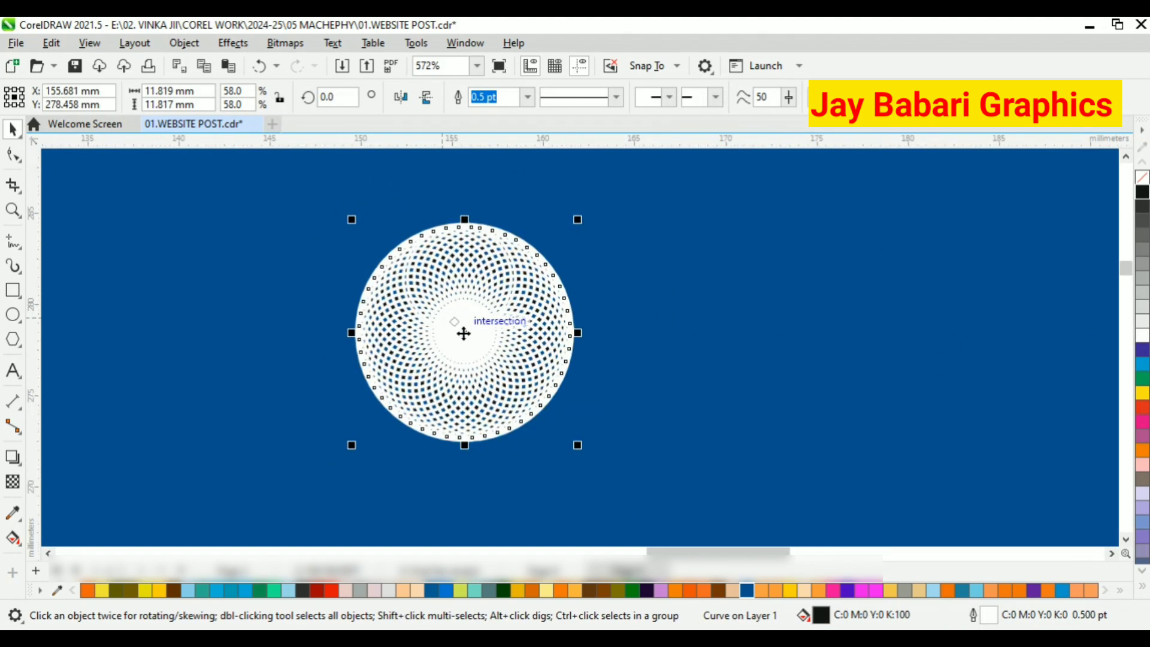
# Resize the circular pattern to about 20.5 mm wide and place it near the upper-right corner of the blue header.
pyautogui.moveTo(489, 401); pyautogui.dragTo(613, 469)
pyautogui.scroll(6, 467, 376)
pyautogui.scroll(-3, 530, 370)
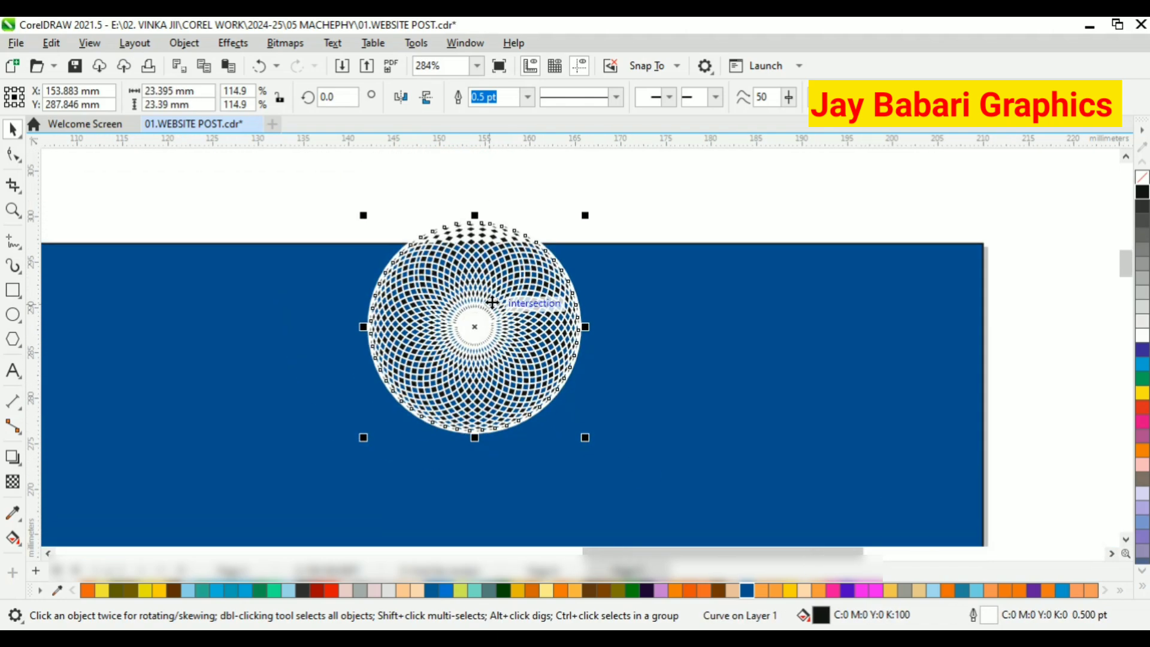
pyautogui.scroll(-3, 520, 364)
pyautogui.moveTo(488, 281); pyautogui.dragTo(670, 347)
pyautogui.scroll(3, 529, 414)
pyautogui.scroll(3, 517, 335)
pyautogui.scroll(-4, 453, 273)
pyautogui.scroll(-3, 468, 382)
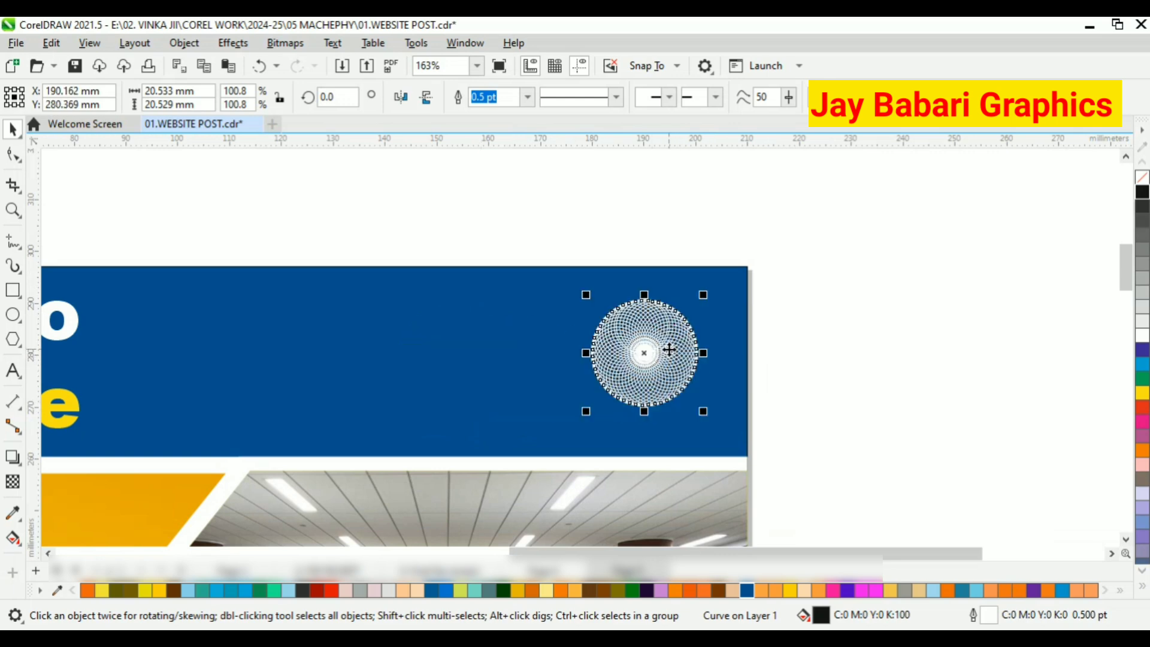
# Enlarge the circular pattern about its centre and reposition it inside the blue header, a little in from the page's right edge.
pyautogui.press('Escape')
pyautogui.scroll(-2, 469, 326)
pyautogui.scroll(3, 624, 318)
pyautogui.click(624, 320)
pyautogui.moveTo(671, 399); pyautogui.dragTo(705, 433)
pyautogui.moveTo(657, 353); pyautogui.dragTo(653, 342)
pyautogui.press('Escape')
pyautogui.scroll(-2, 624, 288)
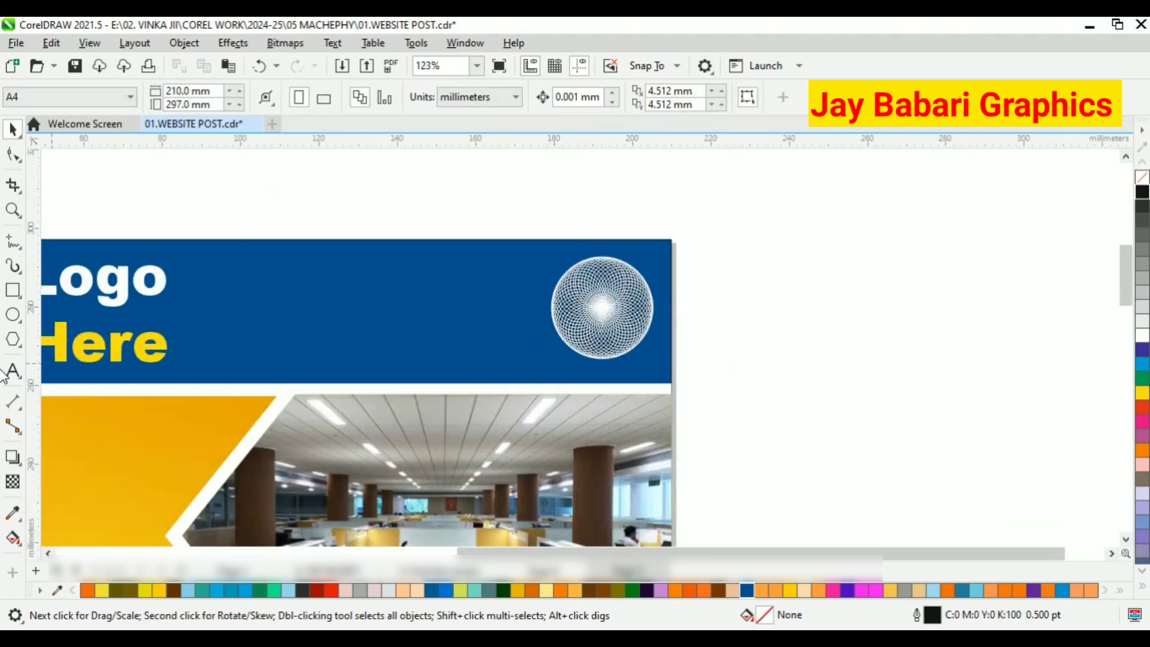
pyautogui.click(622, 307)
pyautogui.scroll(3, 598, 267)
pyautogui.moveTo(599, 285); pyautogui.dragTo(565, 270)
pyautogui.click(704, 287)
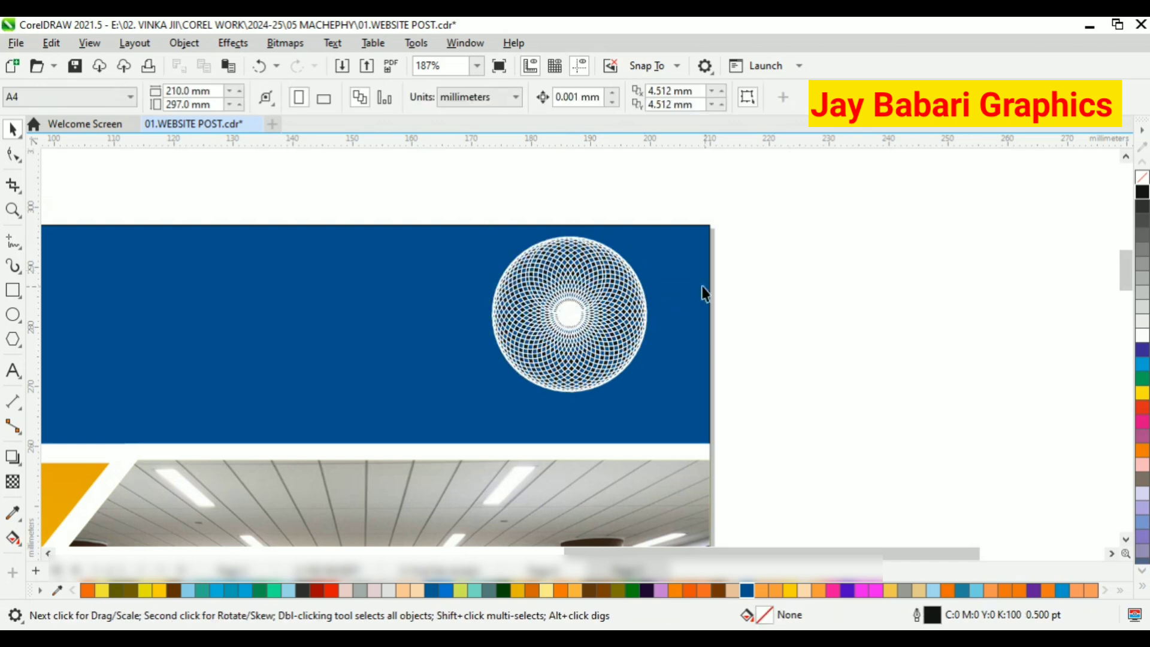
pyautogui.click(12, 370)
pyautogui.click(216, 362)
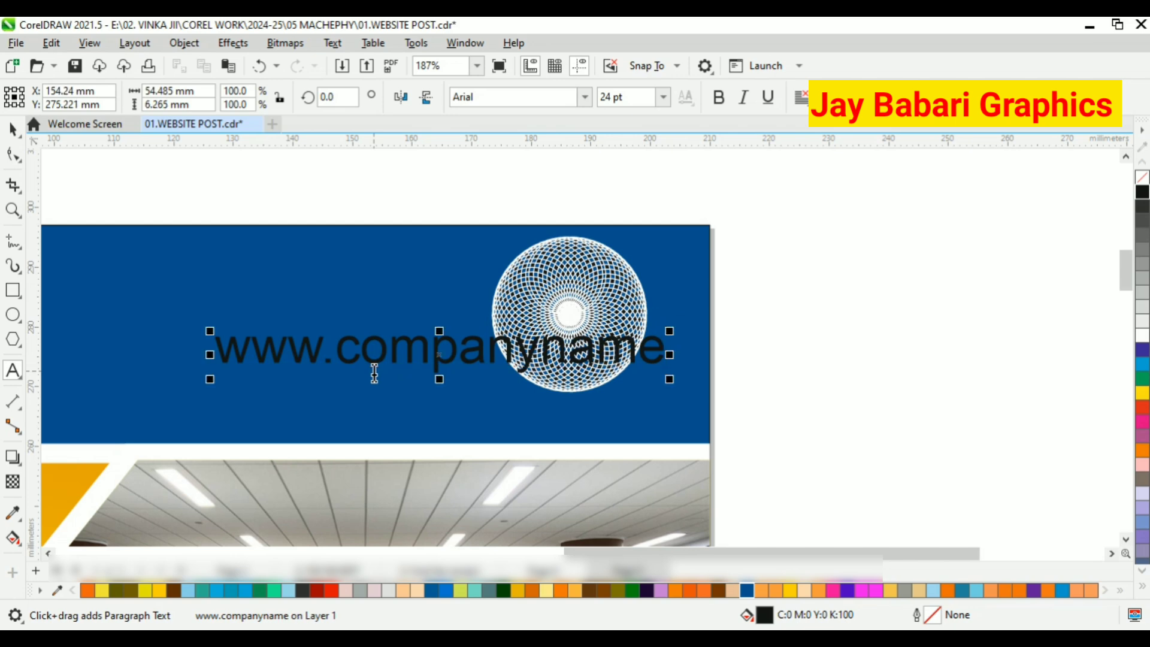
pyautogui.click(13, 128)
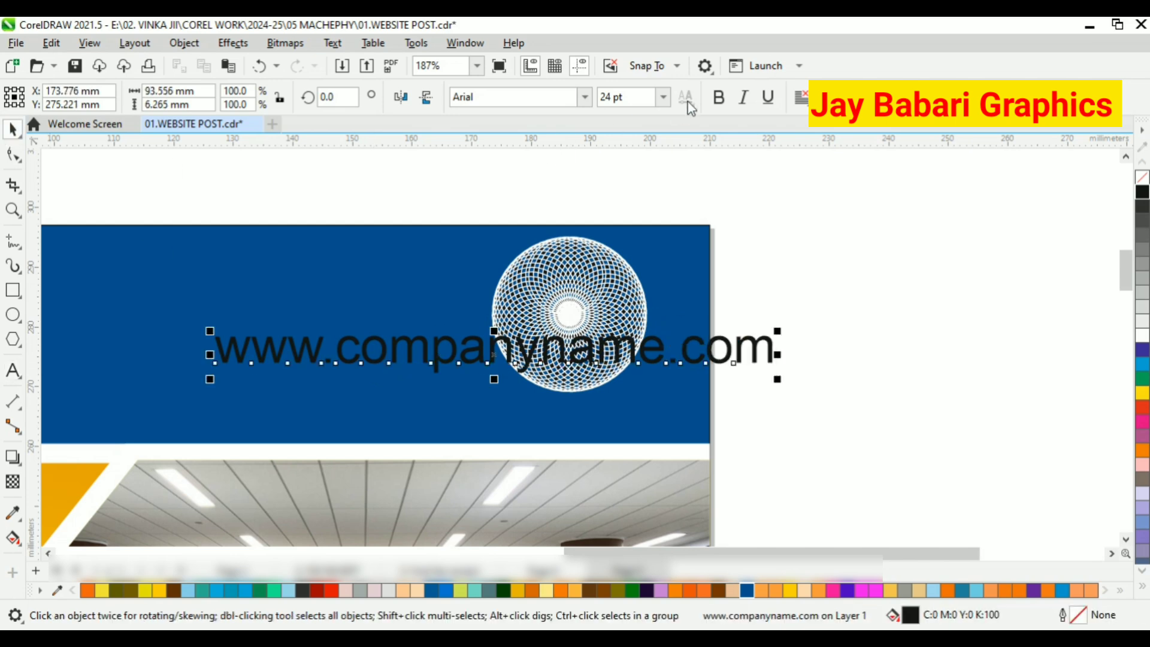
pyautogui.click(719, 96)
pyautogui.click(1142, 336)
# Shrink the web address to about 48.6 mm wide and centre it with the circular pattern, placing it beneath the pattern.
pyautogui.moveTo(816, 378); pyautogui.dragTo(530, 418)
pyautogui.press('c')
pyautogui.click(737, 369)
pyautogui.click(550, 334)
pyautogui.keyDown('shift'); pyautogui.click(587, 416); pyautogui.keyUp('shift')
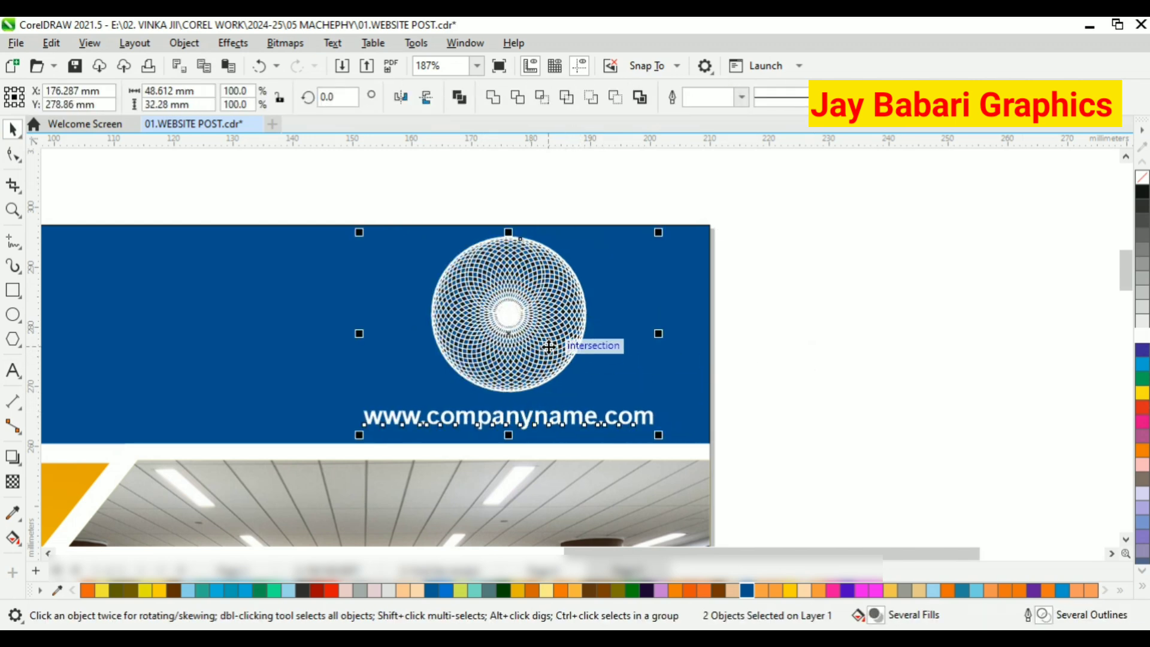
# Group the circular pattern with the web address below it.
pyautogui.rightClick(545, 342)
pyautogui.click(593, 227)
pyautogui.press('Escape')
pyautogui.scroll(-3, 529, 325)
pyautogui.scroll(-2, 461, 376)
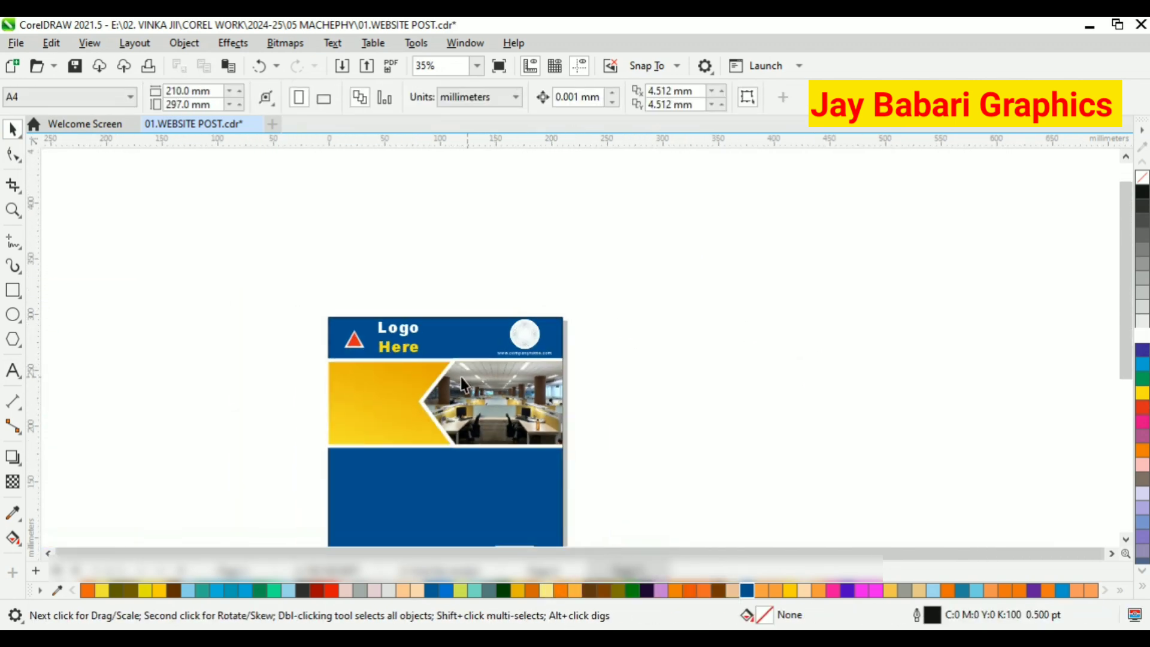
pyautogui.scroll(3, 639, 296)
pyautogui.scroll(-3, 475, 228)
pyautogui.scroll(2, 394, 417)
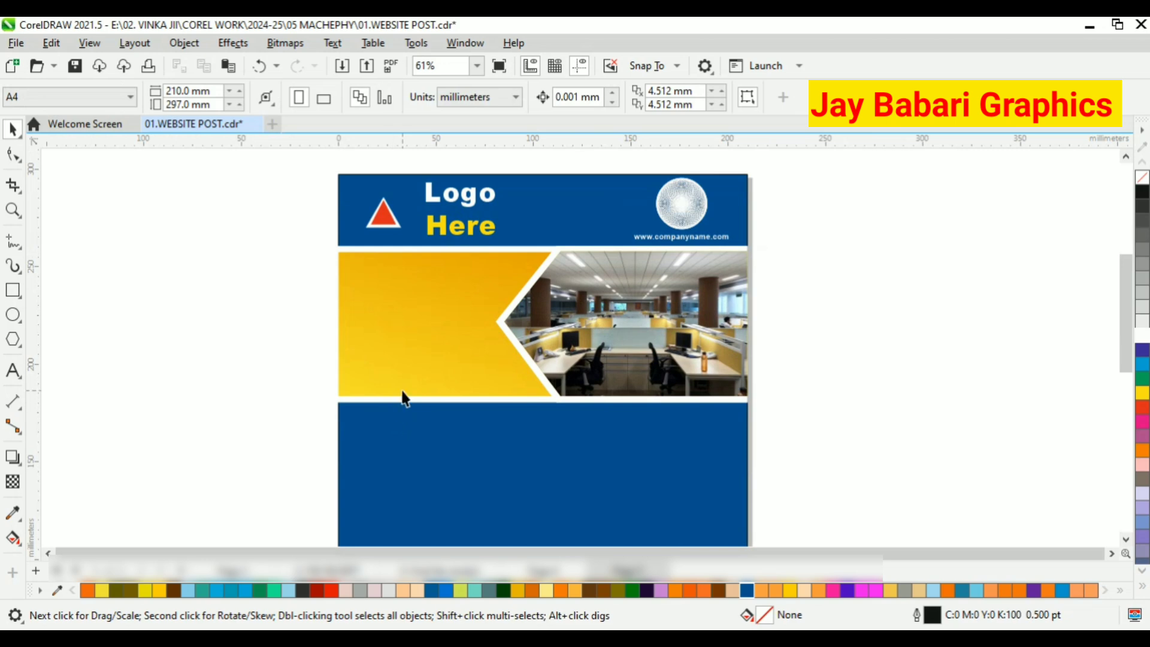
# Group the "Logo" and "Here" texts in the header.
pyautogui.click(407, 211)
pyautogui.click(447, 209)
pyautogui.keyDown('shift'); pyautogui.click(460, 234); pyautogui.keyUp('shift')
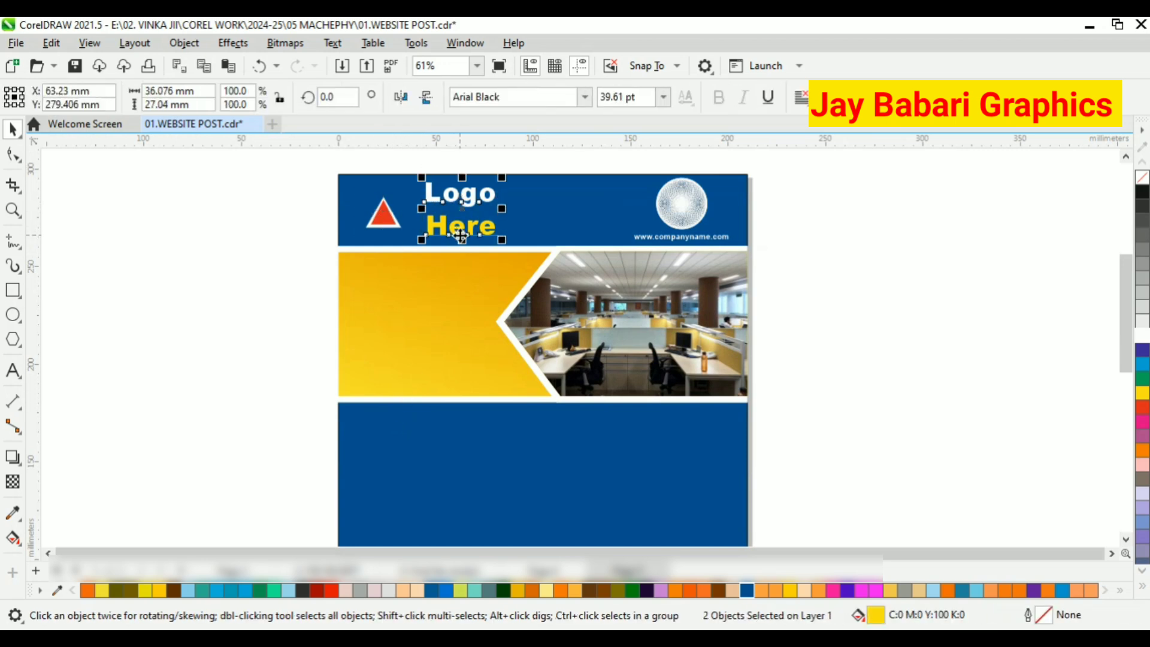
pyautogui.hotkey('ctrl', 'g')
# Align the "Logo Here" text group with the triangle logo on a common horizontal centre line.
pyautogui.keyDown('shift'); pyautogui.click(379, 215); pyautogui.keyUp('shift')
pyautogui.press('c')
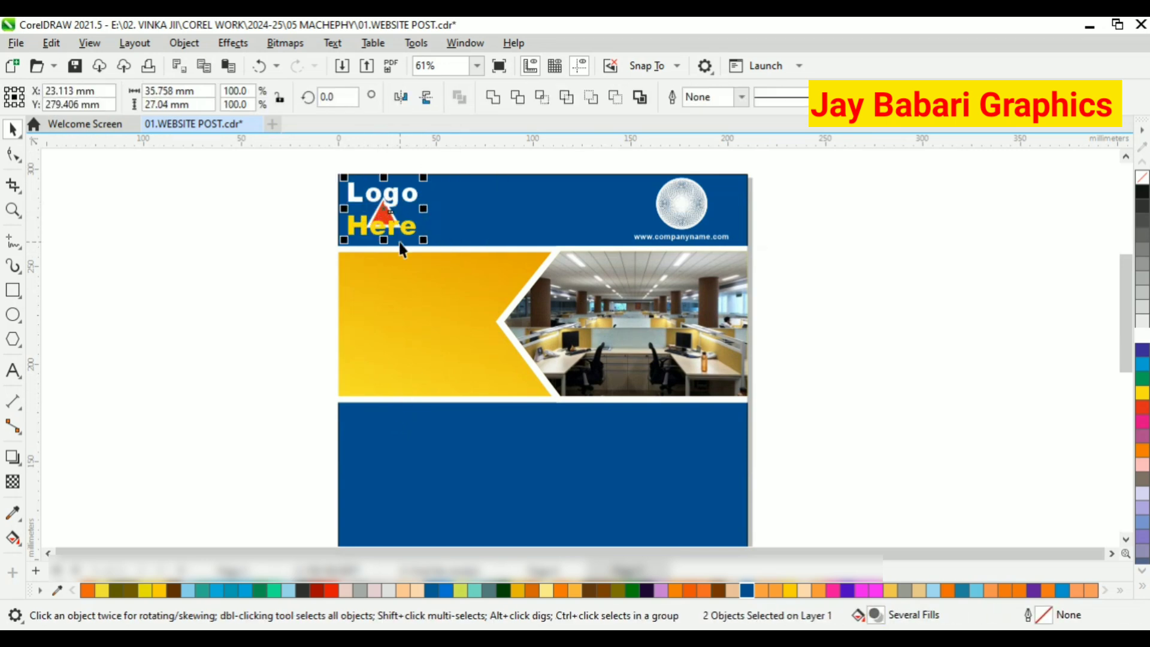
pyautogui.hotkey('ctrl', 'z')
pyautogui.press('e')
pyautogui.click(282, 214)
pyautogui.moveTo(333, 169); pyautogui.dragTo(516, 243)
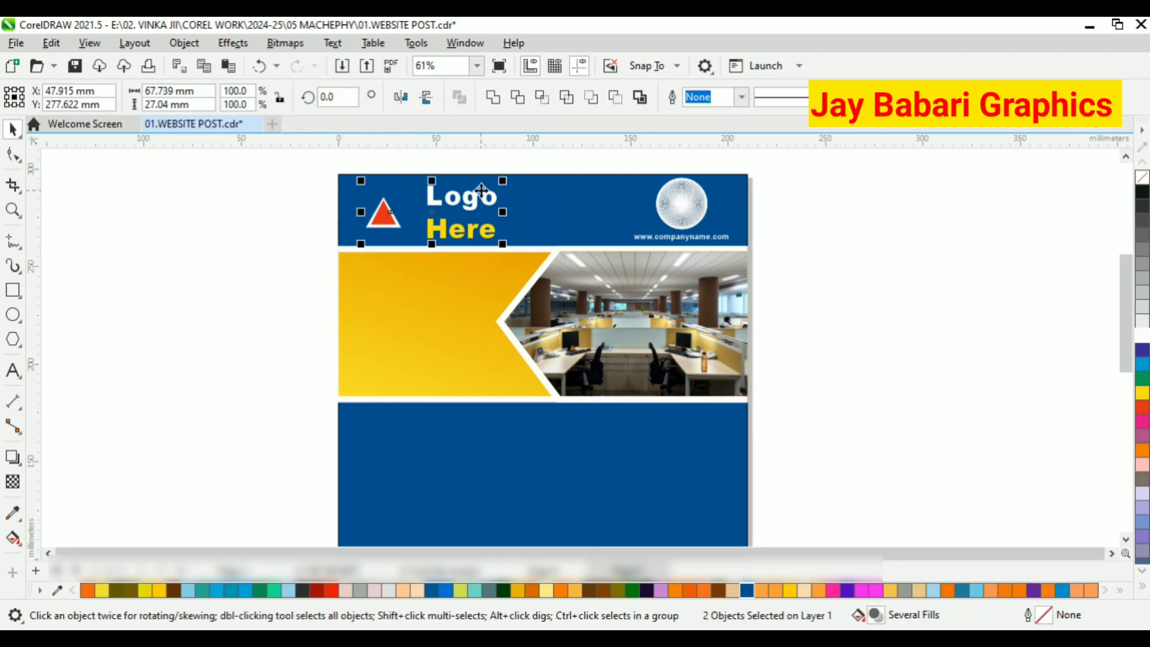
pyautogui.scroll(2, 476, 199)
pyautogui.click(182, 254)
pyautogui.scroll(-3, 314, 405)
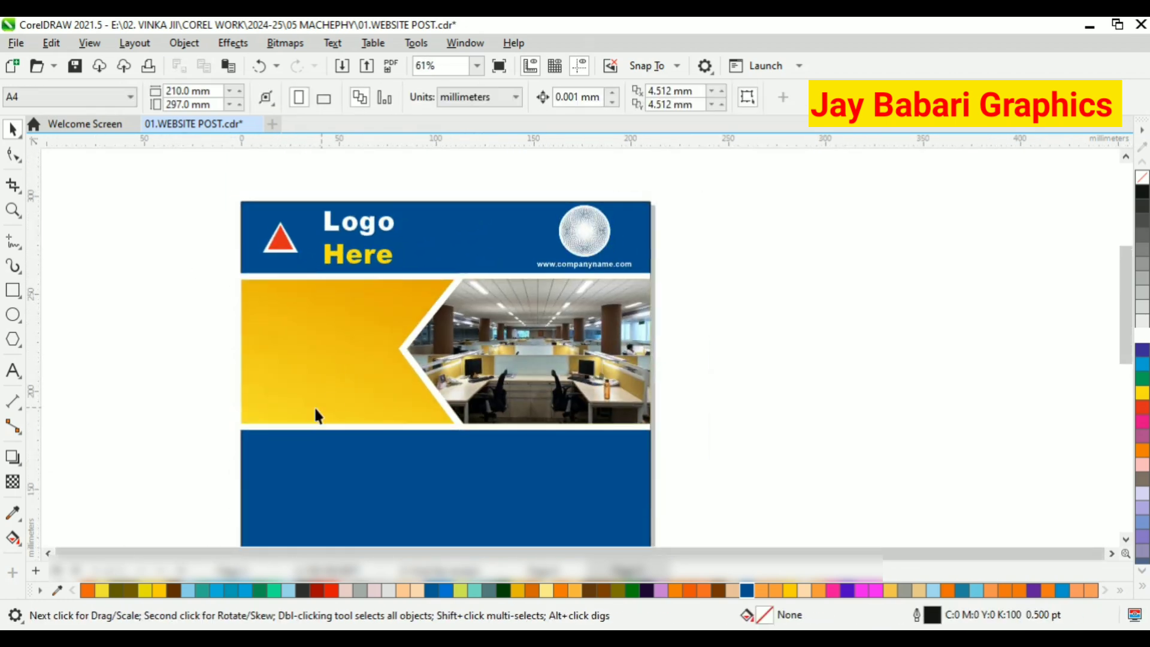
# Delete the leftover object on the lower part of the blue background.
pyautogui.scroll(2, 359, 484)
pyautogui.click(527, 451)
pyautogui.press('Delete')
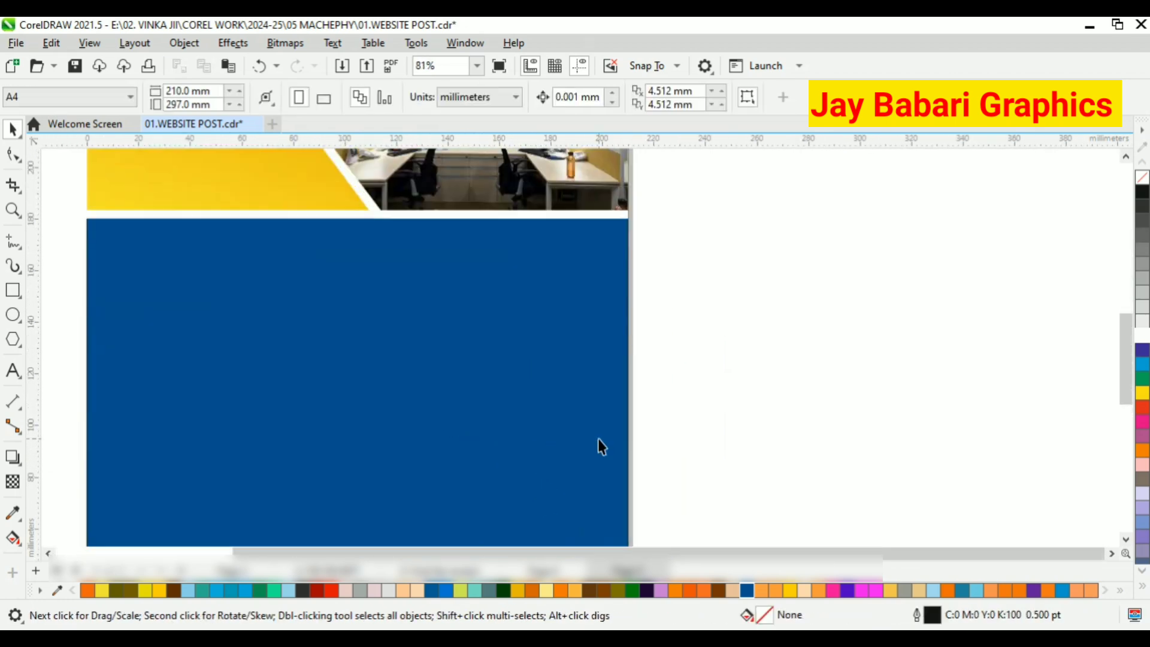
pyautogui.scroll(-3, 584, 455)
pyautogui.scroll(2, 577, 240)
pyautogui.scroll(-1, 578, 264)
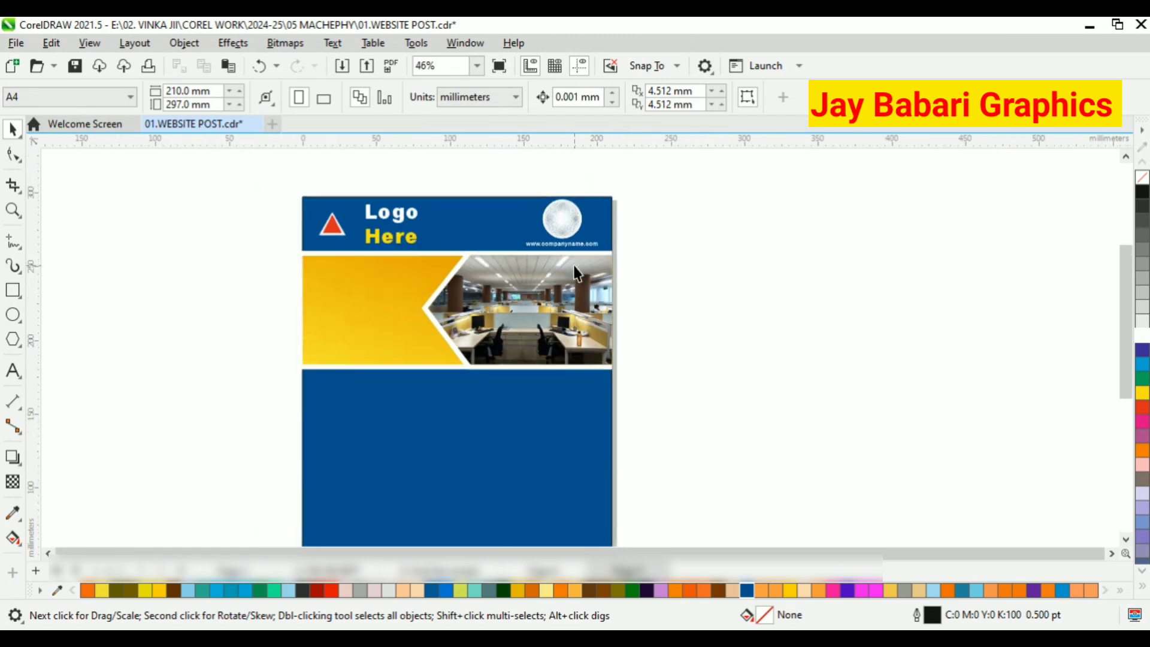
pyautogui.scroll(1, 526, 250)
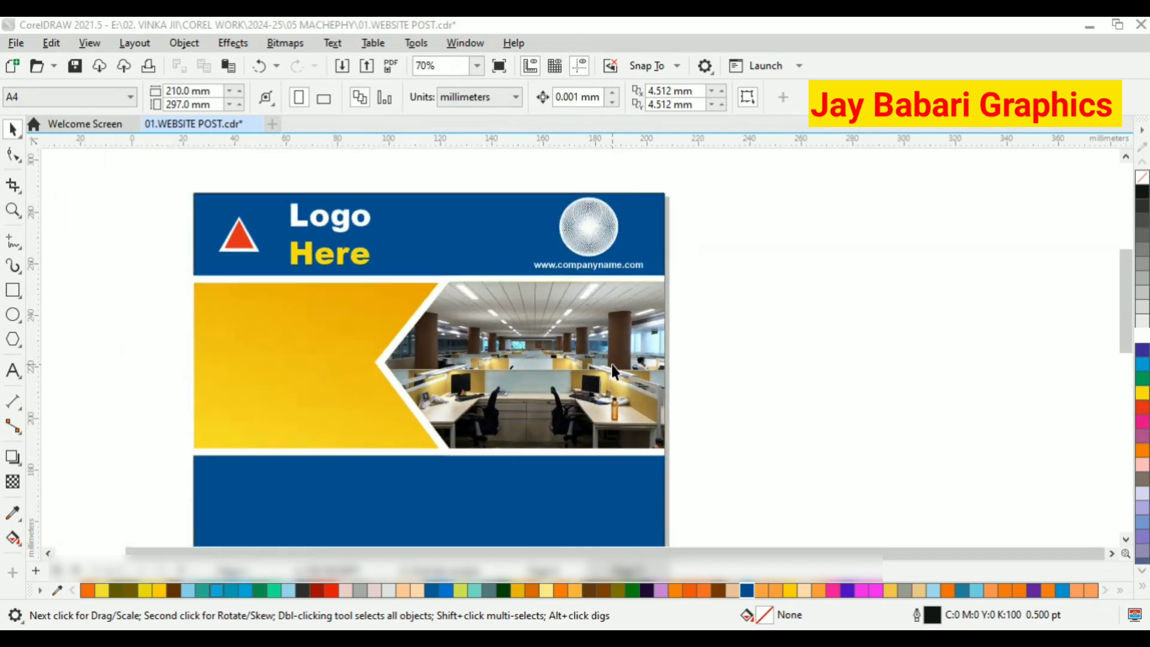
# Shrink the circular pattern and web address group to about 25.2 mm wide and move it toward the header's upper-right corner.
pyautogui.click(647, 269)
pyautogui.scroll(1, 669, 293)
pyautogui.moveTo(672, 288); pyautogui.dragTo(588, 230)
pyautogui.moveTo(550, 199); pyautogui.dragTo(599, 212)
pyautogui.scroll(-1, 781, 303)
pyautogui.click(774, 292)
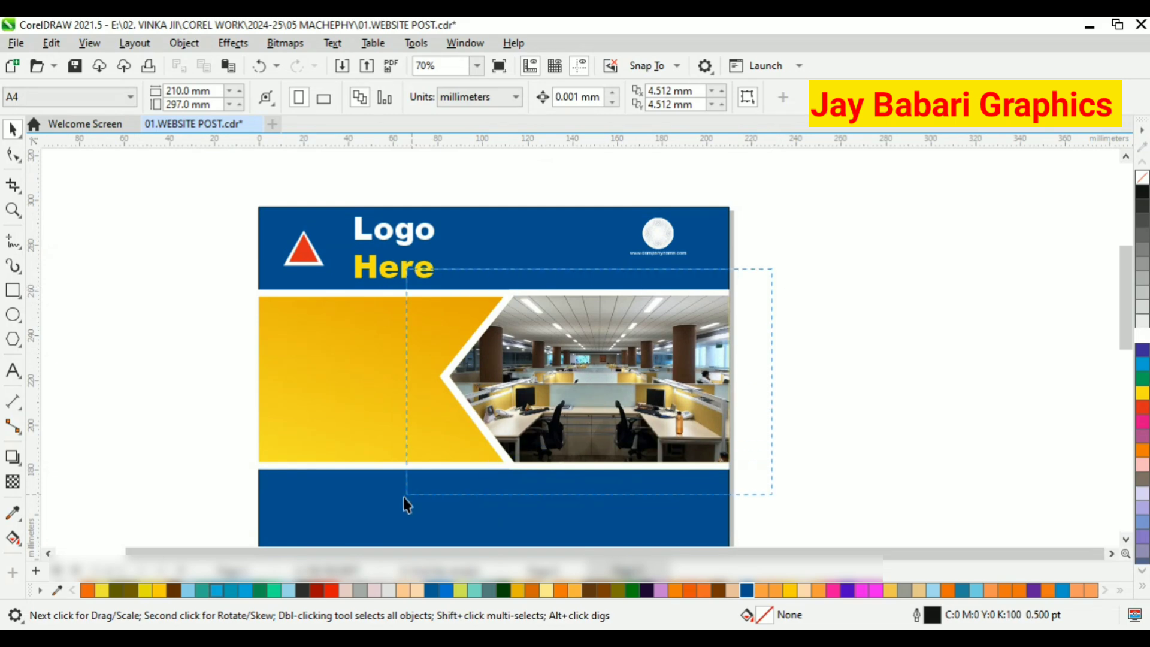
# Group the office photo with the white pointed frame behind it.
pyautogui.moveTo(406, 505); pyautogui.dragTo(406, 496)
pyautogui.rightClick(484, 378)
pyautogui.click(527, 225)
# Try narrowing the office photo group to about 115.4 mm wide from its pointed side.
pyautogui.moveTo(434, 379); pyautogui.dragTo(463, 379)
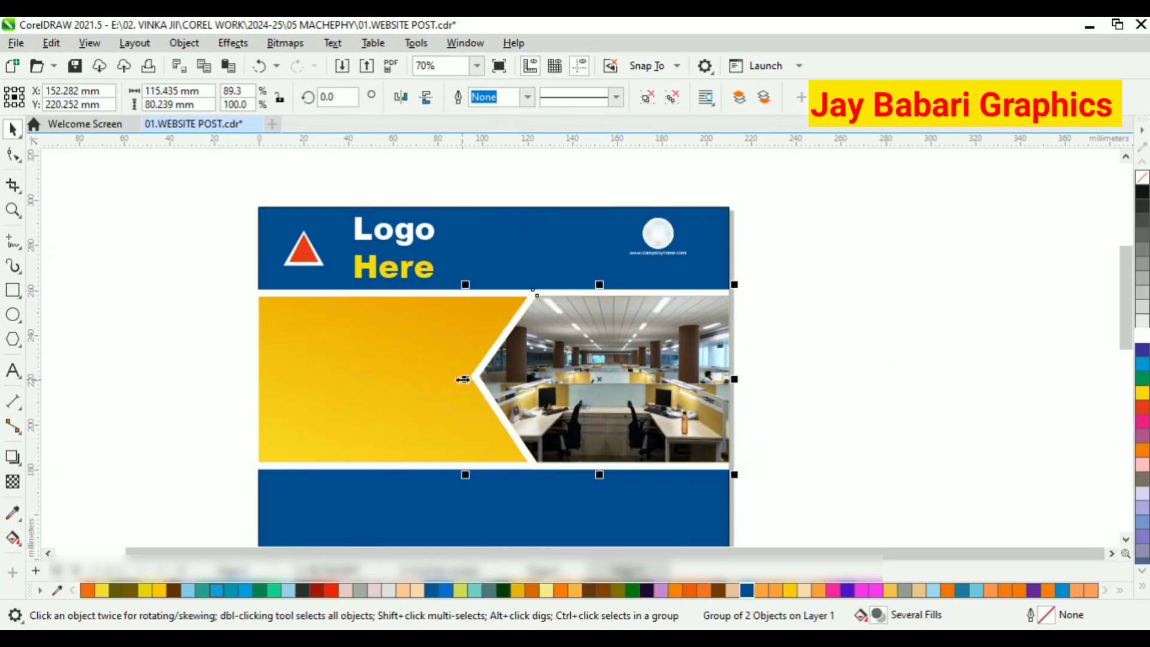
pyautogui.scroll(1, 546, 336)
pyautogui.hotkey('ctrl', 'z')
pyautogui.scroll(2, 593, 365)
pyautogui.scroll(-2, 607, 312)
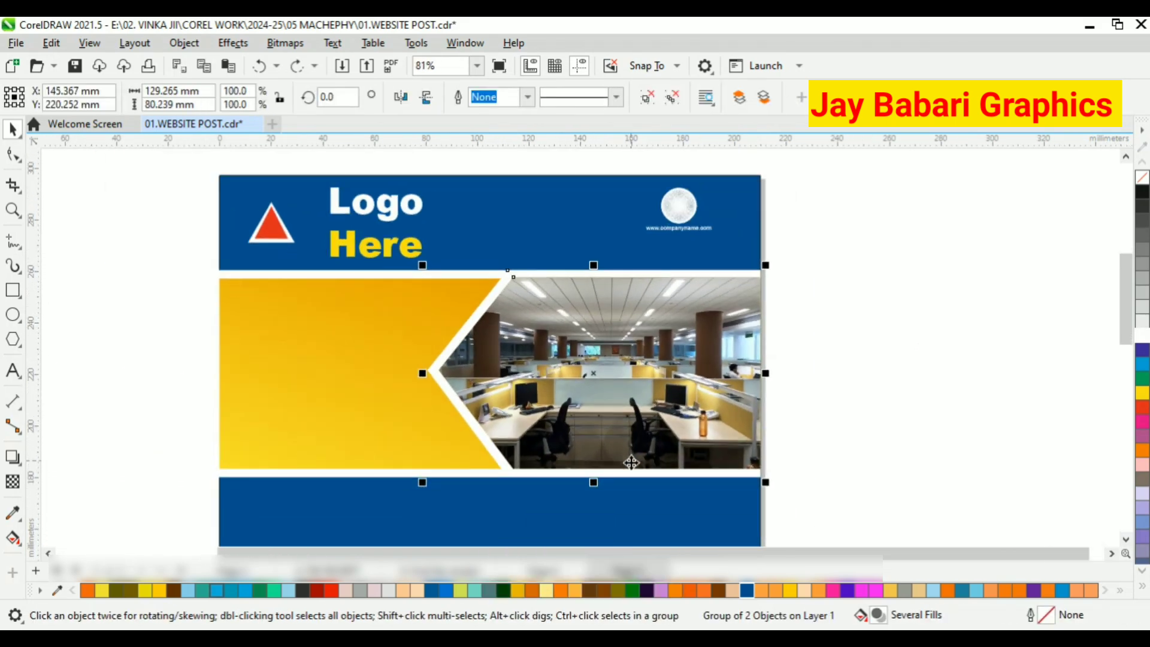
# Stretch the office photo group vertically about its centre to about 94 mm tall.
pyautogui.moveTo(597, 484); pyautogui.dragTo(592, 503)
pyautogui.scroll(-2, 601, 424)
pyautogui.scroll(2, 572, 379)
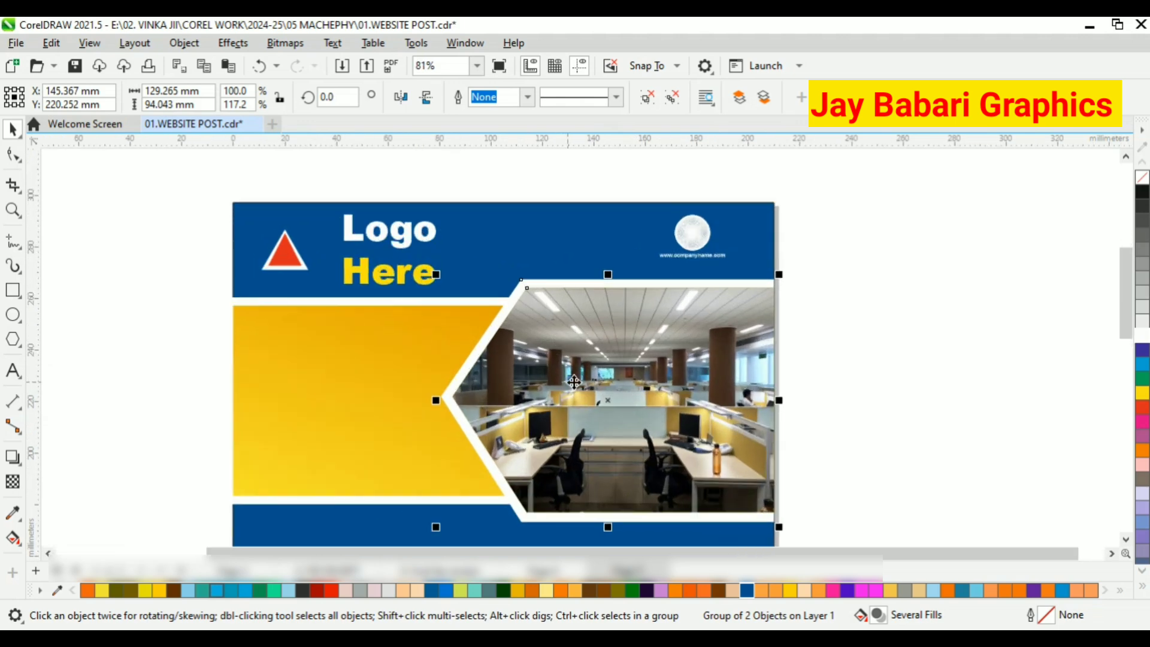
pyautogui.click(871, 410)
pyautogui.scroll(-1, 652, 357)
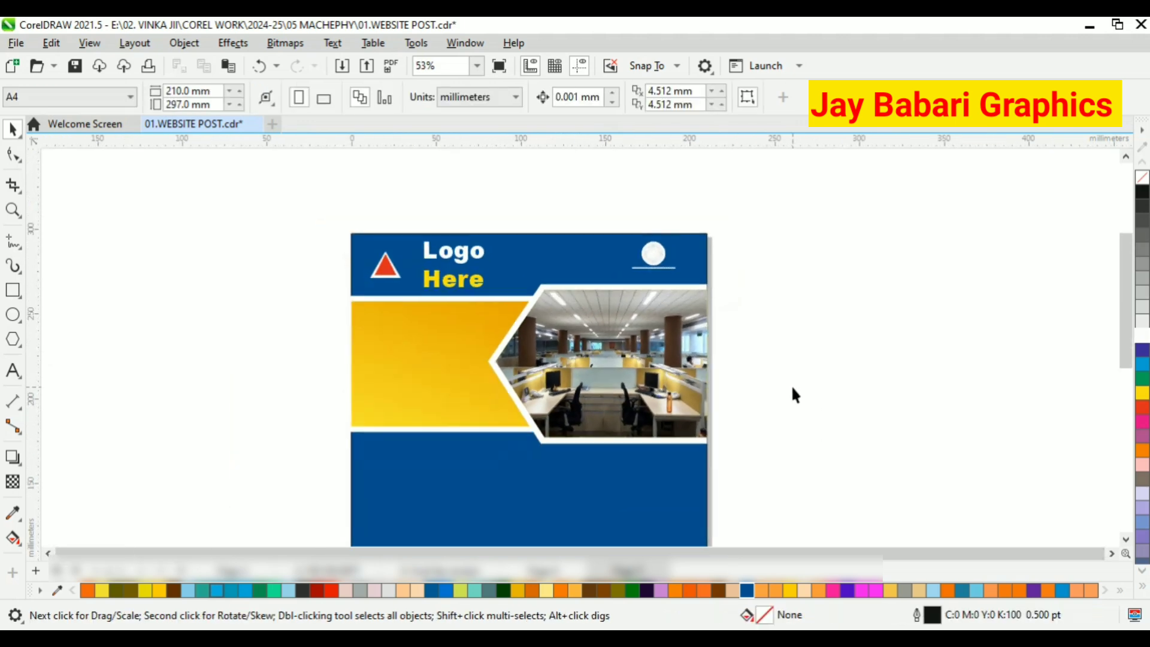
# Ungroup the header ornament from the web address and delete the circular pattern, keeping the web address.
pyautogui.scroll(-1, 790, 384)
pyautogui.scroll(1, 703, 292)
pyautogui.scroll(2, 702, 293)
pyautogui.click(650, 266)
pyautogui.rightClick(650, 265)
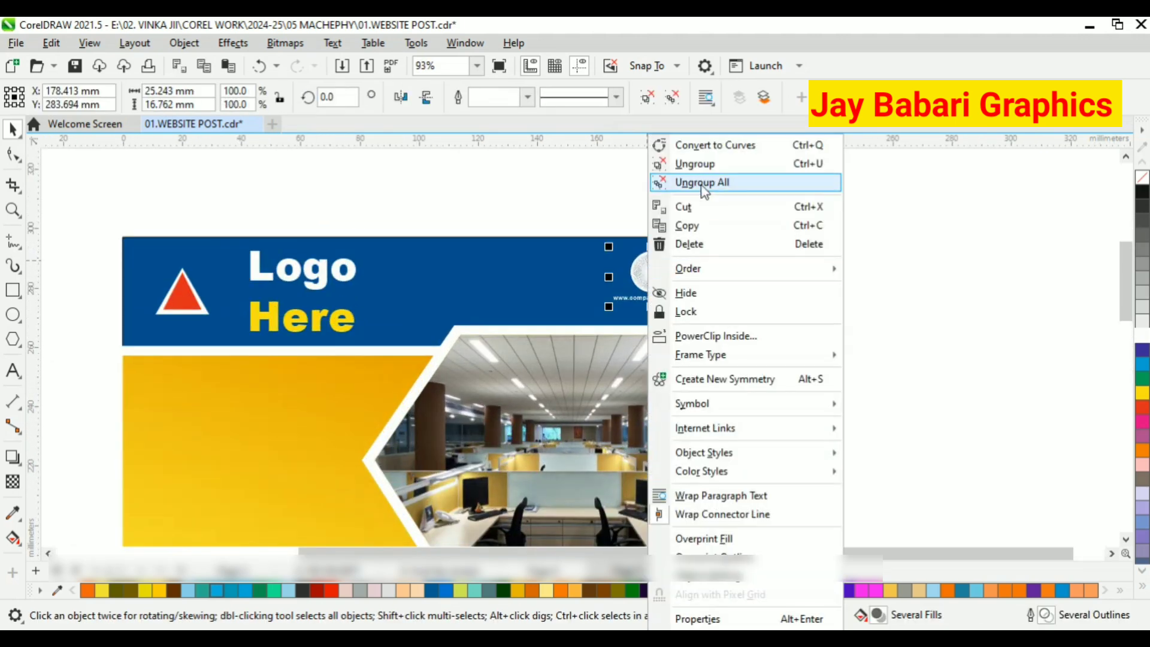
pyautogui.click(664, 244)
pyautogui.scroll(2, 662, 249)
pyautogui.click(661, 249)
pyautogui.rightClick(662, 249)
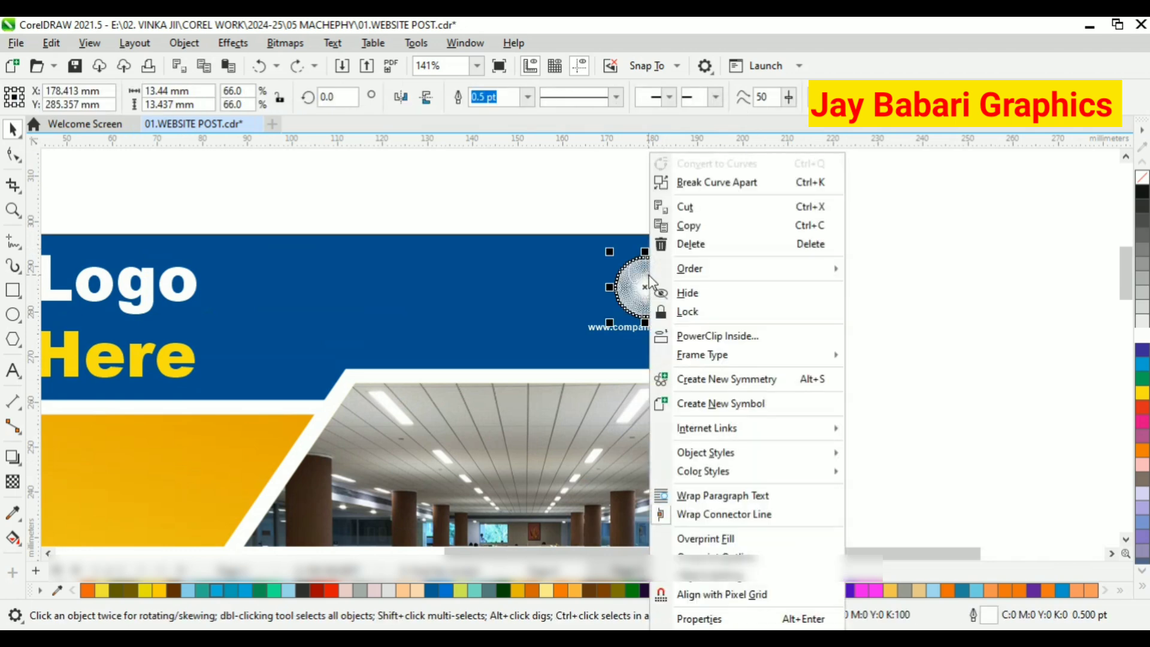
pyautogui.click(764, 292)
# Draw a circle about 10 mm in diameter in the header above the web address.
pyautogui.click(21, 315)
pyautogui.scroll(4, 588, 200)
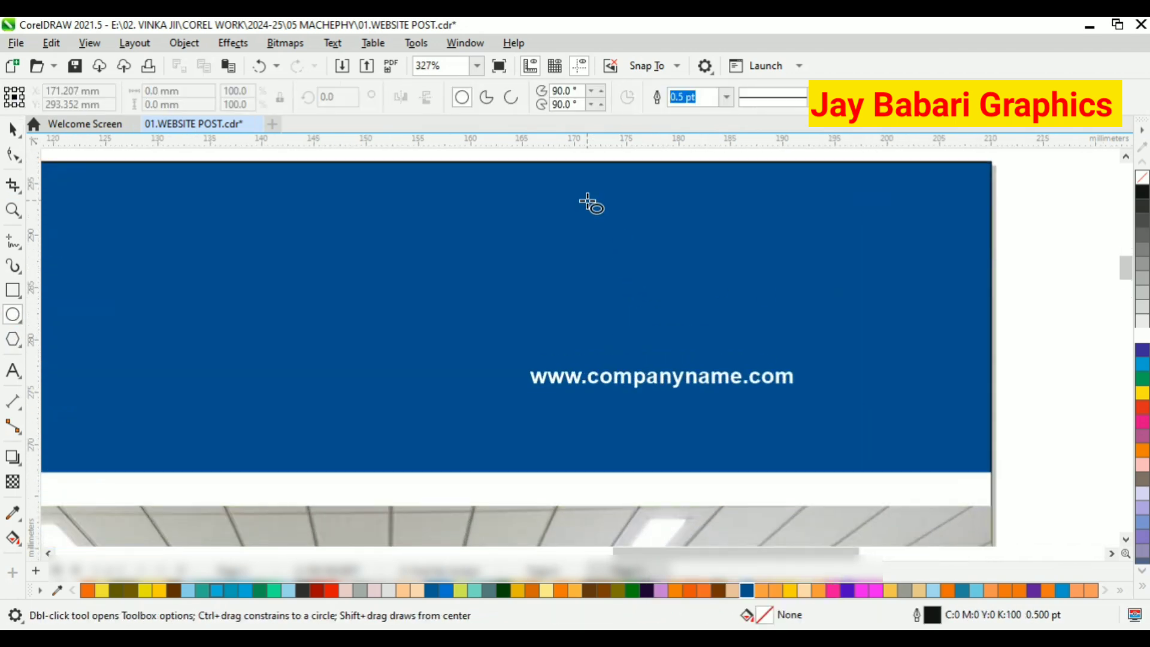
pyautogui.moveTo(581, 195)
pyautogui.mouseDown()
pyautogui.moveTo(645, 300)
pyautogui.moveTo(696, 309)
pyautogui.mouseUp()
pyautogui.press('space')
# Move the circle's rotation centre to its lower edge and make repeated rotated copies around it to complete a rosette.
pyautogui.click(657, 234)
pyautogui.scroll(1, 635, 251)
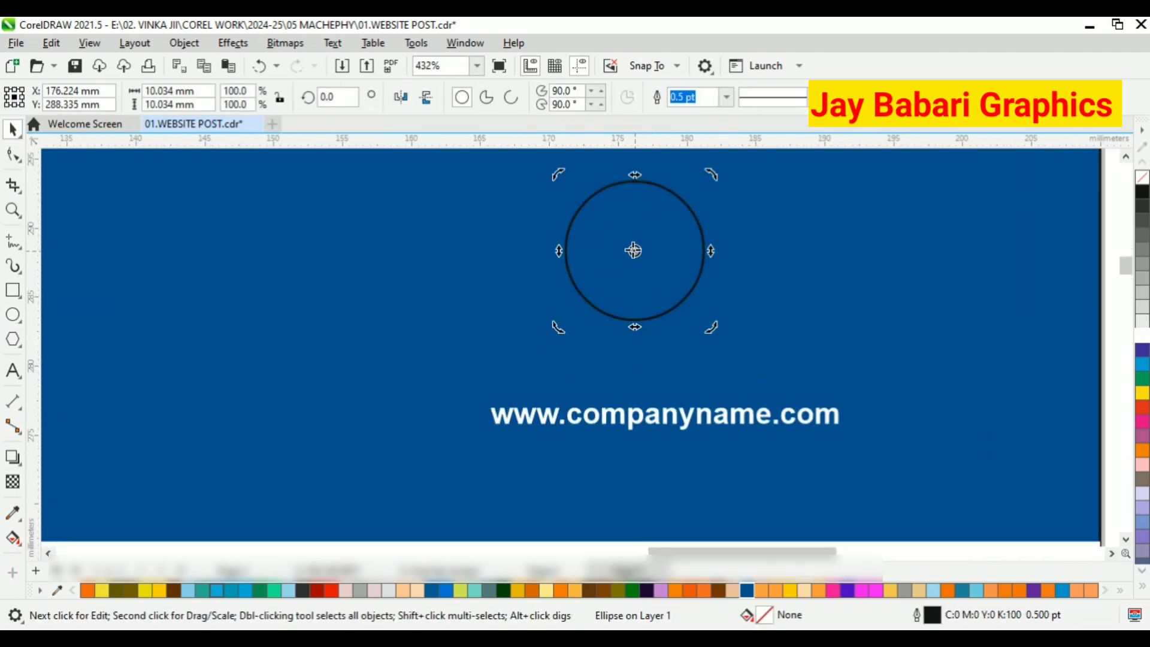
pyautogui.scroll(-1, 636, 323)
pyautogui.moveTo(751, 244); pyautogui.dragTo(751, 244)
pyautogui.scroll(-2, 673, 292)
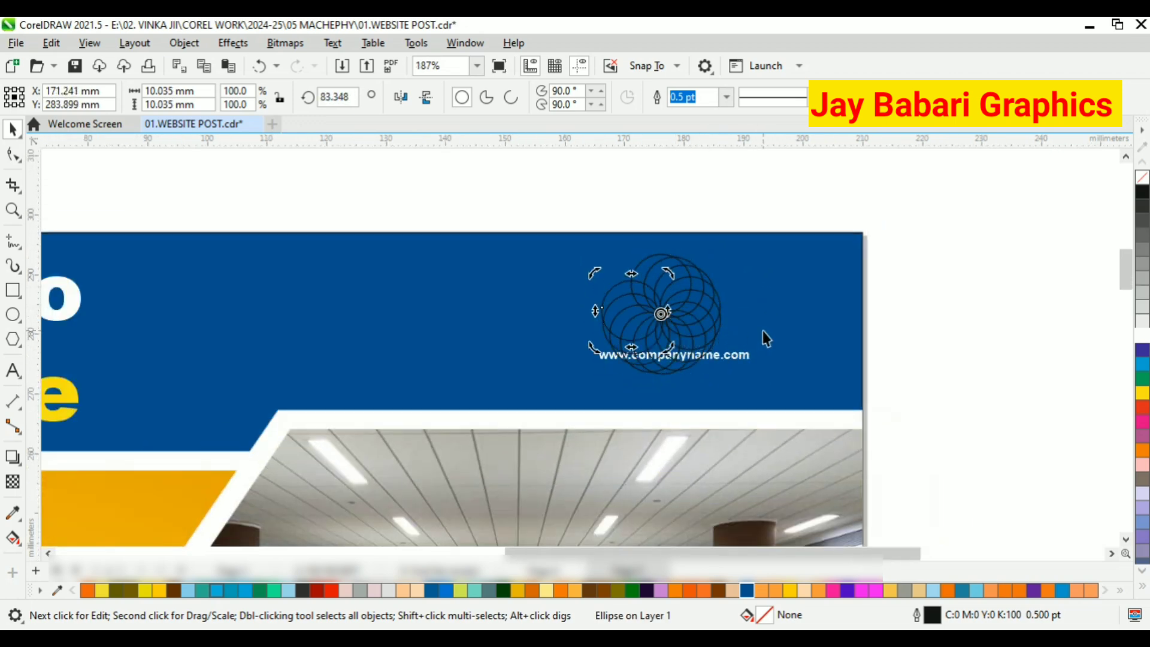
# Try welding all the rotated circles into one shape with a white fill and white outline.
pyautogui.moveTo(539, 183); pyautogui.dragTo(726, 386)
pyautogui.click(494, 97)
pyautogui.click(1143, 337)
pyautogui.rightClick(1142, 337)
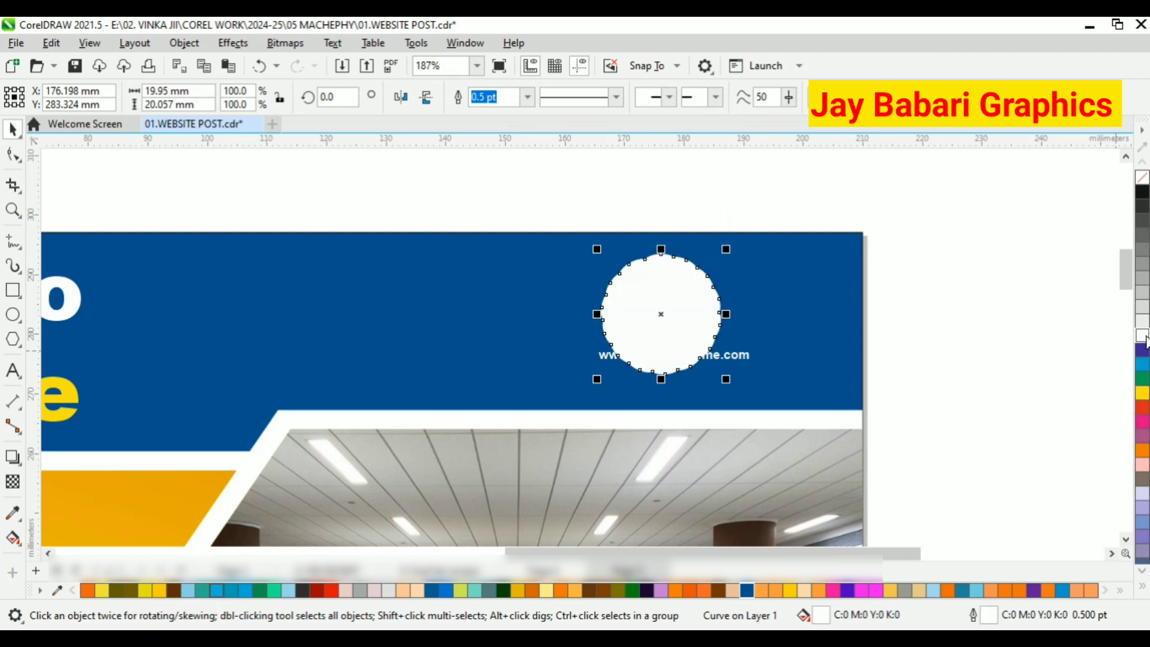
pyautogui.hotkey('ctrl', 'z')
pyautogui.hotkey('ctrl', 'z')
# Combine the rotated circles into one curve, fill it white and remove its outline.
pyautogui.click(462, 102)
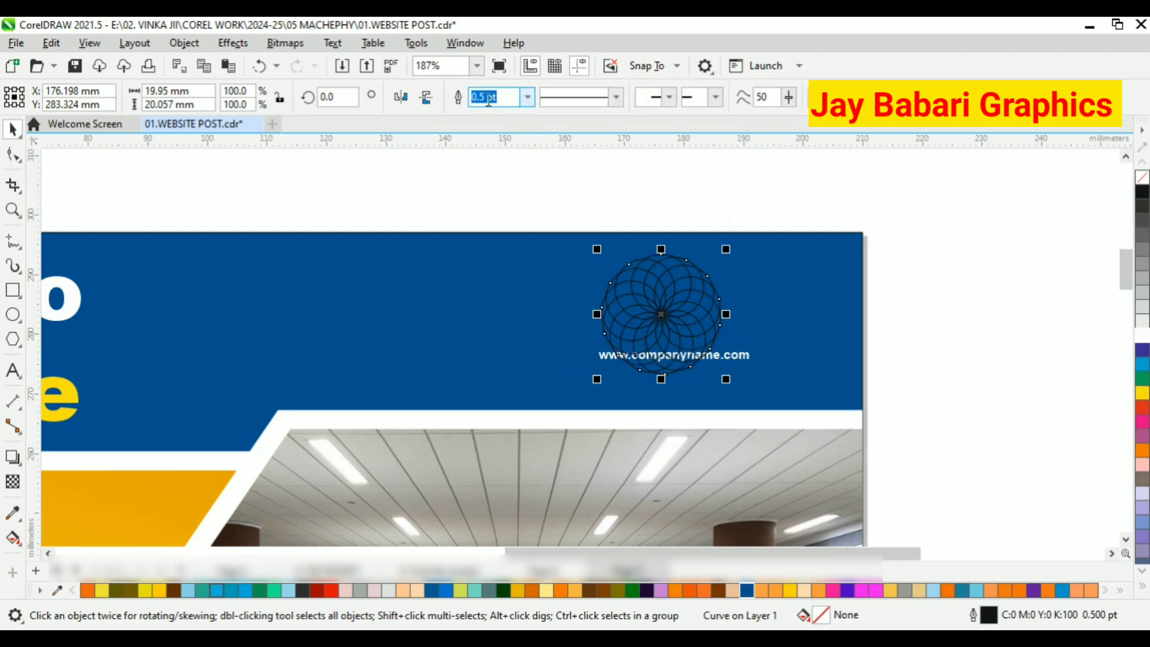
pyautogui.click(1142, 337)
pyautogui.rightClick(1143, 177)
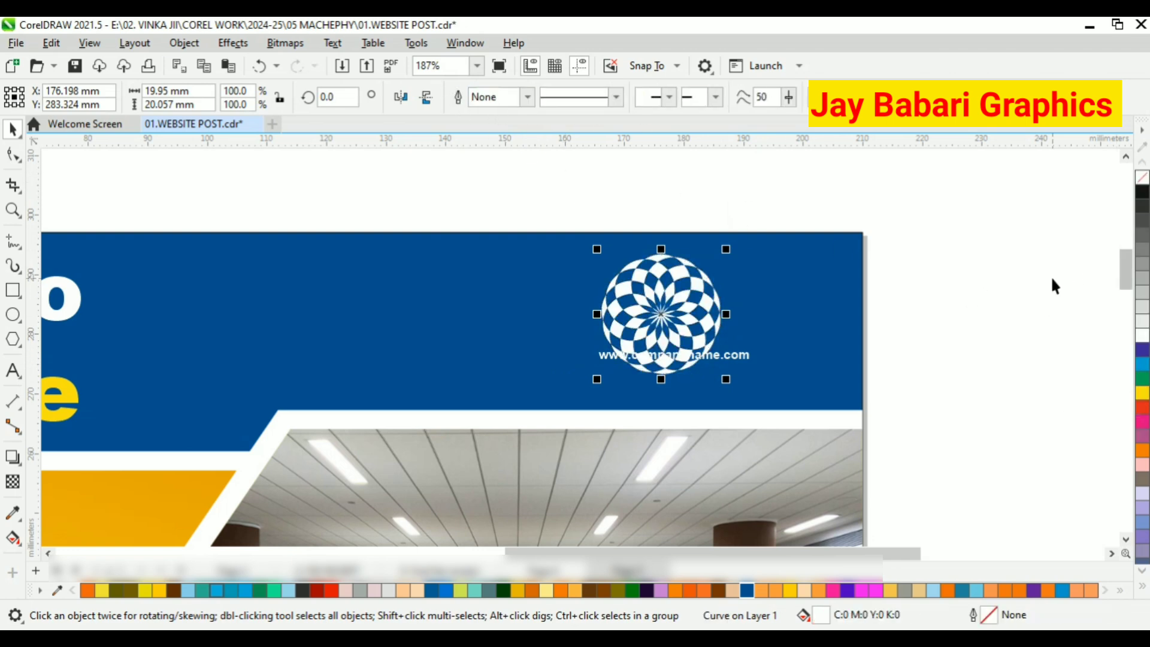
# Shrink the rosette to about 10.9 mm wide and position it just above the web address.
pyautogui.scroll(2, 717, 312)
pyautogui.moveTo(731, 415); pyautogui.dragTo(670, 353)
pyautogui.moveTo(593, 283); pyautogui.dragTo(639, 288)
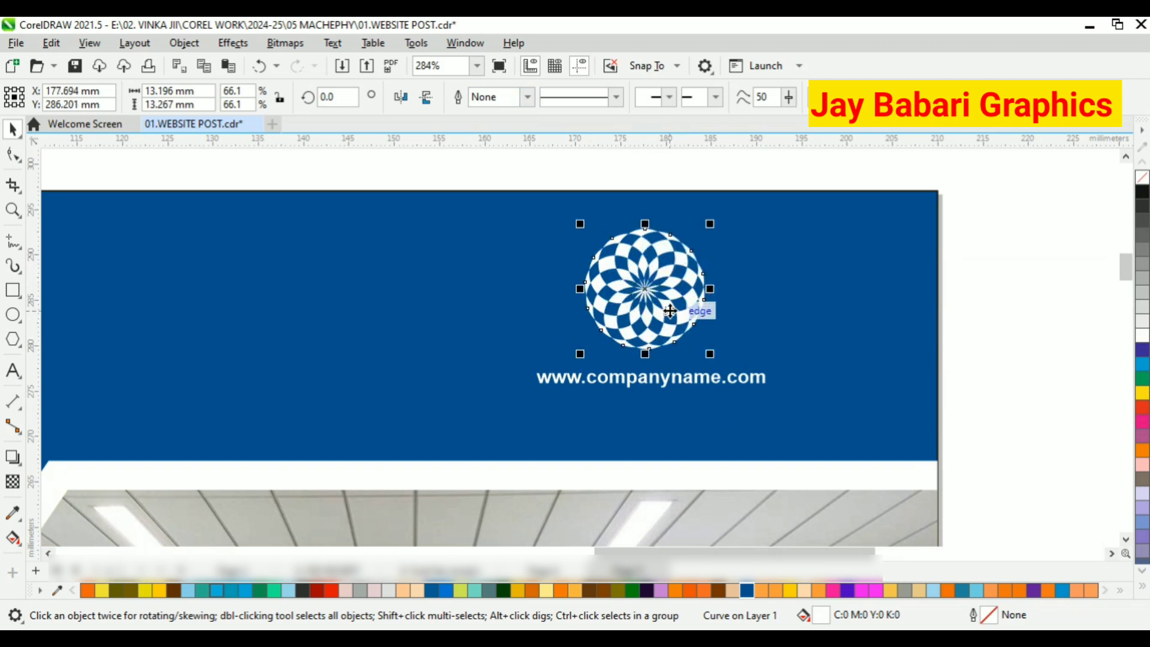
pyautogui.scroll(2, 691, 324)
pyautogui.moveTo(715, 361); pyautogui.dragTo(688, 333)
pyautogui.moveTo(620, 268); pyautogui.dragTo(638, 296)
# Try a red fill (M100 Y100) on the rosette and settle on a yellow fill.
pyautogui.click(1143, 408)
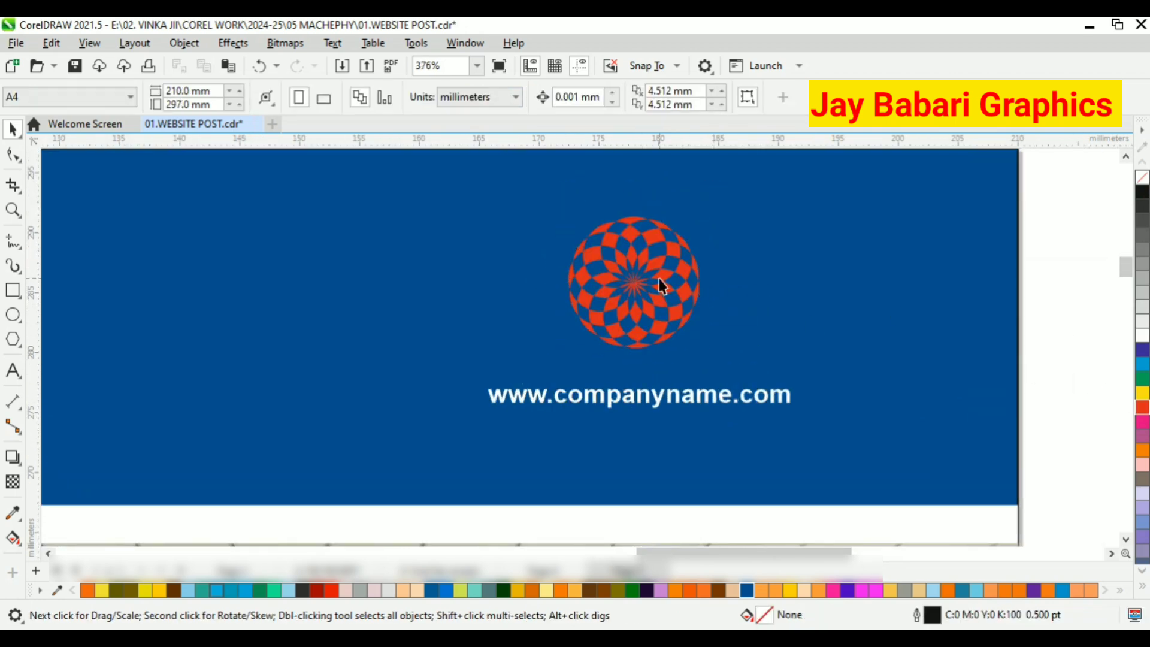
pyautogui.rightClick(1143, 408)
pyautogui.hotkey('ctrl', 'z')
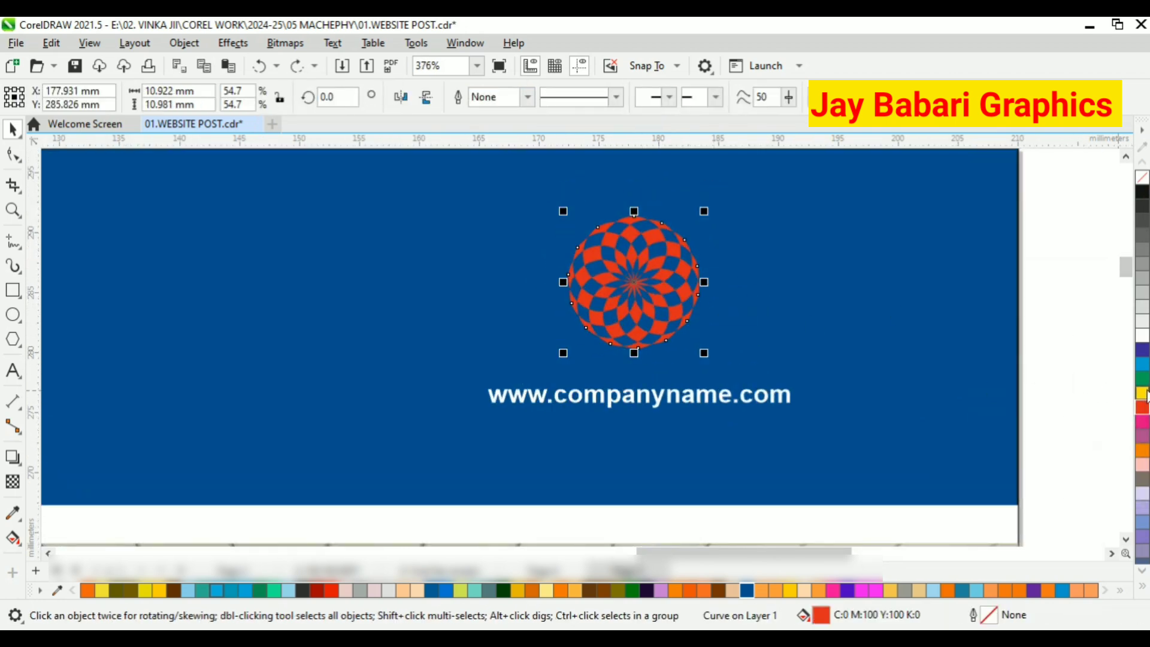
pyautogui.click(1143, 393)
# Centre the web address under the yellow rosette and move both closer to the header's right edge.
pyautogui.scroll(-1, 686, 371)
pyautogui.click(686, 371)
pyautogui.keyDown('shift'); pyautogui.click(654, 275); pyautogui.keyUp('shift')
pyautogui.scroll(-1, 627, 278)
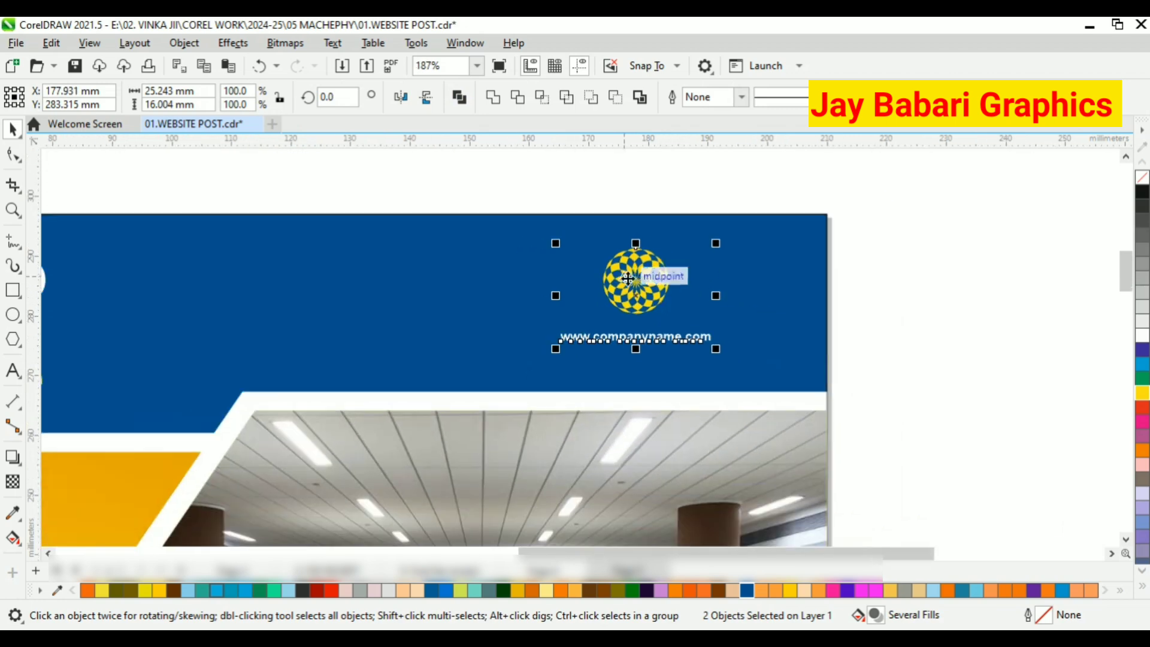
pyautogui.moveTo(636, 278); pyautogui.dragTo(665, 279)
pyautogui.click(460, 196)
pyautogui.scroll(-4, 460, 204)
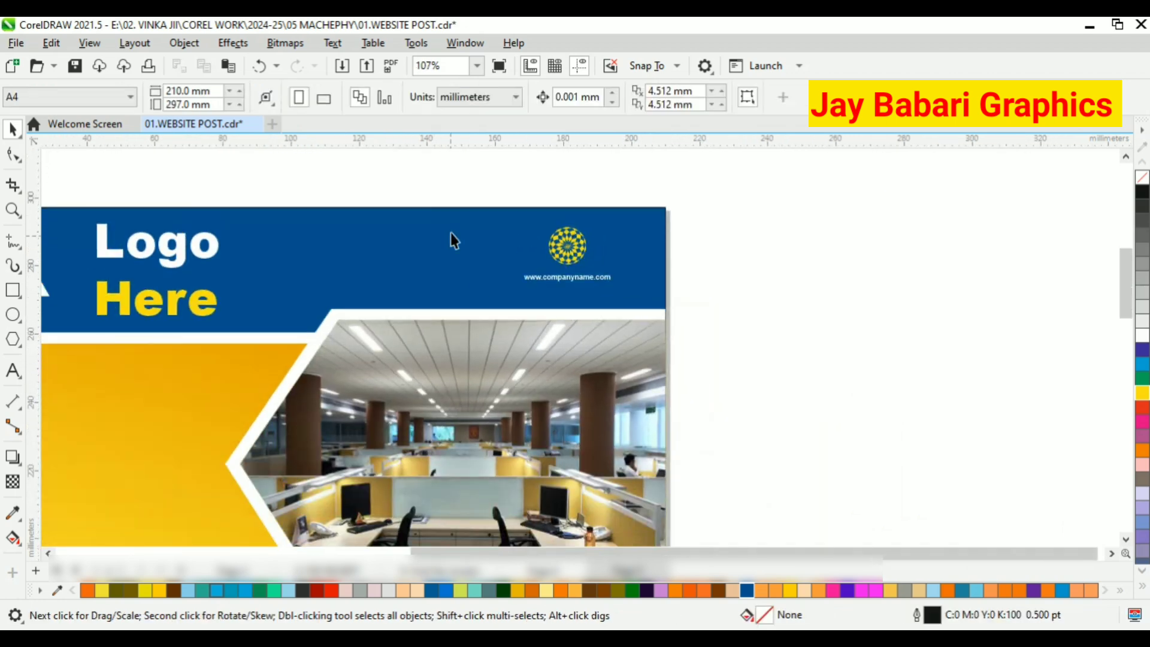
# PowerClip the grouped gradient band and framed office photo inside the dark blue background rectangle.
pyautogui.scroll(-2, 336, 273)
pyautogui.scroll(-3, 311, 414)
pyautogui.scroll(-2, 327, 403)
pyautogui.scroll(-3, 308, 522)
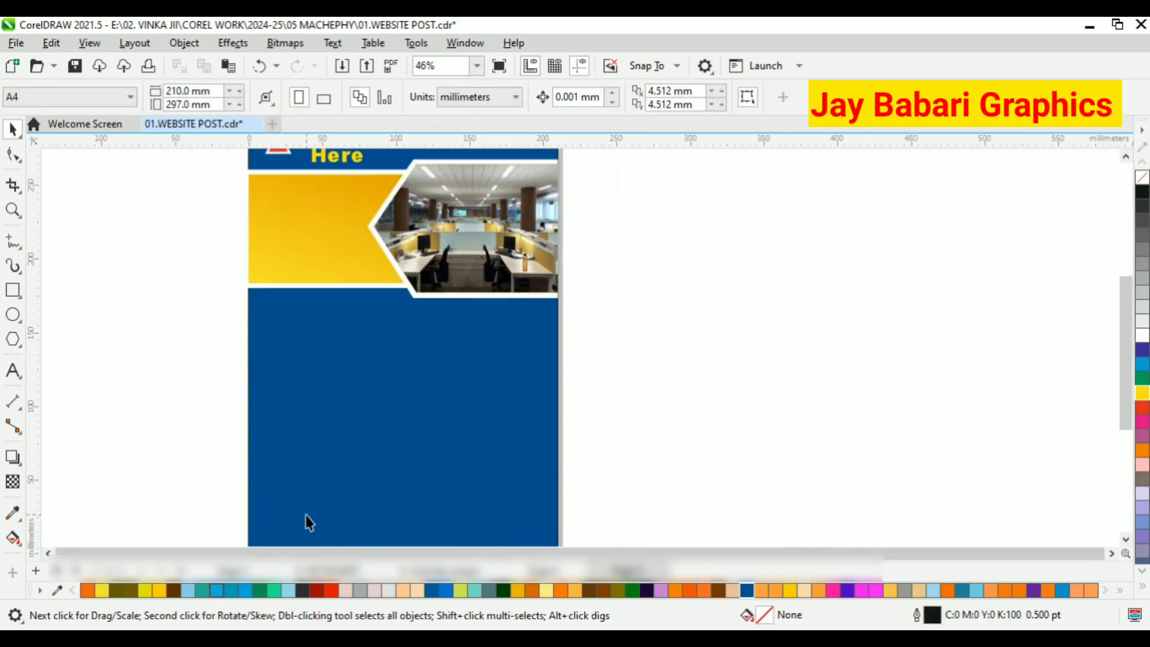
pyautogui.scroll(-1, 334, 419)
pyautogui.scroll(1, 370, 329)
pyautogui.scroll(-2, 298, 236)
pyautogui.scroll(2, 311, 218)
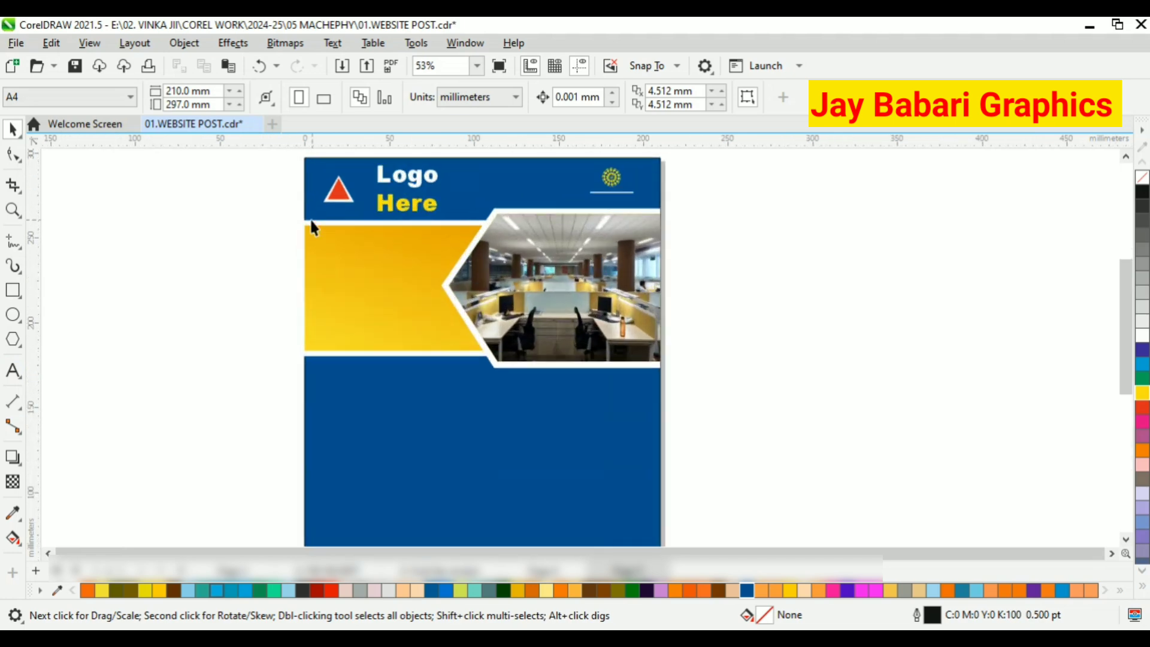
pyautogui.moveTo(681, 346); pyautogui.dragTo(694, 393)
pyautogui.rightClick(581, 287)
pyautogui.click(621, 227)
pyautogui.rightClick(593, 264)
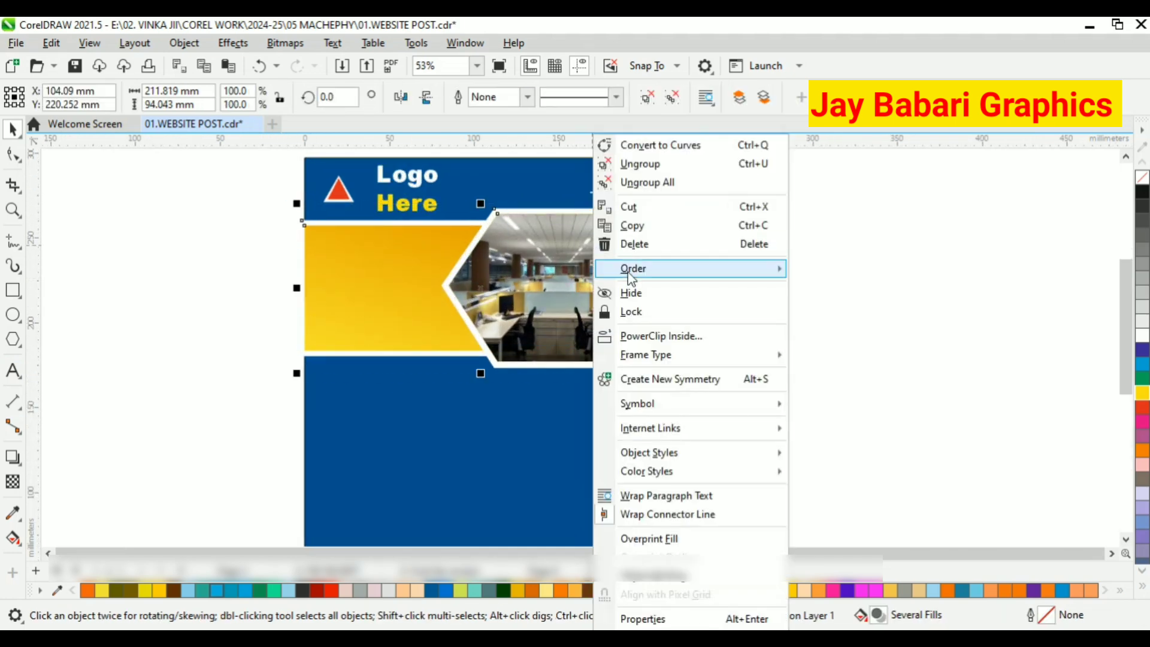
pyautogui.click(647, 337)
pyautogui.click(739, 387)
# Draw a thin rectangle about 105 by 11 mm from the page's left edge, below the gradient band.
pyautogui.scroll(-2, 480, 276)
pyautogui.scroll(-1, 458, 318)
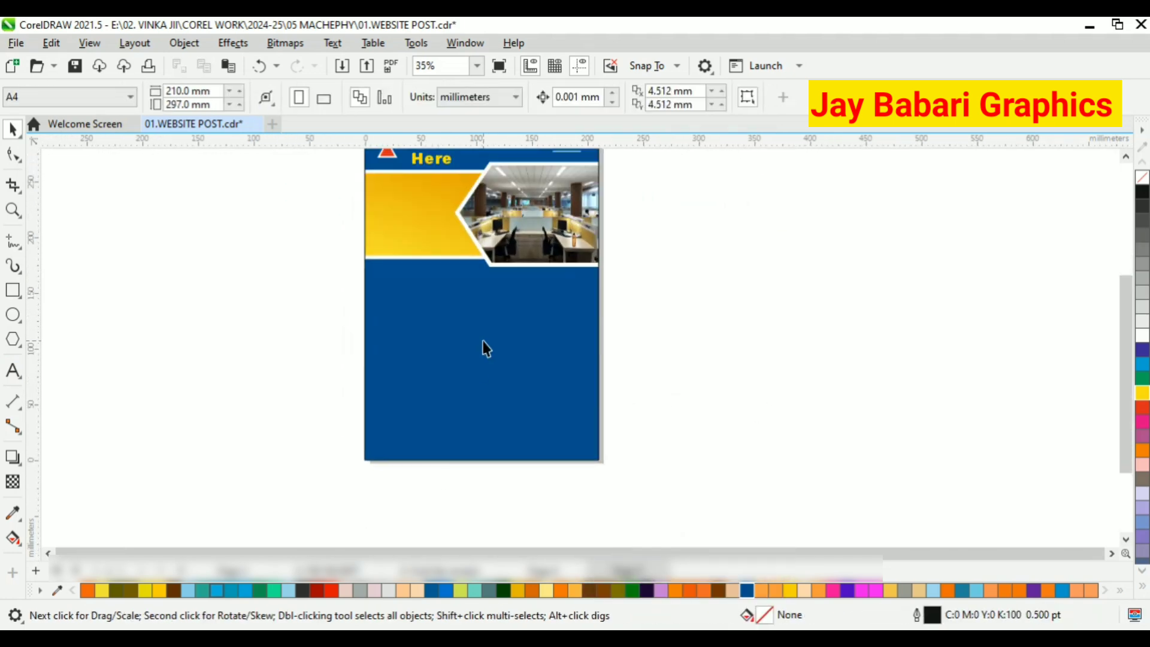
pyautogui.scroll(3, 256, 537)
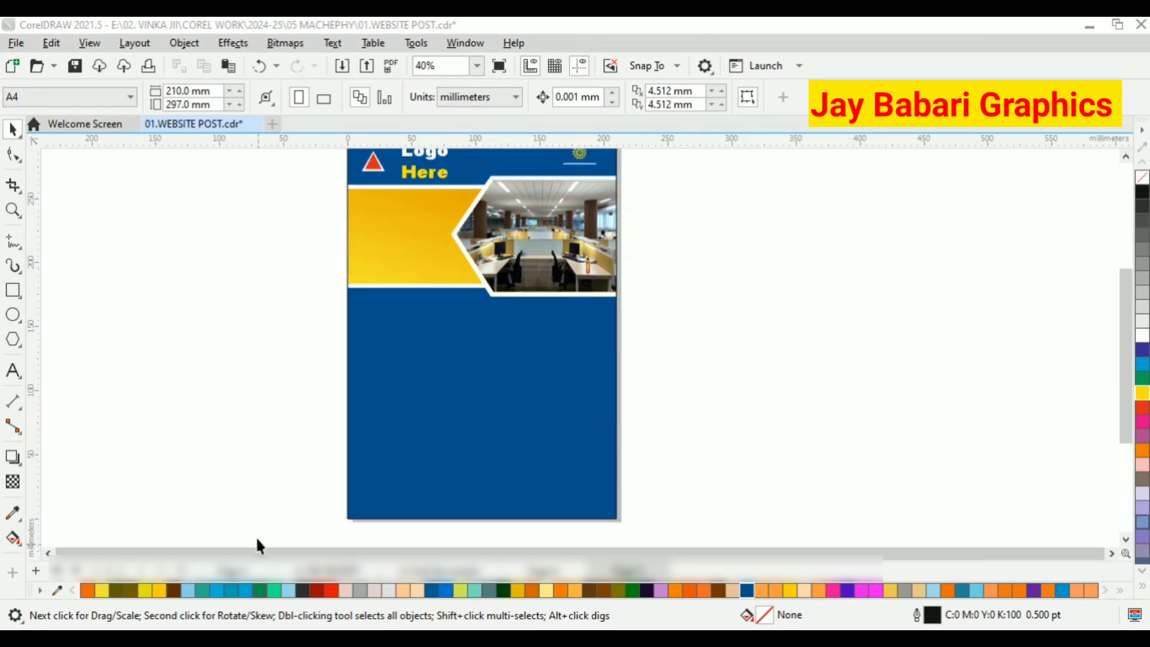
pyautogui.click(13, 290)
pyautogui.moveTo(346, 316); pyautogui.dragTo(581, 340)
pyautogui.click(13, 129)
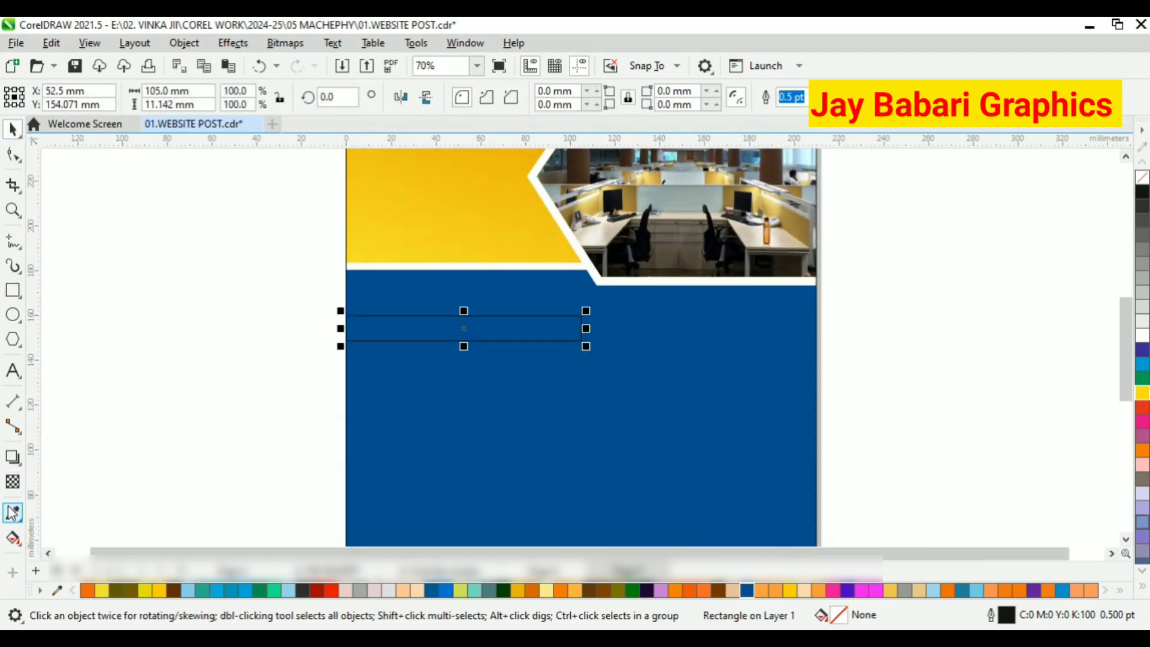
# Fill the thin rectangle with a yellow sampled from the gradient band, leaving it without an outline.
pyautogui.click(13, 512)
pyautogui.click(508, 193)
pyautogui.click(495, 329)
pyautogui.click(12, 128)
pyautogui.scroll(2, 390, 310)
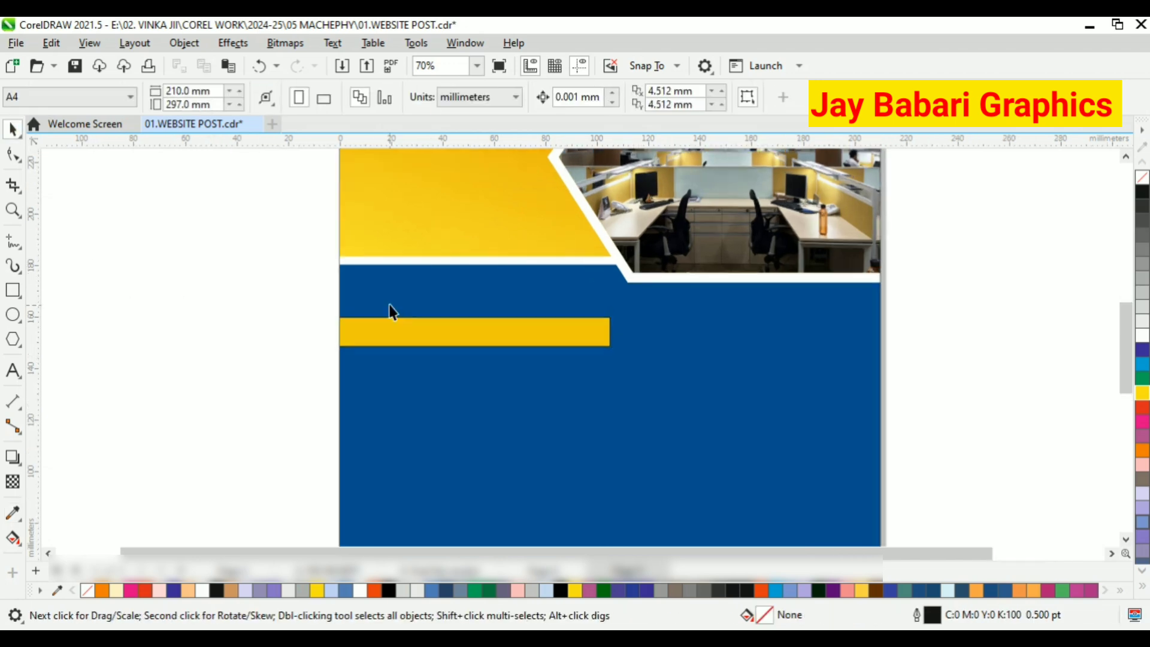
# Apply a horizontal fountain transparency to the yellow bar so its right end fades into the blue background.
pyautogui.click(395, 338)
pyautogui.scroll(1, 556, 344)
pyautogui.moveTo(533, 328); pyautogui.dragTo(818, 361)
pyautogui.click(12, 482)
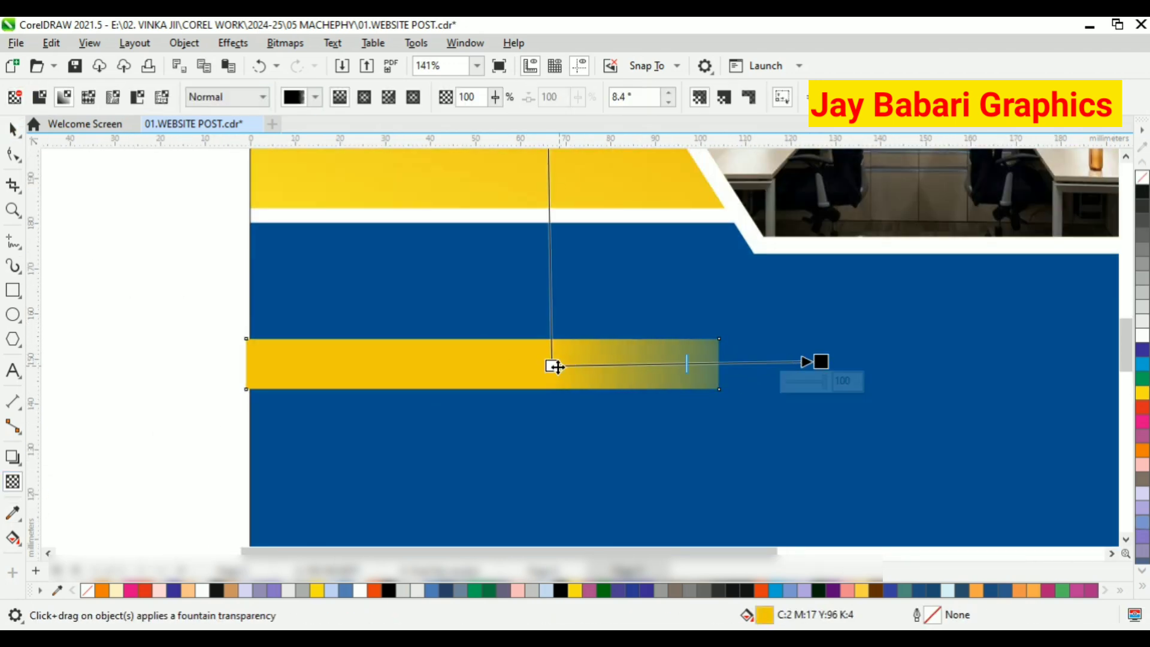
pyautogui.moveTo(555, 364); pyautogui.dragTo(388, 362)
pyautogui.moveTo(821, 362); pyautogui.dragTo(718, 363)
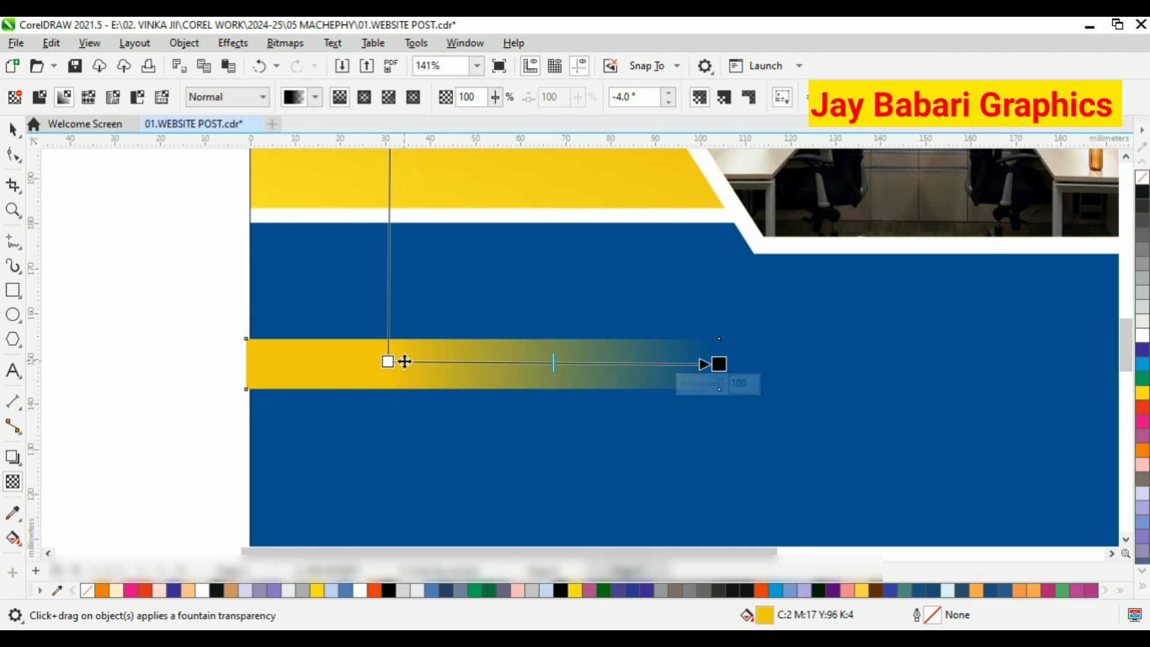
pyautogui.moveTo(388, 362); pyautogui.dragTo(397, 364)
pyautogui.click(11, 128)
# Stretch the yellow bar to about 117 mm wide and start its transparency fade further to the right.
pyautogui.scroll(-3, 575, 359)
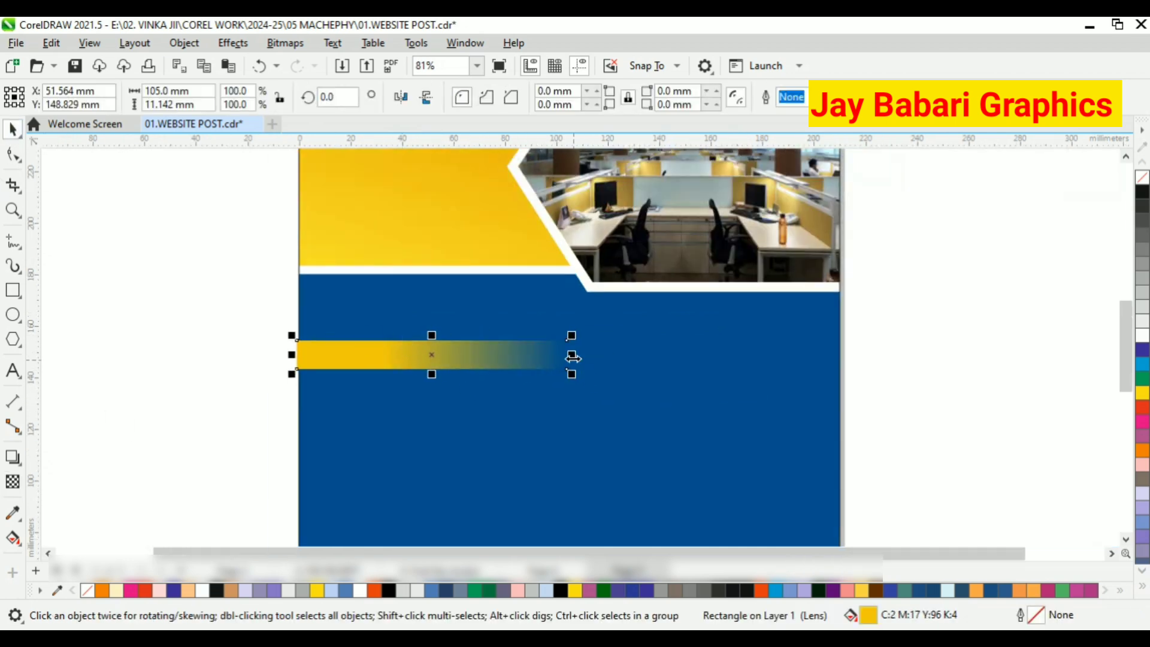
pyautogui.click(13, 482)
pyautogui.moveTo(393, 353); pyautogui.dragTo(446, 354)
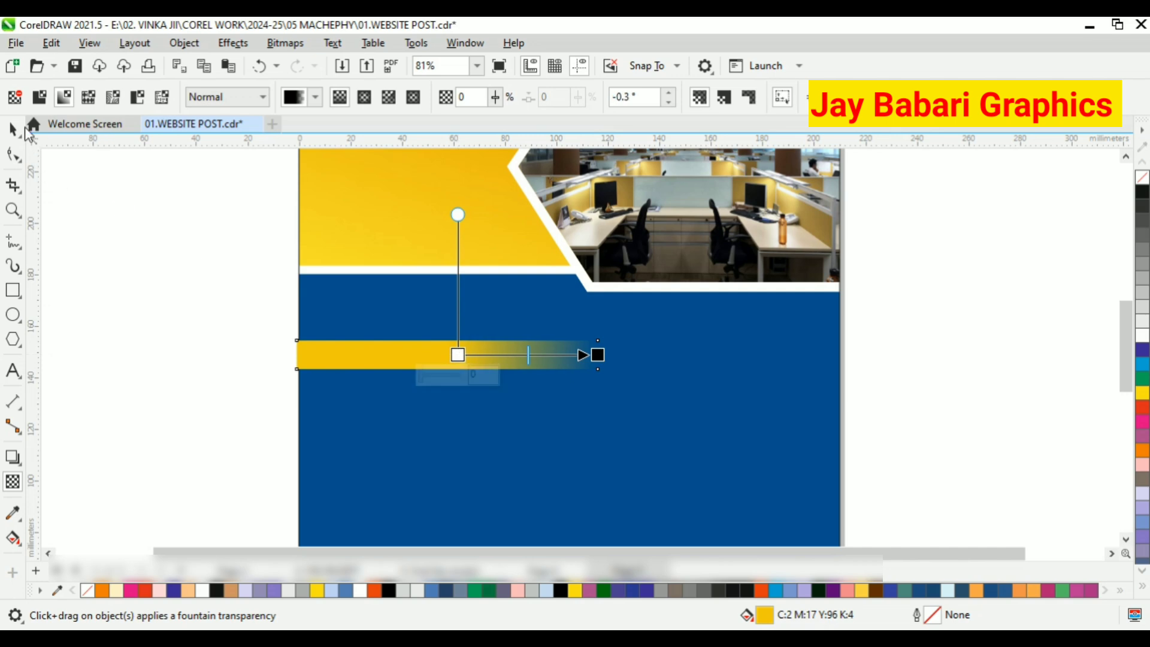
pyautogui.click(14, 129)
pyautogui.click(443, 353)
# Duplicate the fading yellow bar and place the copy lower on the page, at about Y 88.6 mm.
pyautogui.scroll(-3, 443, 353)
pyautogui.rightClick(446, 360)
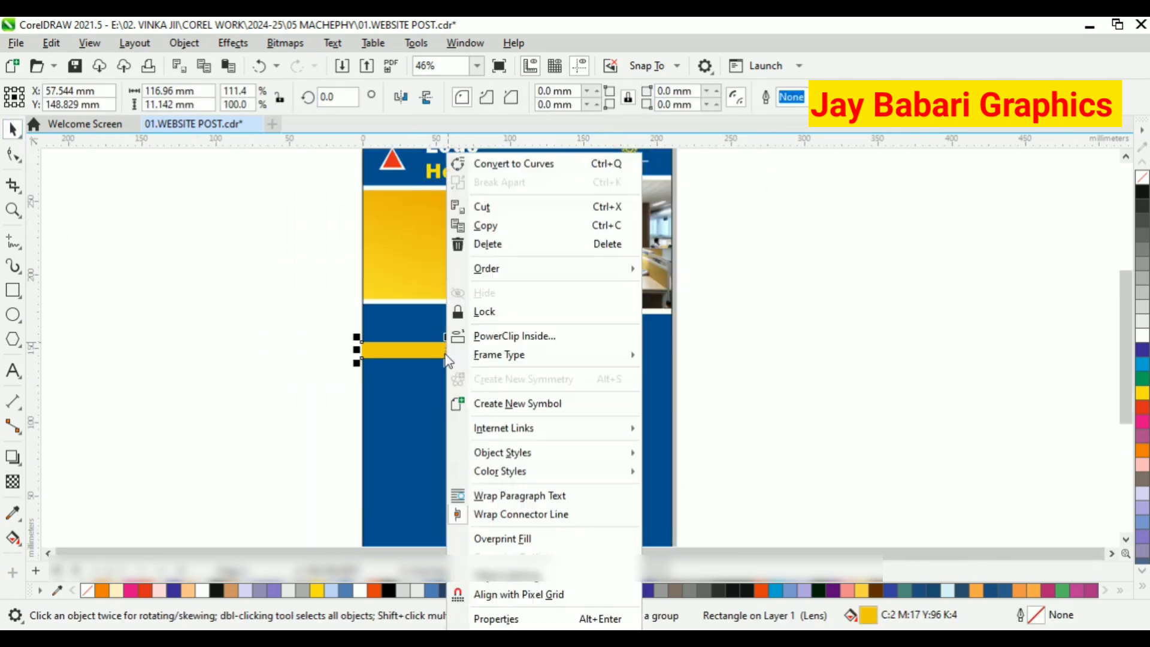
pyautogui.click(485, 225)
pyautogui.rightClick(245, 283)
pyautogui.click(374, 412)
pyautogui.scroll(-1, 419, 419)
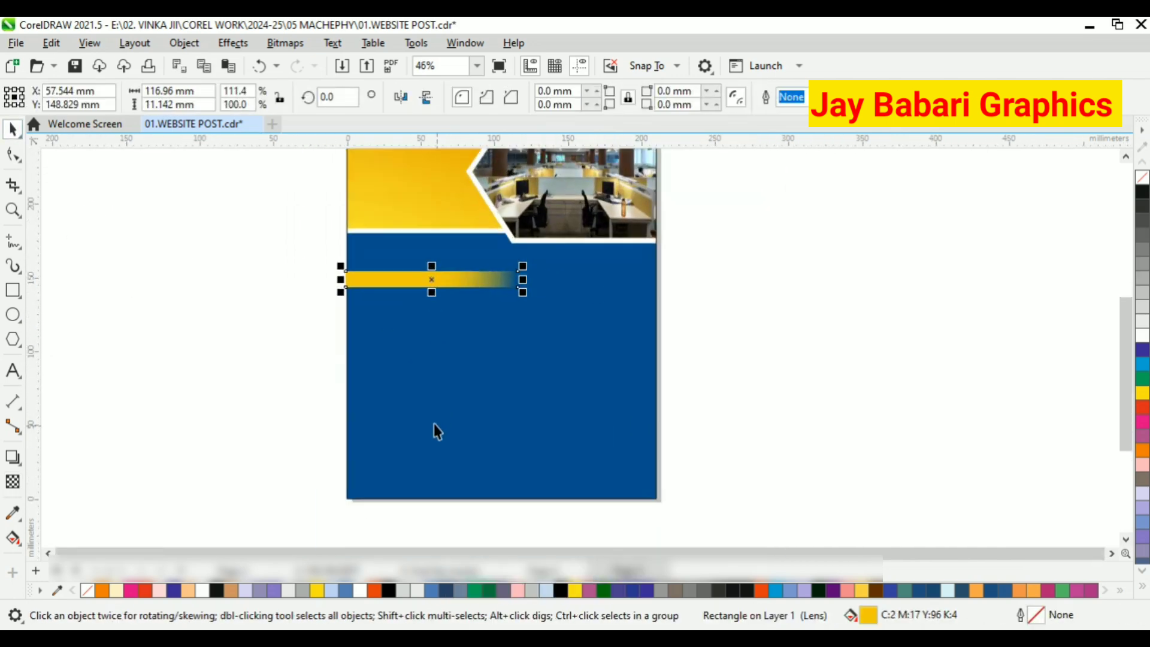
pyautogui.scroll(1, 435, 424)
pyautogui.moveTo(417, 267); pyautogui.dragTo(416, 322)
pyautogui.moveTo(418, 381); pyautogui.dragTo(416, 357)
# Make another copy of the yellow bar, rotate it 180° and place it against the page's right edge.
pyautogui.rightClick(426, 360)
pyautogui.click(485, 224)
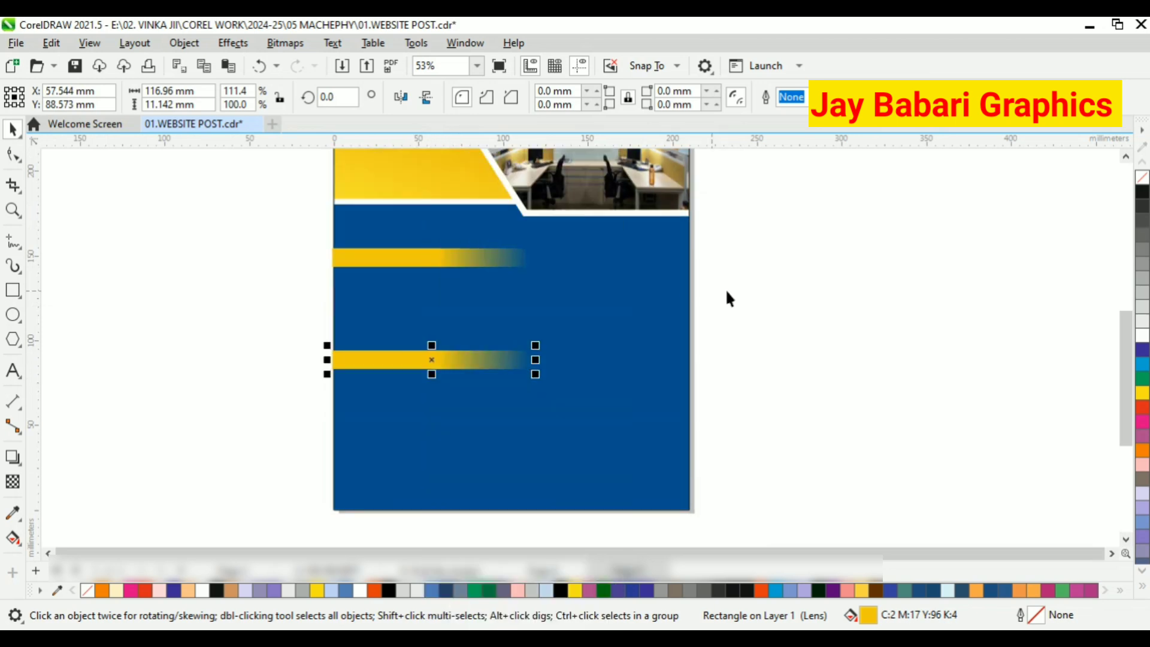
pyautogui.rightClick(761, 254)
pyautogui.click(802, 380)
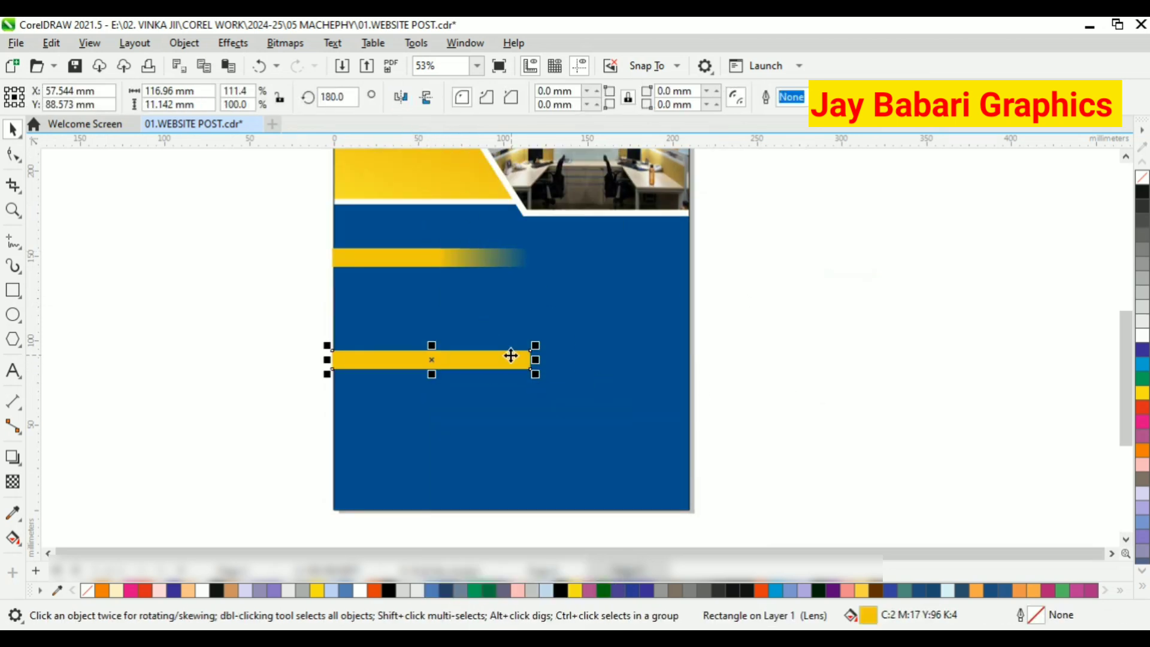
pyautogui.moveTo(510, 356); pyautogui.dragTo(666, 340)
pyautogui.scroll(4, 677, 259)
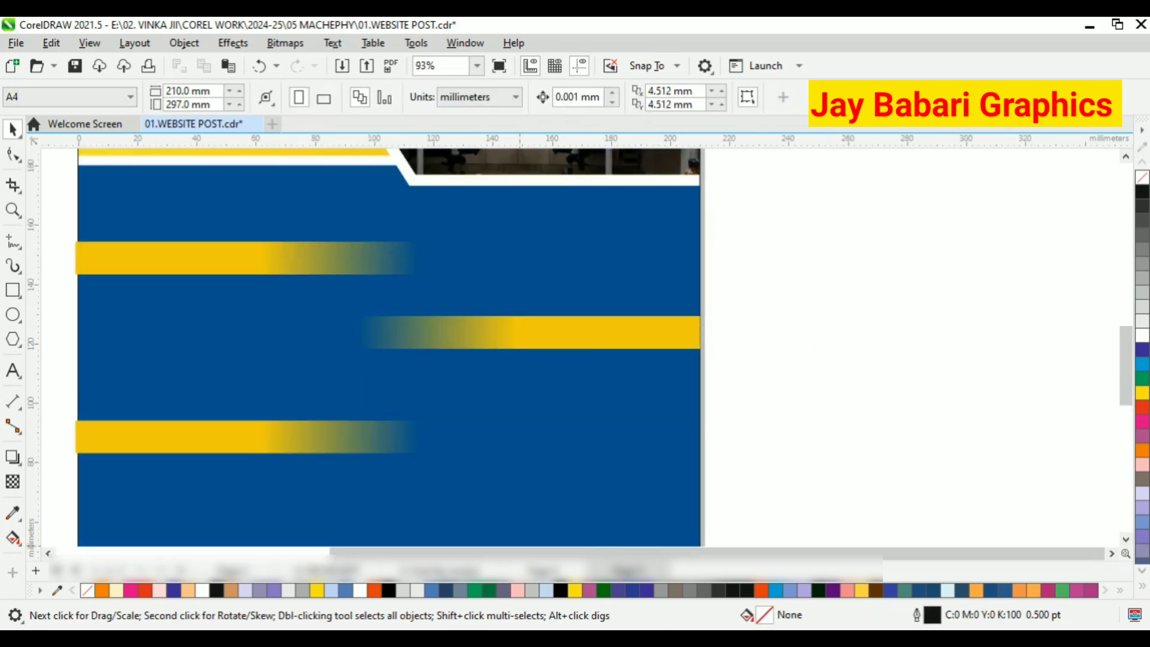
# Shorten the upper left yellow bar and raise the rotated right-hand bar almost level with it.
pyautogui.scroll(-1, 439, 335)
pyautogui.click(359, 273)
pyautogui.scroll(1, 359, 273)
pyautogui.moveTo(461, 269); pyautogui.dragTo(359, 270)
pyautogui.click(529, 343)
pyautogui.moveTo(582, 343); pyautogui.dragTo(590, 280)
pyautogui.click(353, 383)
pyautogui.scroll(2, 284, 254)
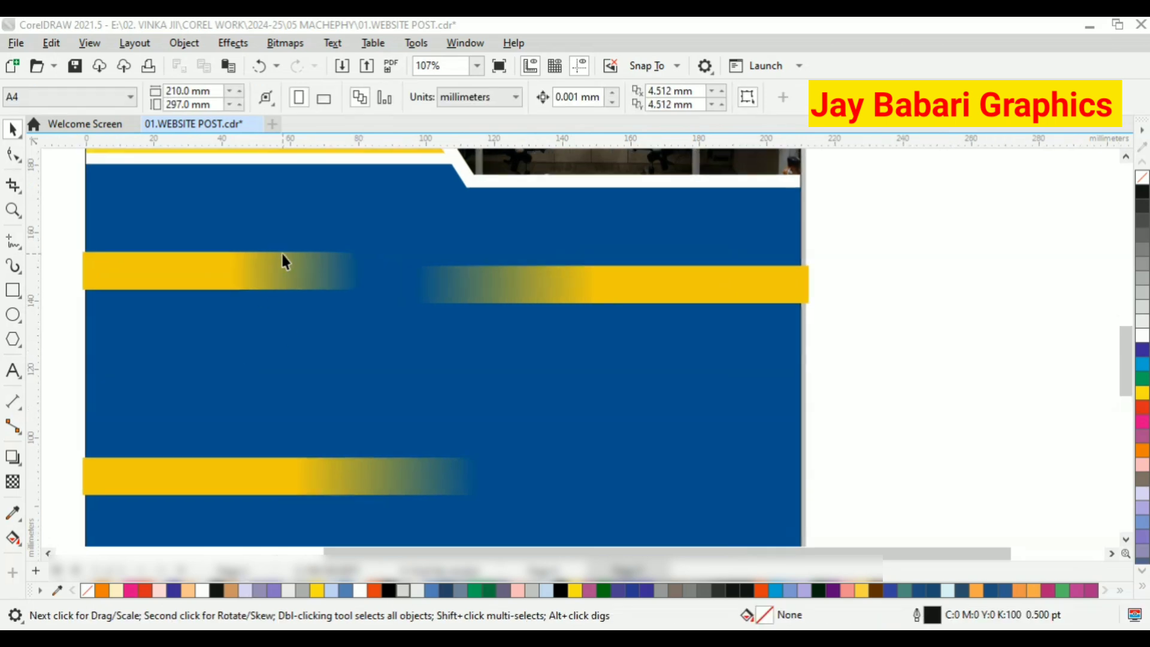
# Adjust the upper left bar to about 85.5 mm wide and shorten the right-hand bar from its fading end.
pyautogui.click(247, 267)
pyautogui.scroll(1, 245, 267)
pyautogui.click(459, 305)
pyautogui.moveTo(397, 275); pyautogui.dragTo(543, 295)
pyautogui.scroll(-2, 362, 277)
pyautogui.rightClick(362, 270)
pyautogui.click(173, 254)
pyautogui.scroll(1, 282, 259)
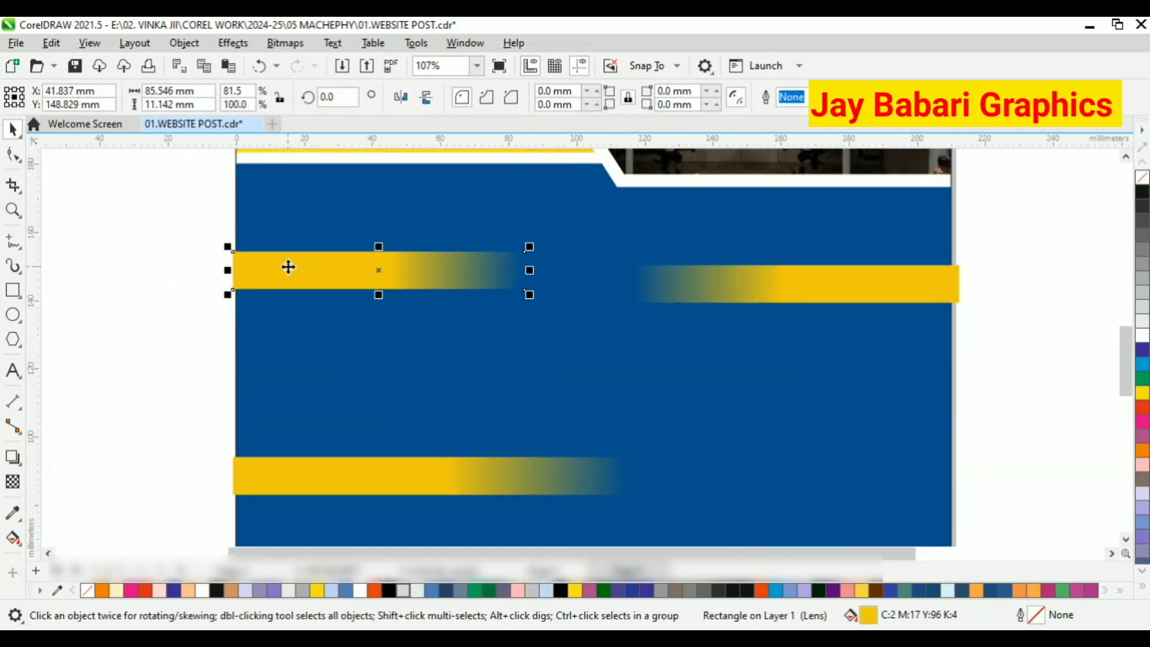
# Raise the two upper yellow bars closer to the gradient band and PowerClip both inside the dark blue background.
pyautogui.moveTo(287, 267); pyautogui.dragTo(290, 233)
pyautogui.rightClick(290, 233)
pyautogui.click(354, 338)
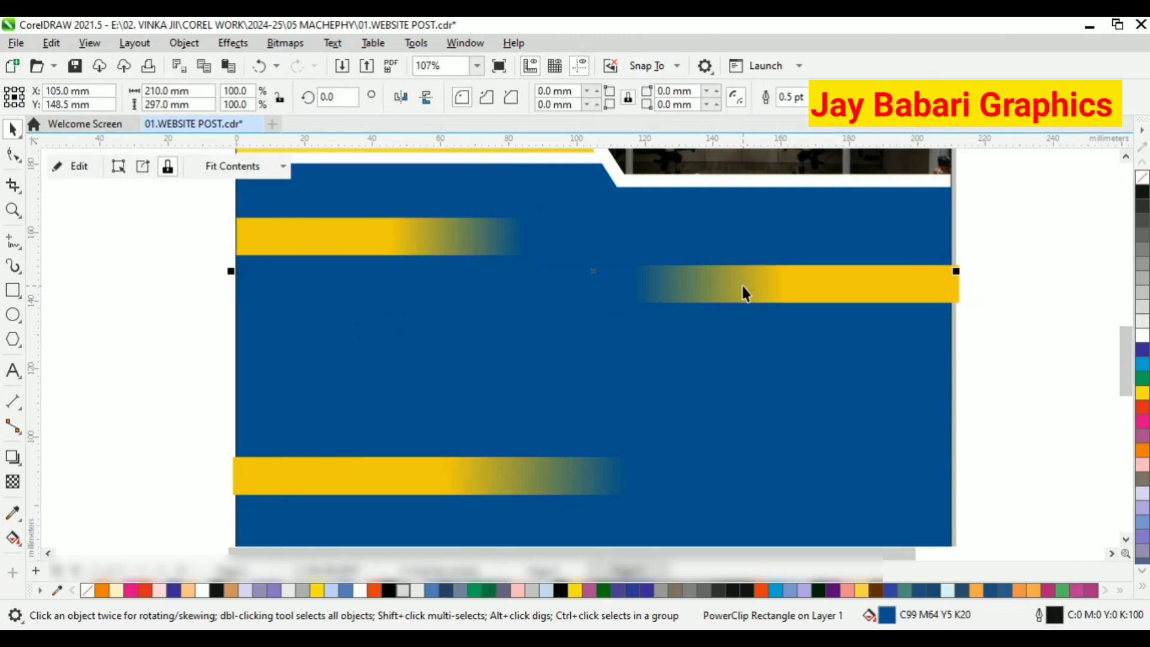
pyautogui.click(754, 286)
pyautogui.moveTo(886, 290); pyautogui.dragTo(880, 244)
pyautogui.rightClick(879, 243)
pyautogui.click(857, 328)
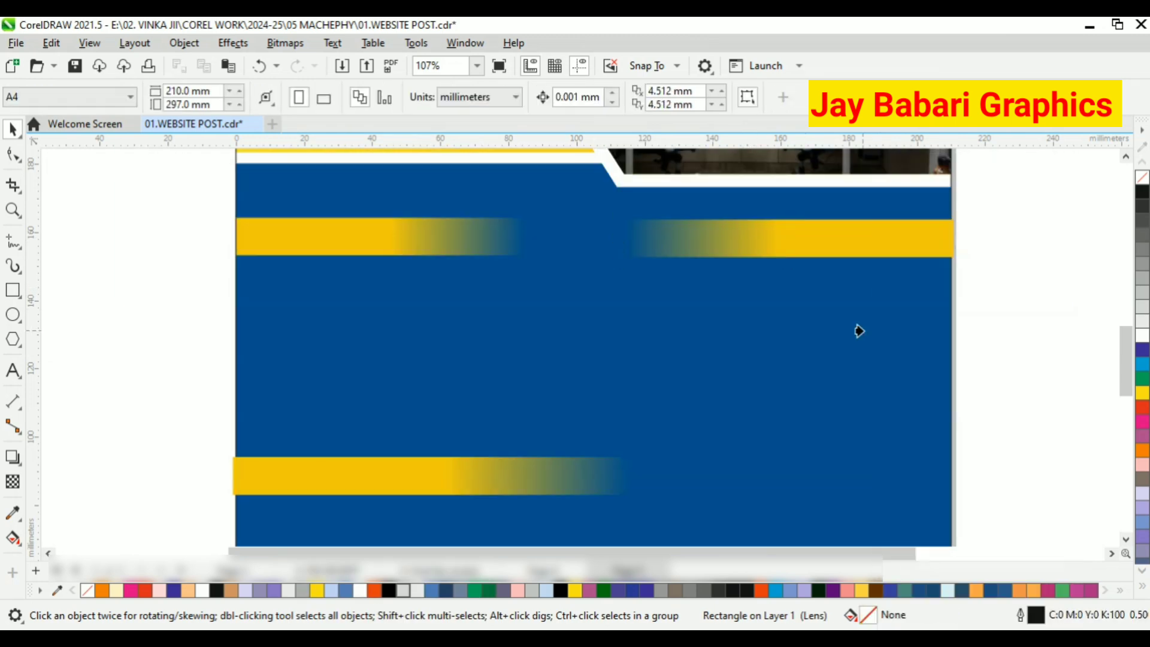
# PowerClip the lower left yellow bar inside the dark blue background.
pyautogui.scroll(-2, 479, 355)
pyautogui.scroll(2, 480, 355)
pyautogui.click(423, 391)
pyautogui.rightClick(423, 390)
pyautogui.click(444, 326)
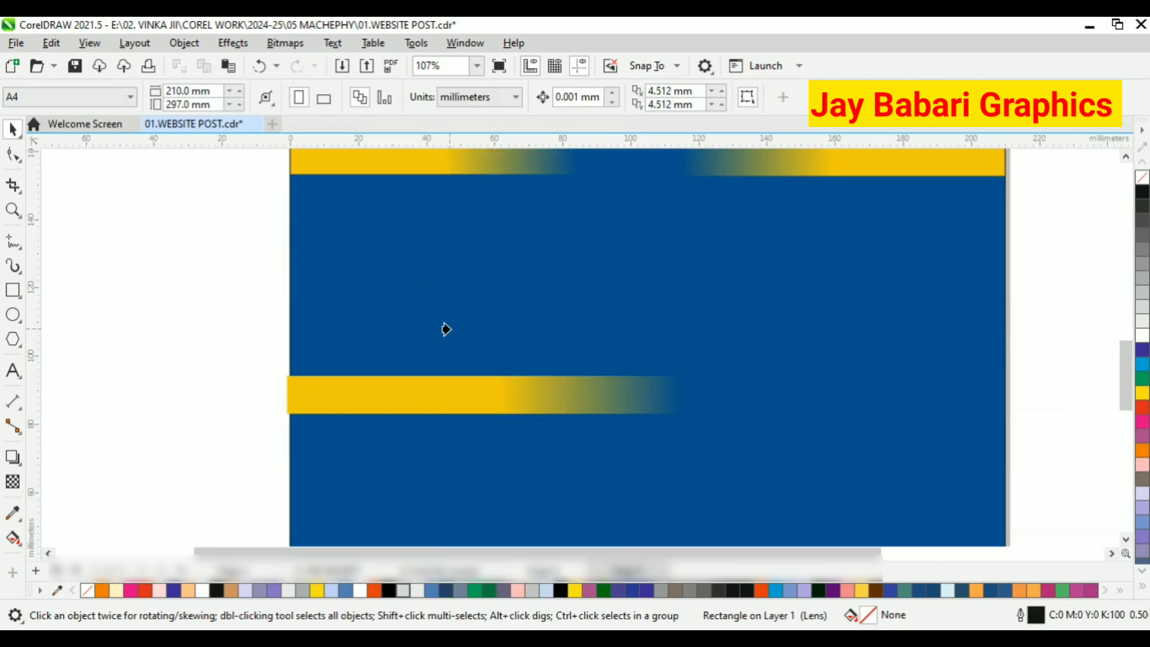
pyautogui.scroll(-1, 210, 331)
pyautogui.scroll(1, 447, 297)
pyautogui.scroll(-4, 447, 306)
pyautogui.scroll(2, 473, 193)
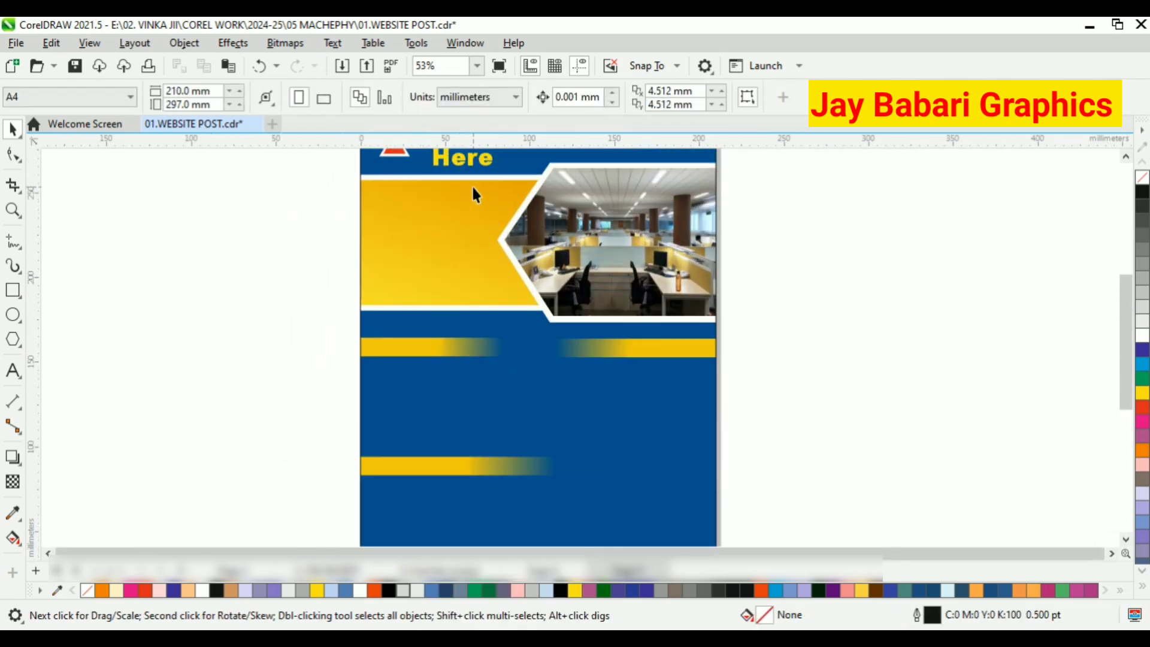
# Add the text BUSINESS on the gradient band beside the office photo.
pyautogui.click(12, 371)
pyautogui.scroll(1, 409, 233)
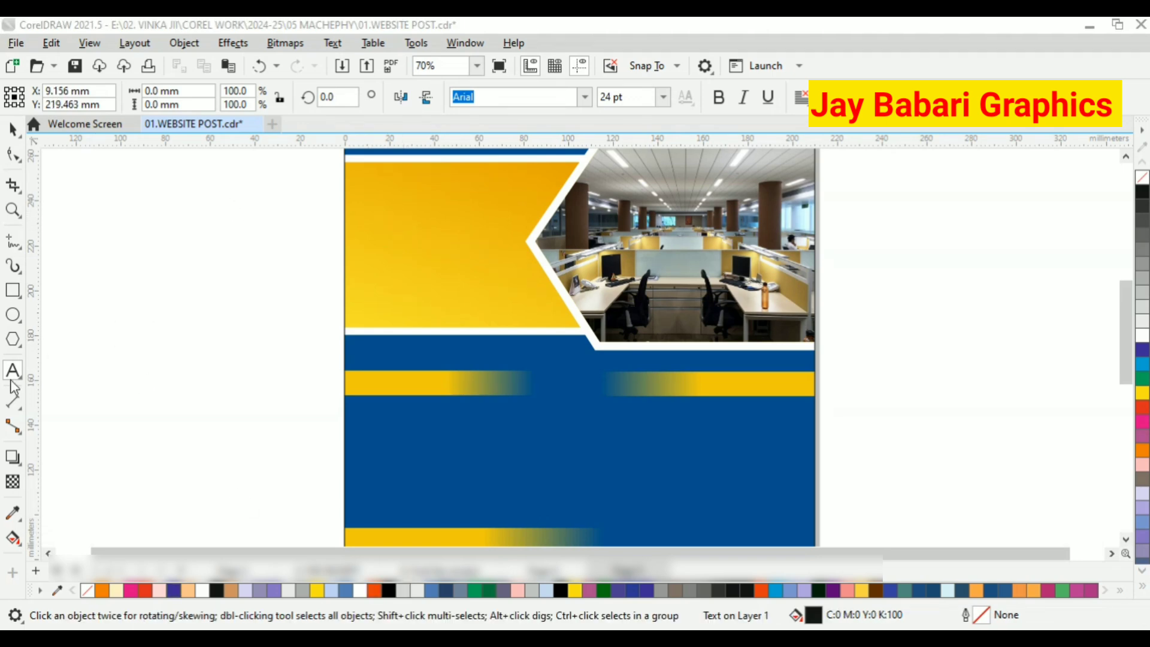
pyautogui.click(11, 379)
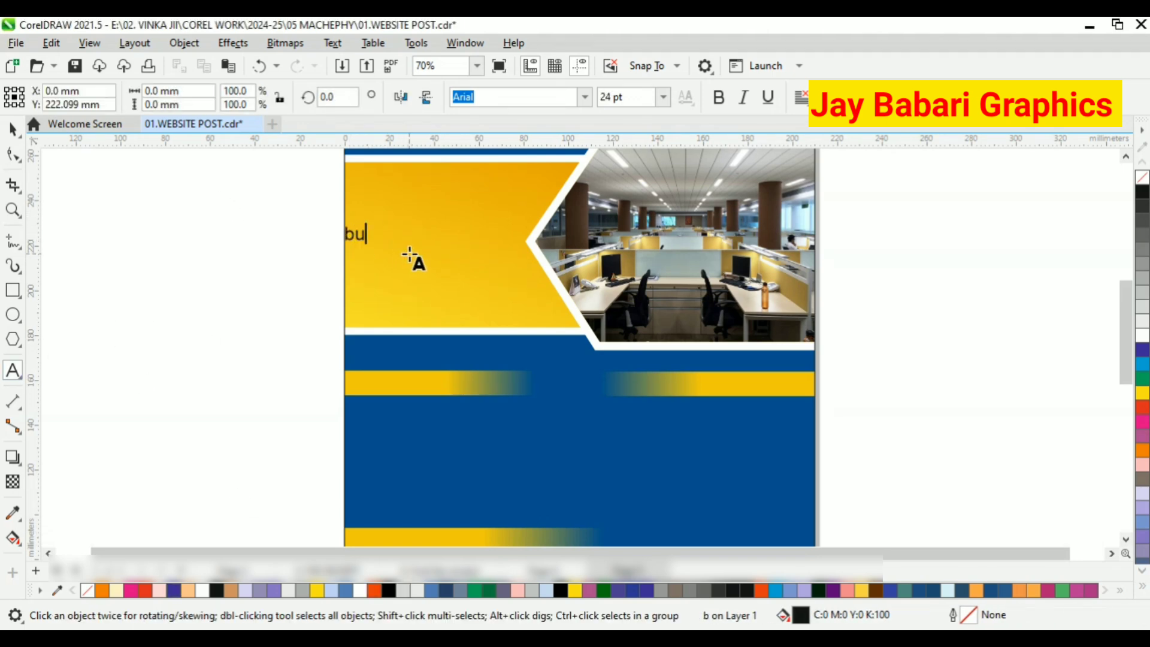
pyautogui.press('BackSpace')
pyautogui.press('BackSpace')
pyautogui.write('BUSINESS')
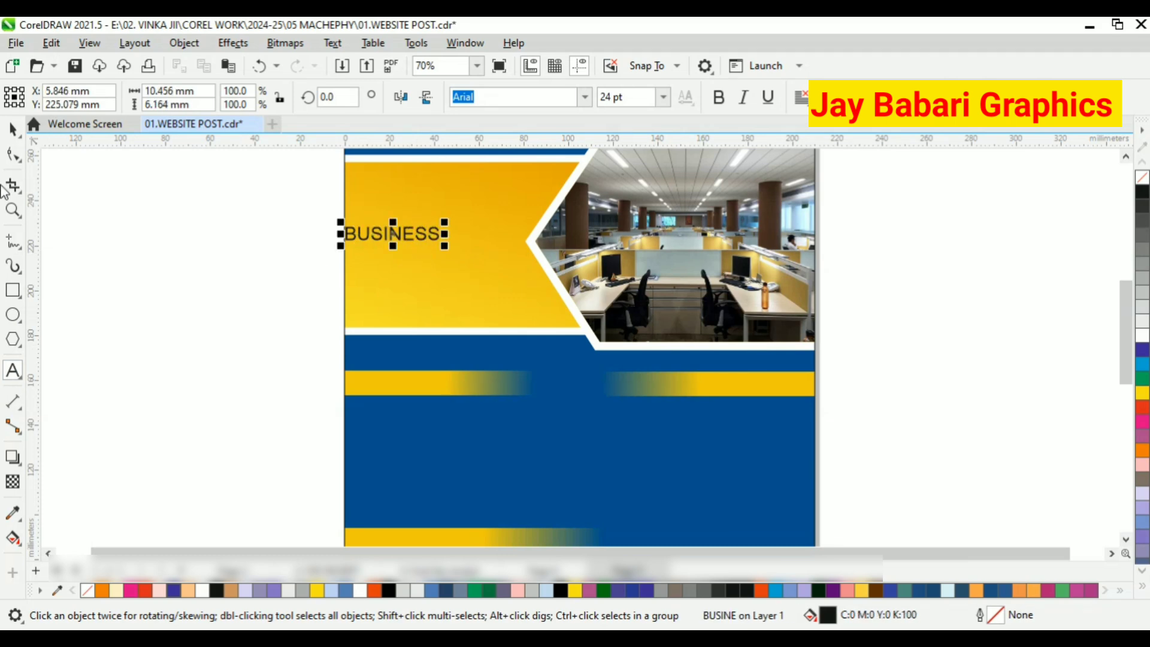
pyautogui.scroll(2, 430, 258)
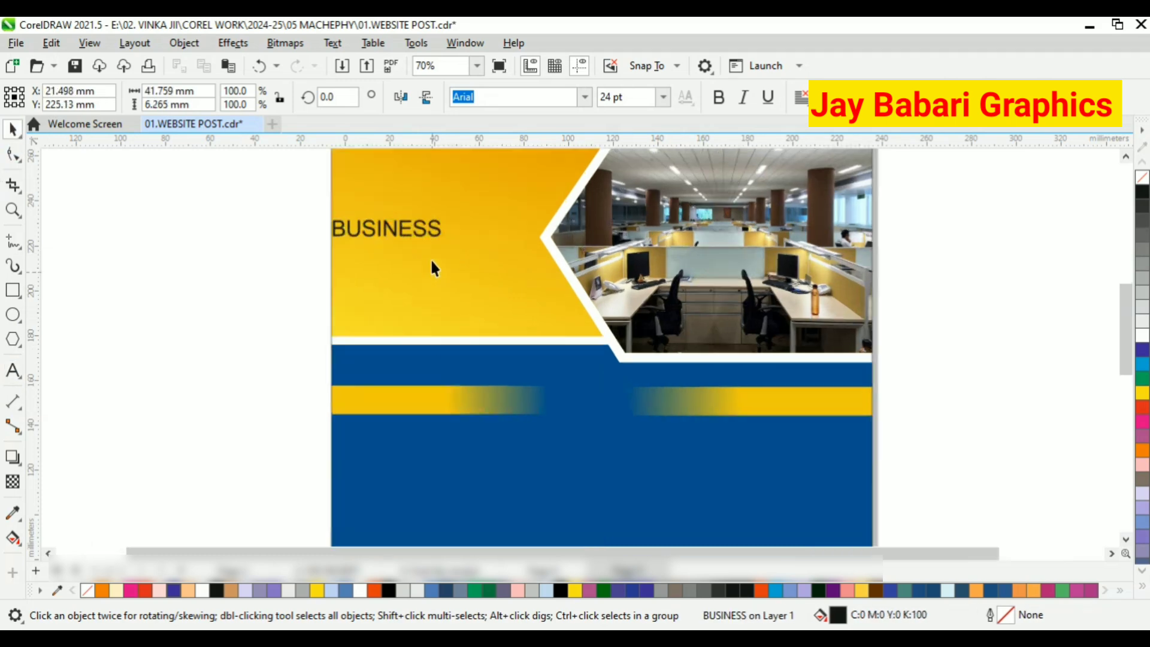
# Set BUSINESS in Arial Black, enlarge it to about 39.5 pt and place it within the gradient band.
pyautogui.moveTo(447, 240); pyautogui.dragTo(508, 233)
pyautogui.scroll(-3, 497, 257)
pyautogui.scroll(2, 489, 202)
pyautogui.click(718, 96)
pyautogui.click(541, 164)
pyautogui.scroll(2, 497, 267)
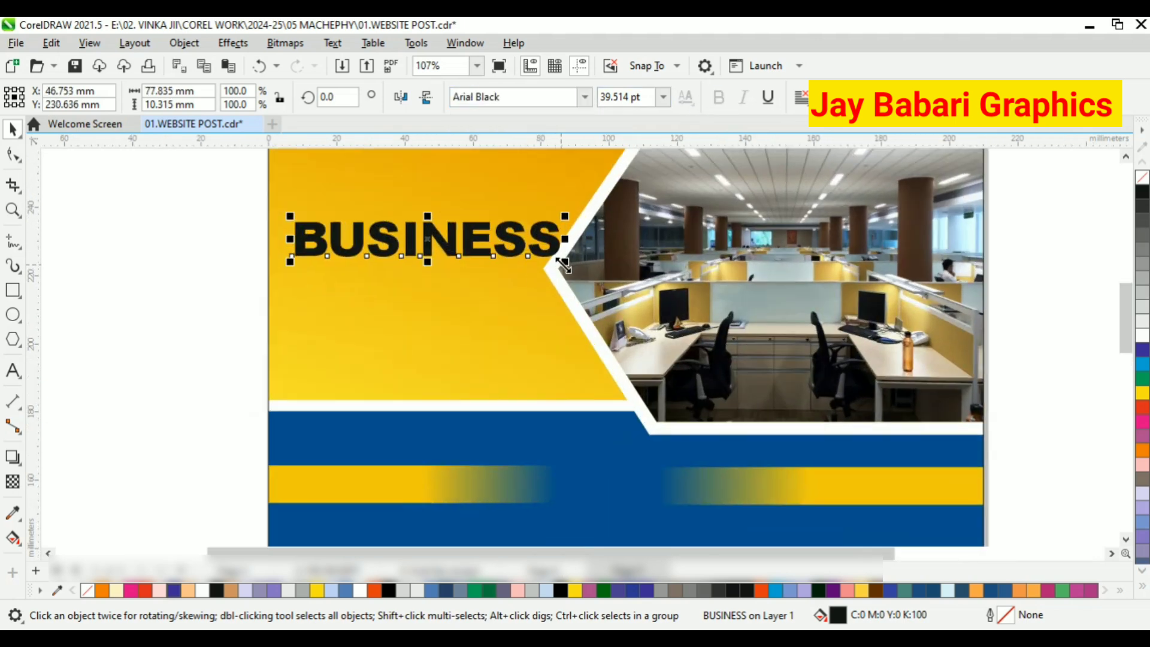
# Resize BUSINESS to about 71 mm wide, fill it red (M100 Y100) and fit it left of the photo frame.
pyautogui.moveTo(565, 259); pyautogui.dragTo(544, 255)
pyautogui.click(1142, 407)
pyautogui.scroll(1, 384, 257)
pyautogui.moveTo(423, 257); pyautogui.dragTo(462, 246)
pyautogui.scroll(-1, 432, 263)
pyautogui.scroll(1, 455, 223)
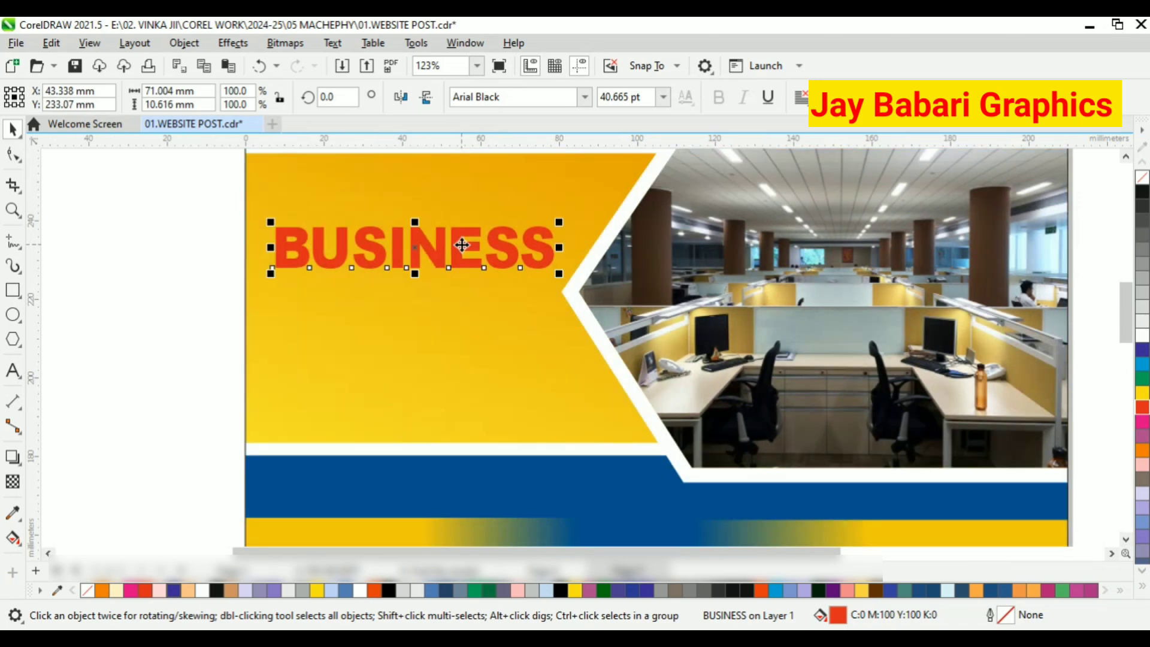
# Change the BUSINESS text's fill to black and fine-tune its position on the gradient band.
pyautogui.scroll(1, 237, 344)
pyautogui.scroll(-3, 239, 354)
pyautogui.scroll(2, 445, 280)
pyautogui.click(1142, 196)
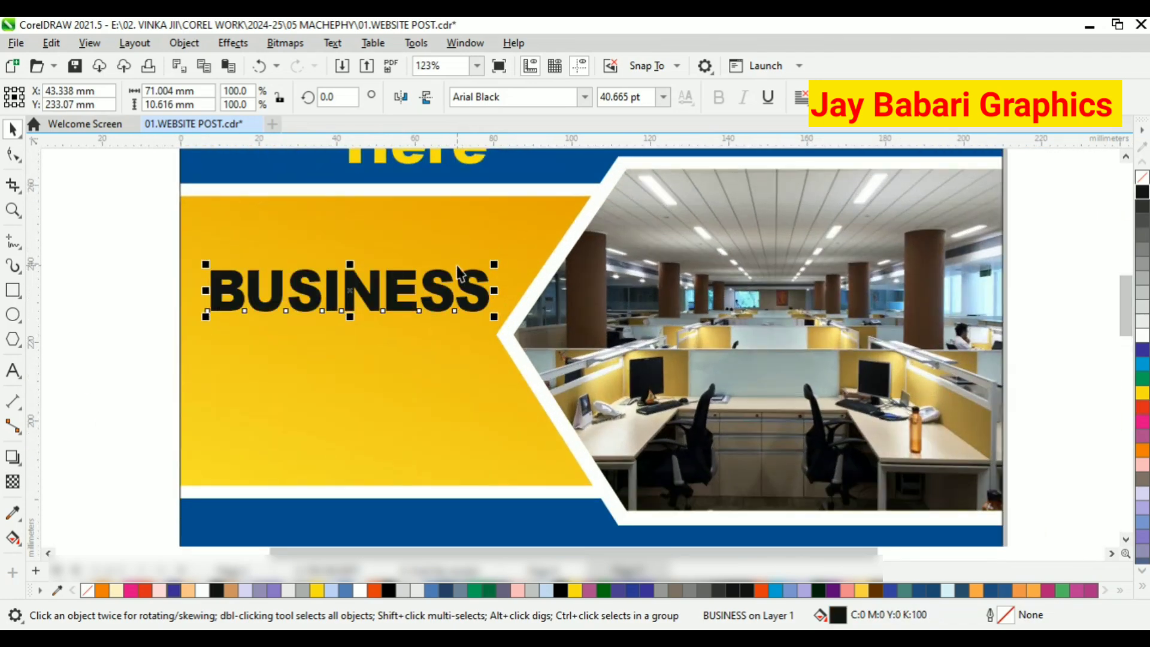
pyautogui.scroll(1, 376, 262)
pyautogui.scroll(-1, 376, 262)
pyautogui.moveTo(515, 239); pyautogui.dragTo(507, 261)
pyautogui.click(17, 465)
pyautogui.click(67, 460)
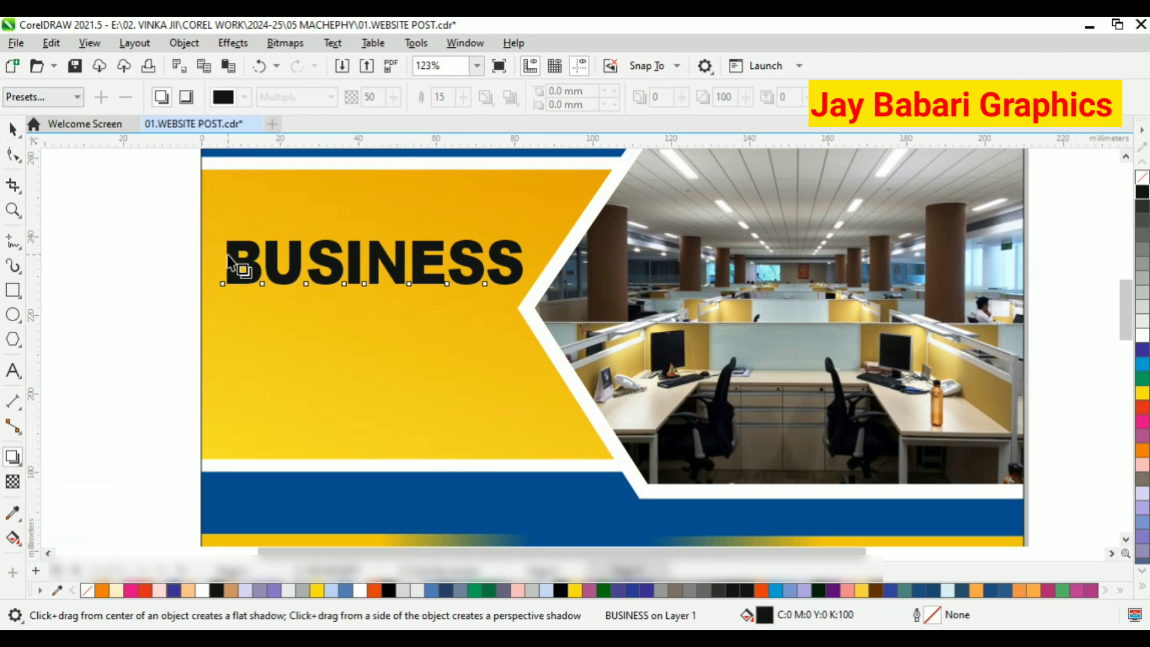
pyautogui.click(13, 130)
# Apply a vertical white-to-black fountain fill to the BUSINESS text.
pyautogui.click(14, 537)
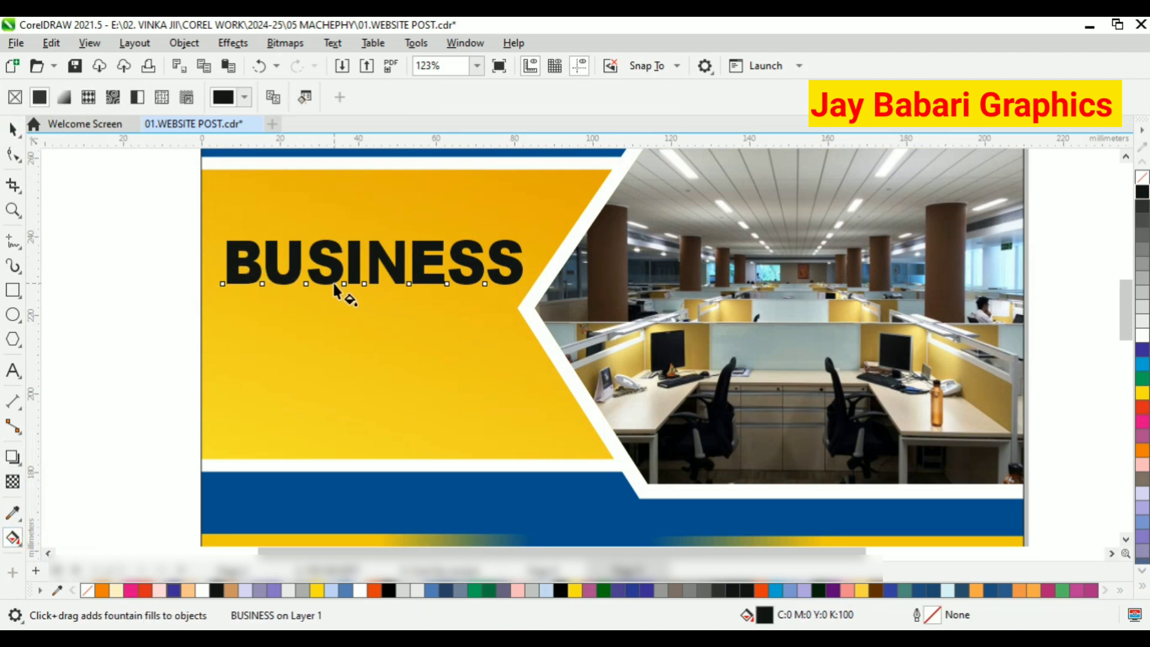
pyautogui.moveTo(333, 244); pyautogui.dragTo(332, 244)
pyautogui.scroll(2, 332, 242)
# Change the top colour of the BUSINESS gradient to dark red, fading to black at the bottom.
pyautogui.click(372, 231)
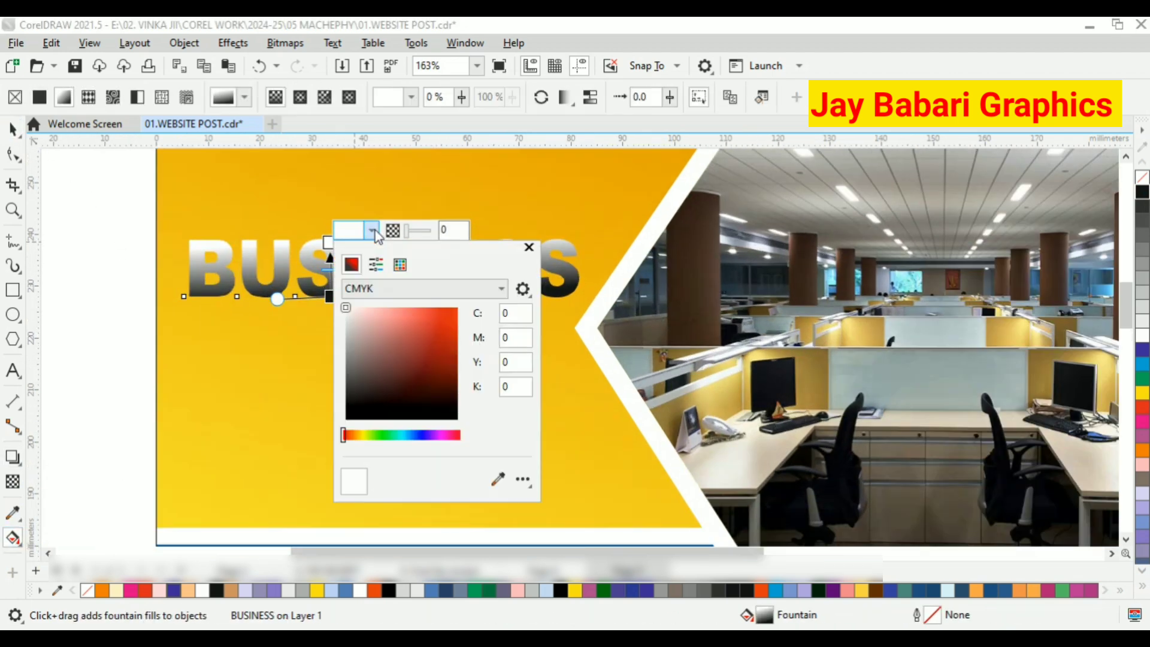
pyautogui.moveTo(431, 307); pyautogui.dragTo(458, 311)
pyautogui.click(446, 435)
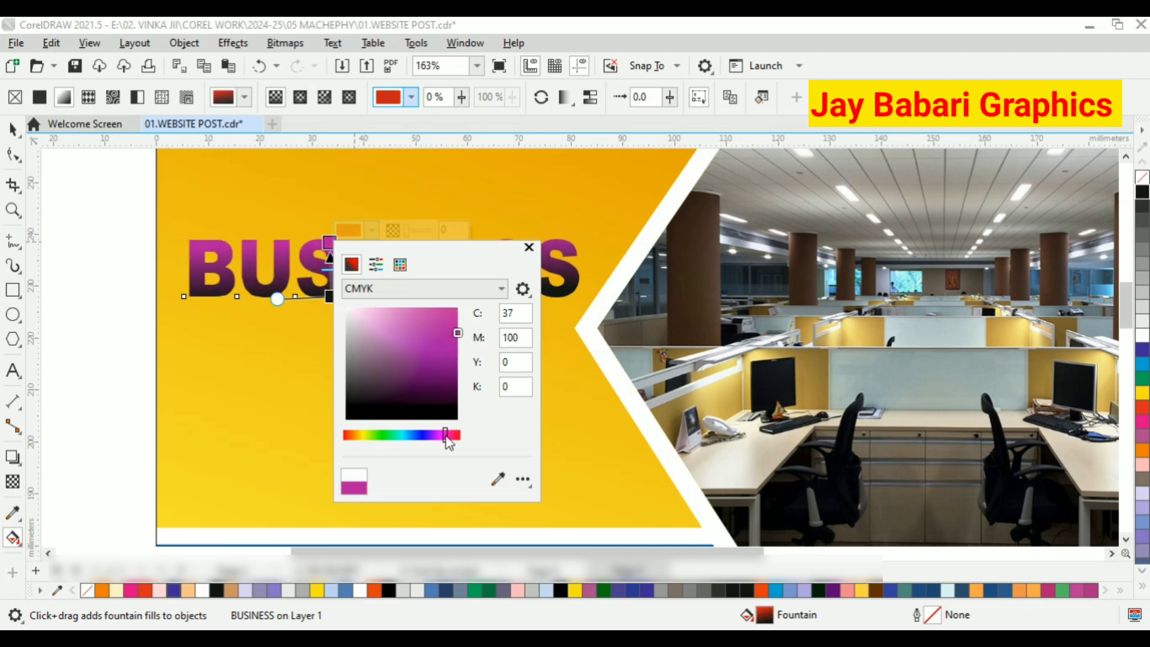
pyautogui.moveTo(445, 436); pyautogui.dragTo(461, 435)
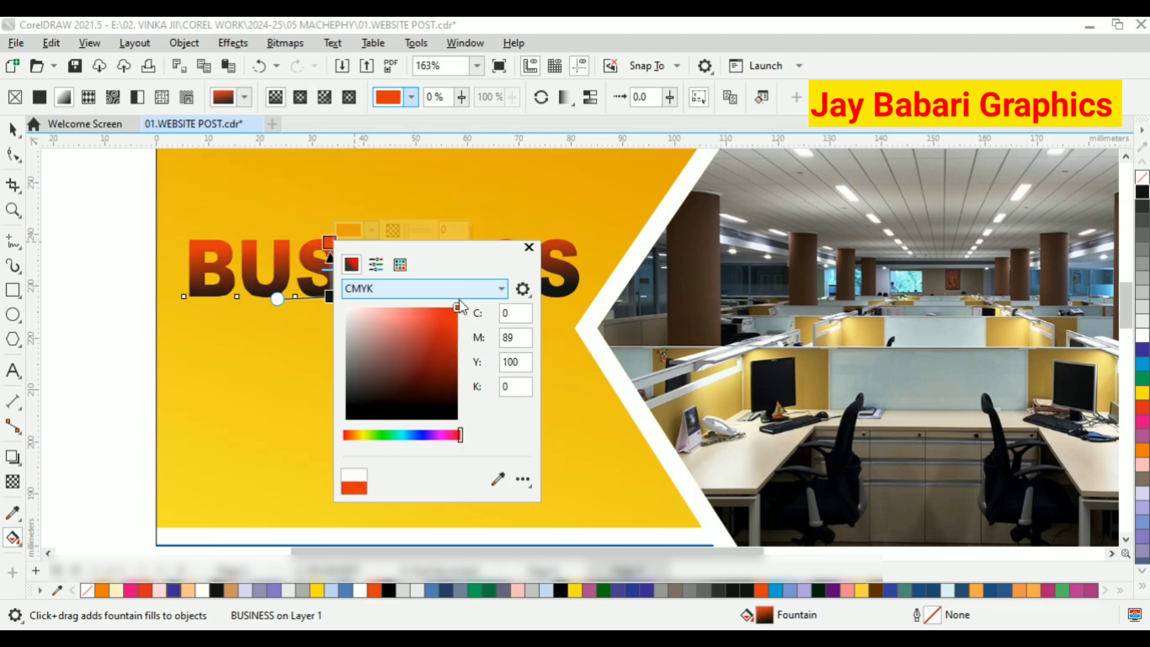
pyautogui.moveTo(458, 309); pyautogui.dragTo(467, 366)
pyautogui.click(17, 133)
pyautogui.click(249, 267)
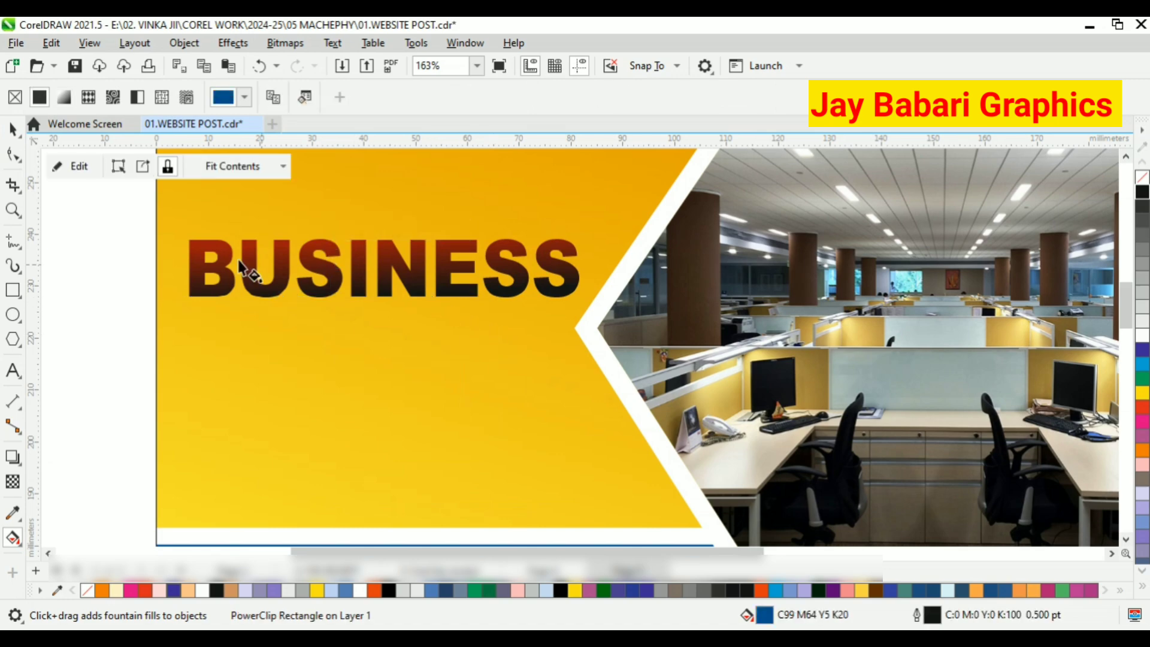
# Insert a light grey colour stop at 51% in the BUSINESS text's vertical red-to-black gradient.
pyautogui.click(350, 281)
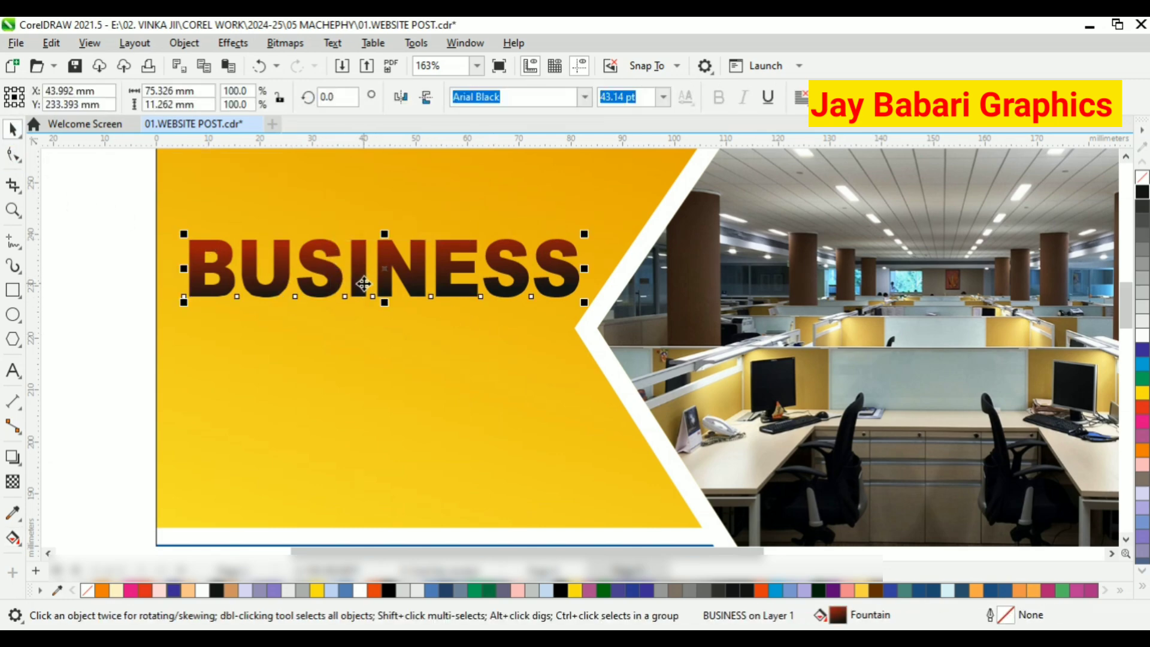
pyautogui.scroll(-1, 389, 258)
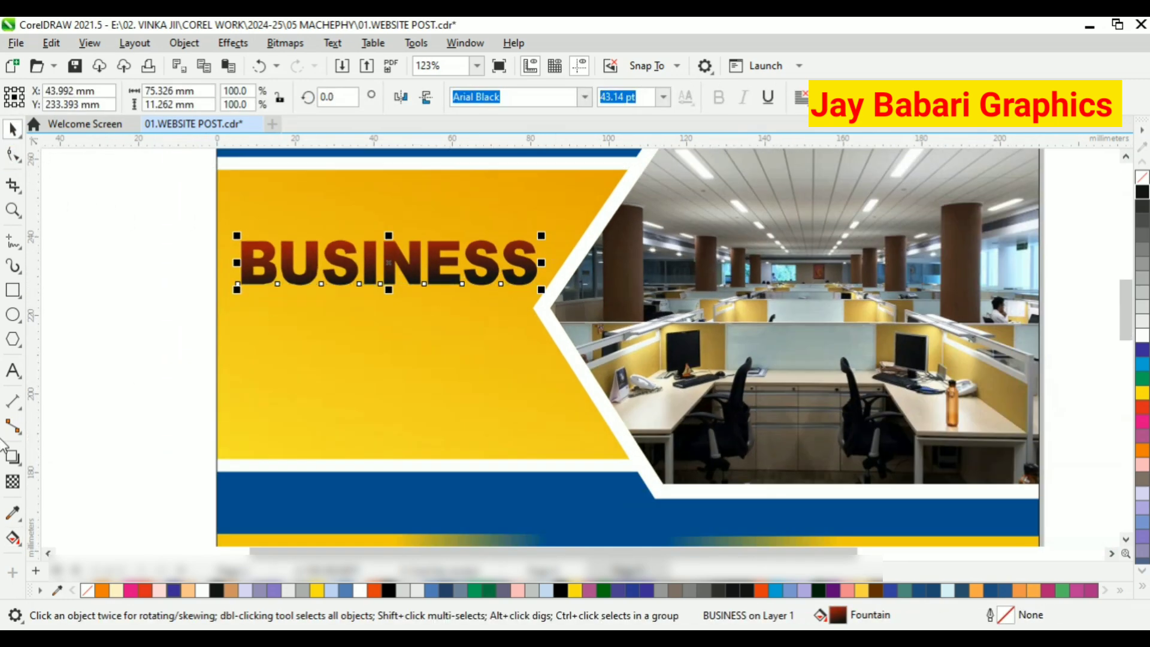
pyautogui.click(13, 537)
pyautogui.scroll(3, 353, 267)
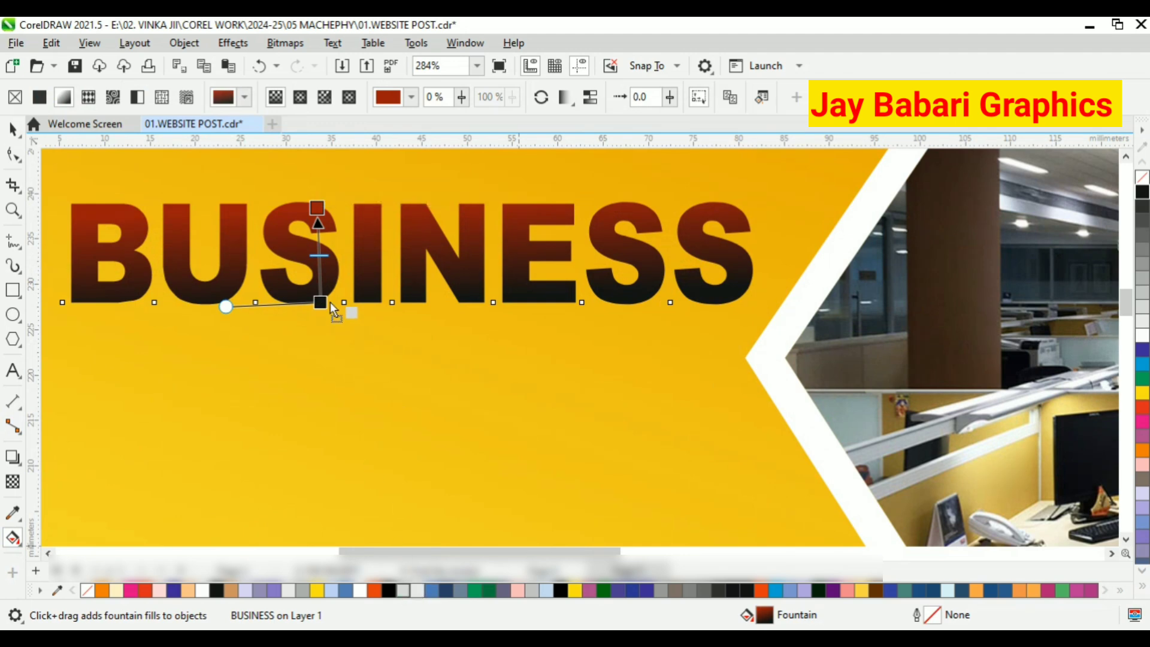
pyautogui.moveTo(333, 310); pyautogui.dragTo(319, 255)
pyautogui.scroll(-1, 385, 293)
pyautogui.scroll(2, 285, 295)
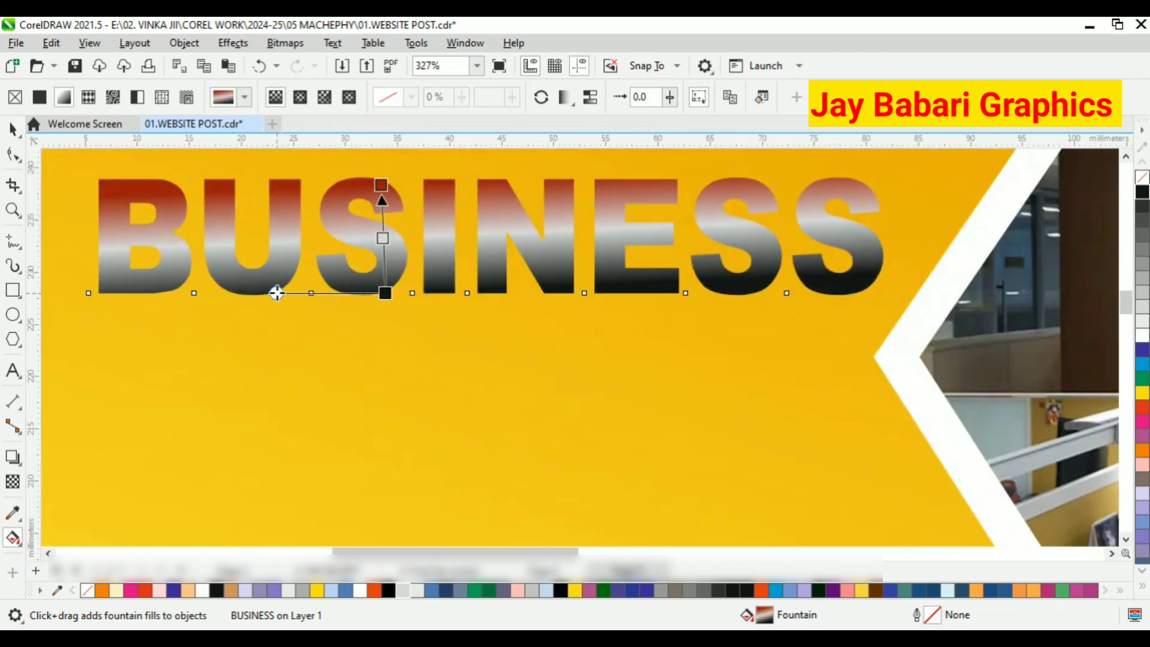
# Change the middle colour of the BUSINESS gradient to blue (C100 M85), trying out pink and light blue on the way.
pyautogui.click(382, 237)
pyautogui.click(422, 226)
pyautogui.click(405, 260)
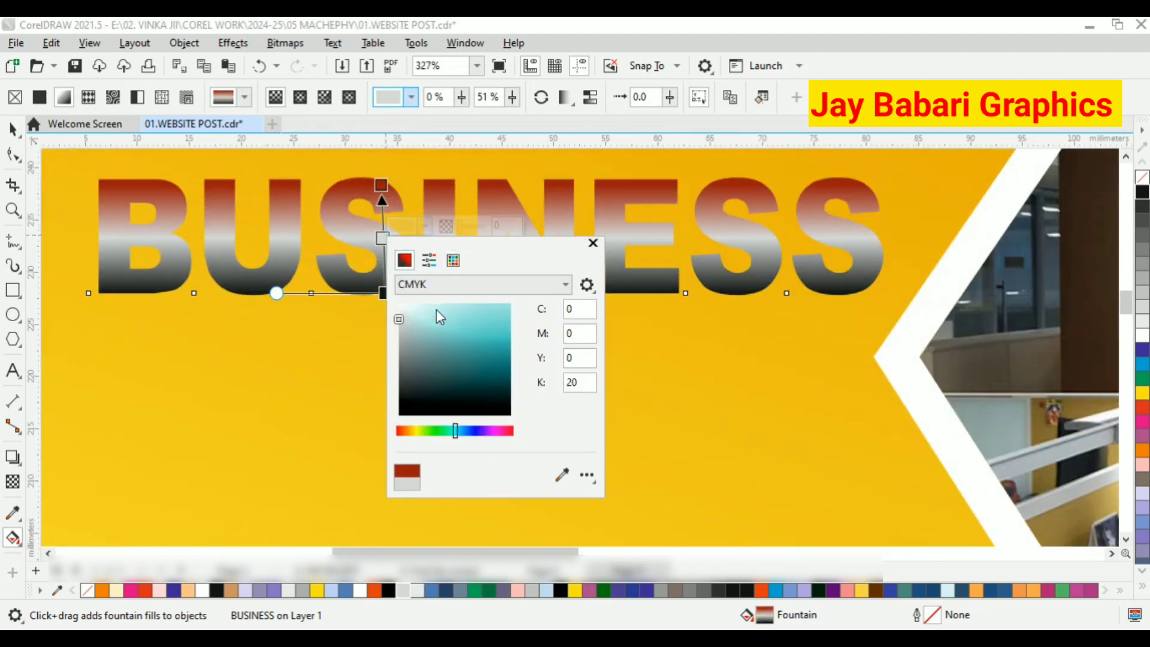
pyautogui.click(505, 430)
pyautogui.click(471, 314)
pyautogui.click(457, 309)
pyautogui.click(453, 326)
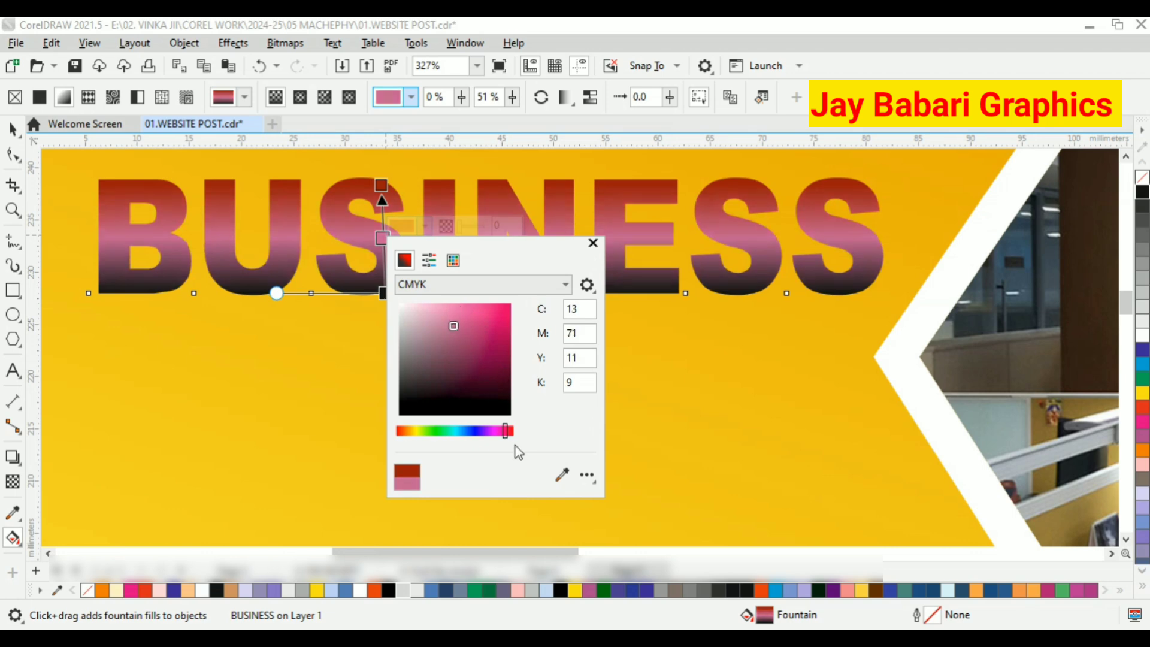
pyautogui.click(469, 430)
pyautogui.click(435, 319)
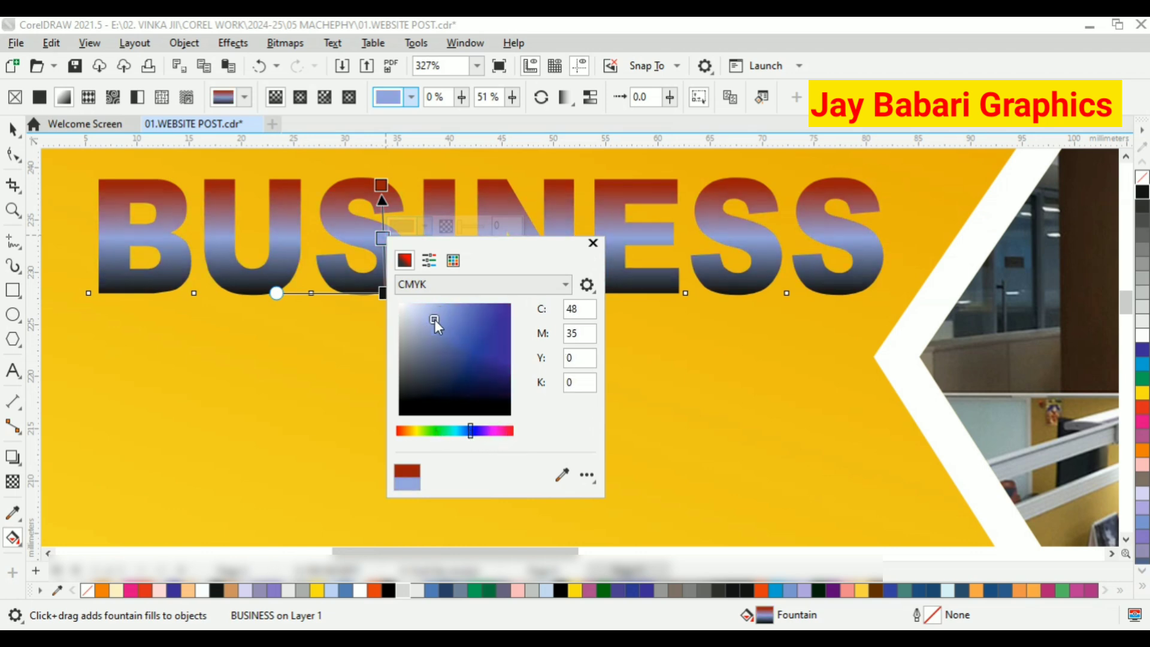
pyautogui.click(479, 367)
pyautogui.click(479, 357)
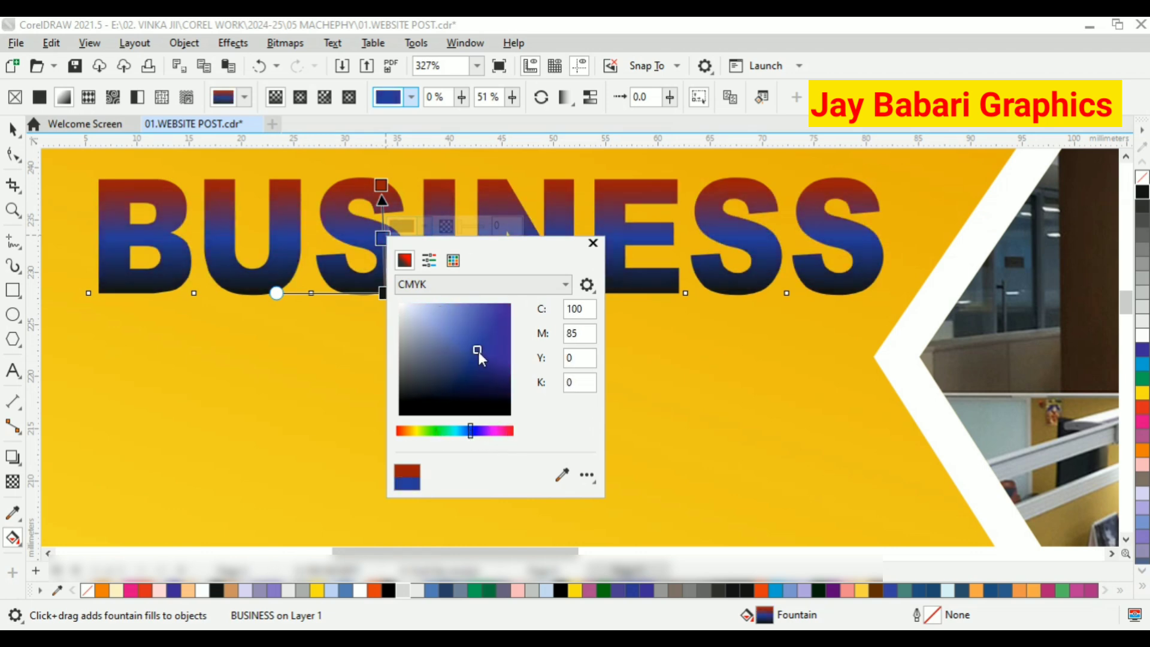
# Set the BUSINESS gradient's top colour to orange-red (M90 Y100) and pull both gradient ends slightly inward.
pyautogui.click(381, 185)
pyautogui.click(422, 173)
pyautogui.click(504, 256)
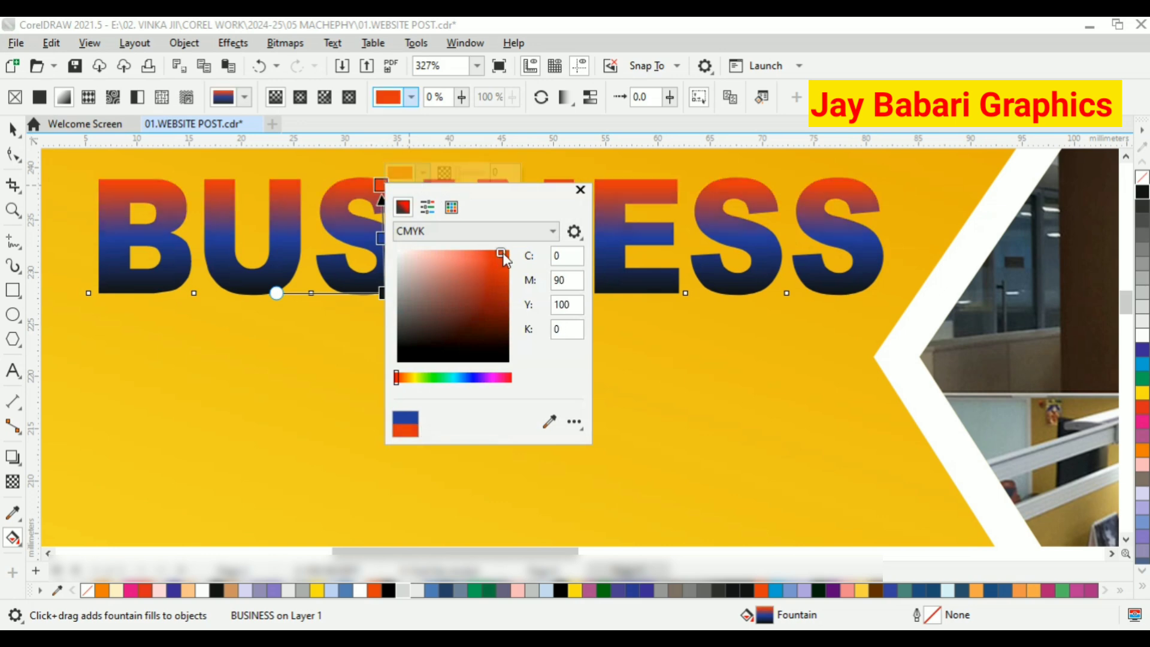
pyautogui.moveTo(379, 185); pyautogui.dragTo(381, 201)
pyautogui.moveTo(385, 292); pyautogui.dragTo(378, 275)
pyautogui.click(13, 130)
pyautogui.scroll(-2, 450, 340)
pyautogui.scroll(-1, 450, 348)
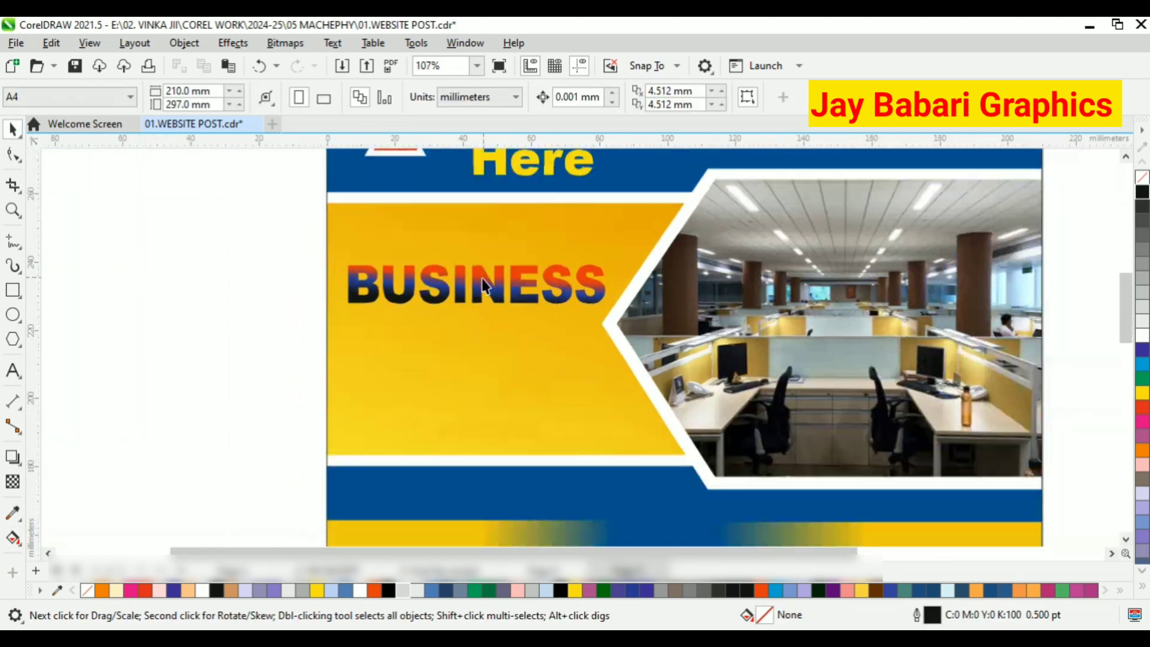
# Add a black drop shadow along the BUSINESS text with opacity 100, feather 15 and Multiply blending.
pyautogui.scroll(2, 481, 277)
pyautogui.click(13, 456)
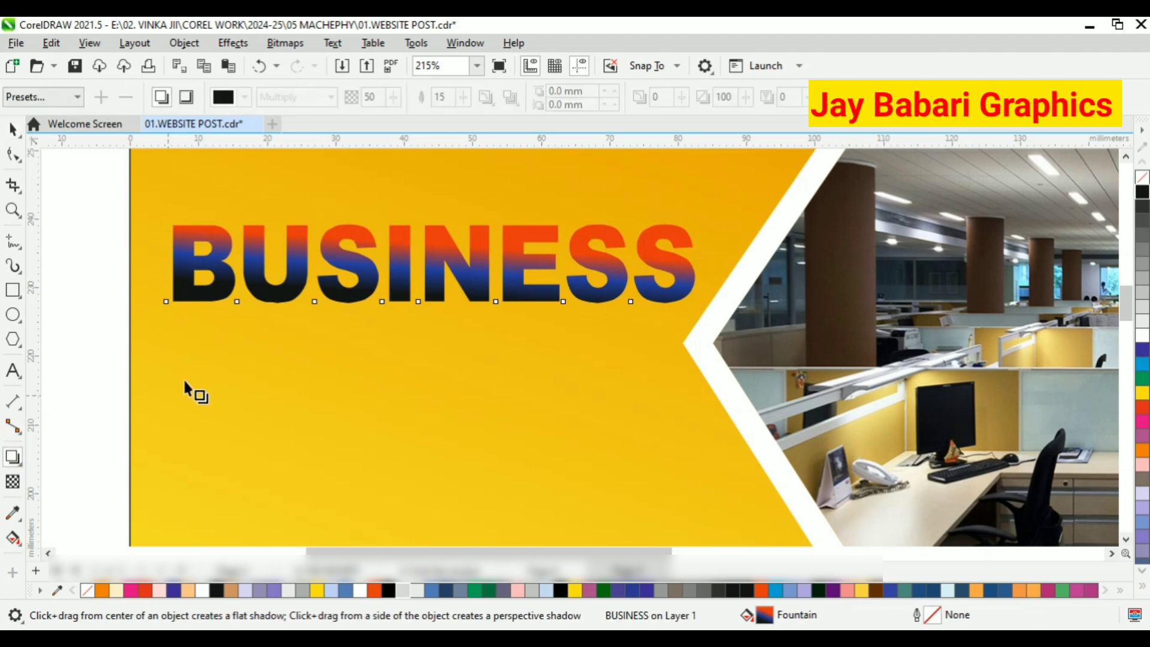
pyautogui.scroll(-1, 189, 390)
pyautogui.moveTo(182, 272); pyautogui.dragTo(579, 273)
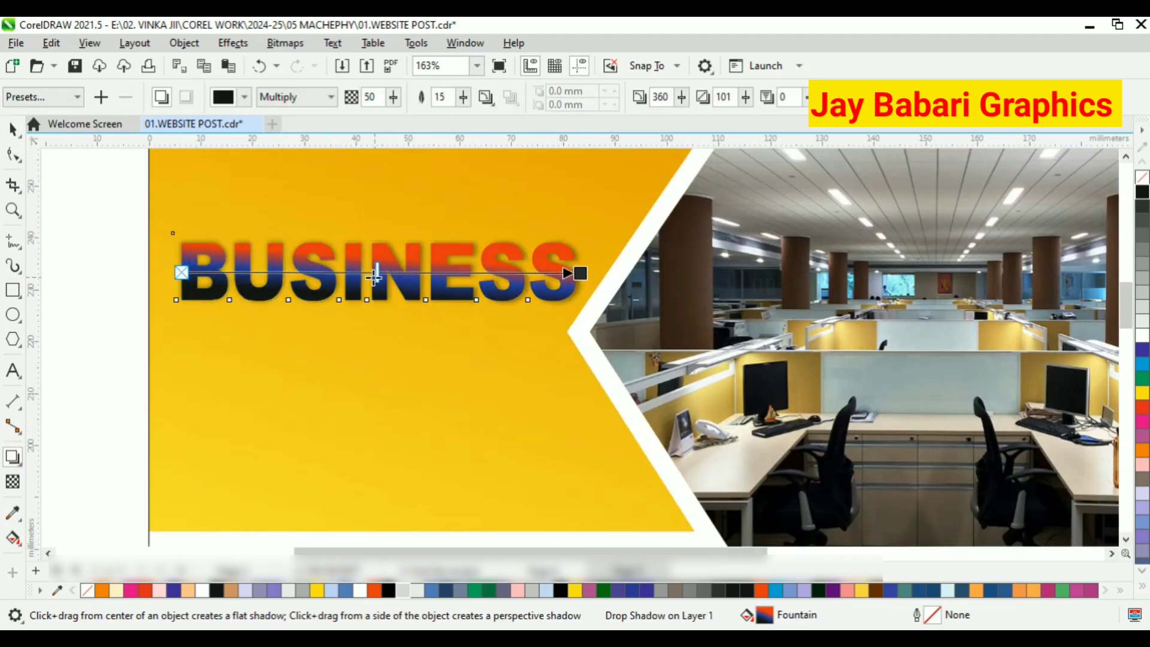
pyautogui.moveTo(375, 275); pyautogui.dragTo(552, 281)
pyautogui.scroll(4, 563, 275)
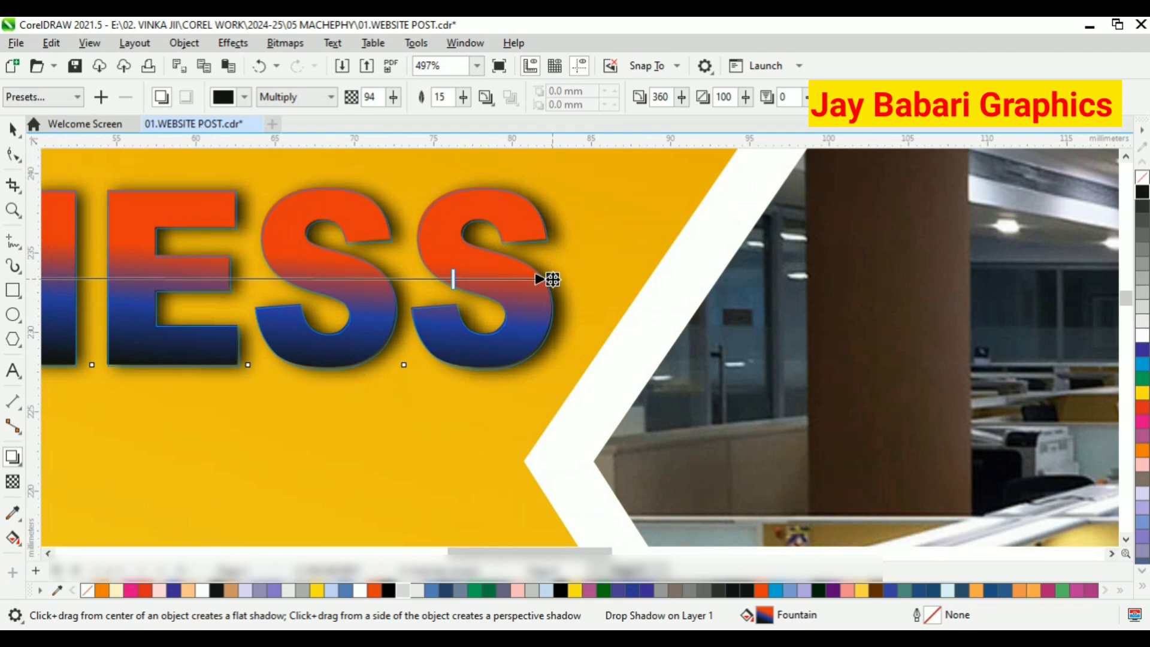
pyautogui.scroll(-5, 552, 279)
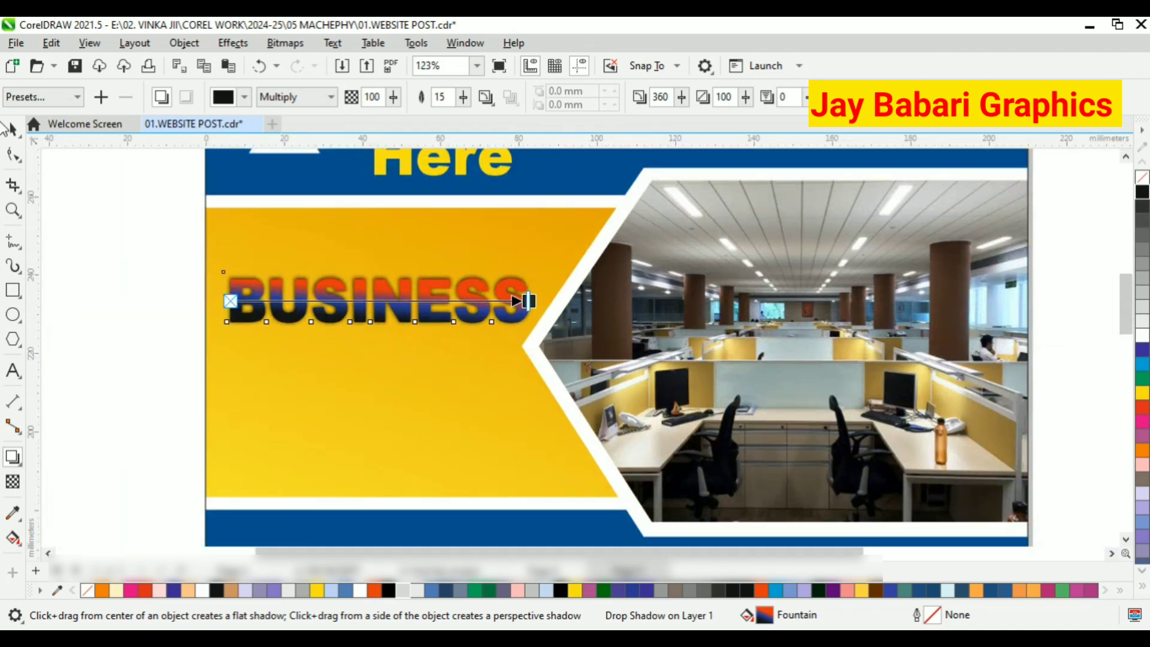
pyautogui.click(8, 127)
pyautogui.click(132, 201)
pyautogui.scroll(2, 360, 324)
pyautogui.click(395, 297)
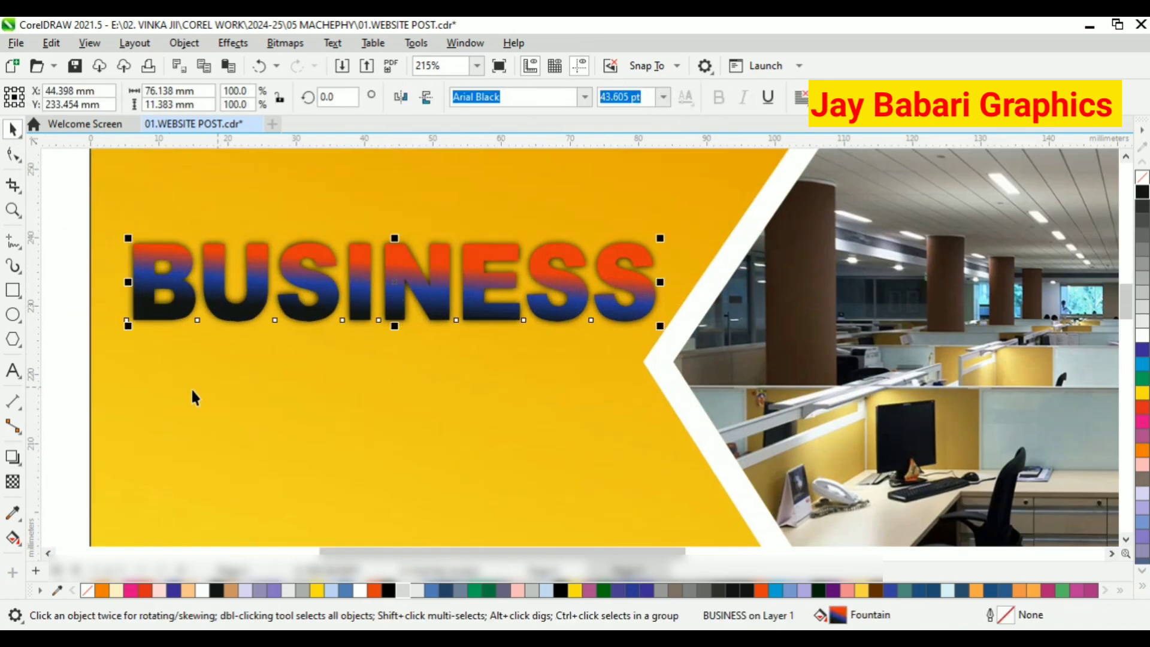
pyautogui.click(12, 456)
pyautogui.click(13, 129)
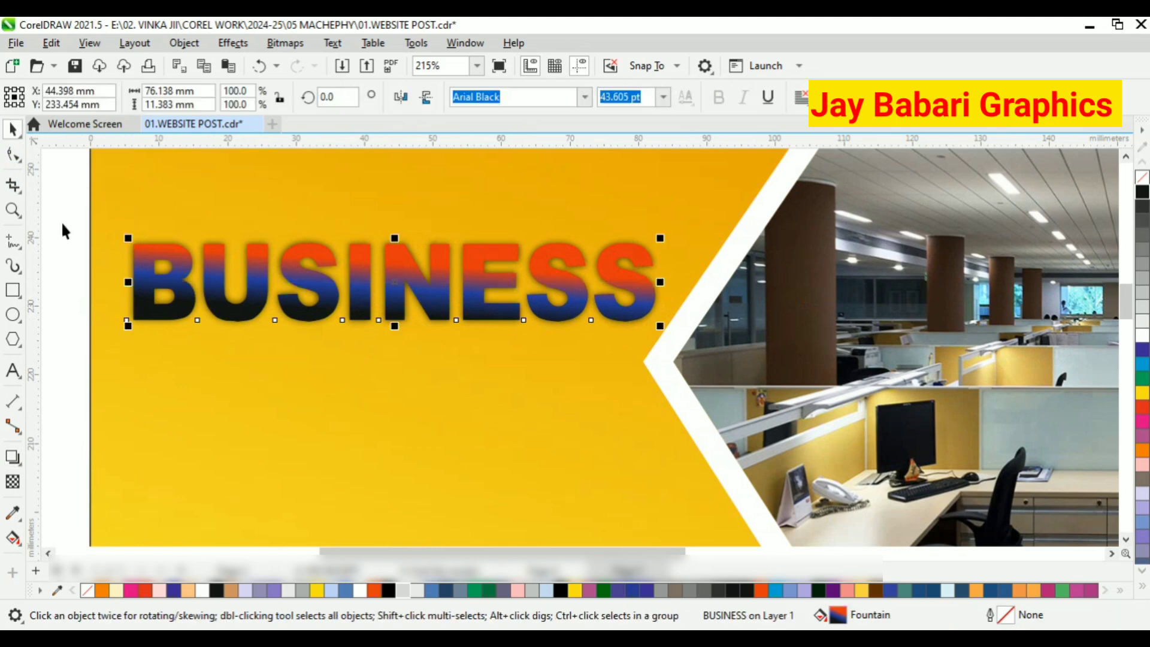
pyautogui.scroll(-4, 245, 203)
pyautogui.click(140, 260)
pyautogui.scroll(-3, 308, 224)
pyautogui.scroll(3, 362, 247)
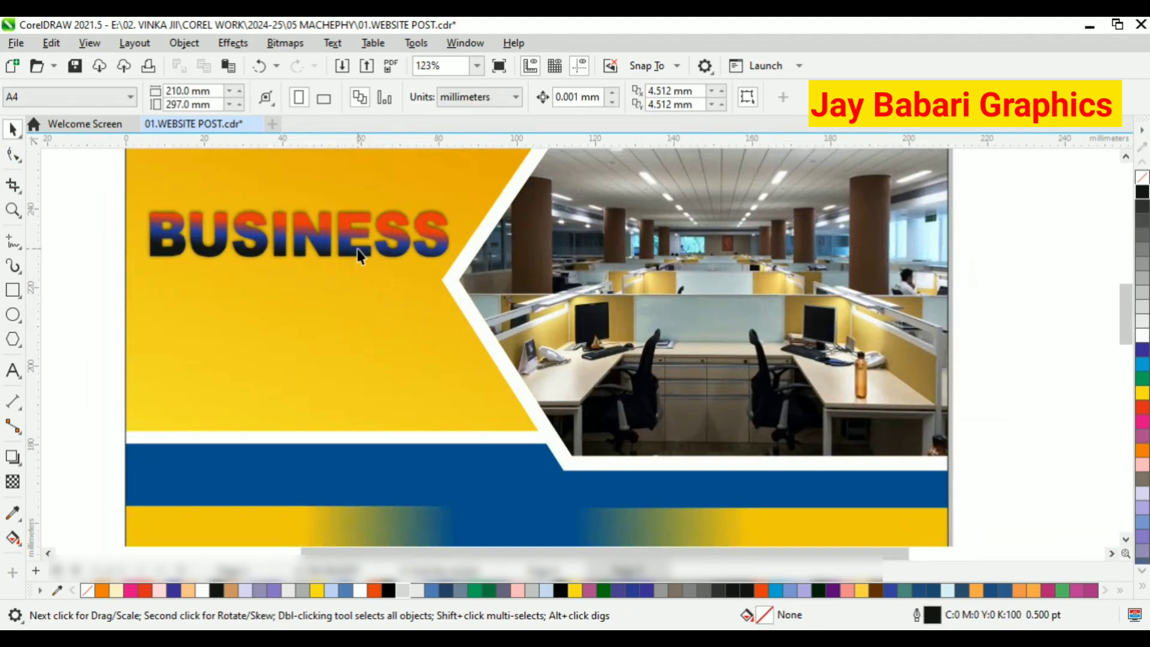
# Replace the gradient on the shadowed BUSINESS text with a plain white fill.
pyautogui.click(359, 254)
pyautogui.click(1142, 335)
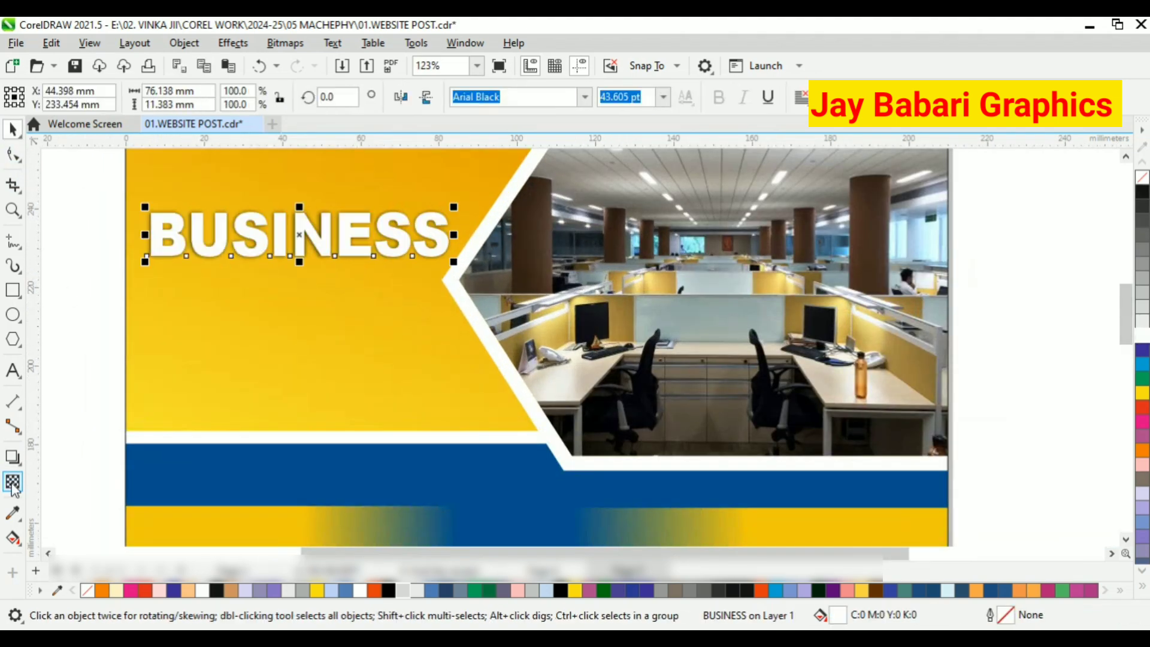
pyautogui.click(13, 457)
pyautogui.moveTo(149, 235); pyautogui.dragTo(449, 235)
pyautogui.click(9, 128)
pyautogui.click(90, 173)
pyautogui.scroll(1, 349, 248)
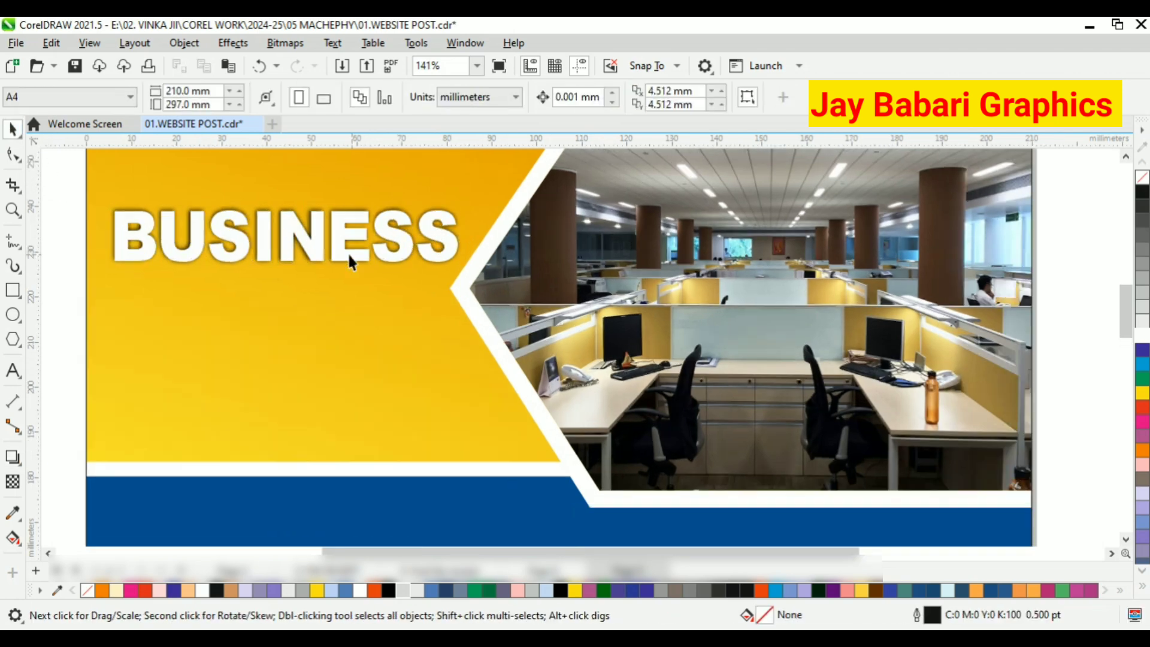
# Copy the BUSINESS text with its shadow, paste it and place the duplicate directly below the original.
pyautogui.scroll(-2, 338, 233)
pyautogui.scroll(1, 335, 224)
pyautogui.click(336, 220)
pyautogui.rightClick(336, 220)
pyautogui.click(387, 274)
pyautogui.rightClick(69, 258)
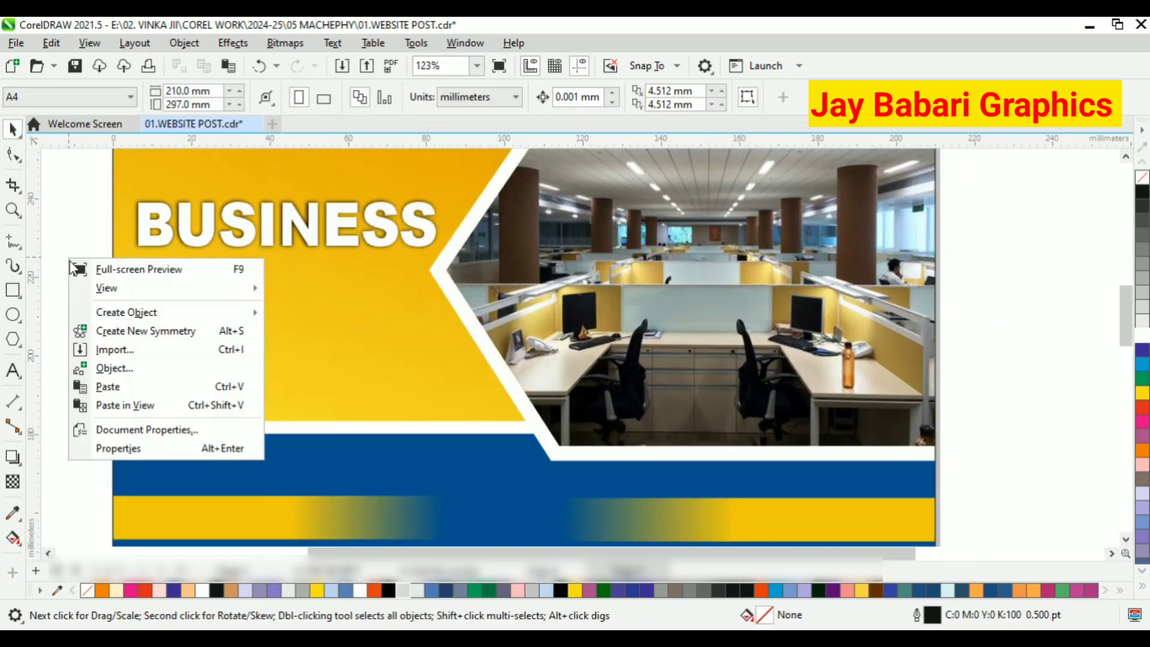
pyautogui.click(140, 379)
pyautogui.moveTo(317, 225); pyautogui.dragTo(308, 289)
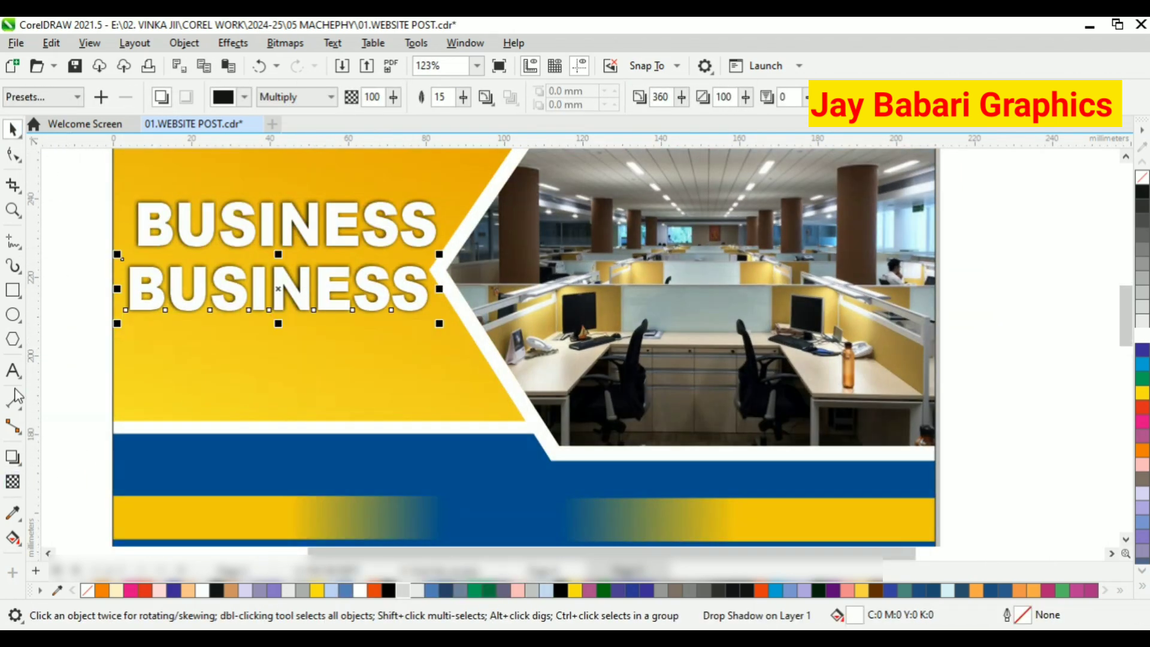
# Replace the wording of the lower BUSINESS duplicate with NAME.
pyautogui.click(13, 370)
pyautogui.click(414, 285)
pyautogui.press('BackSpace')
pyautogui.press('BackSpace')
pyautogui.press('BackSpace')
pyautogui.press('BackSpace')
pyautogui.press('BackSpace')
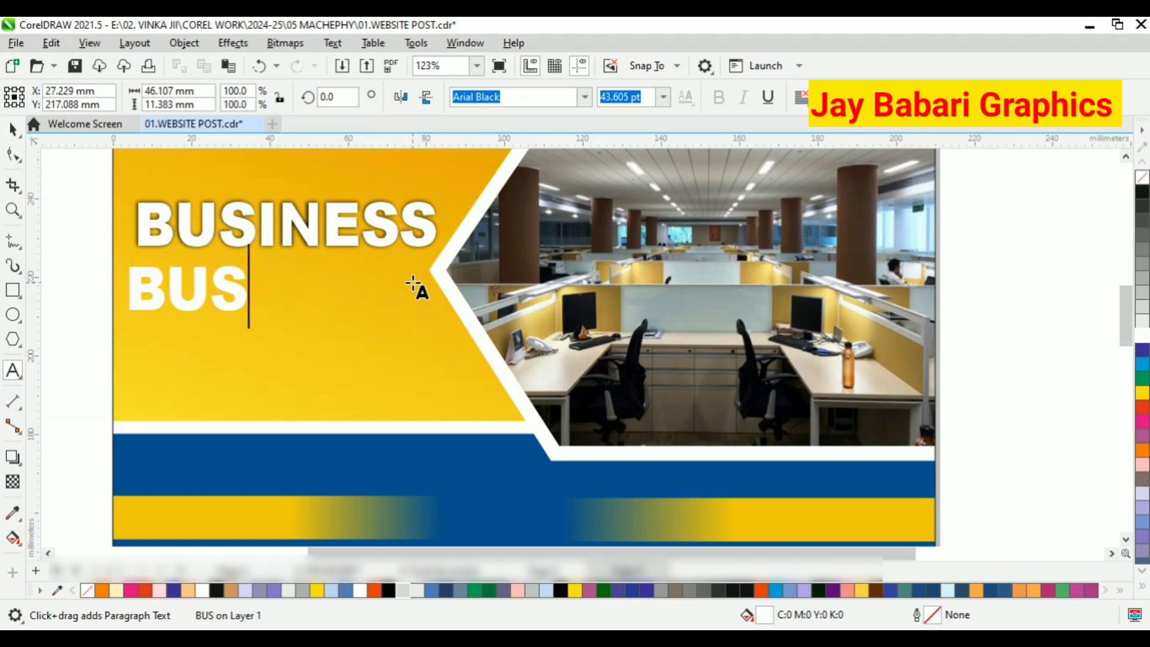
pyautogui.press('BackSpace')
pyautogui.press('BackSpace')
pyautogui.press('BackSpace')
pyautogui.write('NAME')
pyautogui.click(12, 128)
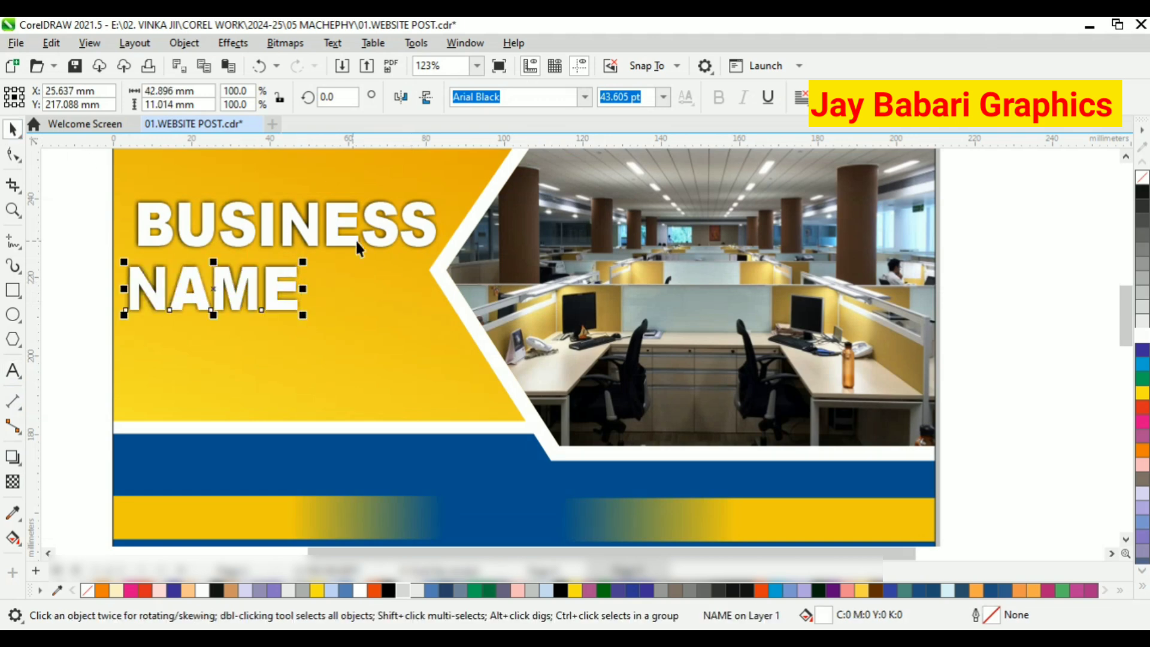
# Shift NAME to sit roughly centred under BUSINESS and fill it cyan (C100), trying red (M100 Y100) first.
pyautogui.moveTo(210, 287); pyautogui.dragTo(270, 288)
pyautogui.click(1142, 407)
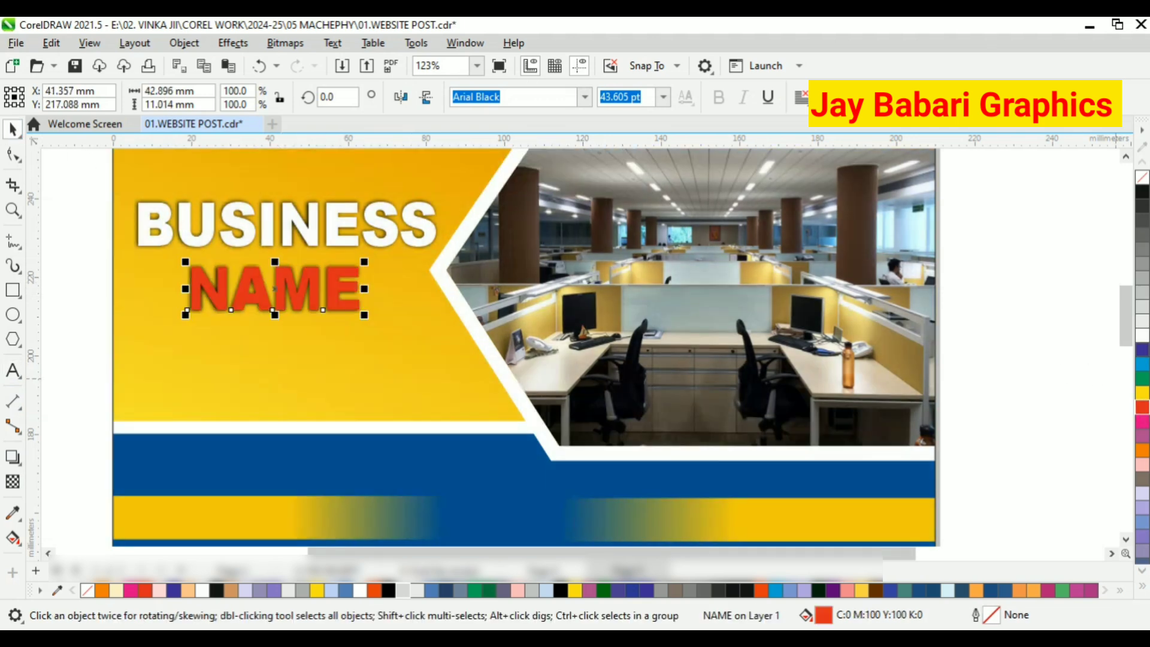
pyautogui.doubleClick(824, 617)
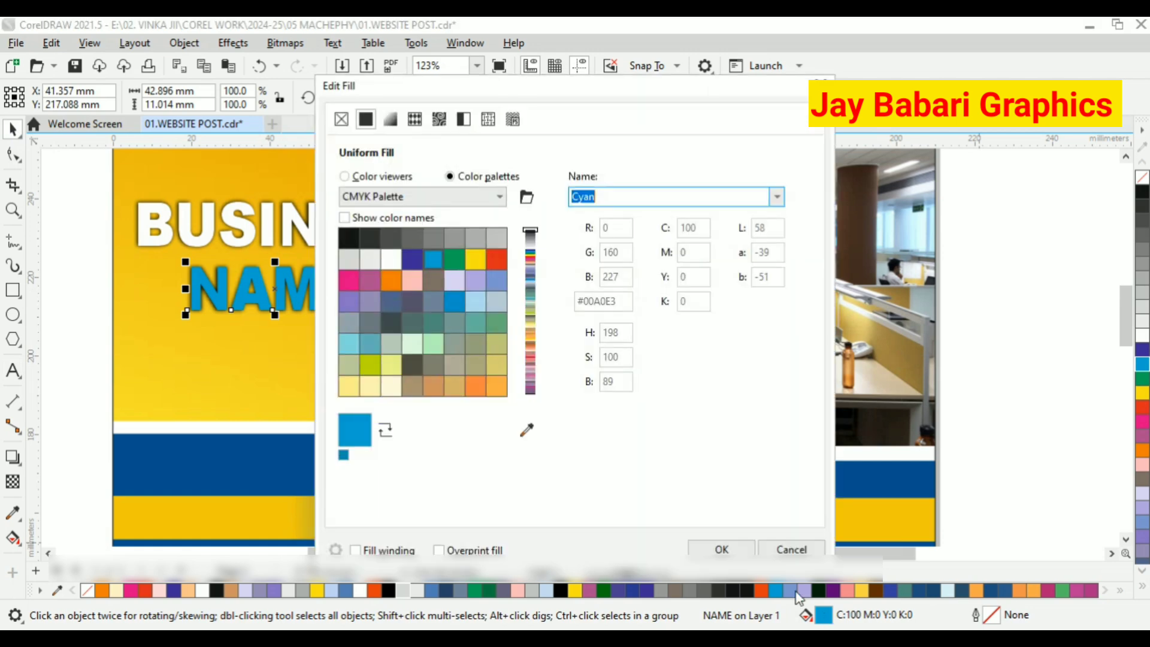
pyautogui.moveTo(583, 91); pyautogui.dragTo(722, 108)
pyautogui.click(498, 196)
pyautogui.moveTo(551, 241)
pyautogui.mouseDown()
pyautogui.moveTo(693, 249)
pyautogui.moveTo(539, 239)
pyautogui.moveTo(557, 269)
pyautogui.moveTo(705, 235)
pyautogui.moveTo(668, 346)
pyautogui.moveTo(670, 216)
pyautogui.moveTo(672, 232)
pyautogui.mouseUp()
pyautogui.click(929, 565)
# Nudge the cyan NAME text about 2 mm to the left beneath BUSINESS.
pyautogui.rightClick(297, 289)
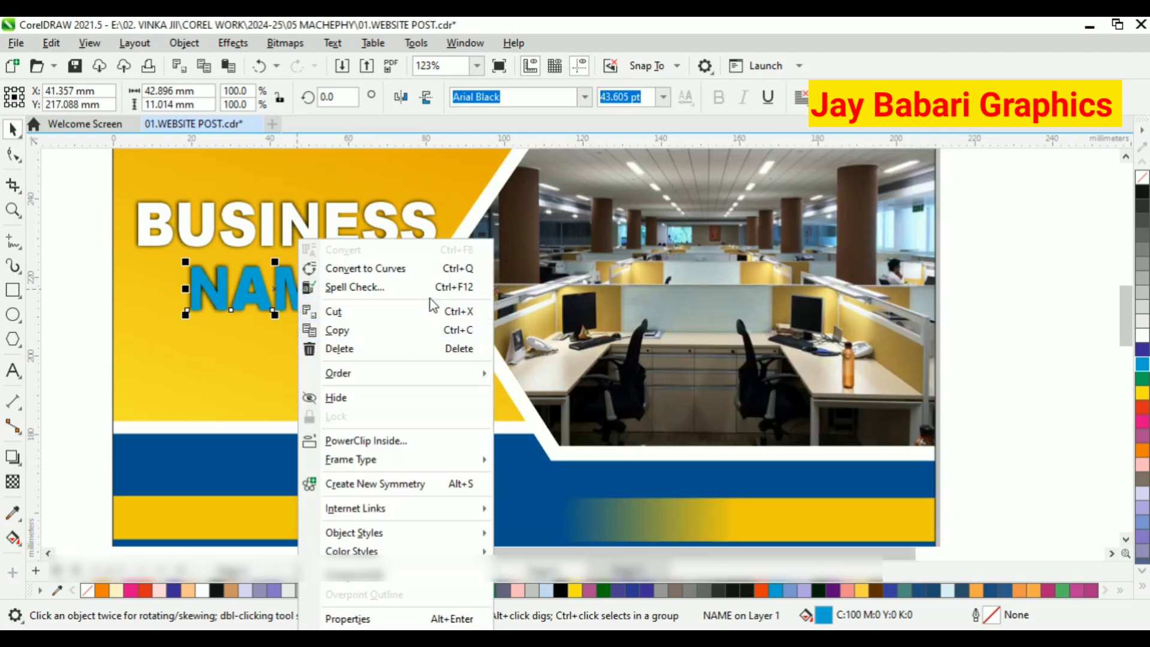
pyautogui.click(127, 294)
pyautogui.click(285, 290)
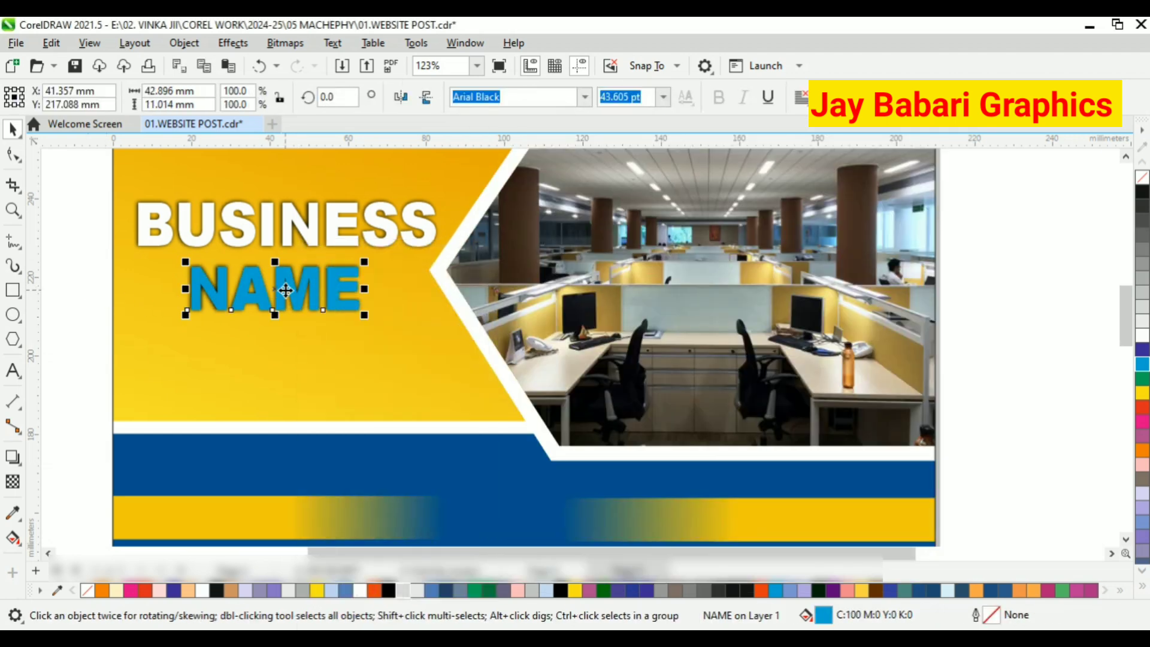
pyautogui.moveTo(289, 283)
pyautogui.mouseDown()
pyautogui.moveTo(287, 303)
pyautogui.moveTo(283, 282)
pyautogui.mouseUp()
pyautogui.rightClick(283, 281)
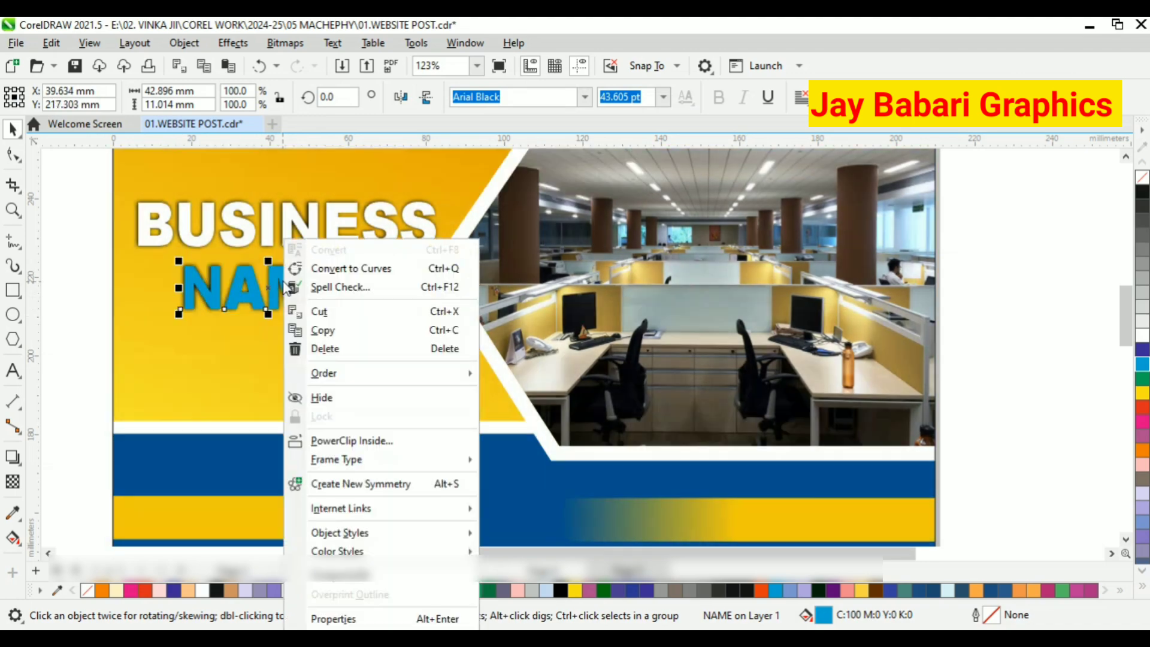
pyautogui.click(247, 343)
# Reduce the opacity of the NAME text's drop shadow to 0.
pyautogui.click(290, 288)
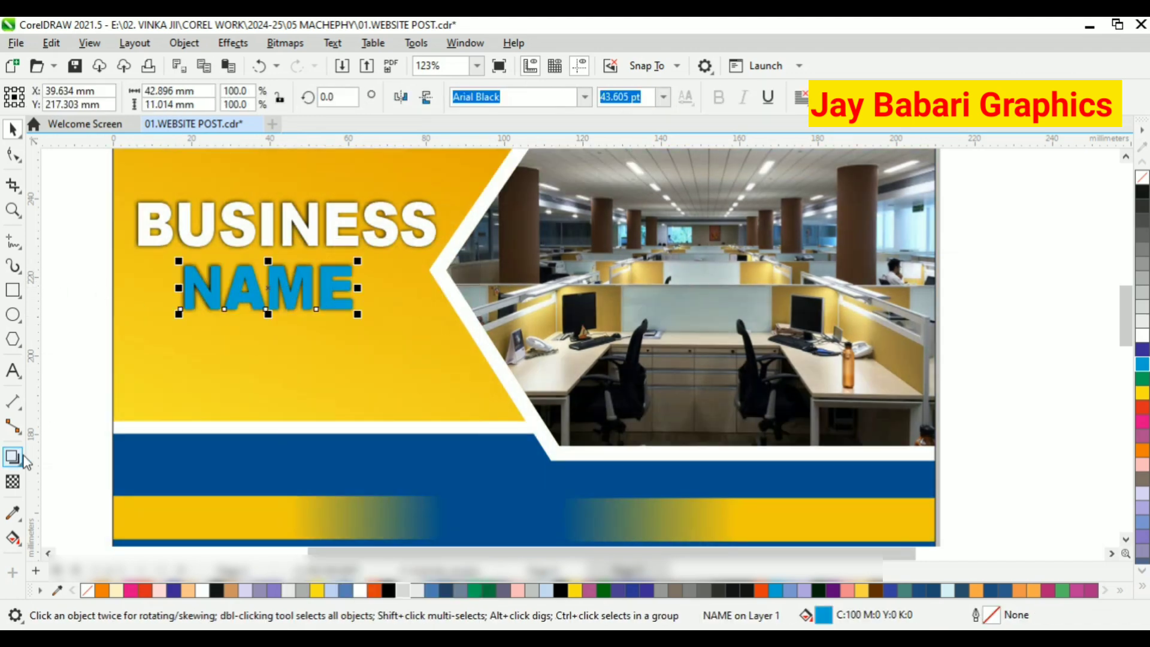
pyautogui.click(20, 458)
pyautogui.click(12, 129)
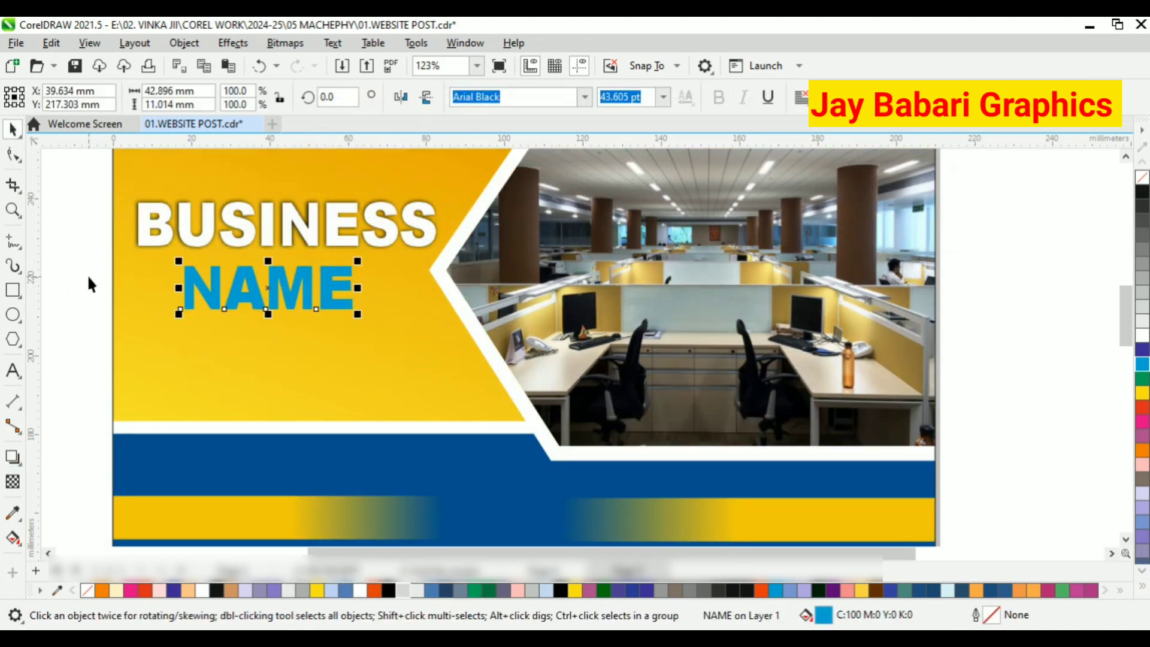
# Copy and paste the NAME text, offsetting the duplicate slightly down and to the right of the original.
pyautogui.scroll(3, 223, 302)
pyautogui.rightClick(223, 302)
pyautogui.click(280, 331)
pyautogui.scroll(-2, 89, 307)
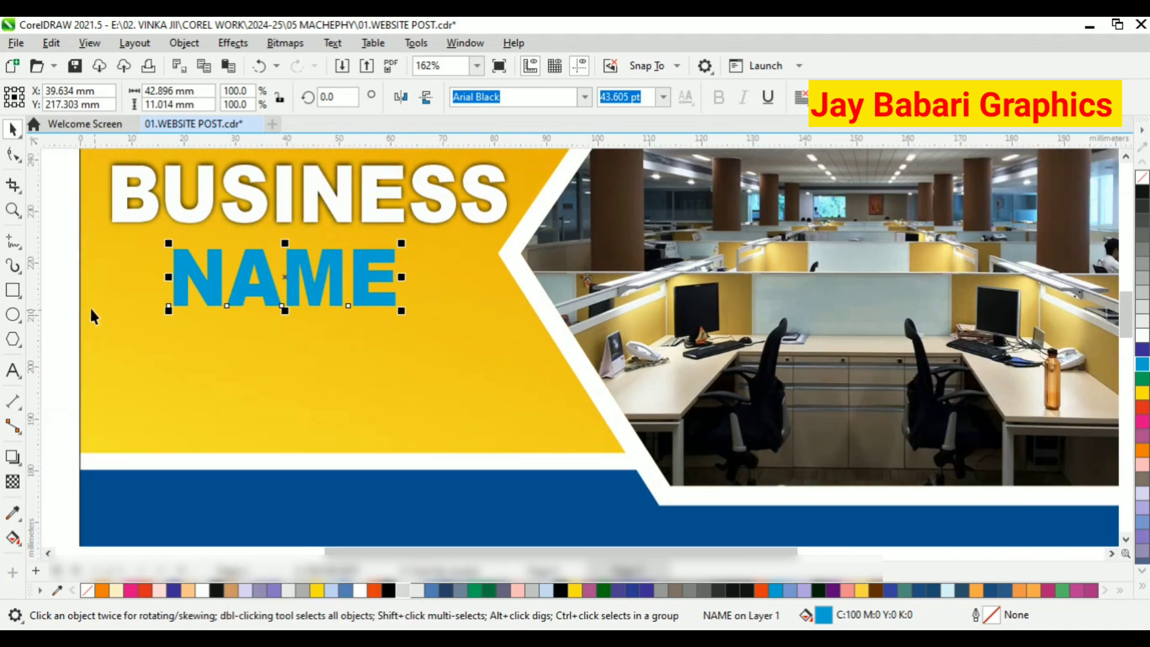
pyautogui.rightClick(76, 296)
pyautogui.click(154, 422)
pyautogui.scroll(5, 288, 300)
pyautogui.moveTo(288, 301); pyautogui.dragTo(293, 306)
pyautogui.scroll(2, 309, 222)
# Fill the original NAME text behind the cyan duplicate with black.
pyautogui.click(289, 204)
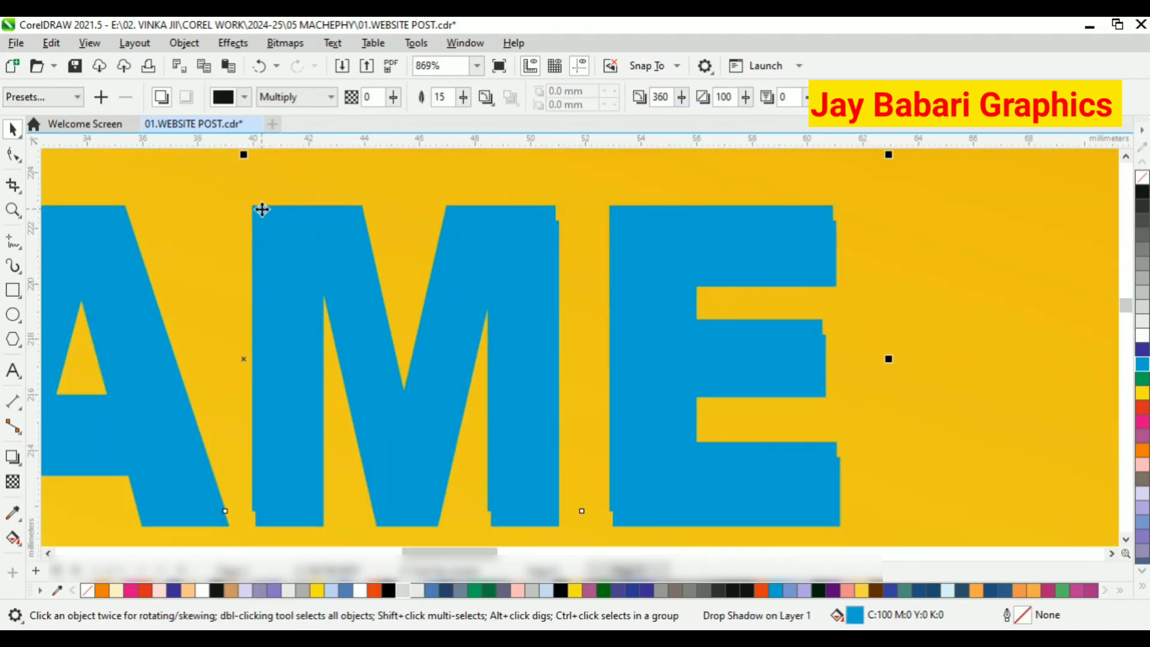
pyautogui.scroll(-2, 287, 234)
pyautogui.click(1142, 192)
pyautogui.scroll(-3, 575, 291)
pyautogui.click(170, 269)
# Move the cyan NAME text slightly upward so the black copy forms an edge along its lower side.
pyautogui.scroll(-1, 331, 329)
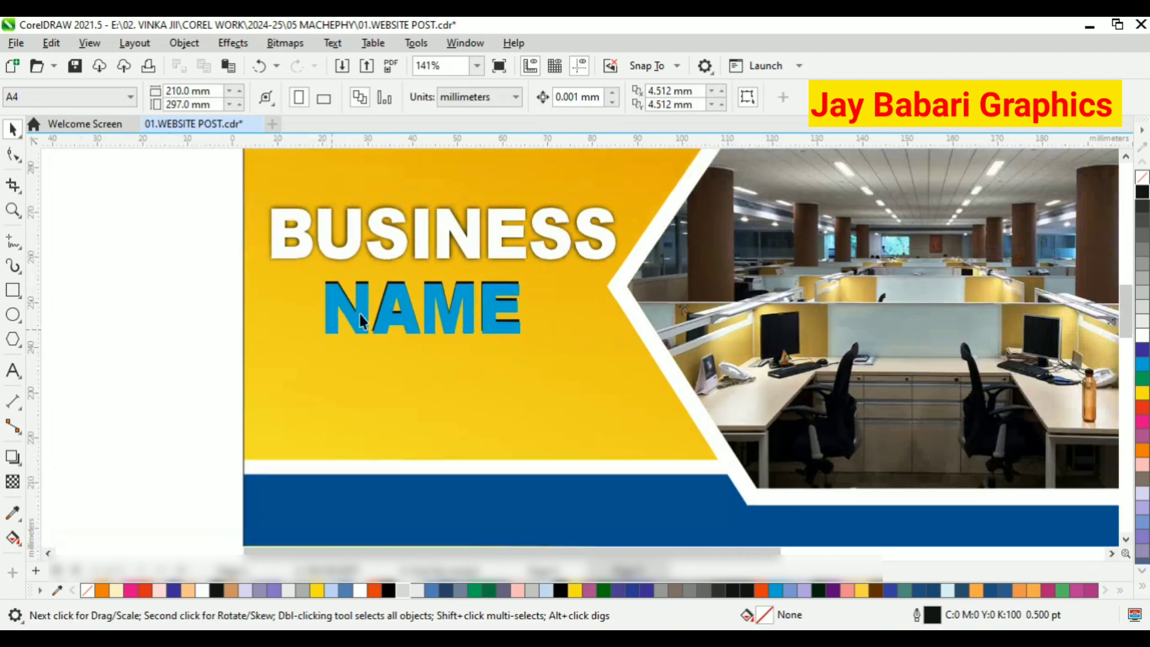
pyautogui.scroll(1, 419, 249)
pyautogui.scroll(-1, 455, 288)
pyautogui.scroll(4, 440, 338)
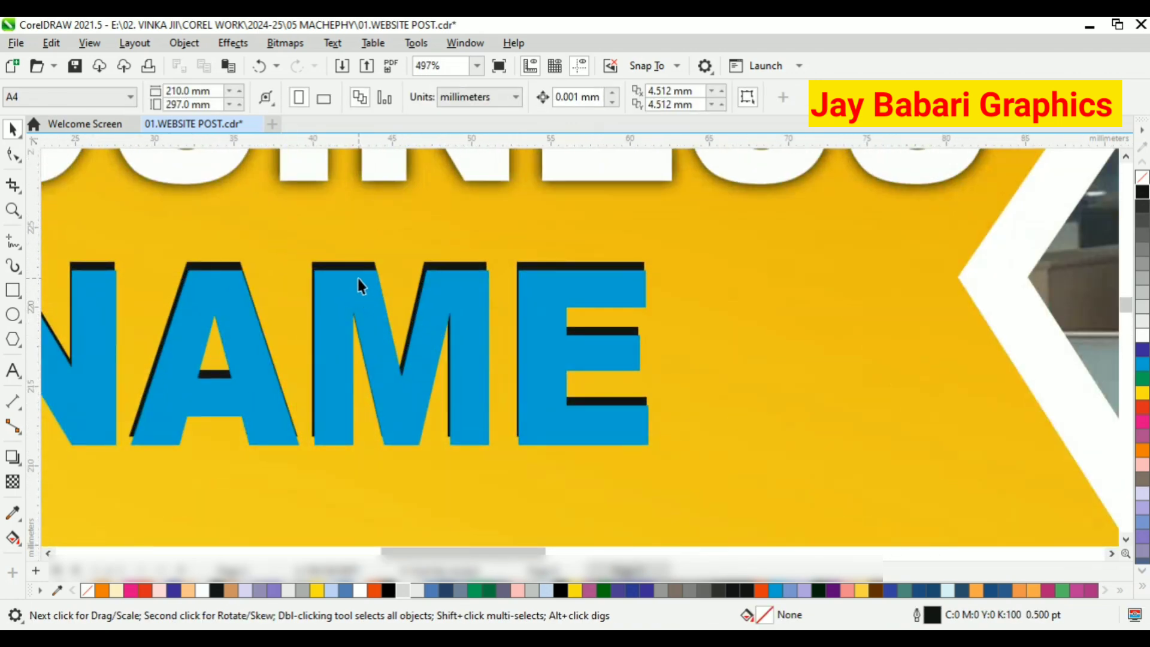
pyautogui.scroll(1, 357, 278)
pyautogui.moveTo(358, 279); pyautogui.dragTo(354, 257)
pyautogui.scroll(-1, 385, 311)
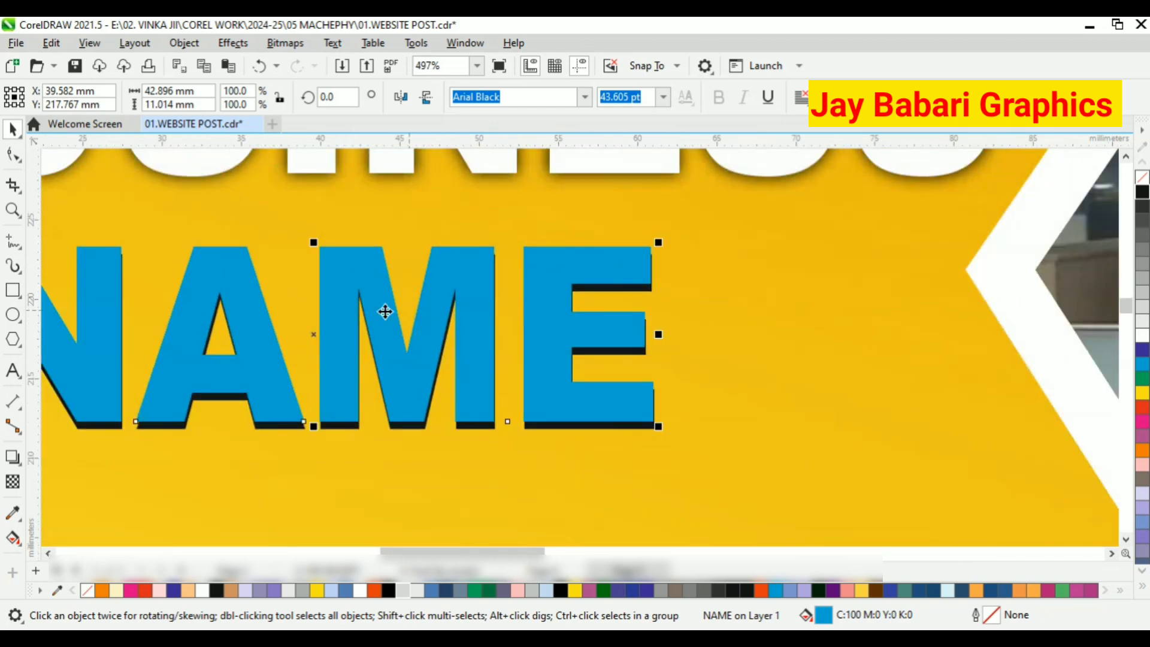
# Nudge the cyan NAME text slightly right so the black edge runs mainly beneath the letters.
pyautogui.scroll(3, 385, 311)
pyautogui.moveTo(367, 308); pyautogui.dragTo(369, 307)
pyautogui.scroll(-1, 427, 254)
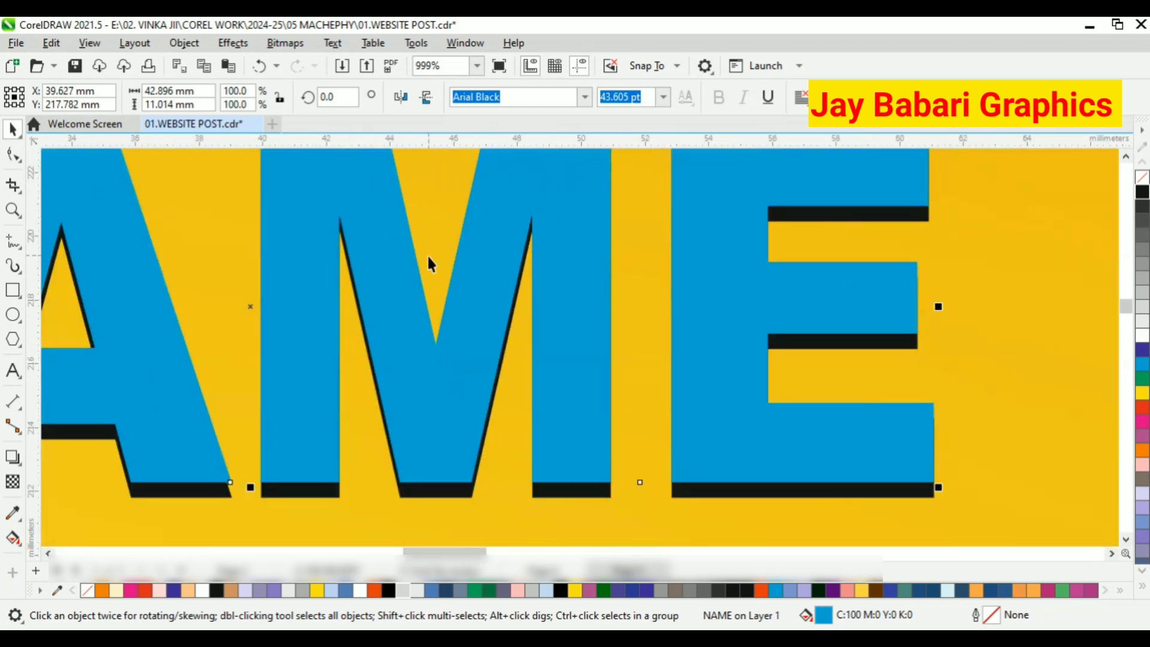
pyautogui.scroll(-3, 428, 264)
pyautogui.click(65, 328)
pyautogui.scroll(2, 503, 308)
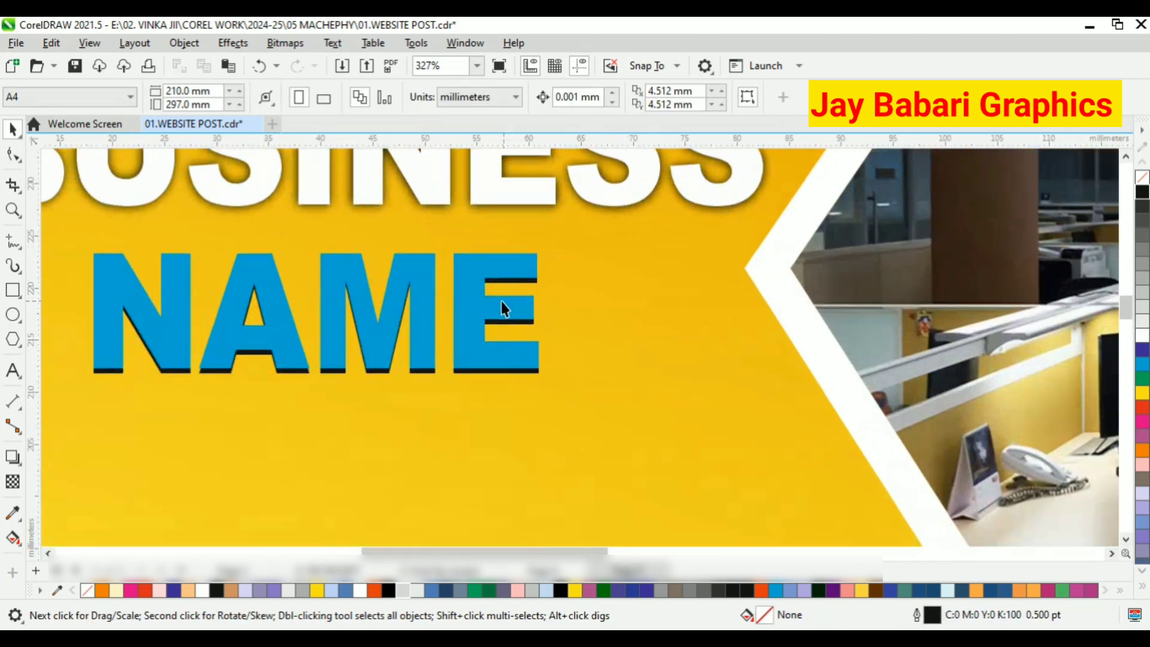
# Move the cyan NAME text slightly down and left so the black copy shows only along the letters' right sides.
pyautogui.scroll(1, 503, 308)
pyautogui.doubleClick(484, 308)
pyautogui.click(13, 130)
pyautogui.moveTo(463, 295); pyautogui.dragTo(462, 300)
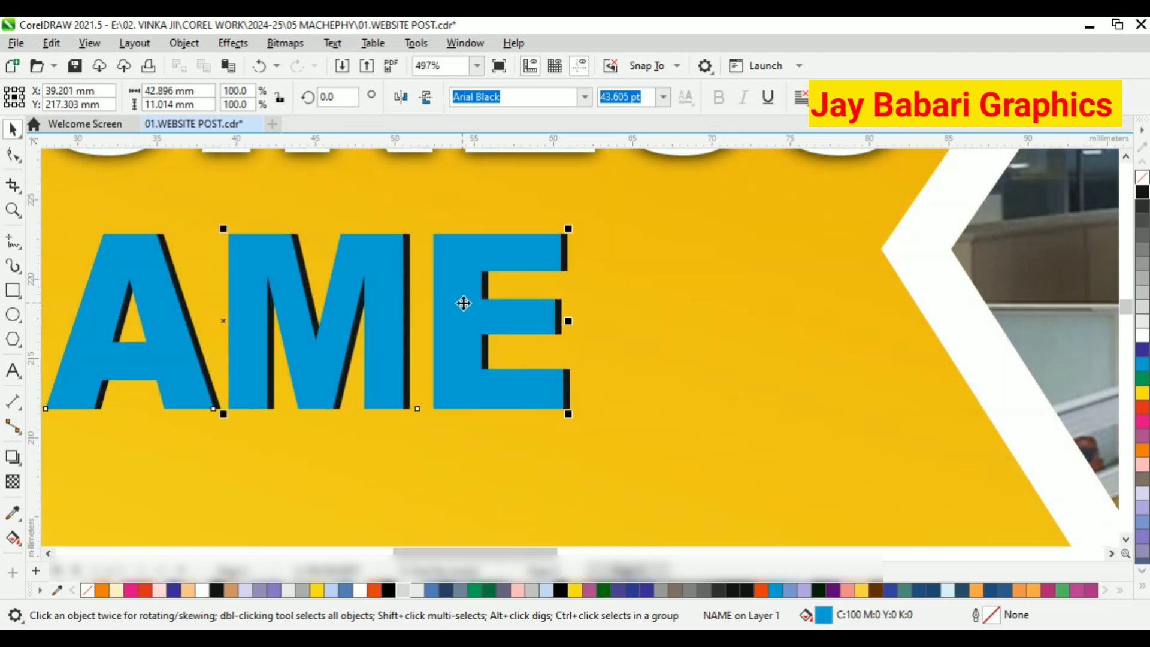
pyautogui.scroll(-2, 462, 300)
pyautogui.click(202, 267)
# Group the three objects that make up the NAME text.
pyautogui.scroll(-1, 203, 271)
pyautogui.moveTo(99, 262); pyautogui.dragTo(509, 383)
pyautogui.rightClick(423, 315)
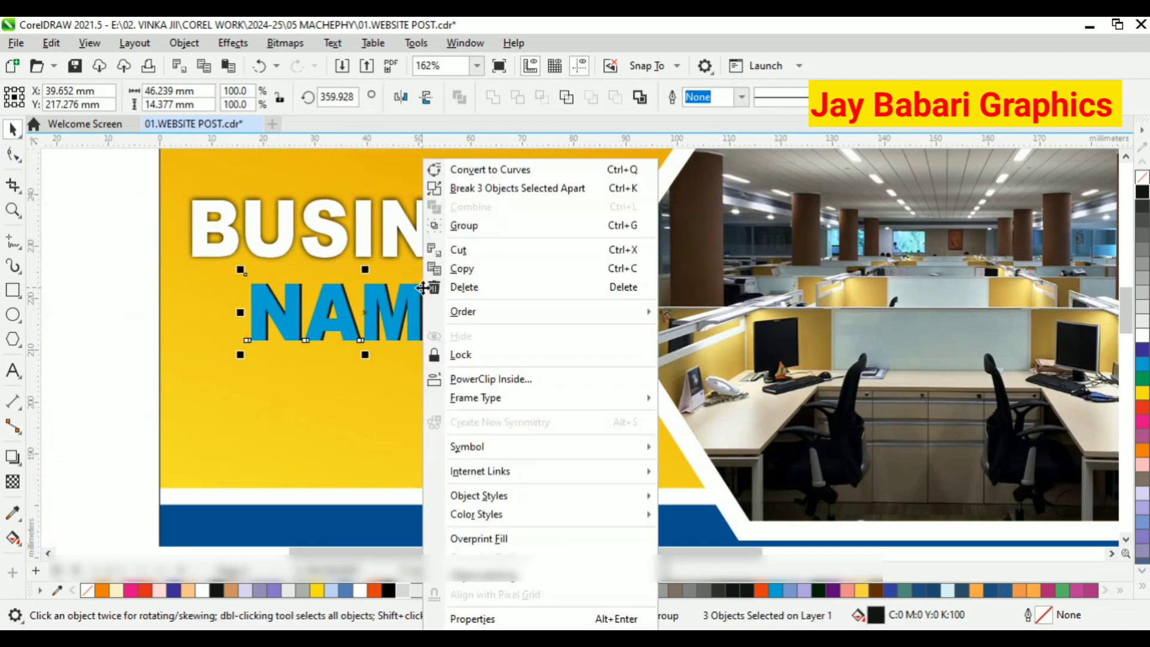
pyautogui.click(466, 226)
pyautogui.click(118, 312)
pyautogui.scroll(-2, 225, 287)
pyautogui.scroll(3, 318, 326)
# Enlarge the white BUSINESS text slightly, keeping its proportions.
pyautogui.click(298, 231)
pyautogui.scroll(-2, 308, 231)
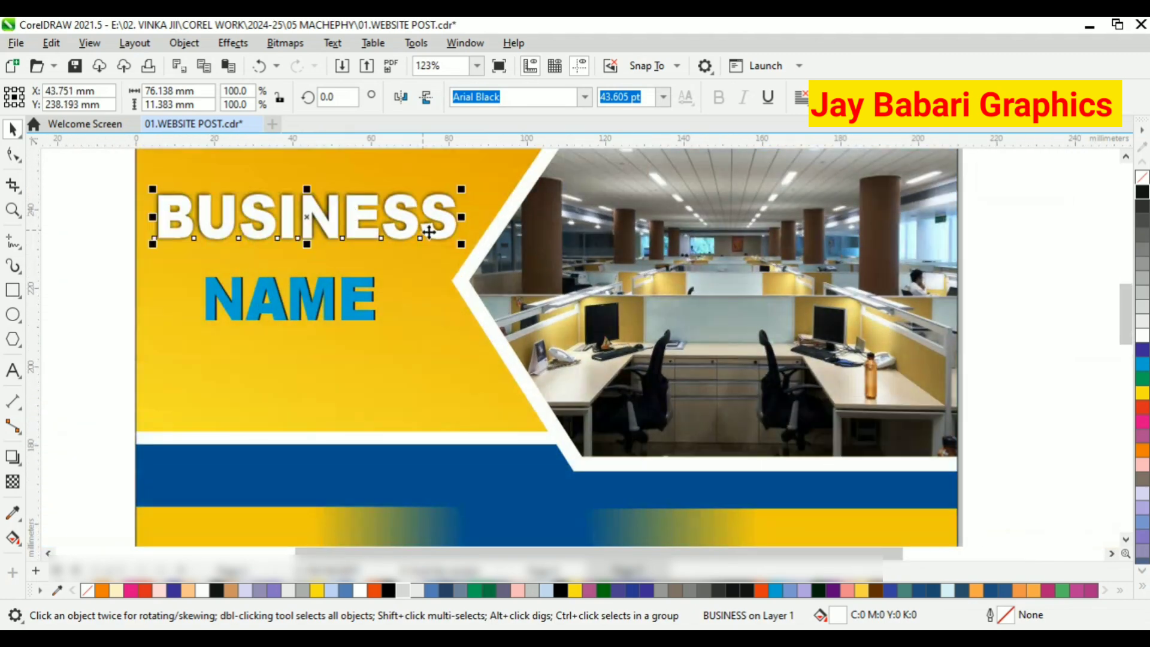
pyautogui.moveTo(462, 245); pyautogui.dragTo(479, 259)
# Scale the NAME group to about 50.7 × 15.8 mm and move it closer beneath BUSINESS.
pyautogui.click(366, 304)
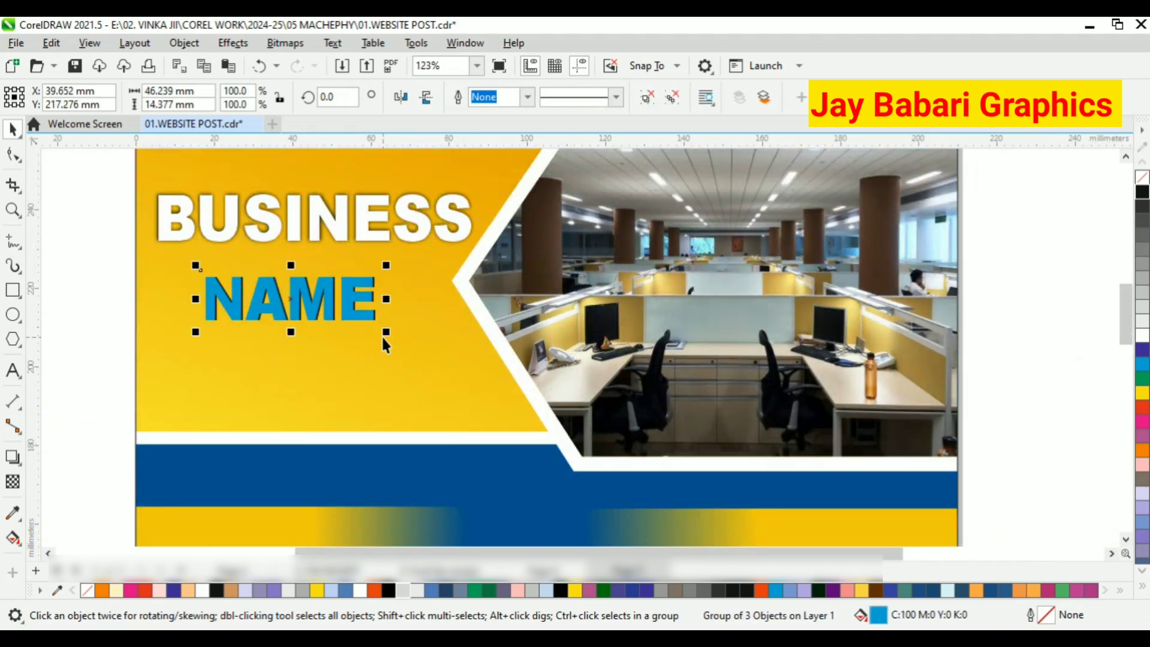
pyautogui.moveTo(386, 333); pyautogui.dragTo(403, 340)
pyautogui.moveTo(364, 294); pyautogui.dragTo(363, 284)
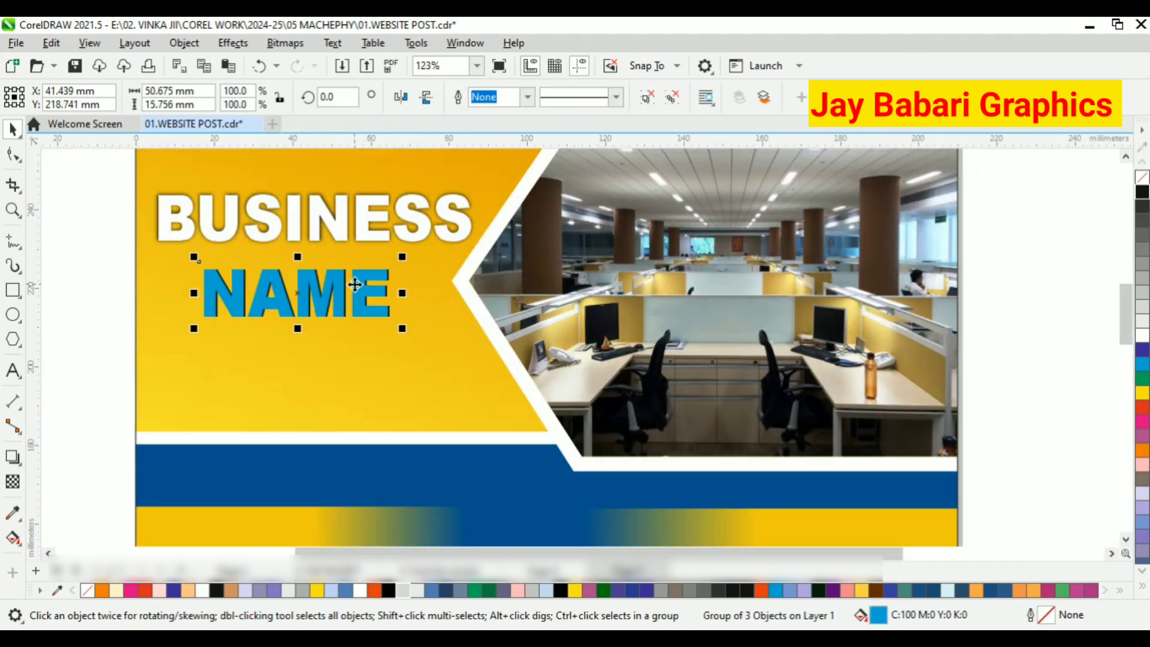
# Add the text 2025 on the yellow panel, enlarge it and place it beneath NAME.
pyautogui.click(13, 370)
pyautogui.click(168, 377)
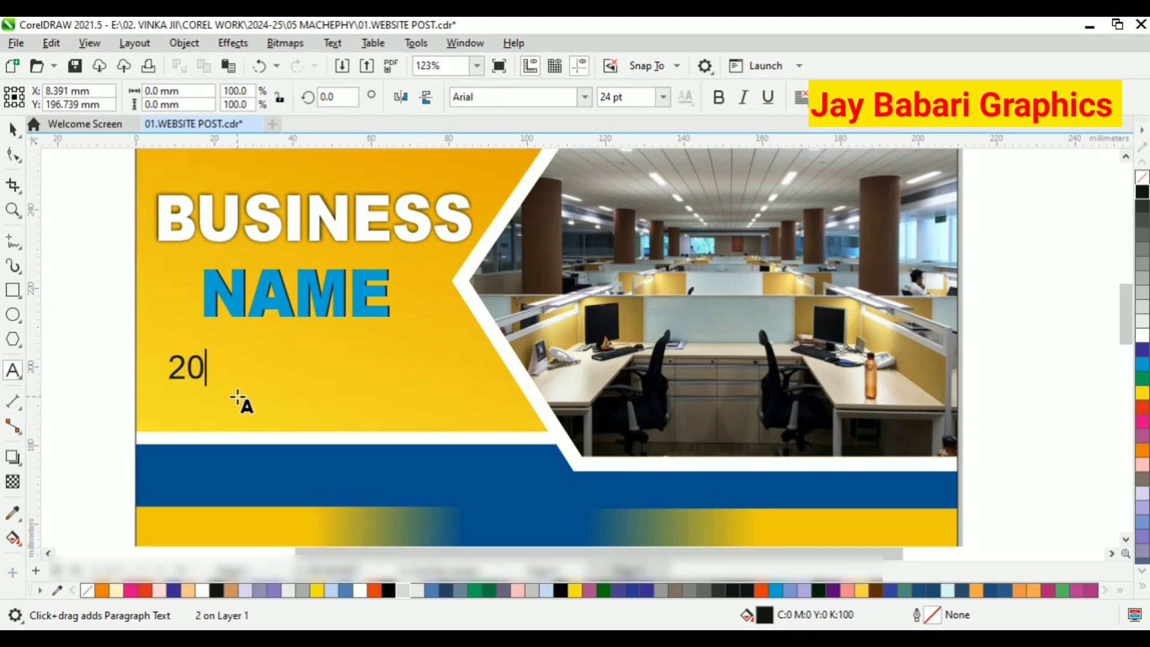
pyautogui.click(10, 129)
pyautogui.moveTo(246, 383); pyautogui.dragTo(364, 424)
pyautogui.moveTo(343, 385); pyautogui.dragTo(343, 352)
# Set the 2025 text in Arial Black at about 66 pt and fill it with red.
pyautogui.click(585, 98)
pyautogui.click(545, 145)
pyautogui.scroll(1, 358, 383)
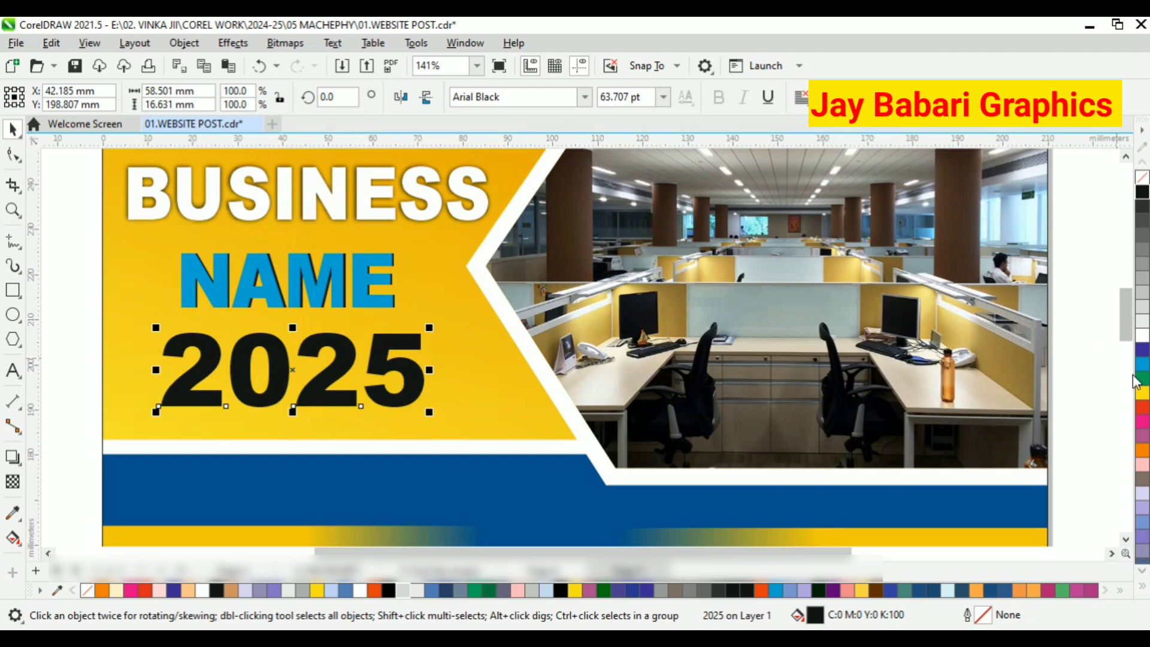
pyautogui.click(1142, 407)
pyautogui.scroll(-1, 225, 378)
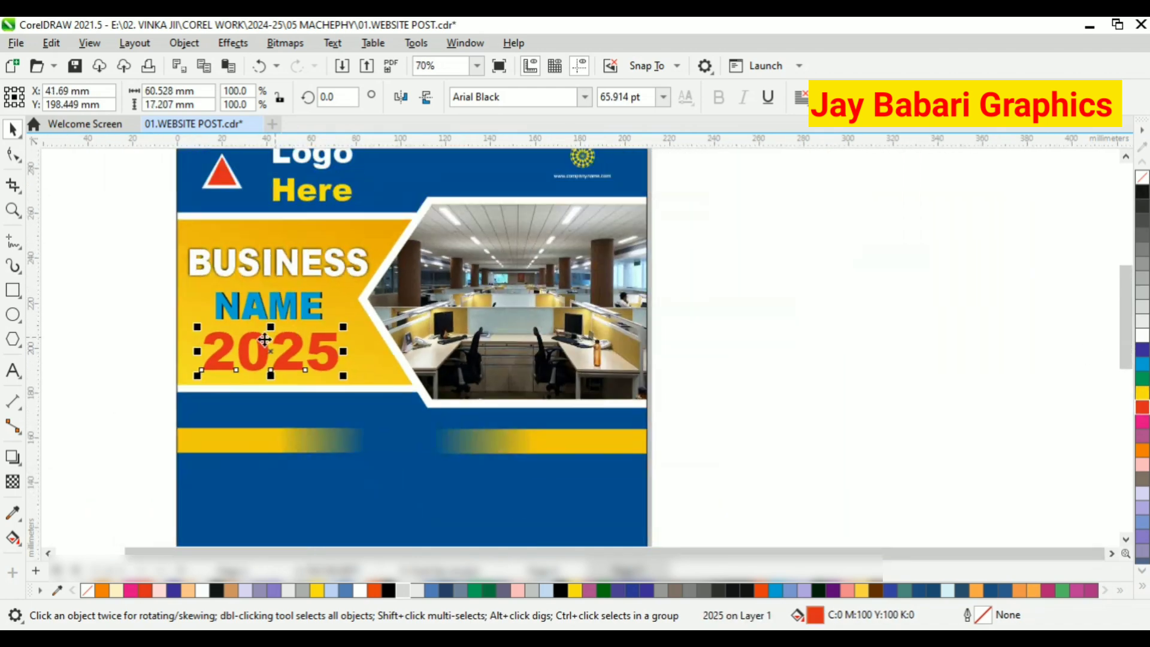
pyautogui.press('Escape')
# Centre BUSINESS, NAME and 2025 horizontally on one another and move the block slightly up on the yellow panel.
pyautogui.scroll(1, 264, 334)
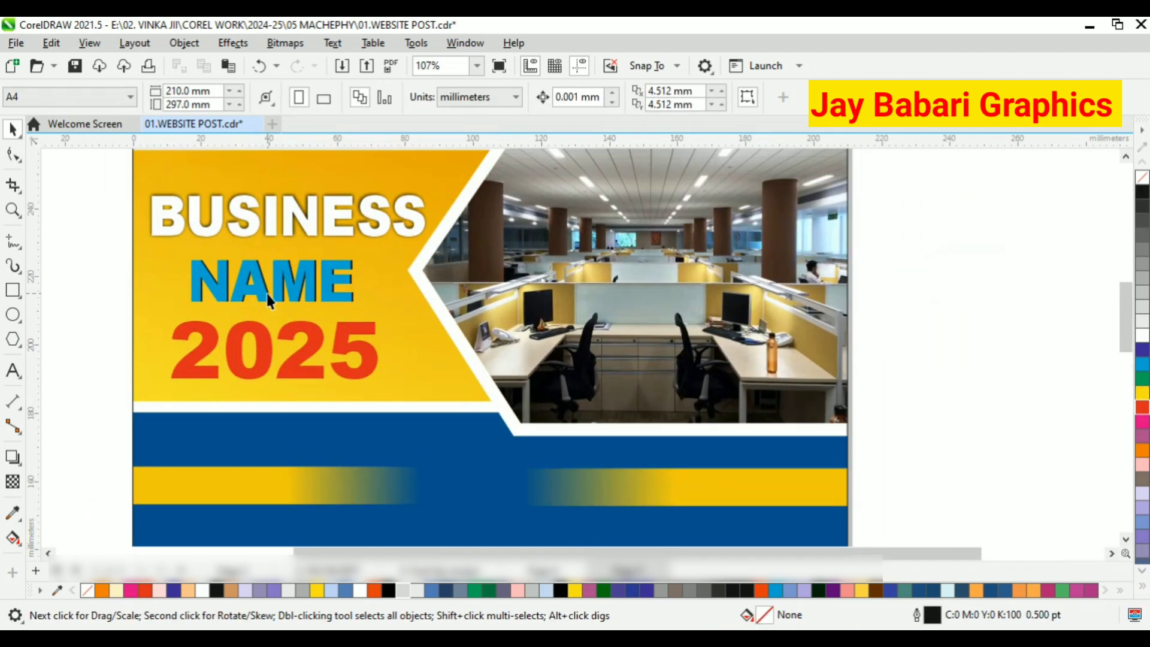
pyautogui.moveTo(99, 186); pyautogui.dragTo(434, 412)
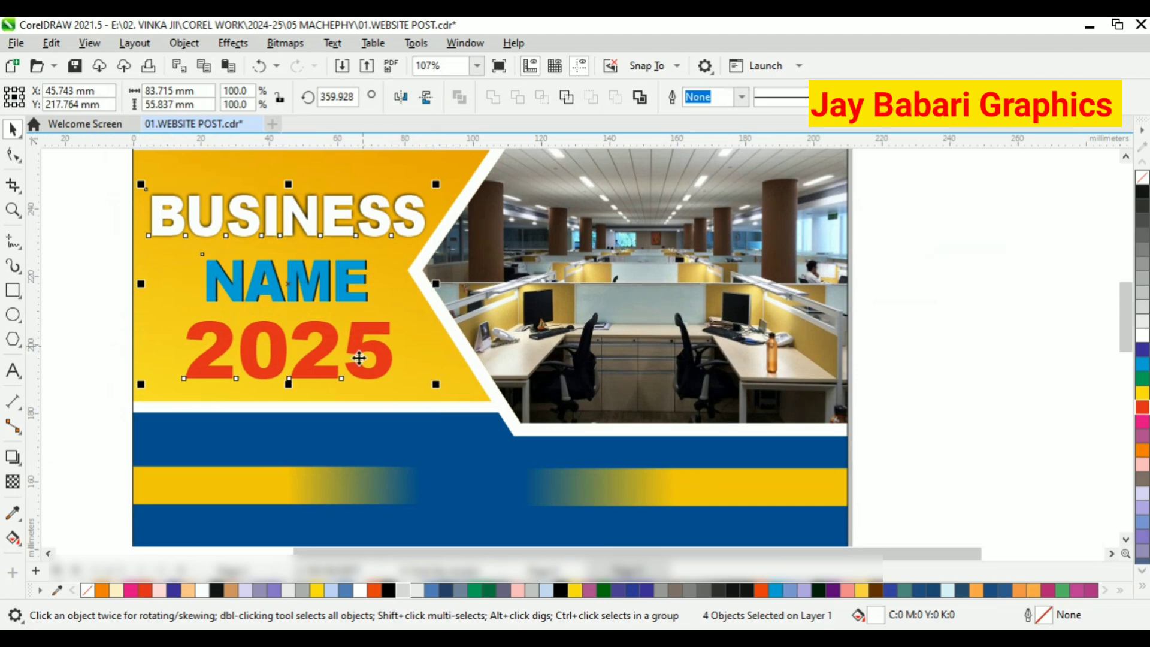
pyautogui.scroll(3, 326, 262)
pyautogui.scroll(-3, 326, 263)
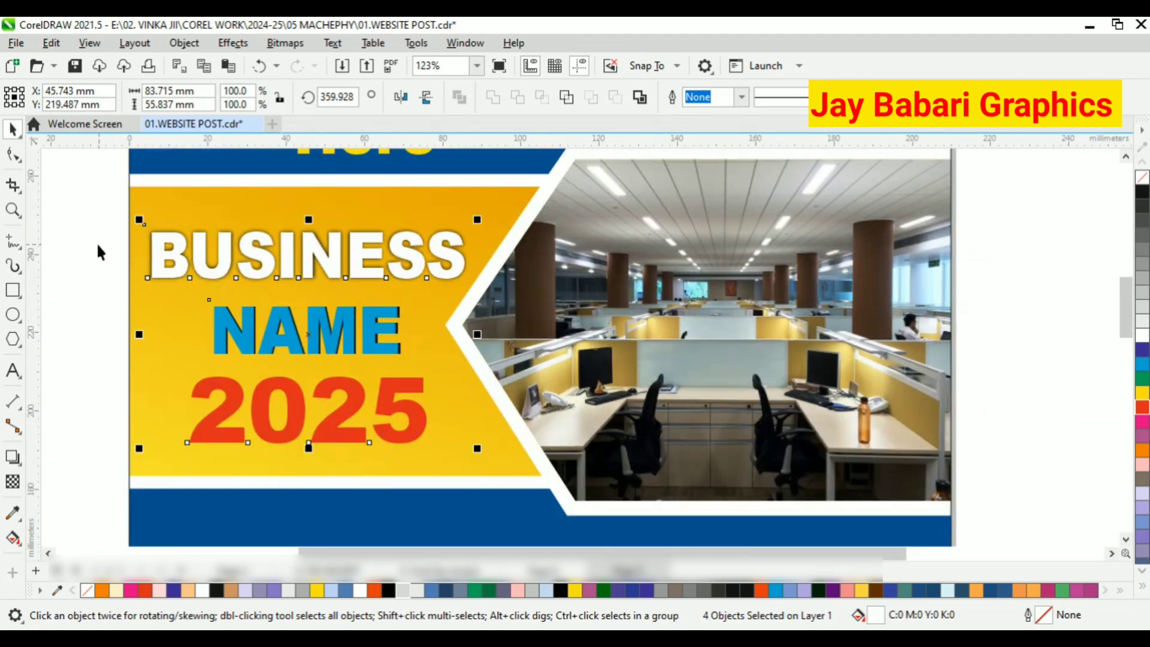
pyautogui.click(96, 242)
pyautogui.scroll(2, 190, 206)
pyautogui.scroll(-3, 232, 273)
pyautogui.scroll(3, 287, 281)
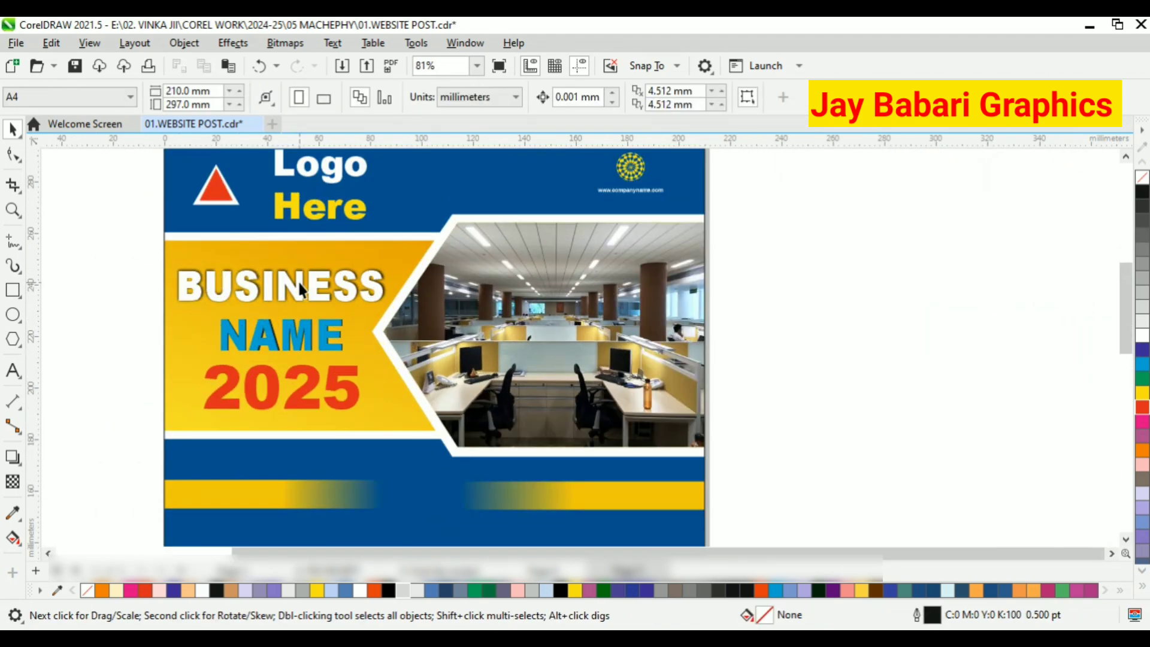
# Duplicate the red 2025 text, offsetting the copy slightly downward from the original.
pyautogui.click(265, 367)
pyautogui.scroll(4, 302, 335)
pyautogui.moveTo(302, 335); pyautogui.dragTo(302, 344)
pyautogui.scroll(-3, 301, 341)
pyautogui.scroll(-3, 323, 341)
pyautogui.click(74, 253)
pyautogui.scroll(5, 207, 277)
# Try a black fill on the rear 2025 text and a white fill on the front copy.
pyautogui.click(254, 331)
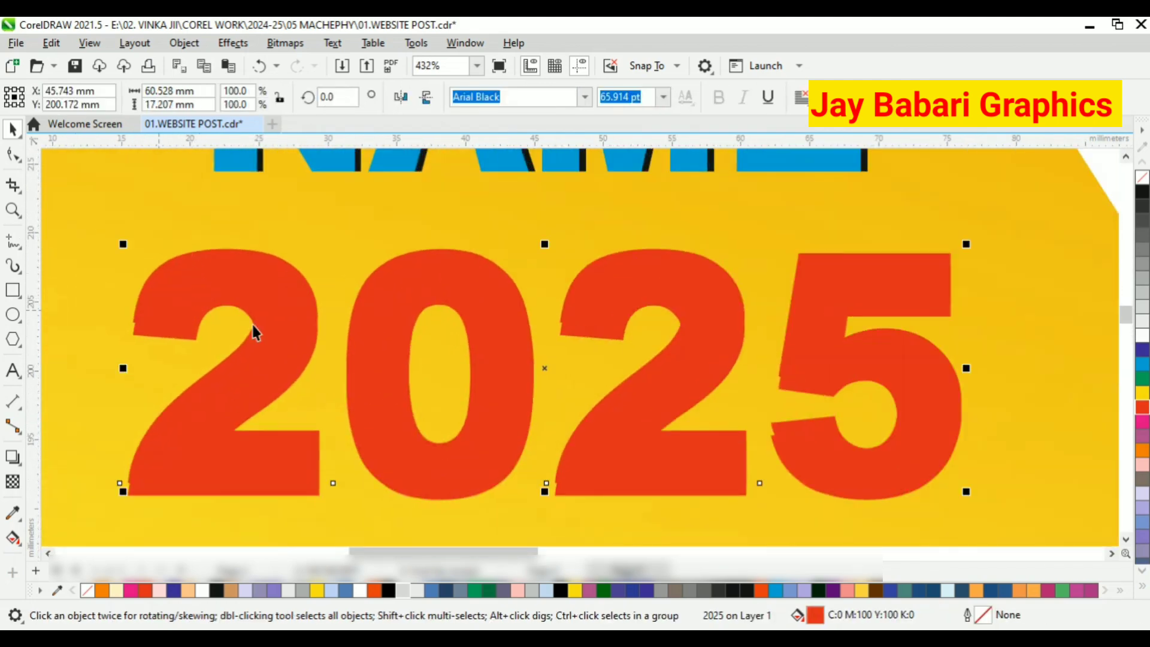
pyautogui.scroll(-3, 447, 258)
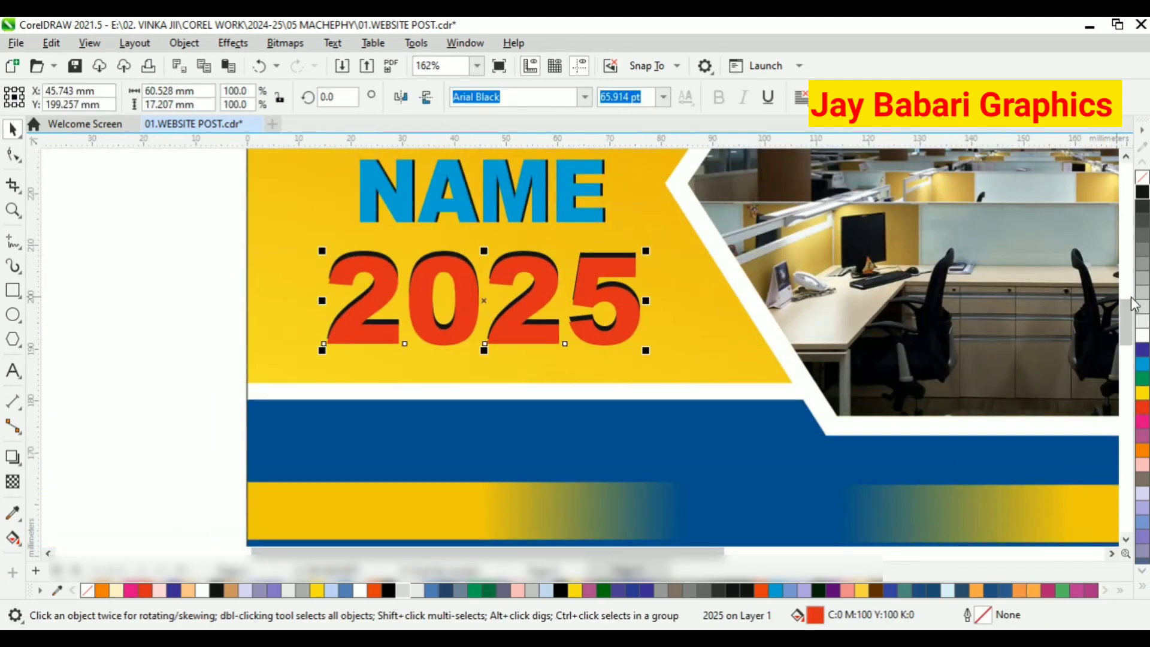
pyautogui.click(1143, 334)
pyautogui.scroll(-3, 384, 302)
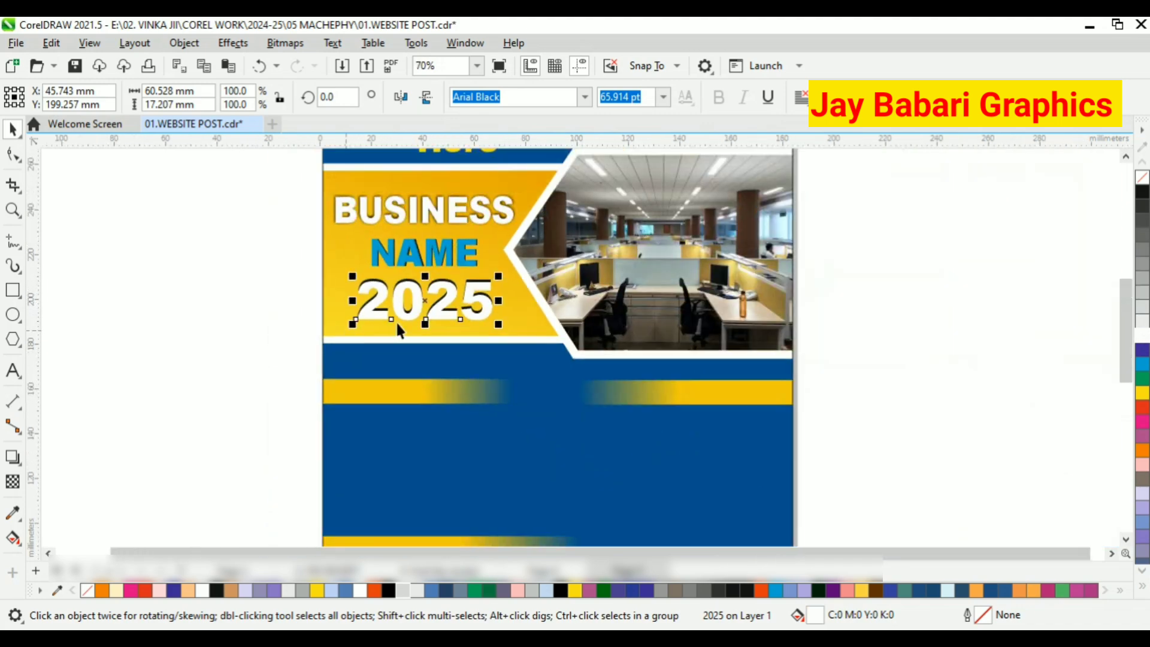
pyautogui.scroll(2, 492, 278)
pyautogui.click(160, 269)
pyautogui.click(413, 268)
pyautogui.scroll(1, 413, 268)
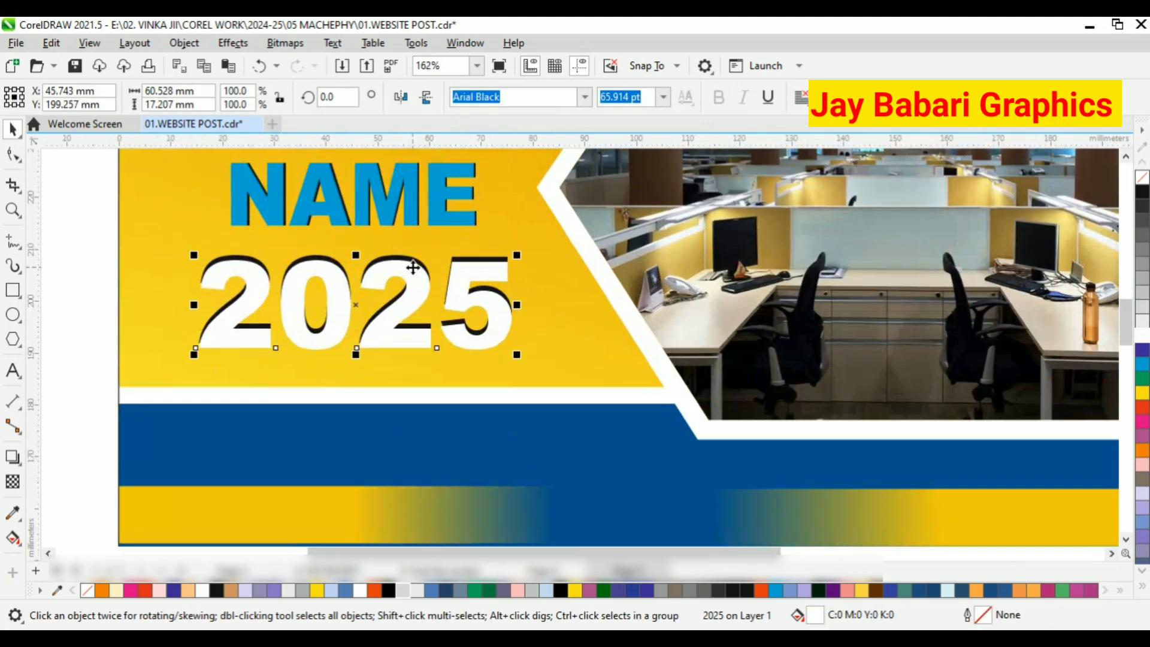
# Fill the front 2025 text with red and the copy behind it with white.
pyautogui.click(1140, 414)
pyautogui.click(1142, 334)
pyautogui.scroll(-4, 407, 308)
pyautogui.click(235, 251)
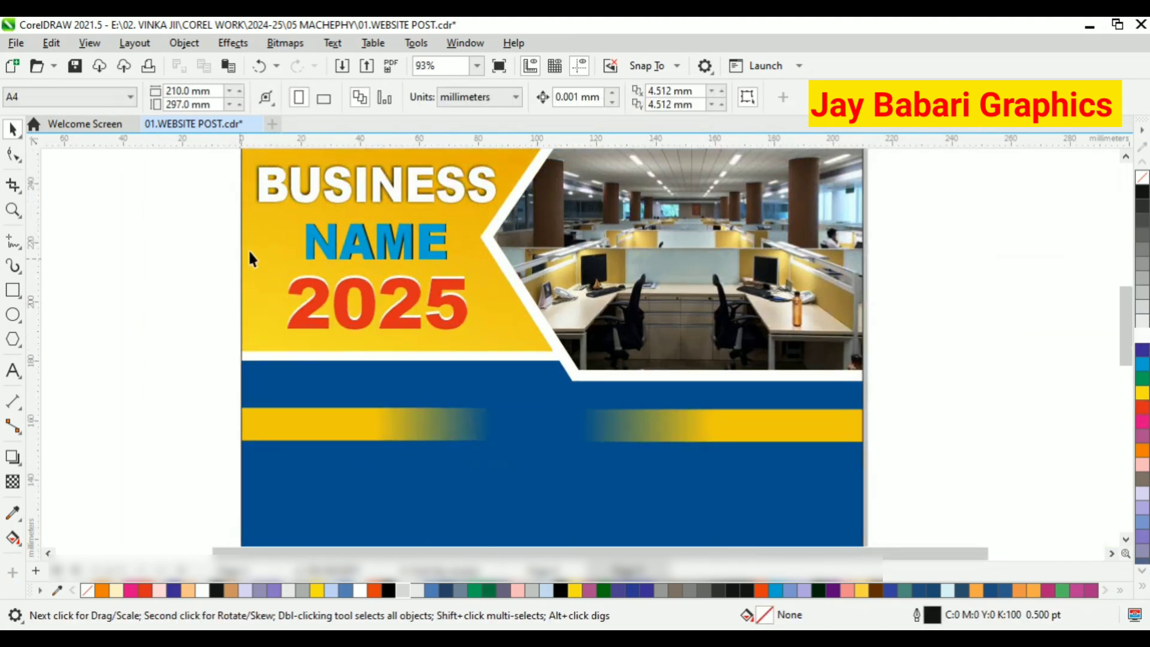
# Start a text beginning with "B" on the left yellow bar just below the headline panel.
pyautogui.scroll(-3, 250, 249)
pyautogui.scroll(-1, 281, 258)
pyautogui.scroll(1, 282, 264)
pyautogui.scroll(1, 339, 357)
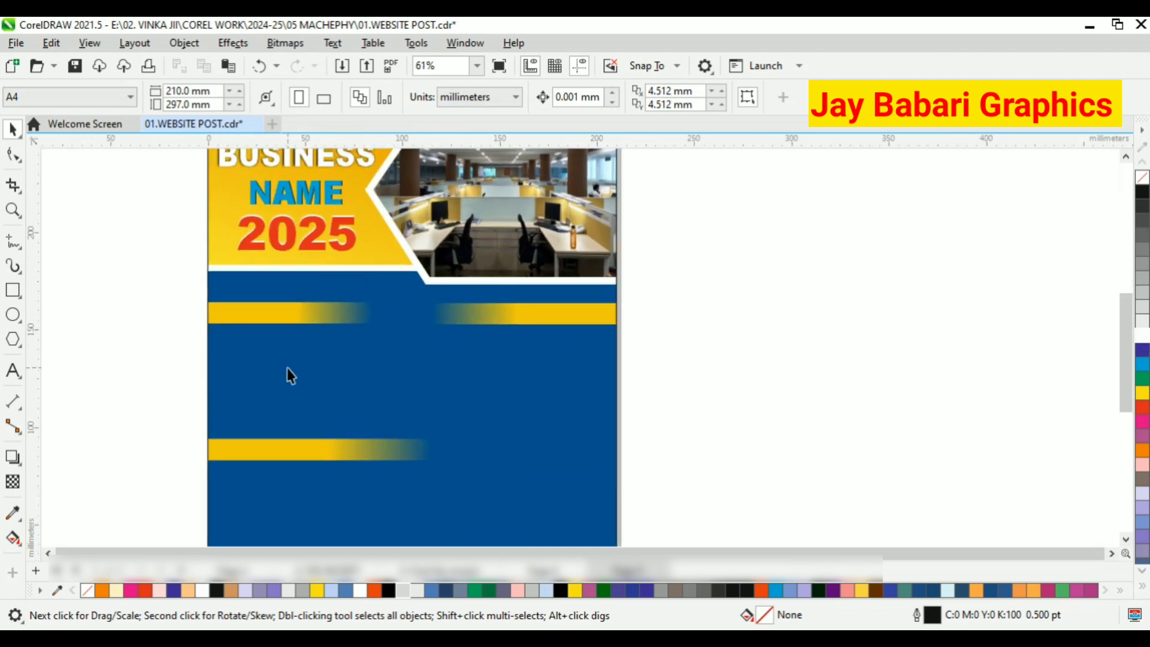
pyautogui.press('F8')
pyautogui.scroll(1, 252, 341)
pyautogui.click(238, 317)
pyautogui.write('BUSINESS TAGLINE')
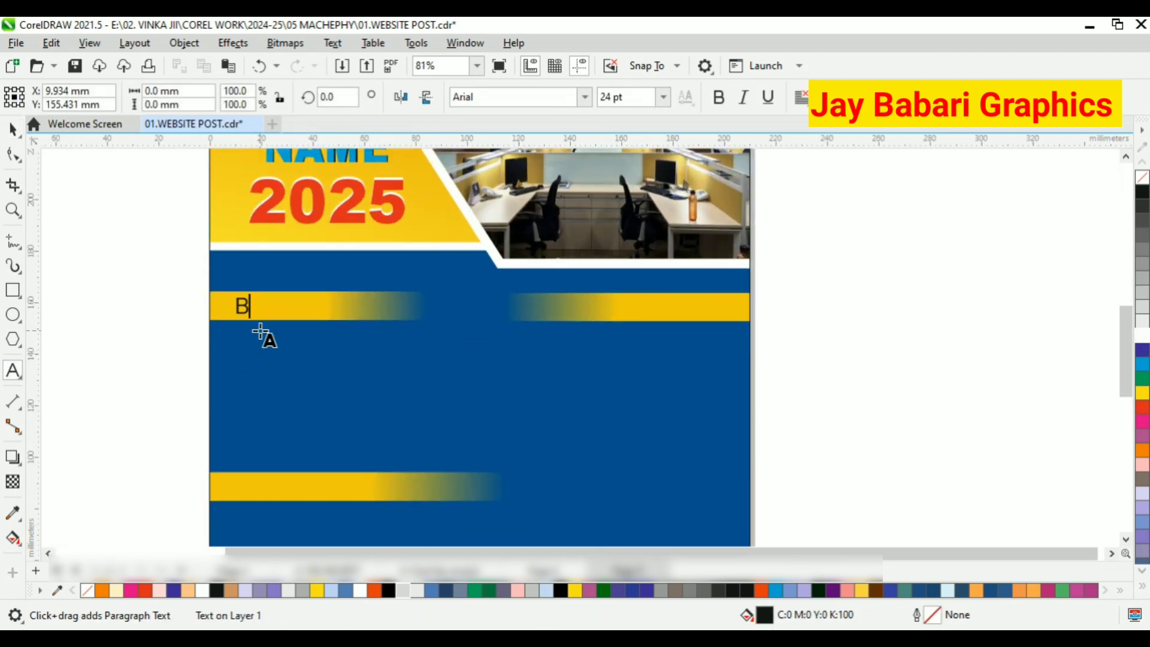
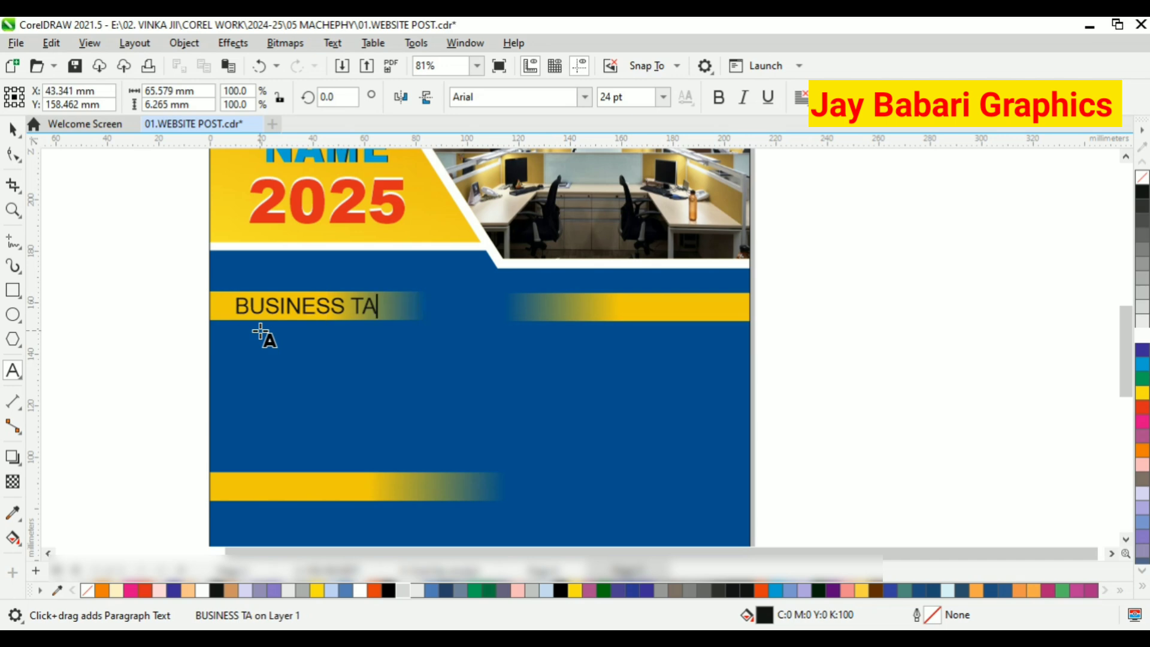
# Complete the text on the left yellow bar as BUSINESS TAGLINE, make it bold and fill it with white.
pyautogui.click(14, 133)
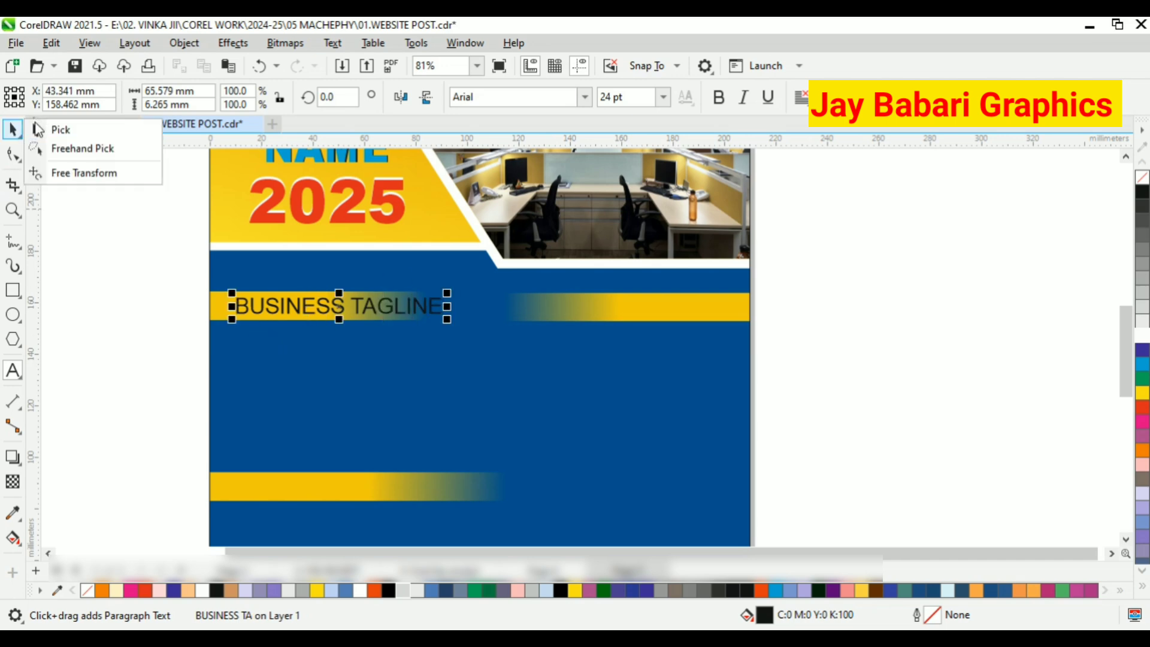
pyautogui.click(718, 97)
pyautogui.click(1142, 336)
pyautogui.scroll(1, 439, 306)
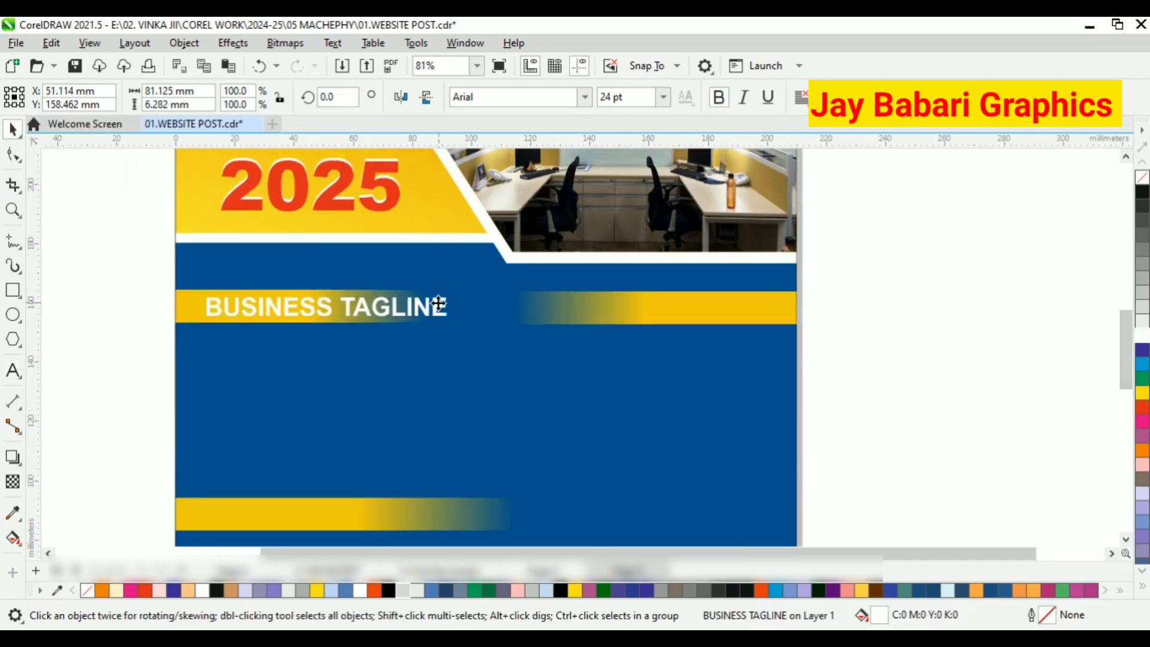
# Shrink the BUSINESS TAGLINE text to about 65 mm wide and position it near the left end of the yellow bar.
pyautogui.moveTo(453, 324); pyautogui.dragTo(427, 321)
pyautogui.scroll(2, 311, 315)
pyautogui.scroll(-2, 434, 330)
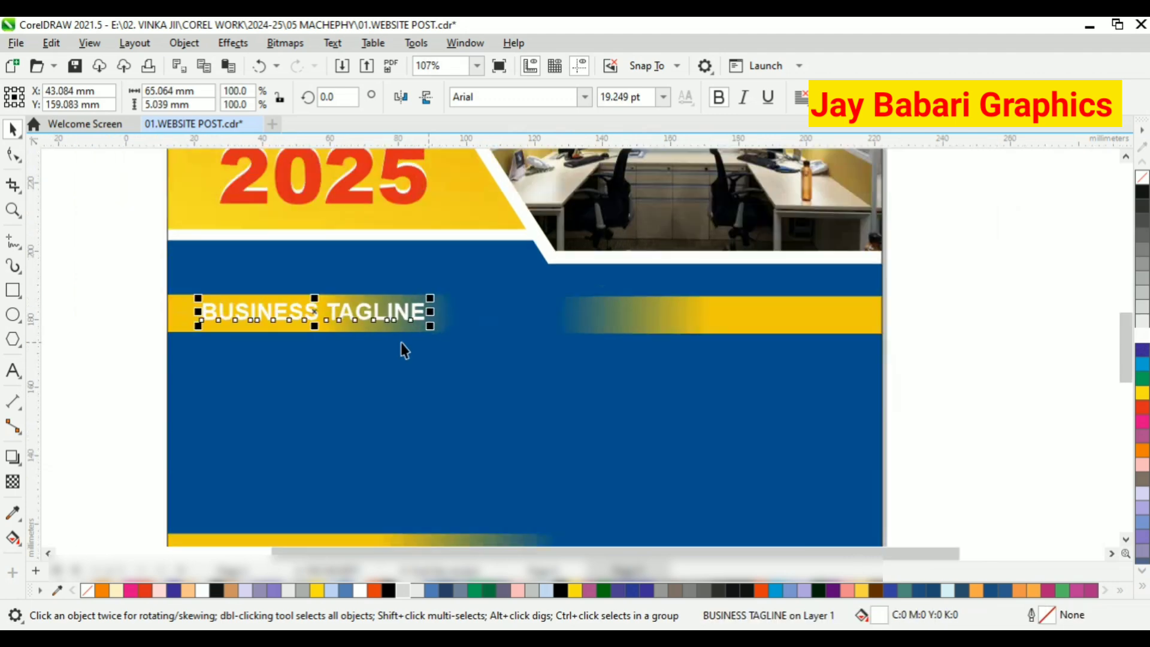
pyautogui.scroll(3, 262, 319)
pyautogui.moveTo(343, 307); pyautogui.dragTo(310, 311)
# Try orange-red and white fills on the BUSINESS TAGLINE text and settle on red.
pyautogui.click(375, 590)
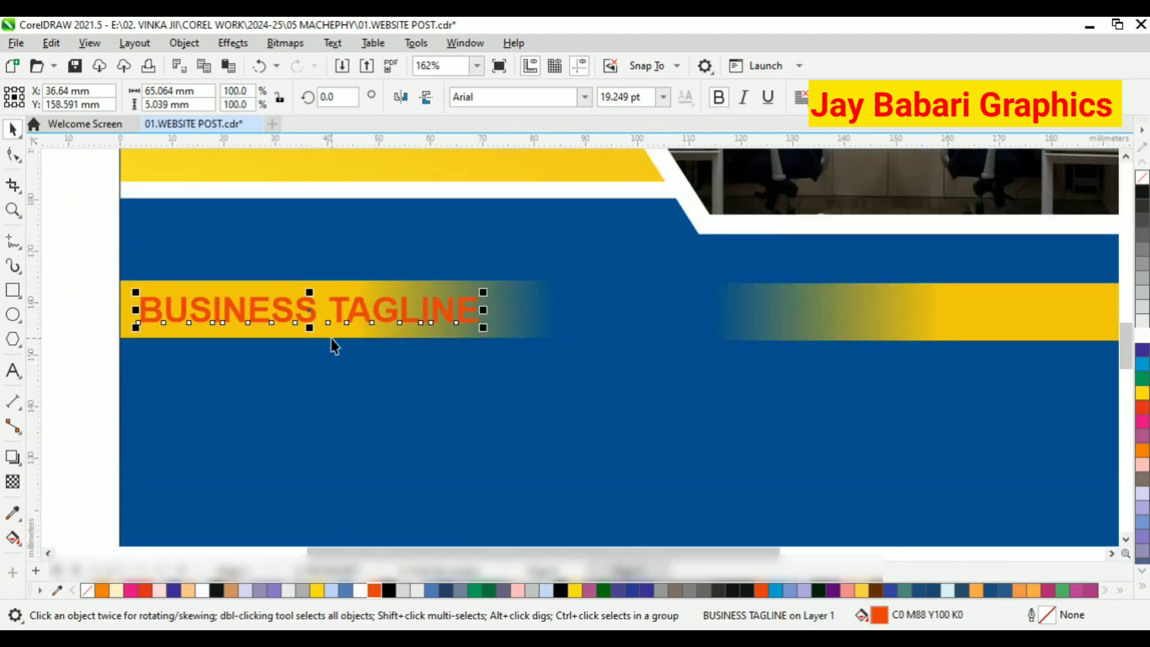
pyautogui.click(359, 591)
pyautogui.scroll(-1, 519, 317)
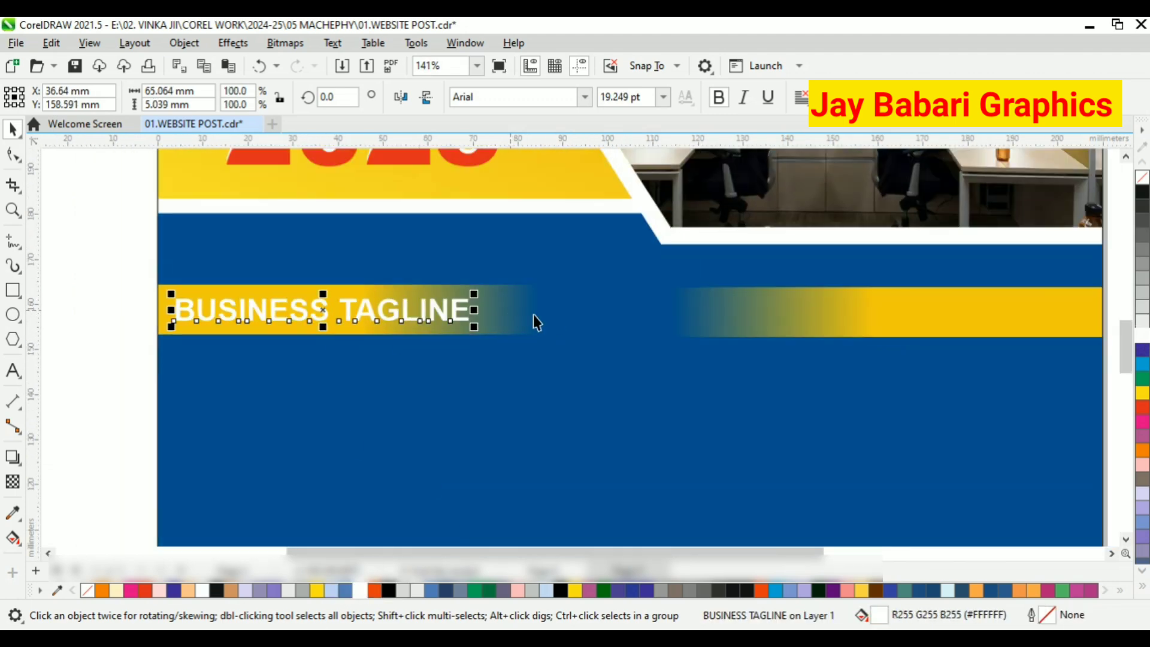
pyautogui.click(131, 591)
pyautogui.click(1143, 408)
# Open the background's PowerClip contents, lengthen the left yellow bar and shift the start of its transparency fade toward the page centre.
pyautogui.click(510, 317)
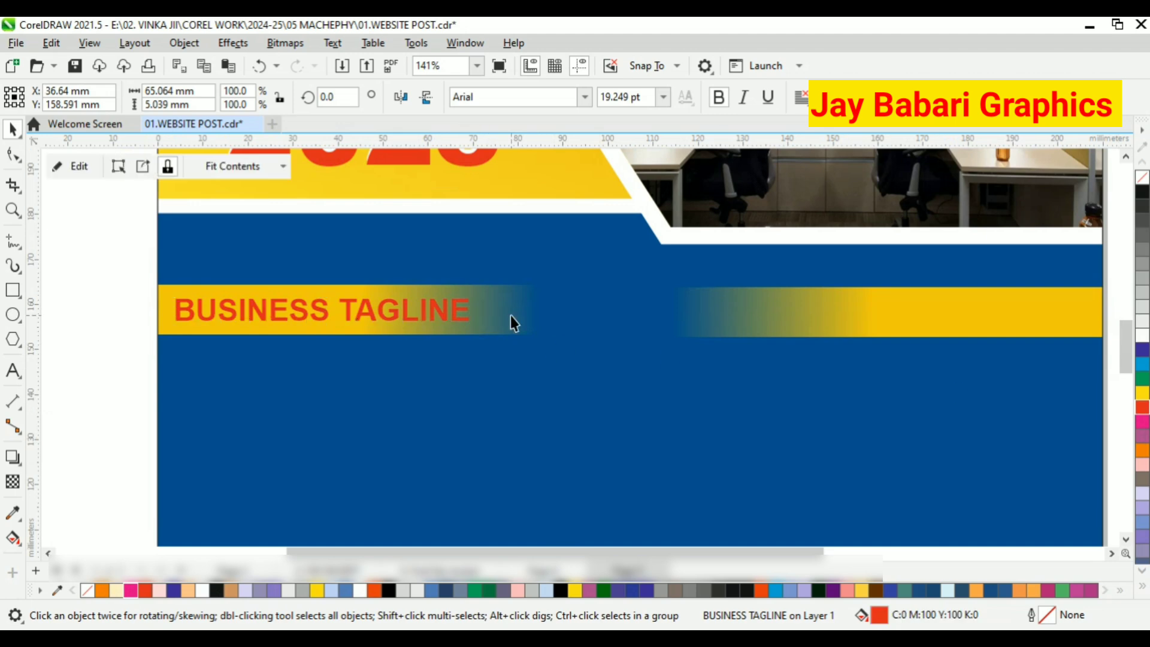
pyautogui.click(76, 168)
pyautogui.click(503, 312)
pyautogui.moveTo(546, 309)
pyautogui.mouseDown()
pyautogui.moveTo(580, 311)
pyautogui.moveTo(568, 310)
pyautogui.mouseUp()
pyautogui.click(13, 481)
pyautogui.moveTo(373, 309); pyautogui.dragTo(453, 310)
# Adjust the right yellow bar's transparency fade, shorten the bar at its inner end and finish editing the PowerClip.
pyautogui.click(832, 314)
pyautogui.moveTo(871, 311); pyautogui.dragTo(818, 312)
pyautogui.click(11, 129)
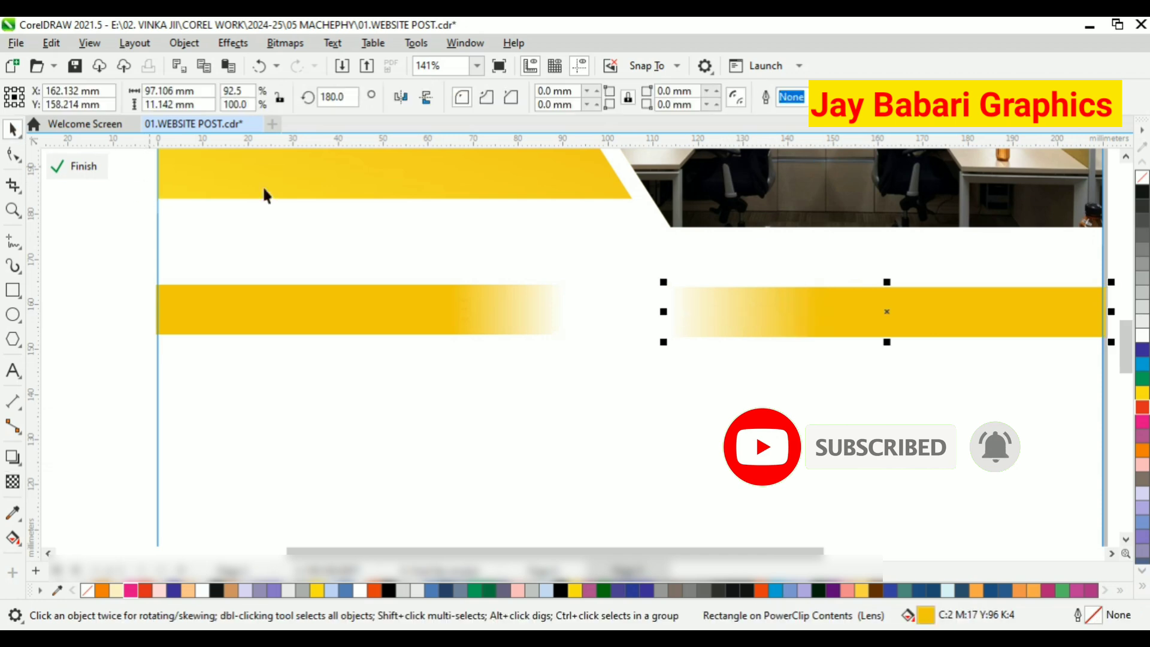
pyautogui.moveTo(663, 311); pyautogui.dragTo(714, 311)
pyautogui.click(76, 167)
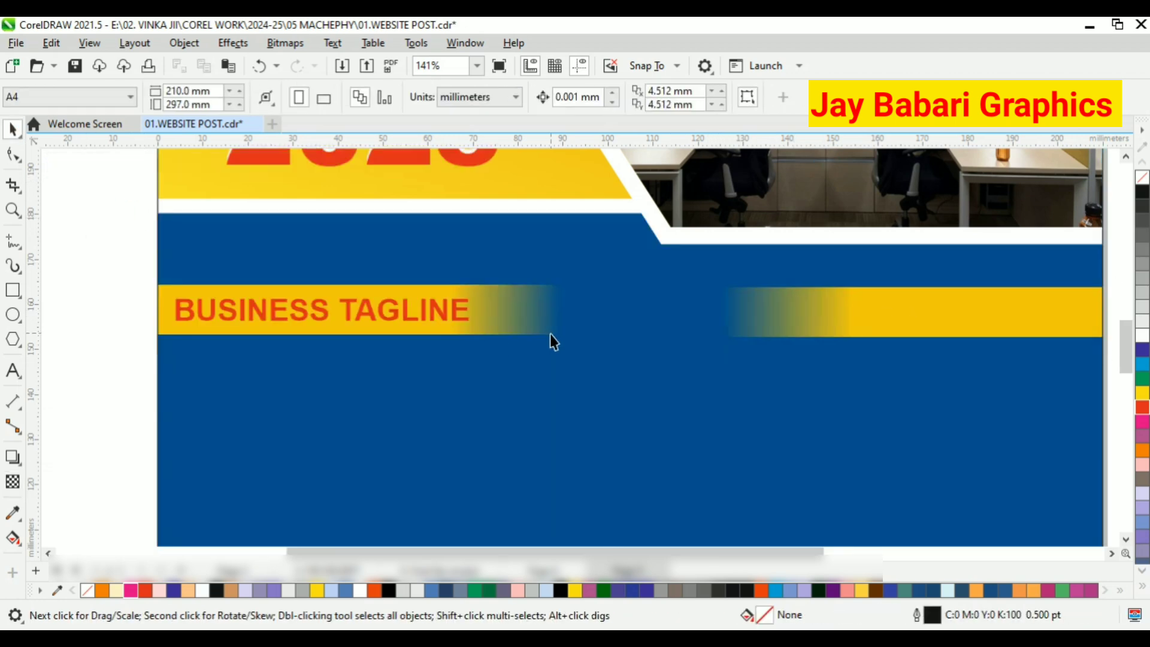
# Fine-tune the size and position of the BUSINESS TAGLINE text on its bar and save the document.
pyautogui.scroll(1, 429, 311)
pyautogui.click(431, 311)
pyautogui.scroll(-1, 482, 314)
pyautogui.moveTo(487, 328); pyautogui.dragTo(464, 313)
pyautogui.click(147, 290)
pyautogui.scroll(-2, 207, 286)
pyautogui.scroll(1, 617, 311)
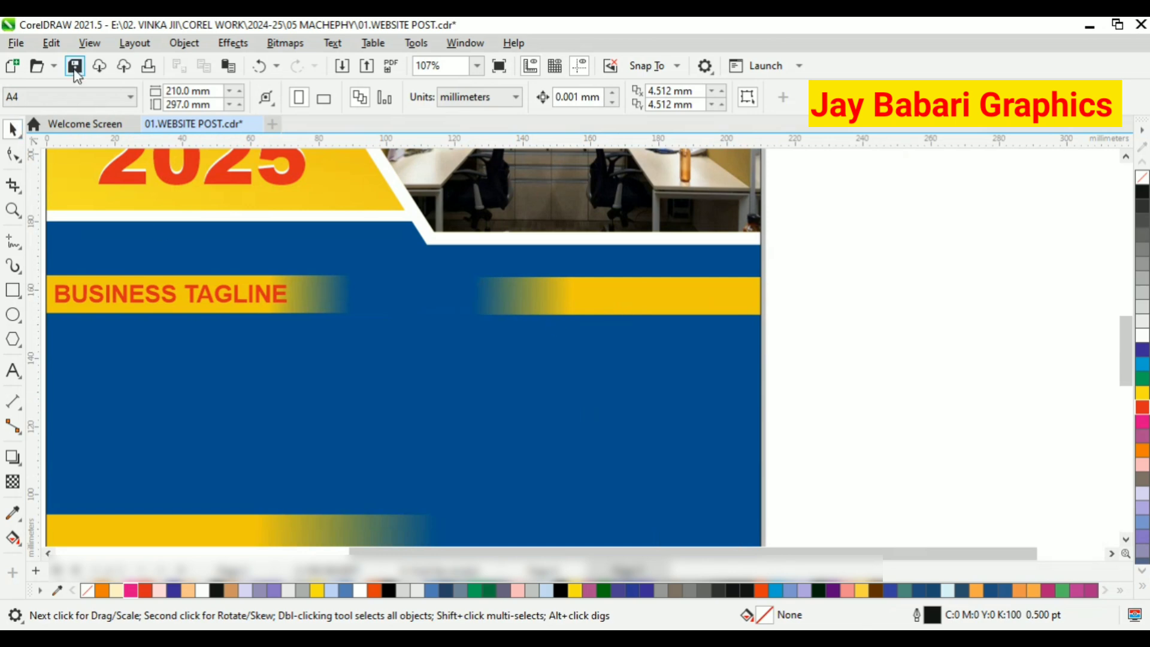
pyautogui.scroll(-2, 362, 269)
pyautogui.hotkey('ctrl', 's')
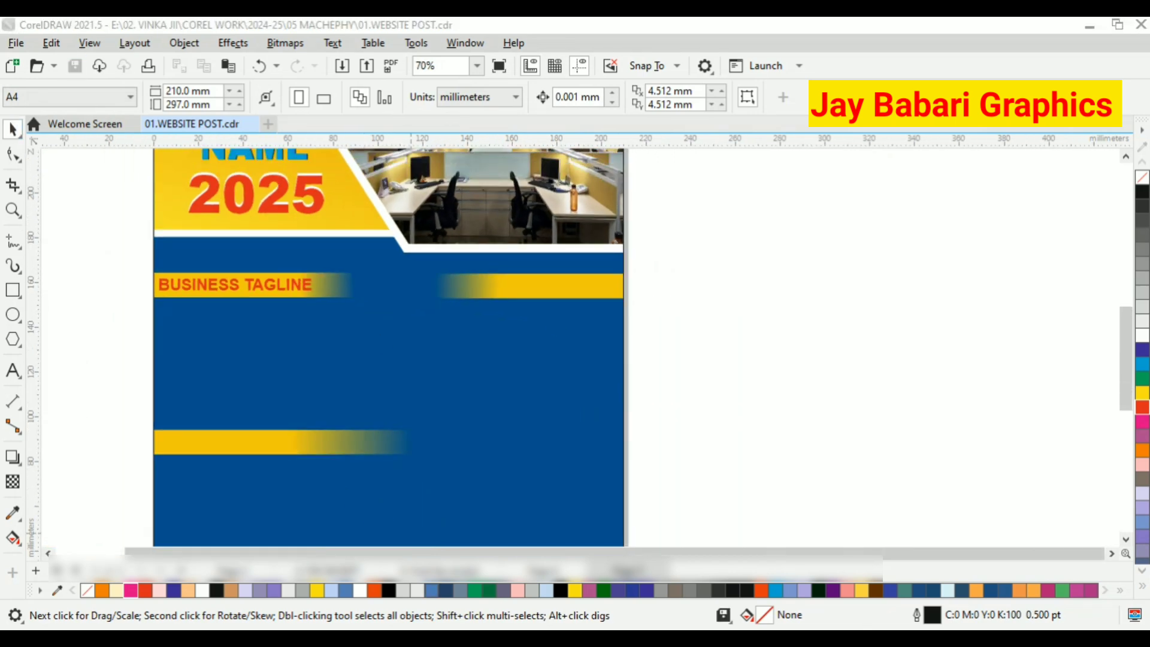
# Add the text ABOUT US THE BUSINESS on the lower yellow bar.
pyautogui.press('F8')
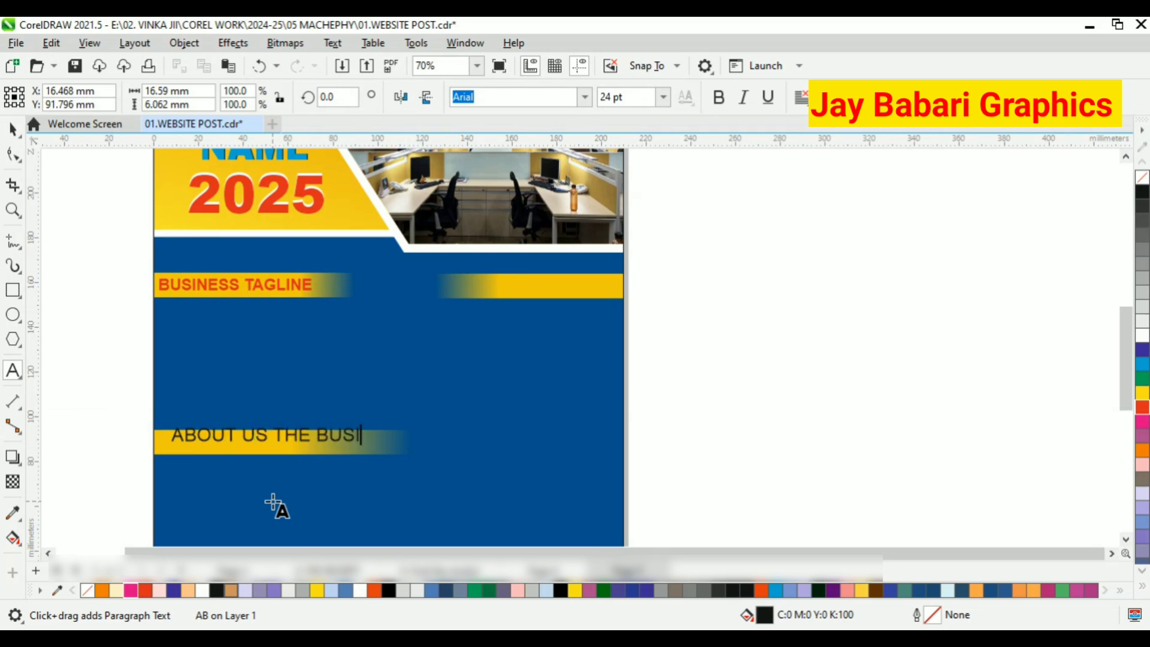
pyautogui.click(13, 129)
pyautogui.scroll(1, 297, 420)
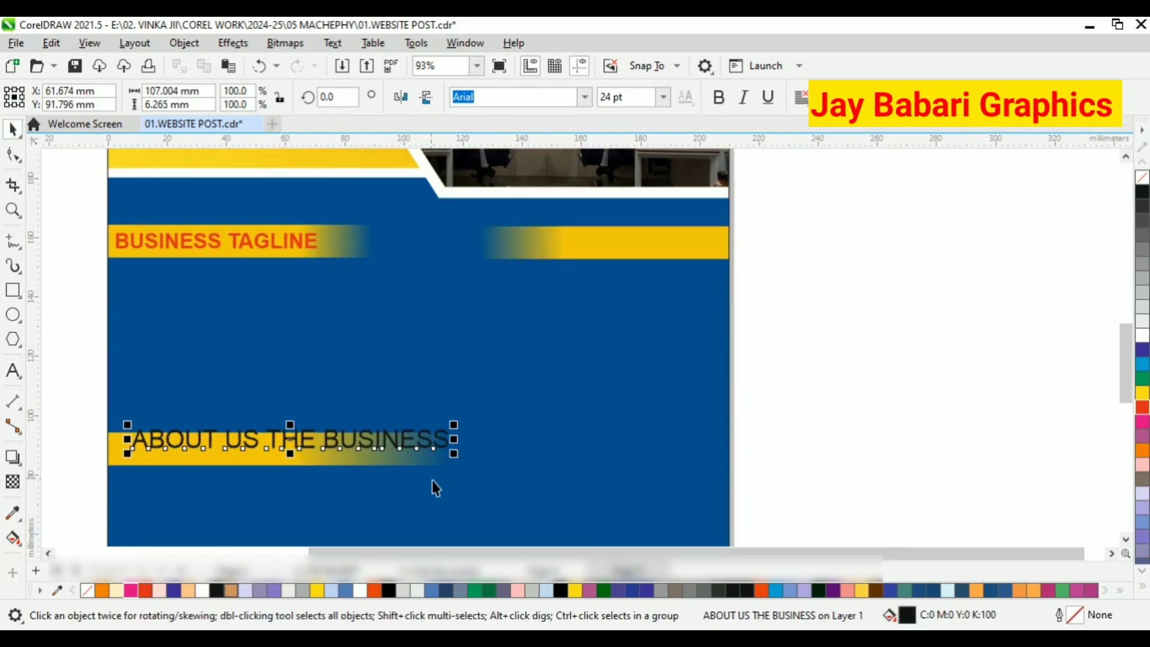
# Shrink the ABOUT US THE BUSINESS text to about 81 mm wide and place it within the lower yellow bar.
pyautogui.click(457, 452)
pyautogui.click(460, 459)
pyautogui.moveTo(457, 457); pyautogui.dragTo(231, 447)
pyautogui.scroll(2, 251, 444)
pyautogui.scroll(1, 295, 440)
pyautogui.moveTo(325, 411); pyautogui.dragTo(474, 421)
pyautogui.scroll(-3, 428, 396)
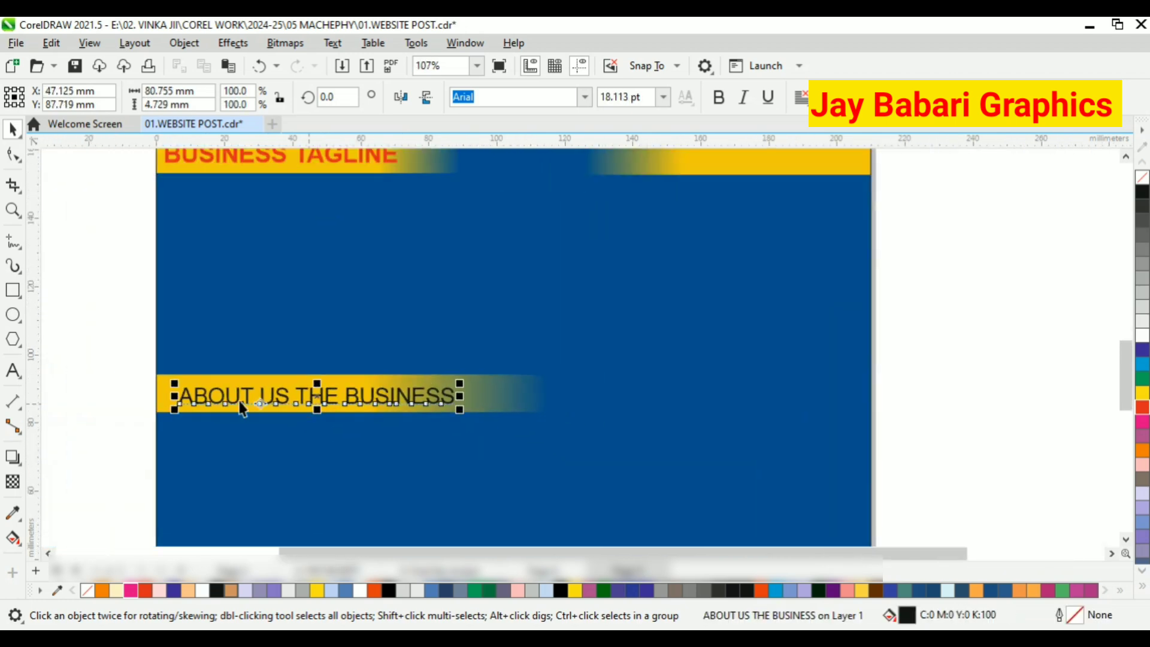
# Make the ABOUT US THE BUSINESS text bold and red, and nudge it to sit centred in the bar's height.
pyautogui.scroll(3, 246, 405)
pyautogui.moveTo(374, 394); pyautogui.dragTo(365, 389)
pyautogui.hotkey('ctrl', 'b')
pyautogui.click(1142, 407)
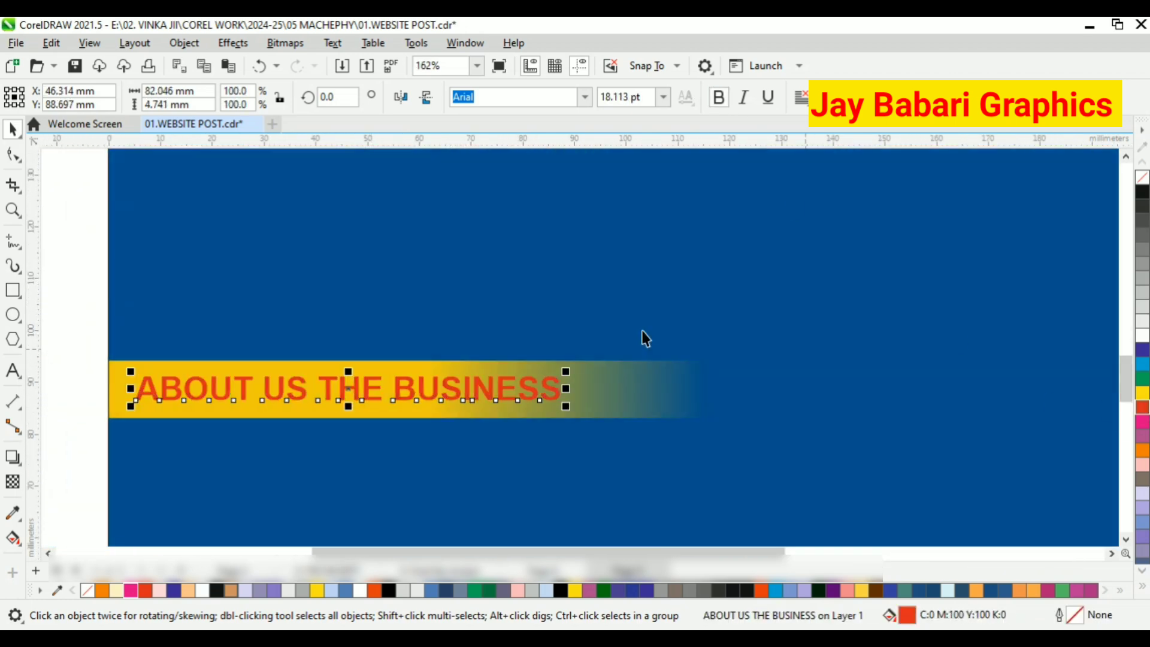
pyautogui.scroll(-2, 440, 393)
pyautogui.scroll(1, 501, 391)
pyautogui.moveTo(505, 383); pyautogui.dragTo(499, 384)
# Open the PowerClip contents, move the lower yellow bar's transparency fade beyond the end of the text and finish editing.
pyautogui.click(538, 381)
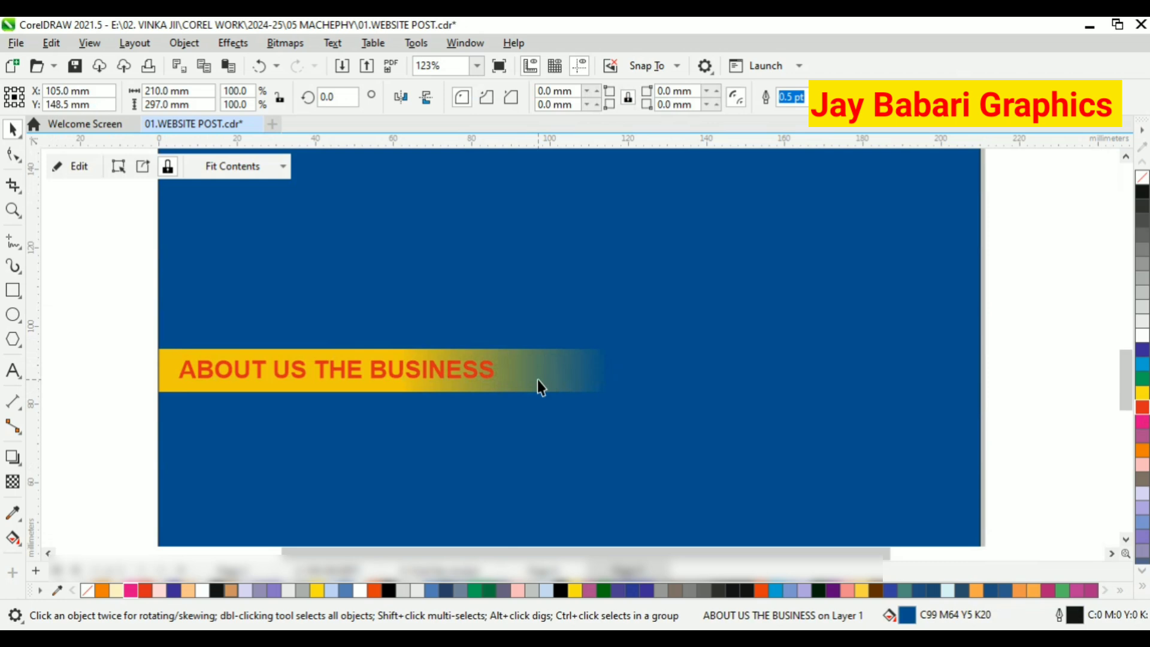
pyautogui.click(79, 167)
pyautogui.click(82, 167)
pyautogui.click(263, 362)
pyautogui.click(162, 358)
pyautogui.click(79, 167)
pyautogui.click(185, 360)
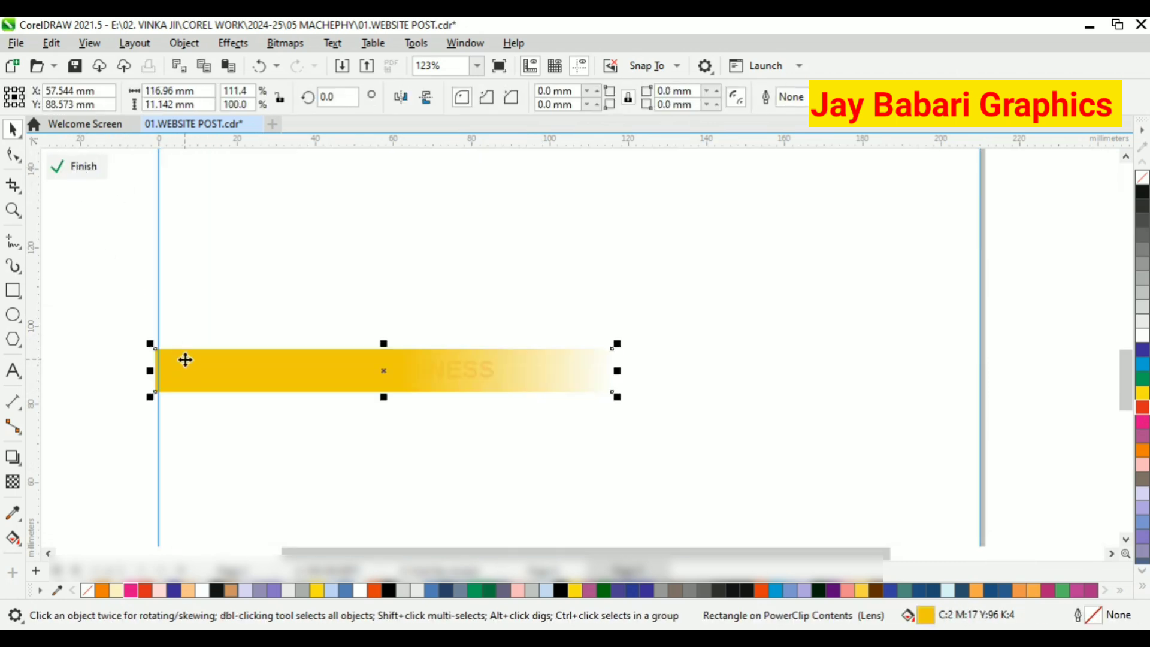
pyautogui.click(12, 482)
pyautogui.moveTo(401, 370); pyautogui.dragTo(488, 370)
pyautogui.click(80, 168)
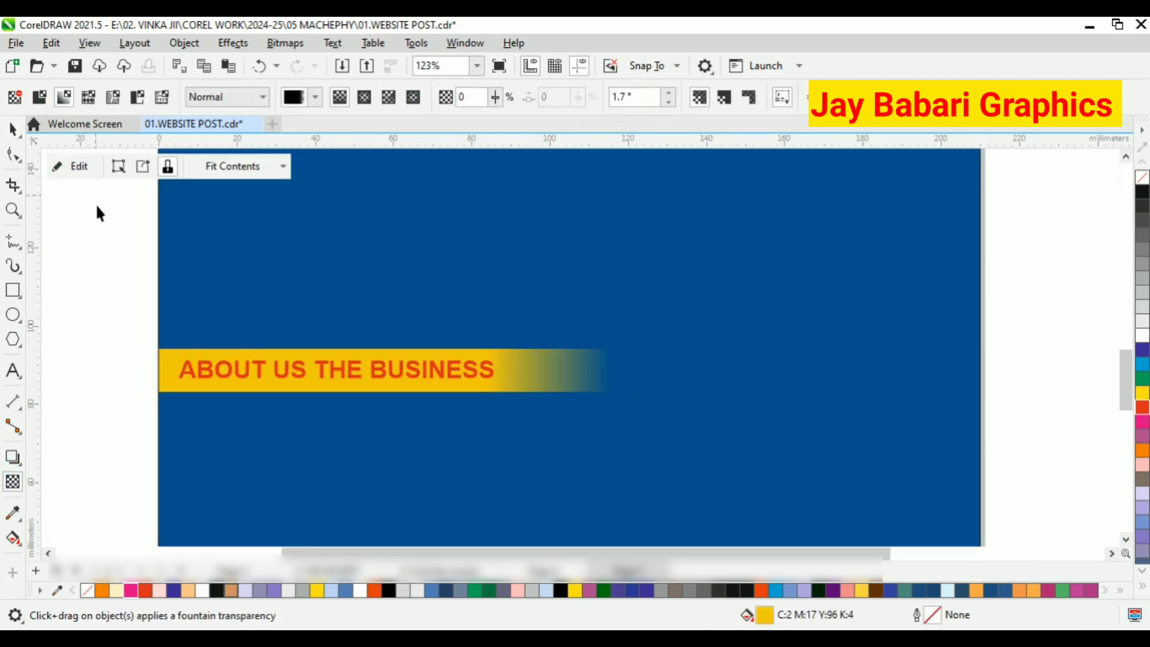
# Enlarge the ABOUT US THE BUSINESS text to about 91 mm wide and position it on its bar.
pyautogui.press('space')
pyautogui.press('Escape')
pyautogui.scroll(-1, 188, 238)
pyautogui.click(300, 324)
pyautogui.scroll(3, 312, 330)
pyautogui.moveTo(437, 338); pyautogui.dragTo(479, 357)
pyautogui.scroll(-5, 365, 246)
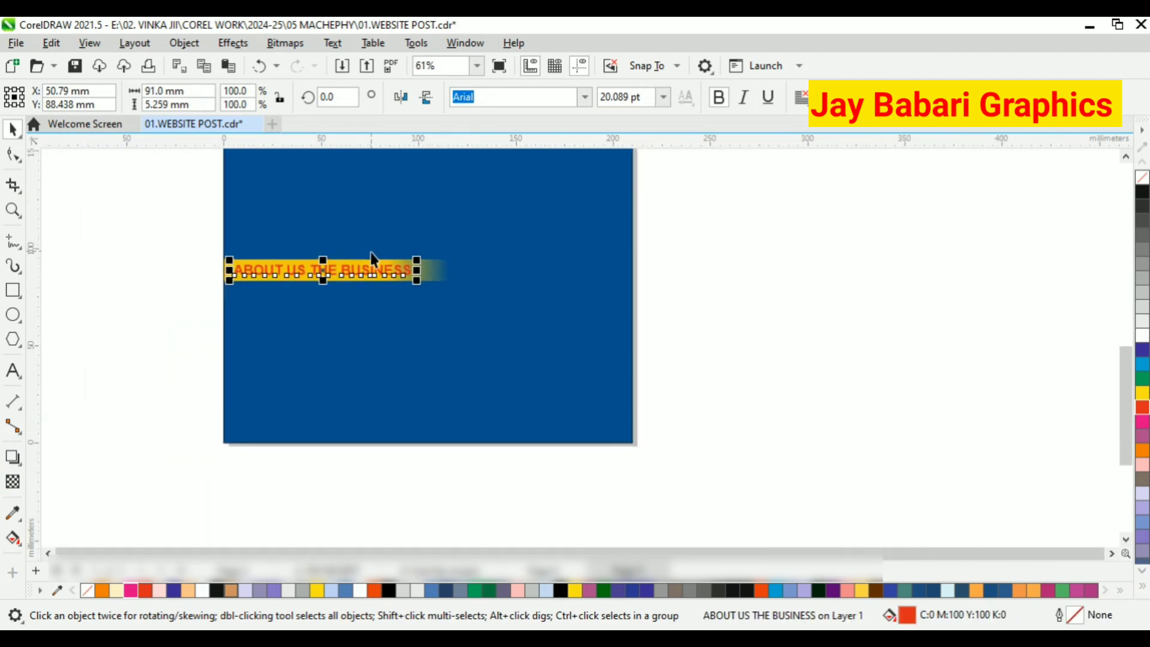
pyautogui.press('Escape')
# PowerClip the ABOUT US THE BUSINESS text inside the dark blue background.
pyautogui.scroll(-5, 335, 317)
pyautogui.scroll(1, 396, 217)
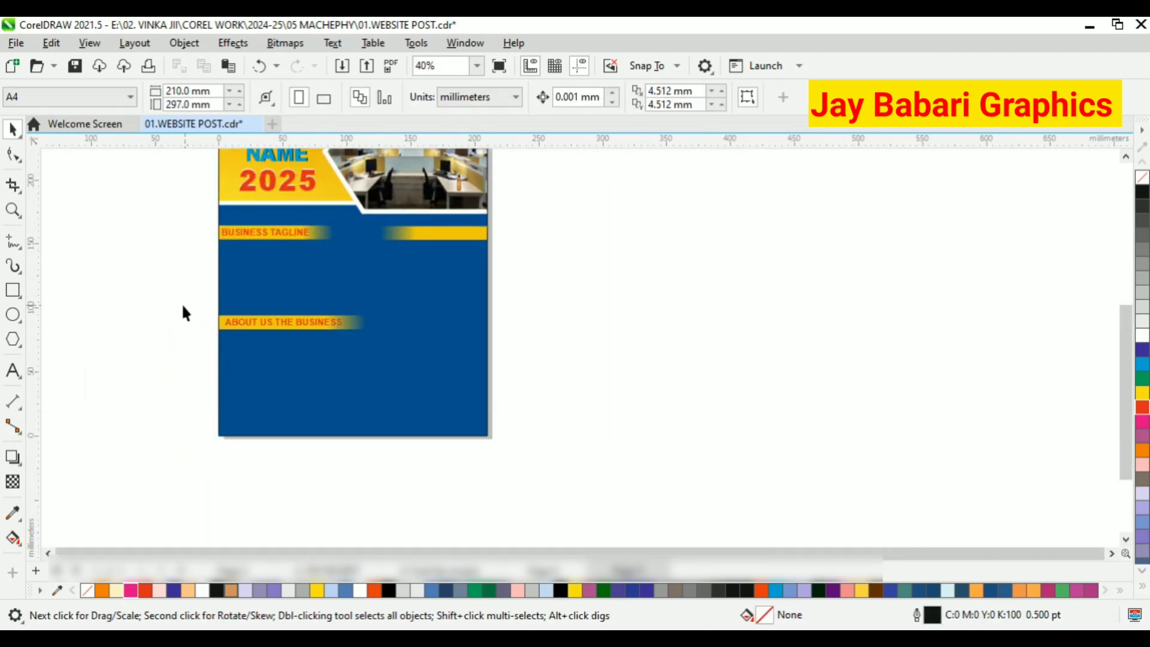
pyautogui.click(238, 323)
pyautogui.rightClick(237, 324)
pyautogui.click(336, 441)
# Move the lower yellow bar and its ABOUT US THE BUSINESS text upward within the PowerClip contents and finish editing.
pyautogui.click(305, 395)
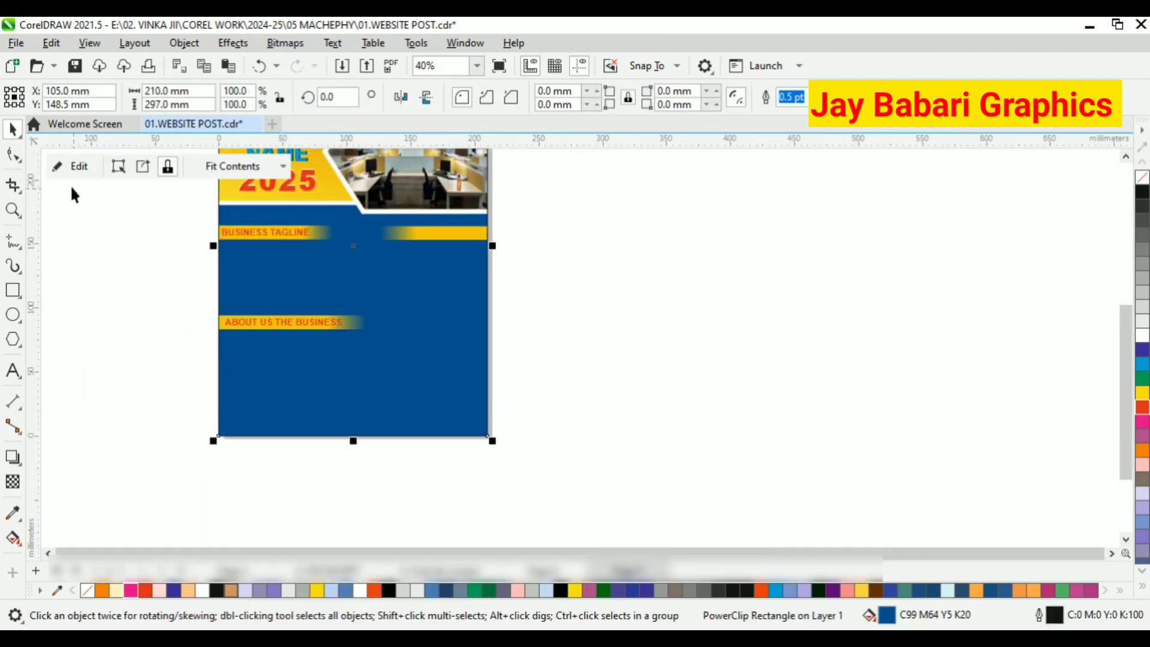
pyautogui.click(75, 167)
pyautogui.scroll(1, 259, 308)
pyautogui.click(265, 329)
pyautogui.moveTo(265, 329); pyautogui.dragTo(264, 310)
pyautogui.click(75, 167)
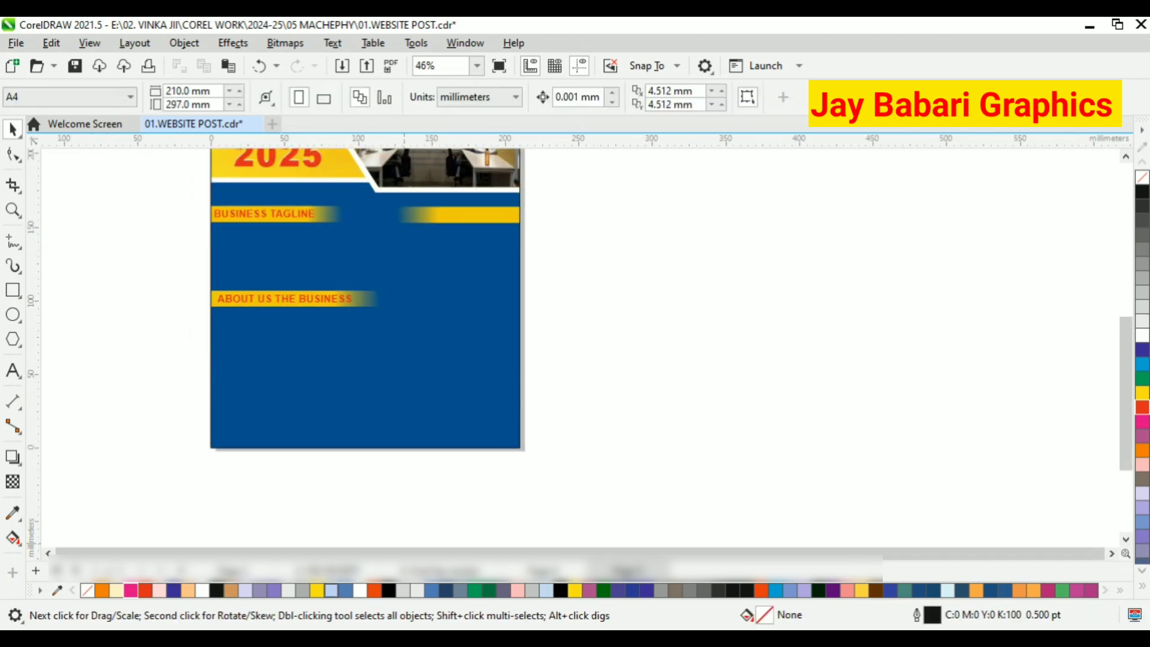
# Draw a rectangle over the page's lower-left corner and lower its top edge, making it about 127 by 51 mm.
pyautogui.hotkey('alt', 'Tab')
pyautogui.click(14, 291)
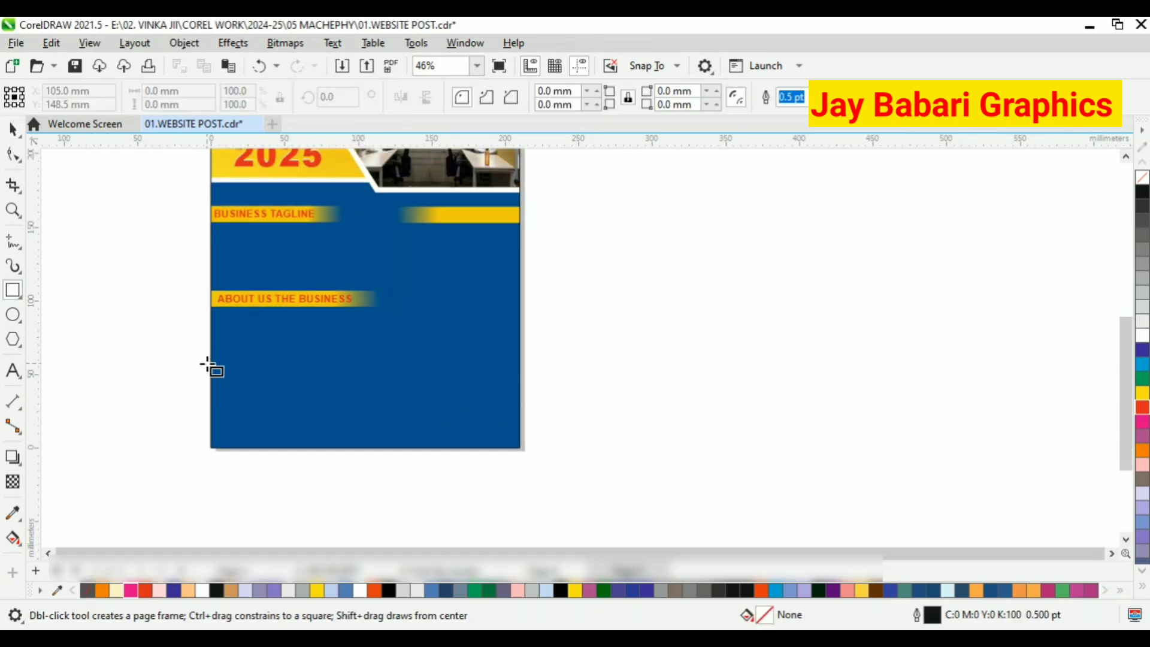
pyautogui.moveTo(207, 366); pyautogui.dragTo(397, 449)
pyautogui.scroll(4, 300, 380)
pyautogui.press('space')
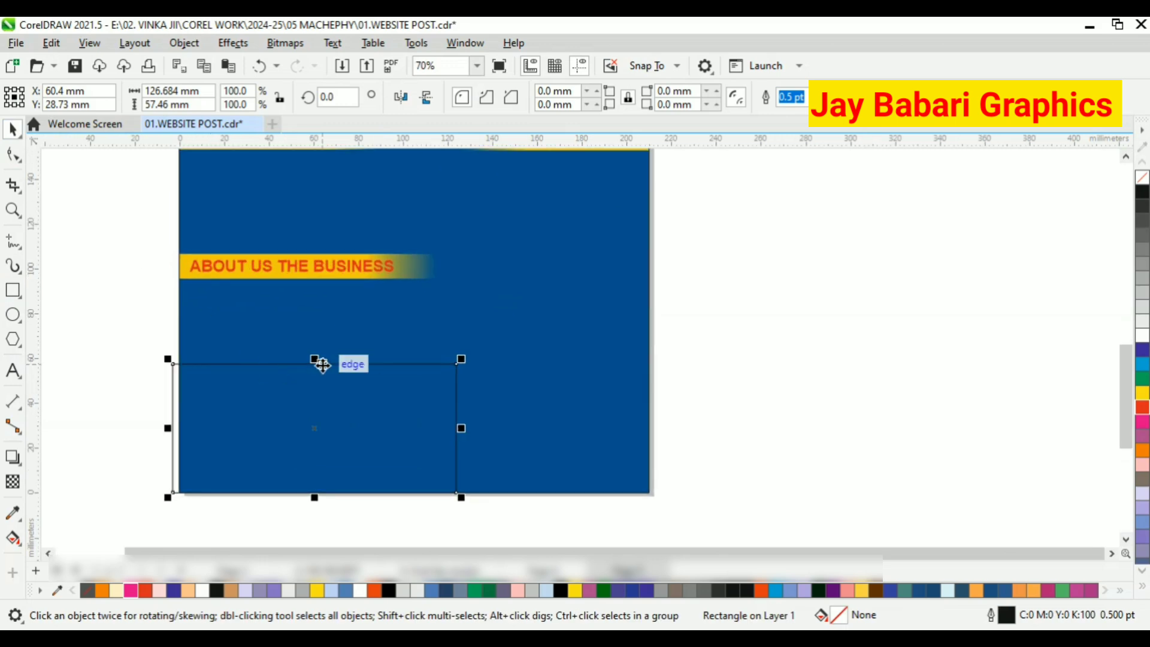
pyautogui.moveTo(314, 360); pyautogui.dragTo(315, 374)
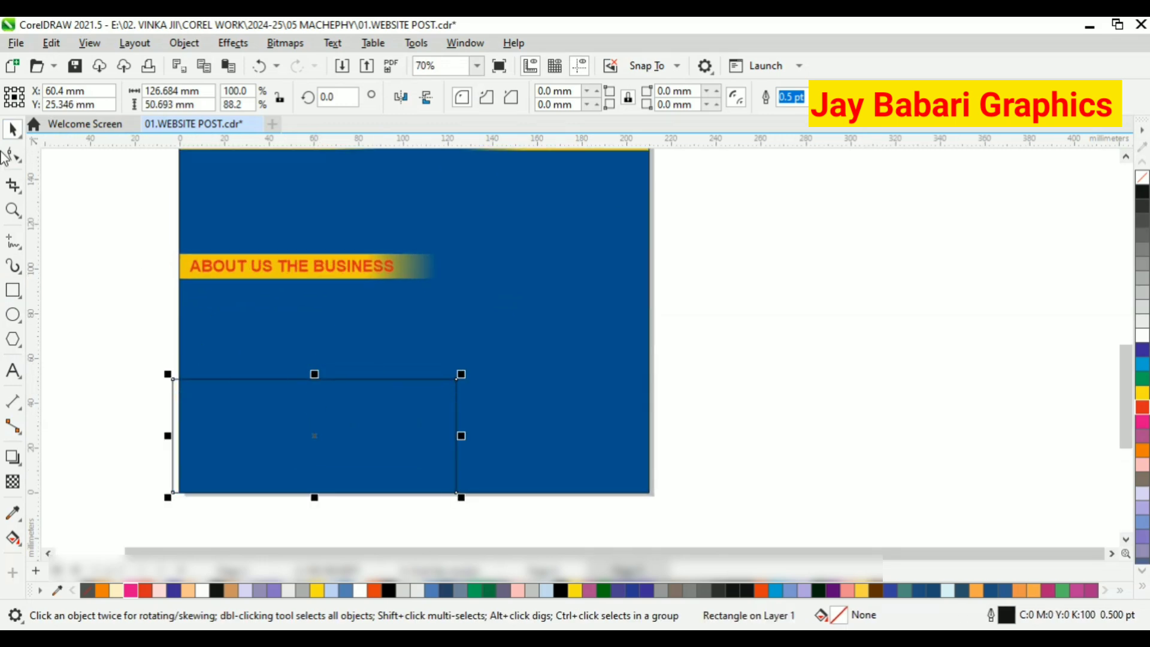
# Fill the lower-left rectangle with yellow and remove its outline.
pyautogui.click(1142, 392)
pyautogui.rightClick(1142, 177)
pyautogui.scroll(-1, 396, 302)
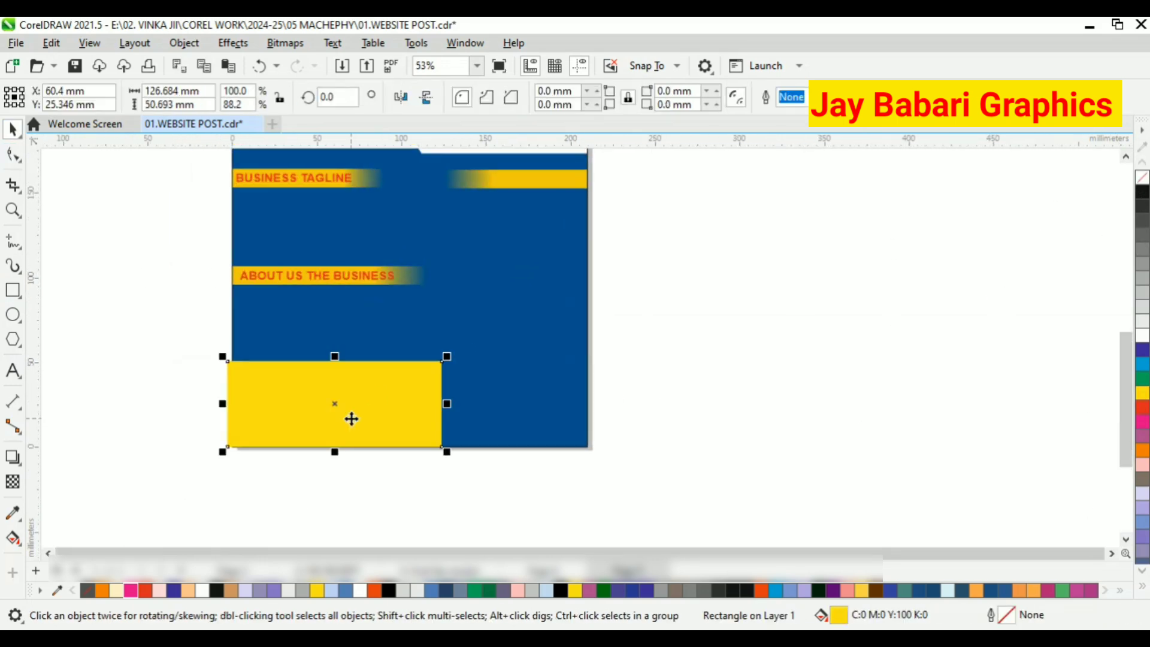
# Convert the yellow rectangle to curves and move its upper-right node inward to form a slanted side.
pyautogui.rightClick(351, 418)
pyautogui.click(393, 92)
pyautogui.press('F10')
pyautogui.scroll(1, 339, 381)
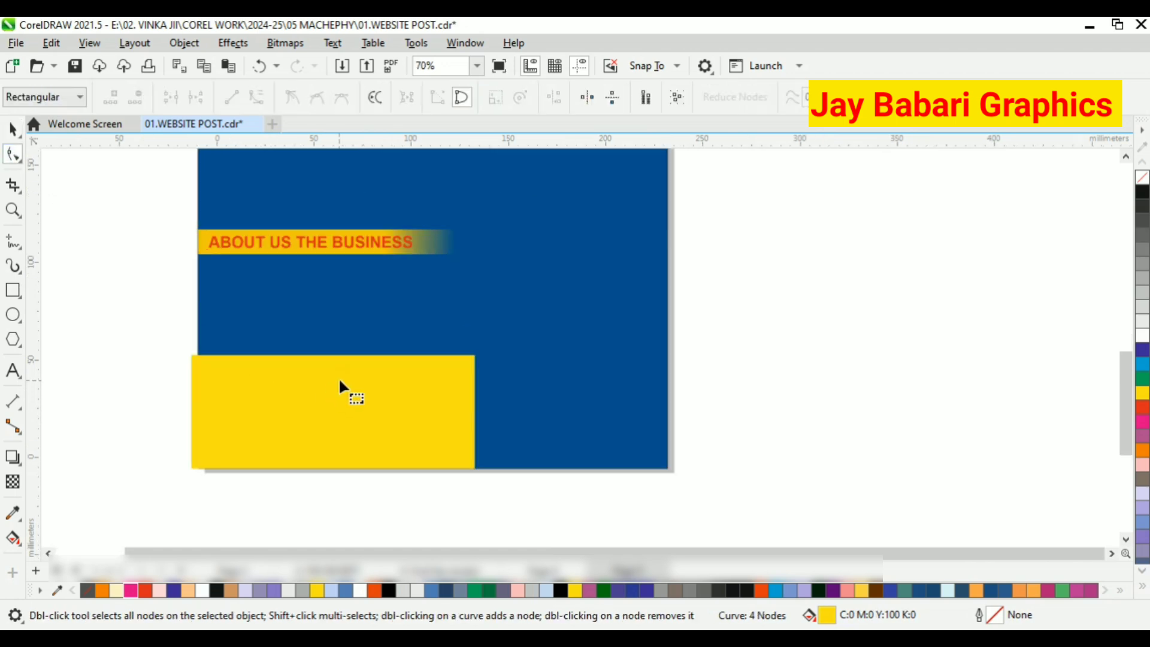
pyautogui.click(475, 355)
pyautogui.moveTo(477, 355); pyautogui.dragTo(394, 355)
pyautogui.scroll(1, 380, 360)
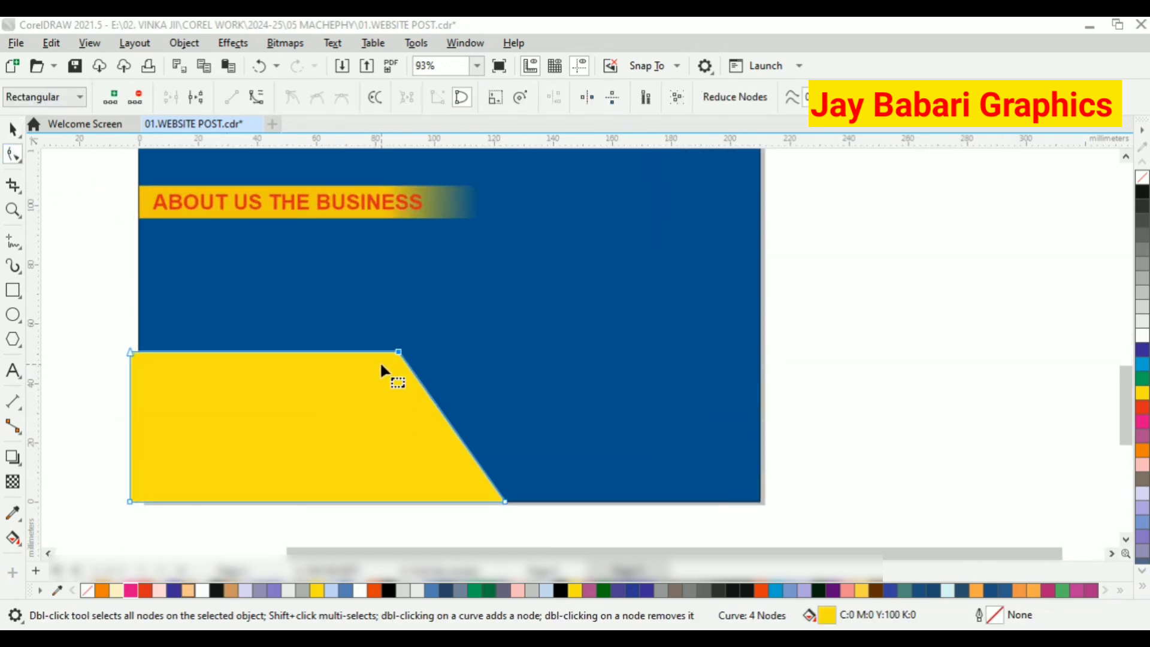
# Place a horizontal guideline along the yellow shape's top edge and shift its upper-right node slightly further inward.
pyautogui.moveTo(386, 143); pyautogui.dragTo(403, 331)
pyautogui.click(386, 360)
pyautogui.scroll(2, 390, 360)
pyautogui.scroll(-2, 411, 320)
pyautogui.press('space')
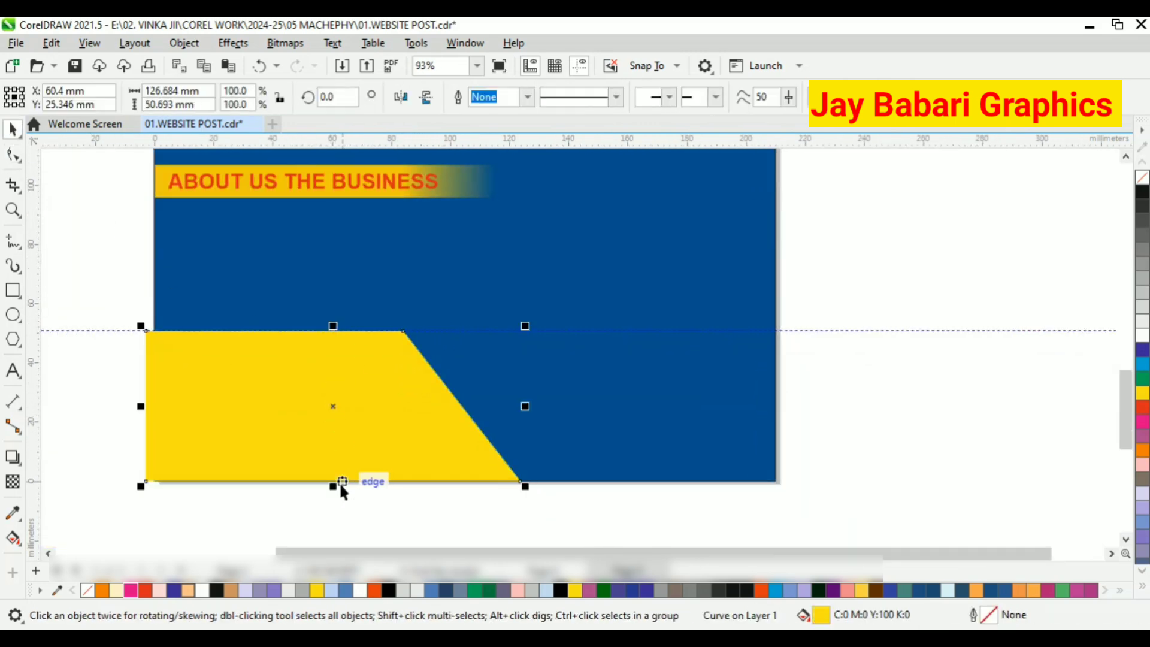
pyautogui.moveTo(332, 488); pyautogui.dragTo(330, 439)
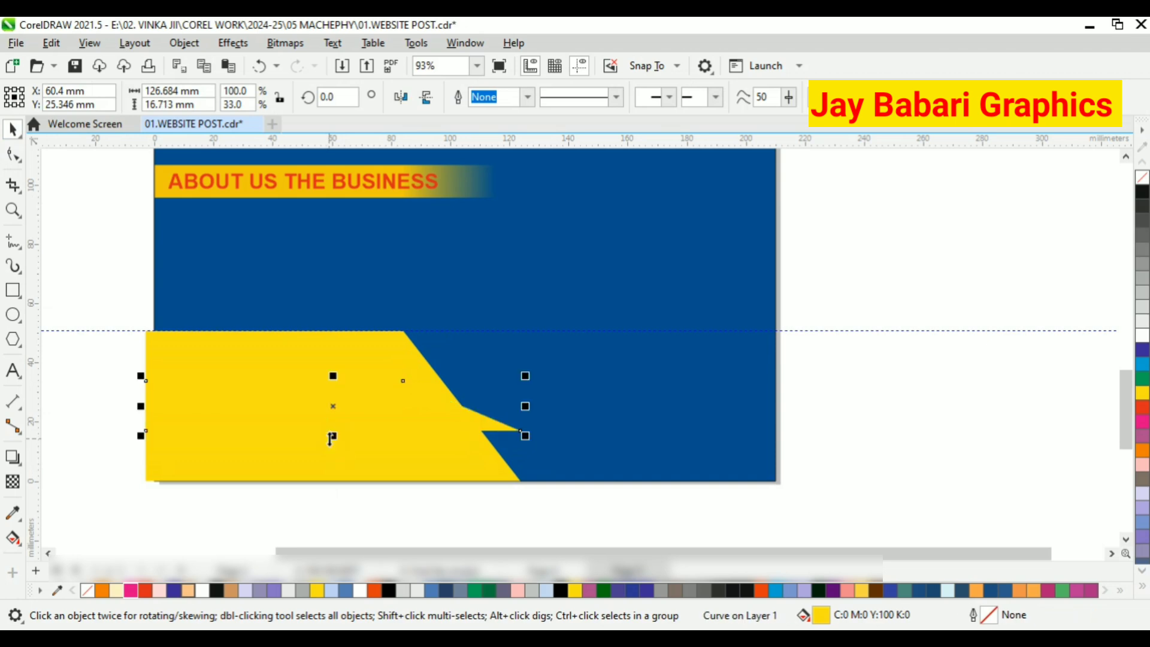
pyautogui.click(1143, 336)
pyautogui.press('Delete')
pyautogui.click(363, 386)
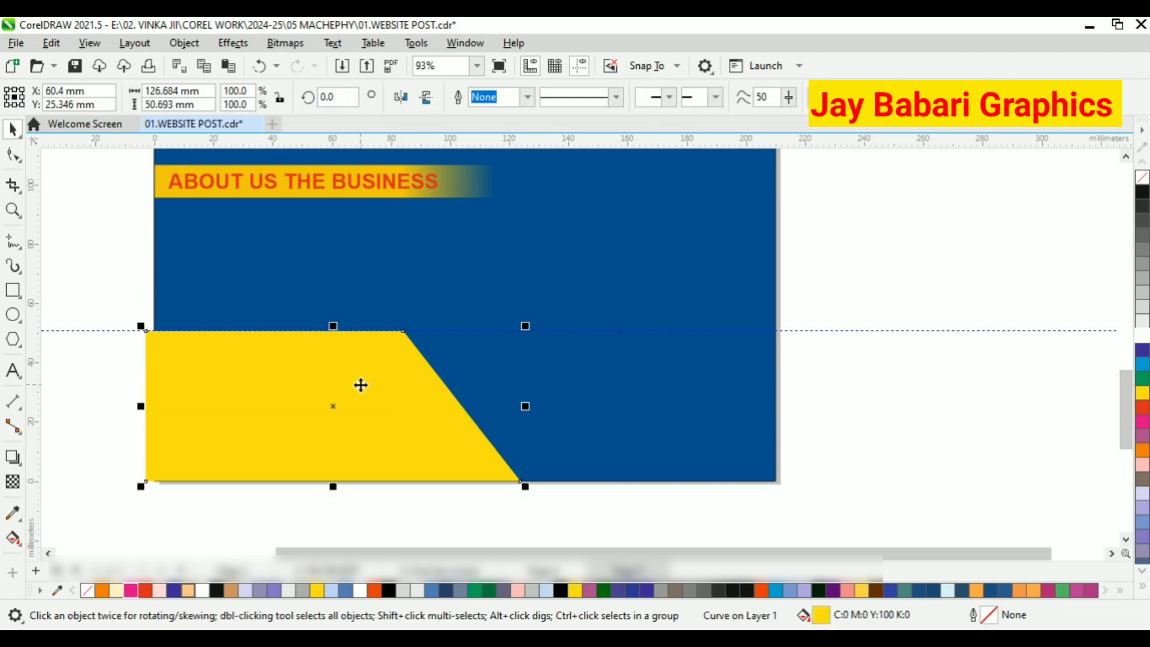
pyautogui.click(13, 155)
pyautogui.scroll(-1, 413, 328)
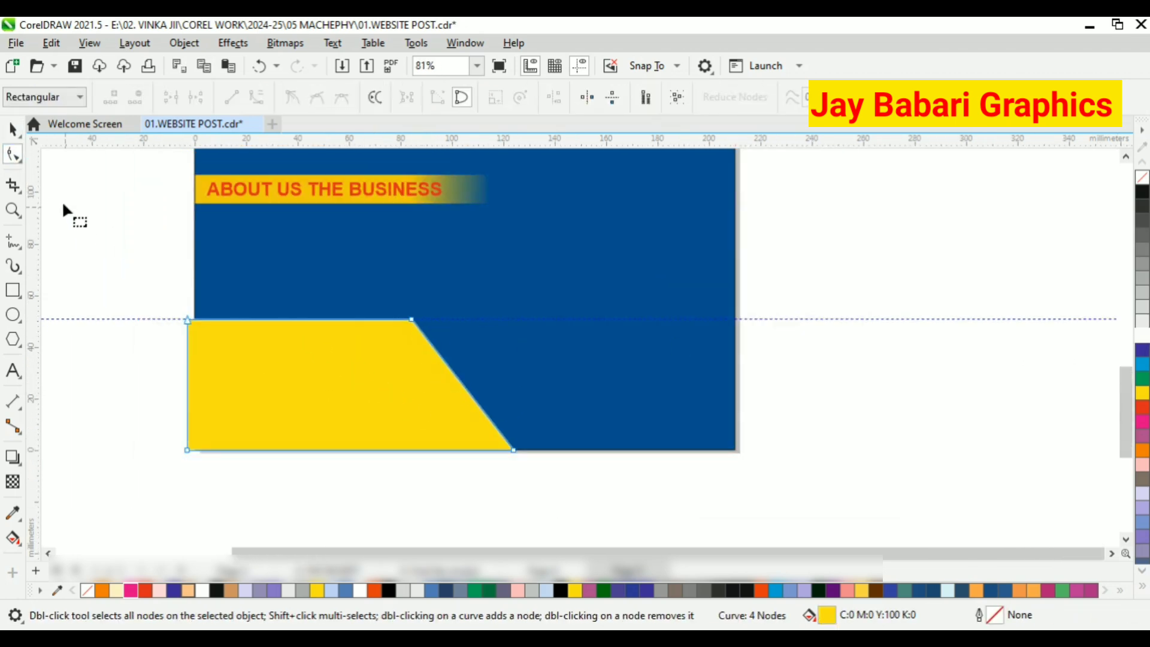
pyautogui.click(12, 129)
# Draw a horizontal band across the upper part of the yellow shape and adjust it to about 113 by 10 mm.
pyautogui.click(13, 290)
pyautogui.moveTo(178, 336); pyautogui.dragTo(470, 367)
pyautogui.click(13, 130)
pyautogui.scroll(1, 328, 355)
pyautogui.moveTo(330, 352); pyautogui.dragTo(342, 358)
pyautogui.scroll(4, 330, 367)
# Fill the horizontal band with white and remove its outline.
pyautogui.click(1141, 337)
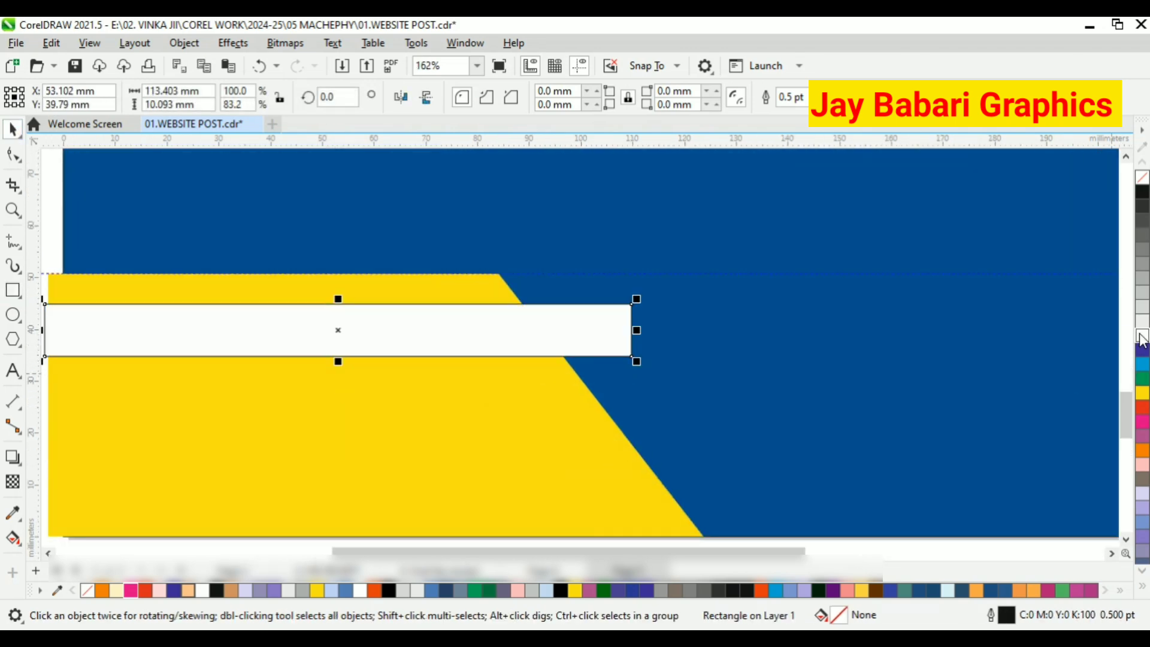
pyautogui.rightClick(1138, 182)
pyautogui.scroll(-6, 515, 449)
pyautogui.press('Escape')
pyautogui.scroll(-5, 360, 389)
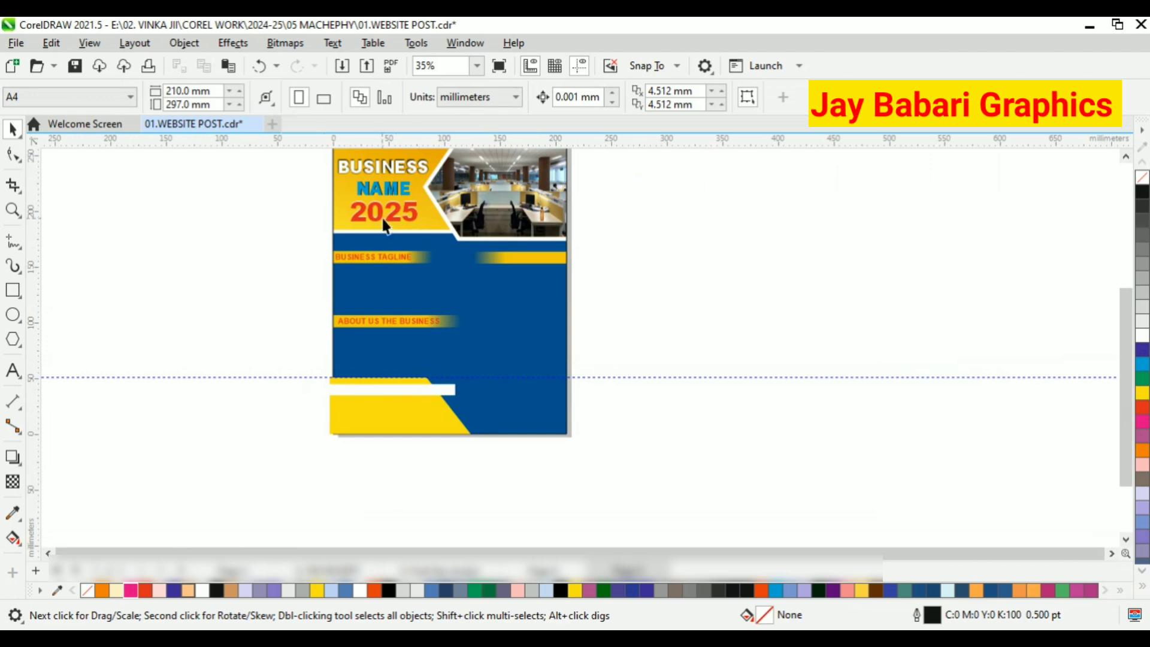
# Select the yellow shape and the white band together and PowerClip them inside the dark blue background.
pyautogui.click(404, 424)
pyautogui.moveTo(298, 360); pyautogui.dragTo(479, 464)
pyautogui.rightClick(436, 406)
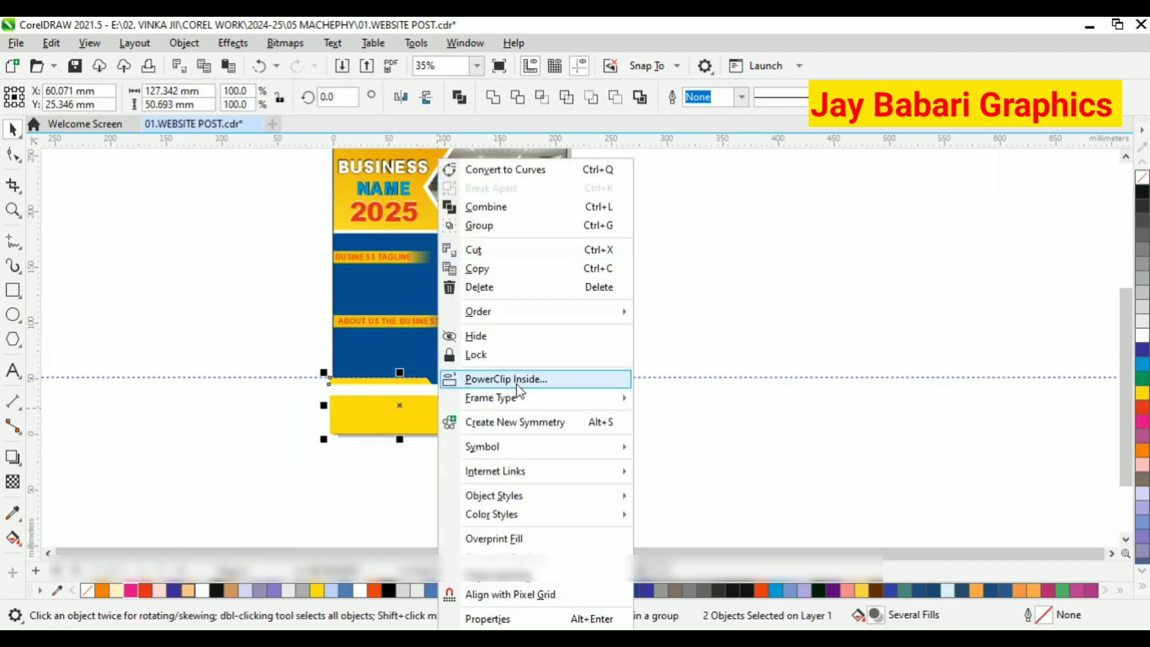
pyautogui.click(518, 384)
pyautogui.click(503, 378)
# Edit the background's PowerClip contents and copy the orange-yellow gradient from the upper headline shape to the slanted footer shape.
pyautogui.click(78, 167)
pyautogui.click(366, 413)
pyautogui.click(11, 516)
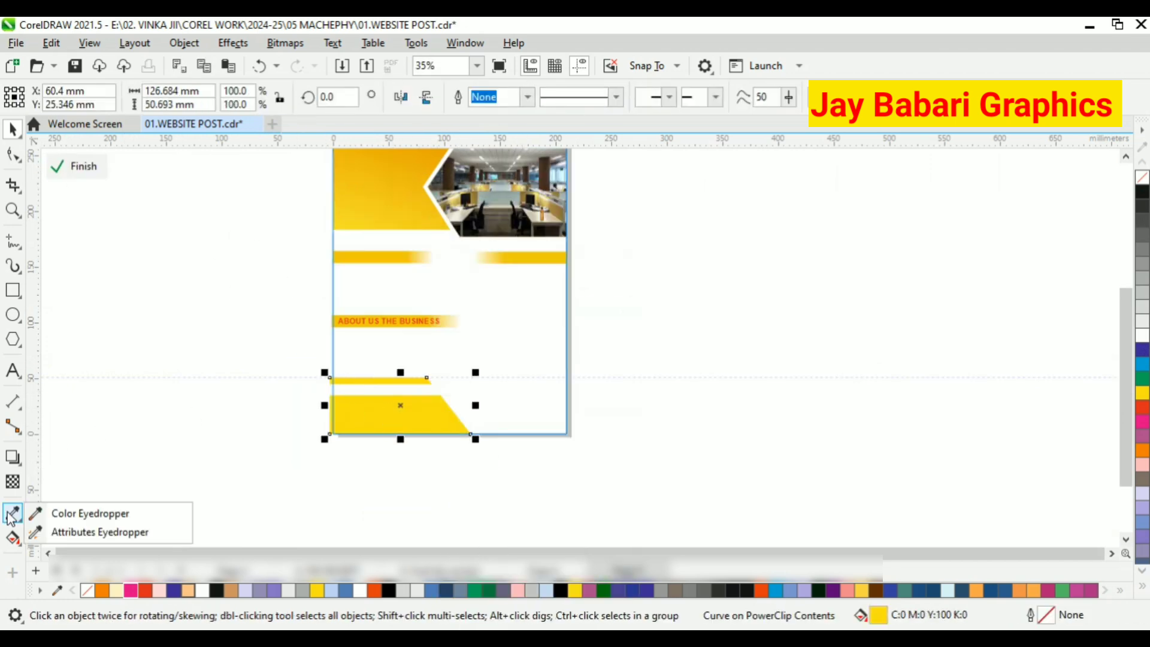
pyautogui.click(90, 533)
pyautogui.click(381, 194)
pyautogui.click(398, 419)
pyautogui.scroll(1, 397, 421)
pyautogui.click(81, 167)
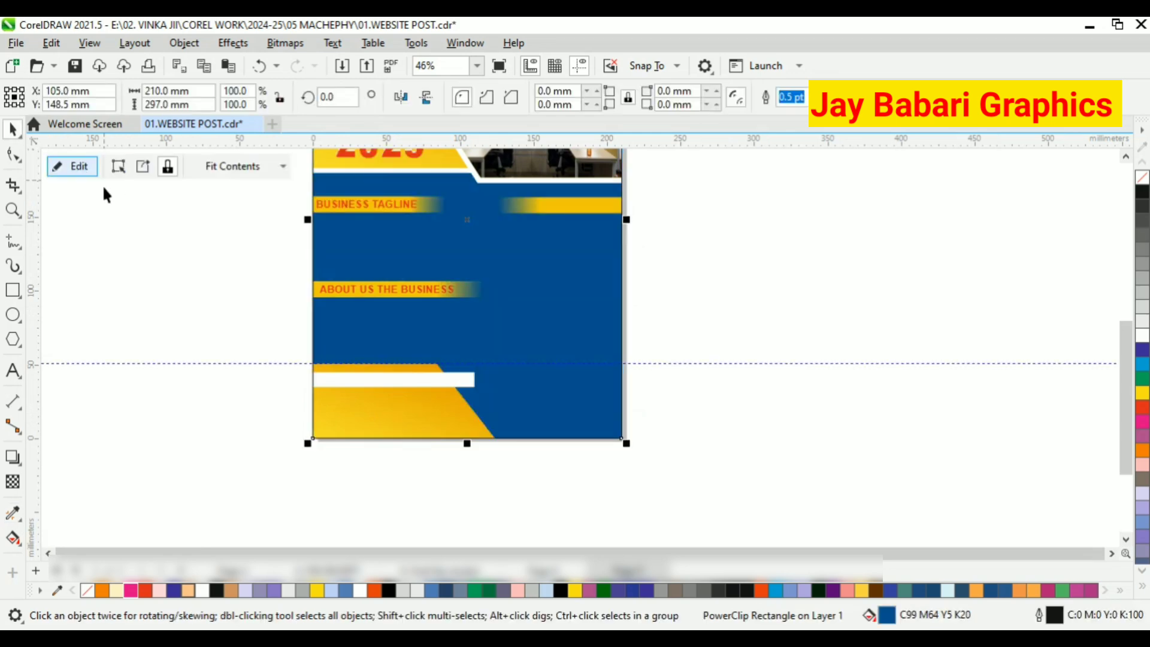
# PowerClip the white band inside the slanted footer shape so the shape's edge trims it, and finish editing the background's contents.
pyautogui.click(407, 385)
pyautogui.click(80, 170)
pyautogui.click(406, 380)
pyautogui.rightClick(408, 381)
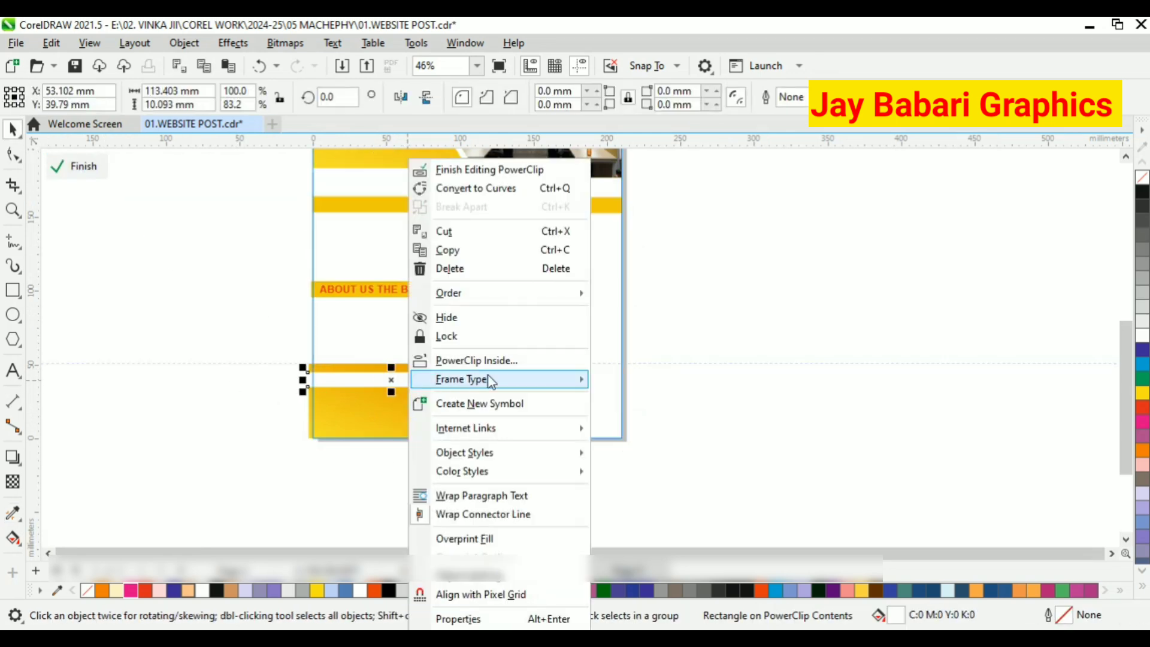
pyautogui.click(480, 361)
pyautogui.click(413, 416)
pyautogui.click(72, 166)
pyautogui.click(75, 166)
pyautogui.click(72, 166)
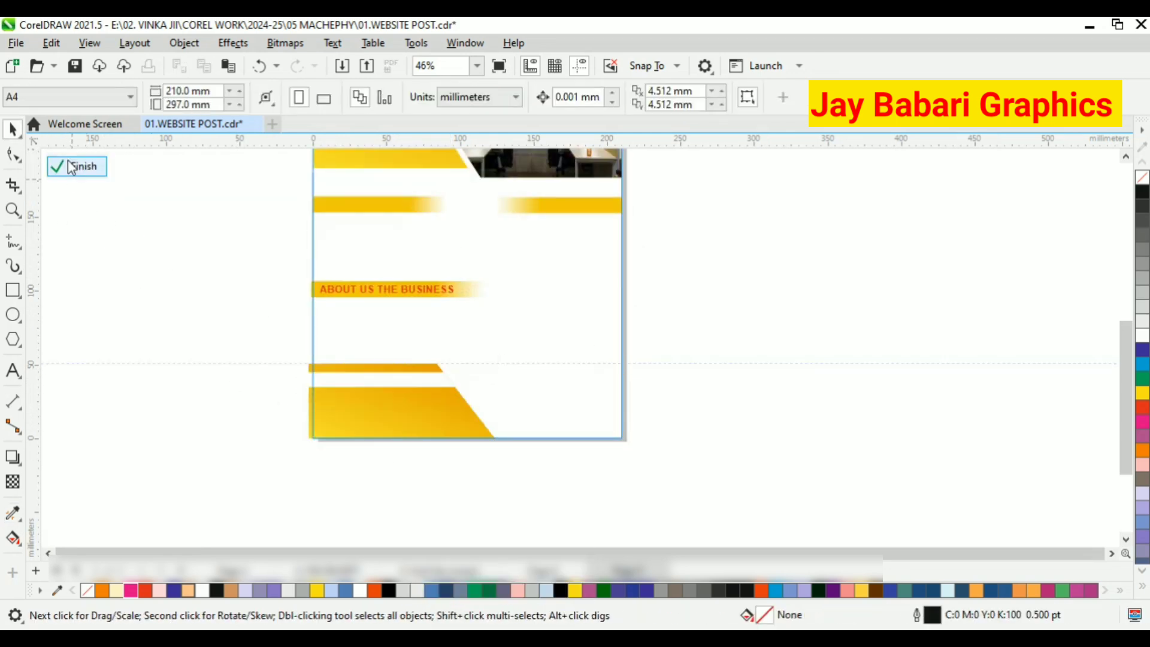
pyautogui.click(75, 167)
# Add a 24 pt Arial text line on the white band reading "CALL :" followed by the phone number.
pyautogui.scroll(1, 437, 372)
pyautogui.press('F8')
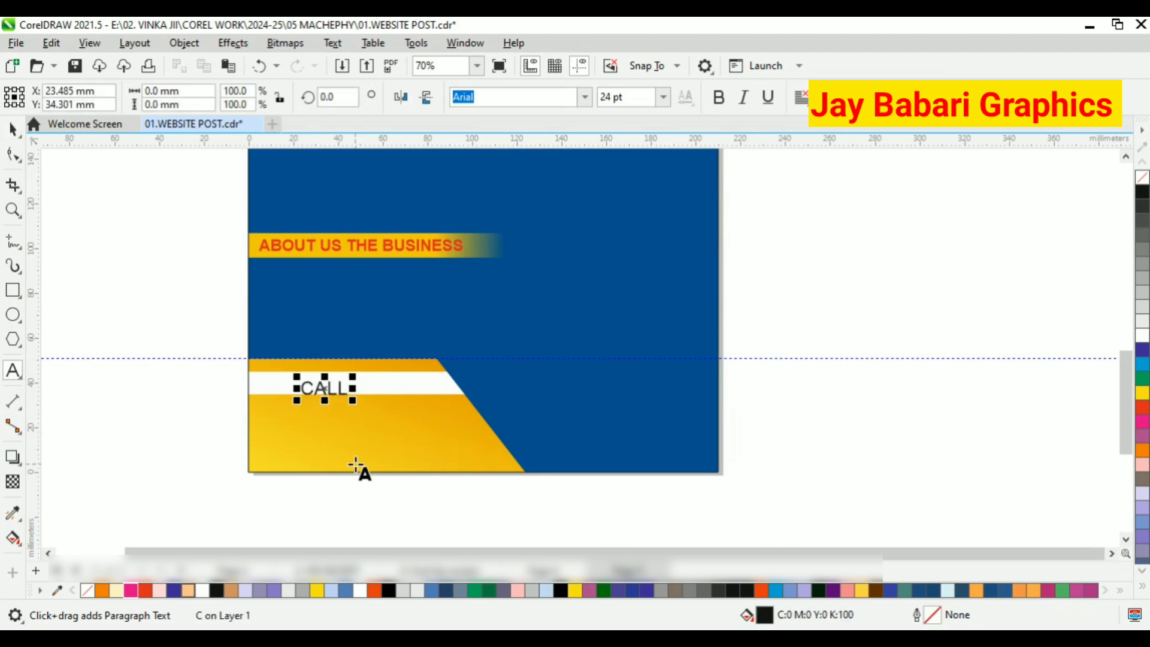
pyautogui.write(':')
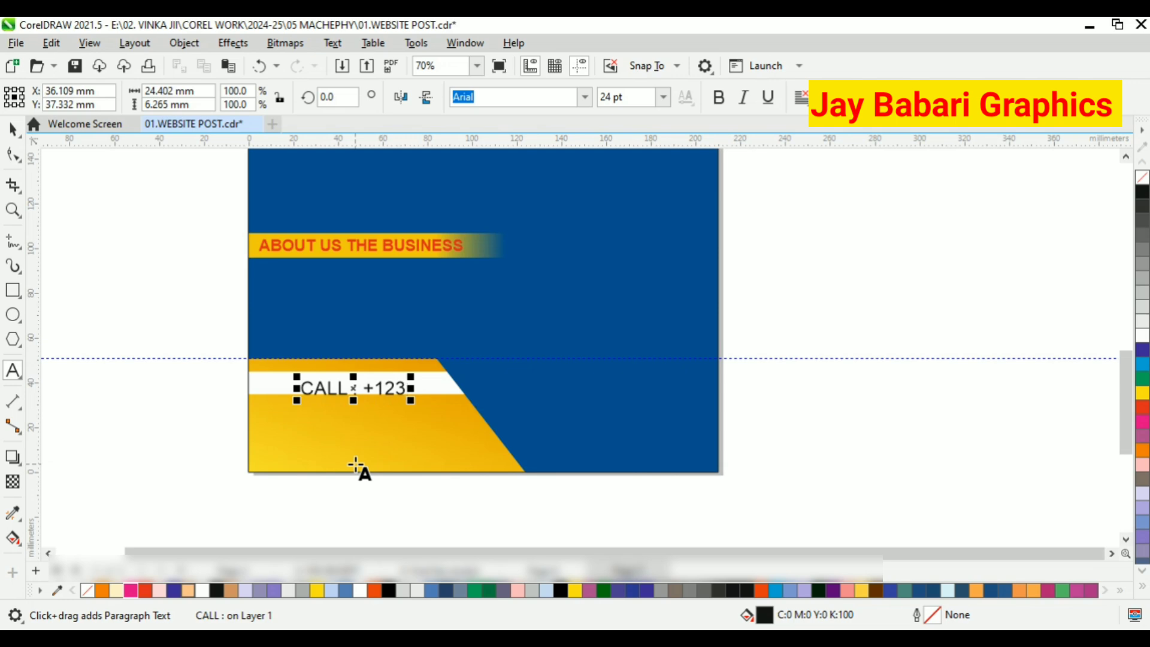
pyautogui.write(' +1')
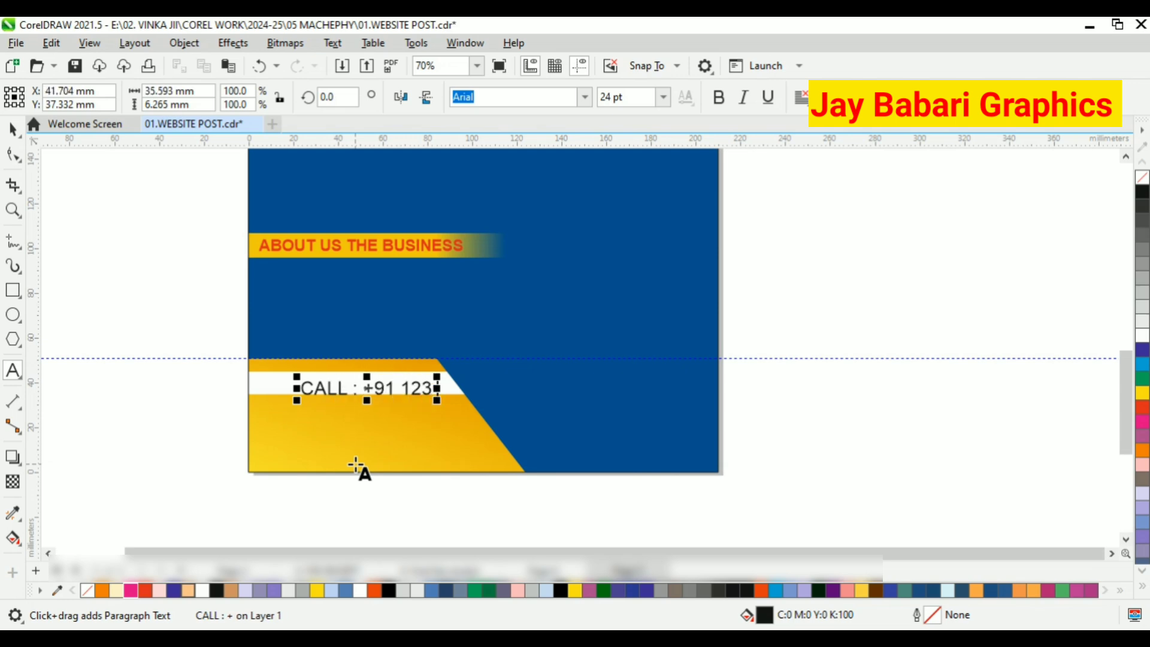
pyautogui.click(10, 136)
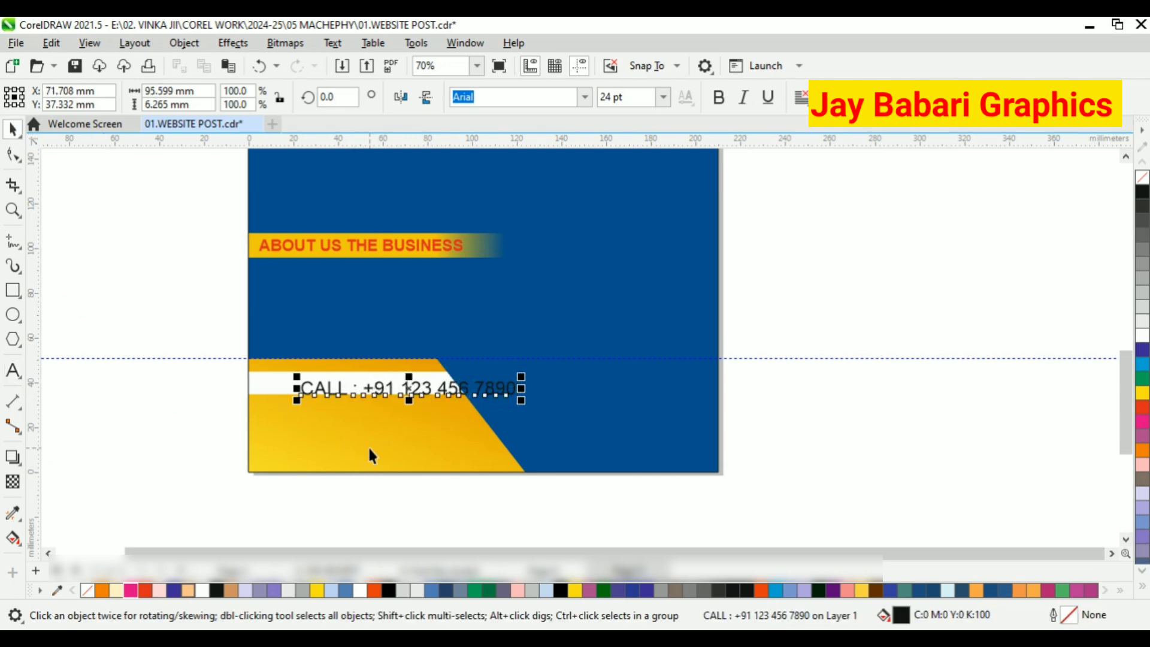
# Widen the footer shape inside the background's PowerClip to about 124% and move its lower-right node inward for a steeper slant.
pyautogui.click(350, 446)
pyautogui.click(84, 167)
pyautogui.click(470, 413)
pyautogui.scroll(1, 499, 395)
pyautogui.moveTo(542, 422); pyautogui.dragTo(630, 422)
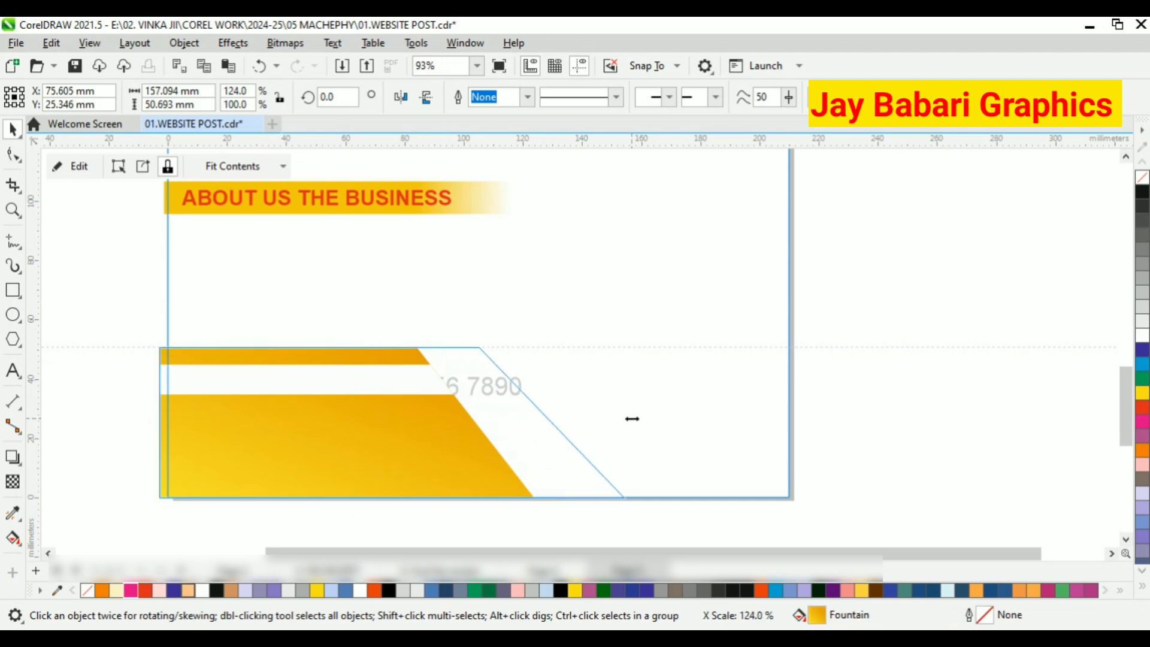
pyautogui.press('F10')
pyautogui.moveTo(622, 497); pyautogui.dragTo(573, 497)
pyautogui.click(14, 129)
pyautogui.click(79, 166)
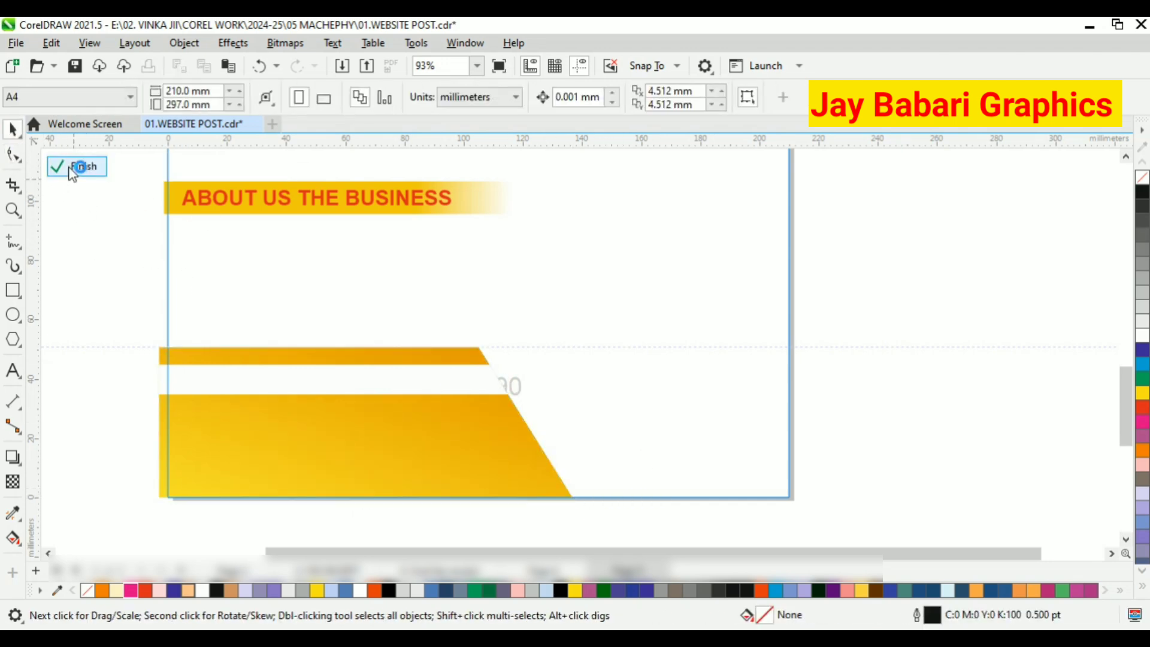
# Position the phone text line within the white band and make it bold.
pyautogui.click(488, 392)
pyautogui.moveTo(488, 392); pyautogui.dragTo(427, 386)
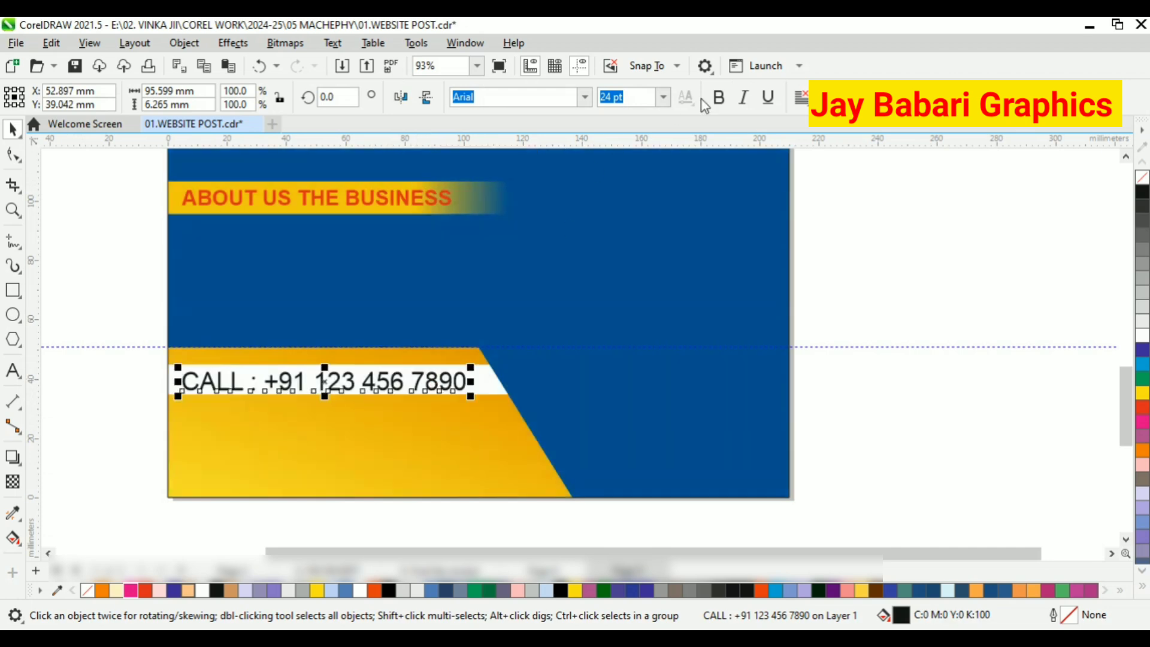
pyautogui.hotkey('ctrl', 'b')
pyautogui.scroll(2, 220, 432)
pyautogui.moveTo(616, 381); pyautogui.dragTo(591, 356)
pyautogui.click(90, 240)
# Add the text "OTHE CONTACT DETAILS HERE" in the footer shape below the phone line, with HERE on a second line.
pyautogui.click(11, 371)
pyautogui.click(154, 434)
pyautogui.write('ADDRESS')
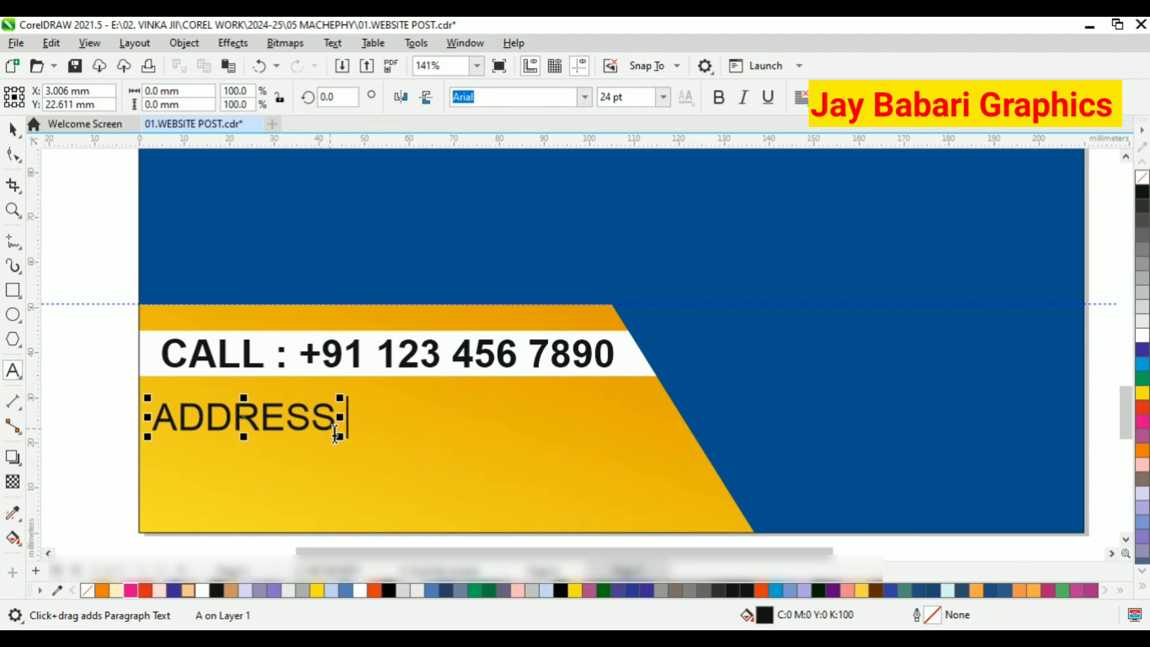
pyautogui.press('Escape')
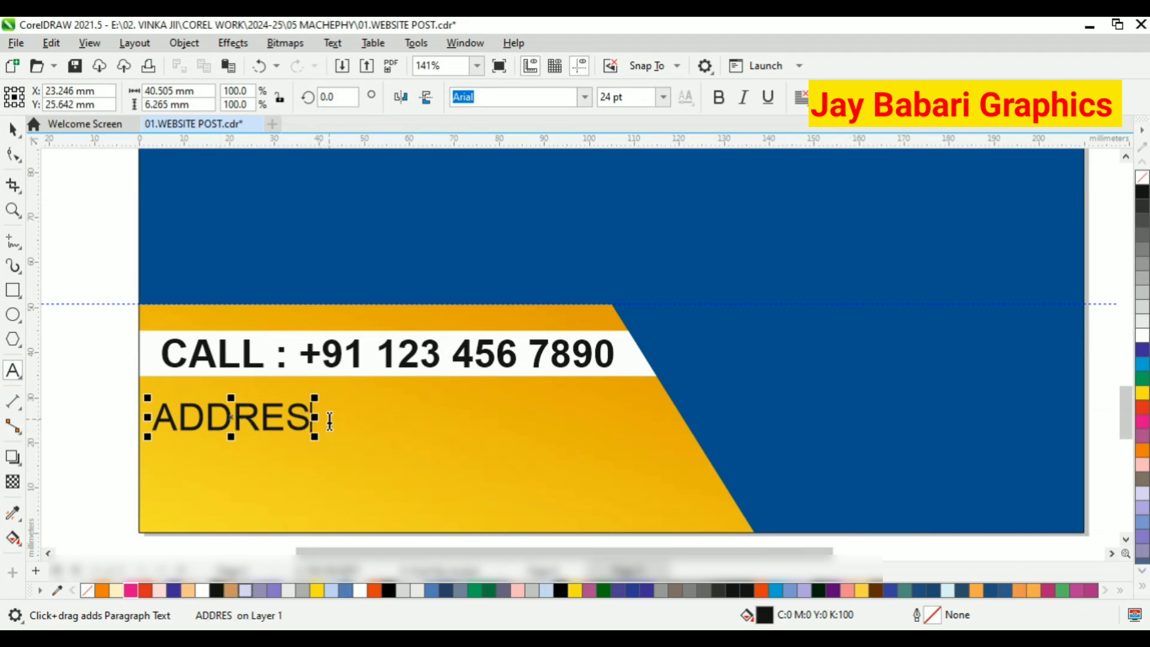
pyautogui.press('BackSpace')
pyautogui.press('BackSpace')
pyautogui.press('BackSpace')
pyautogui.press('BackSpace')
pyautogui.press('BackSpace')
pyautogui.press('BackSpace')
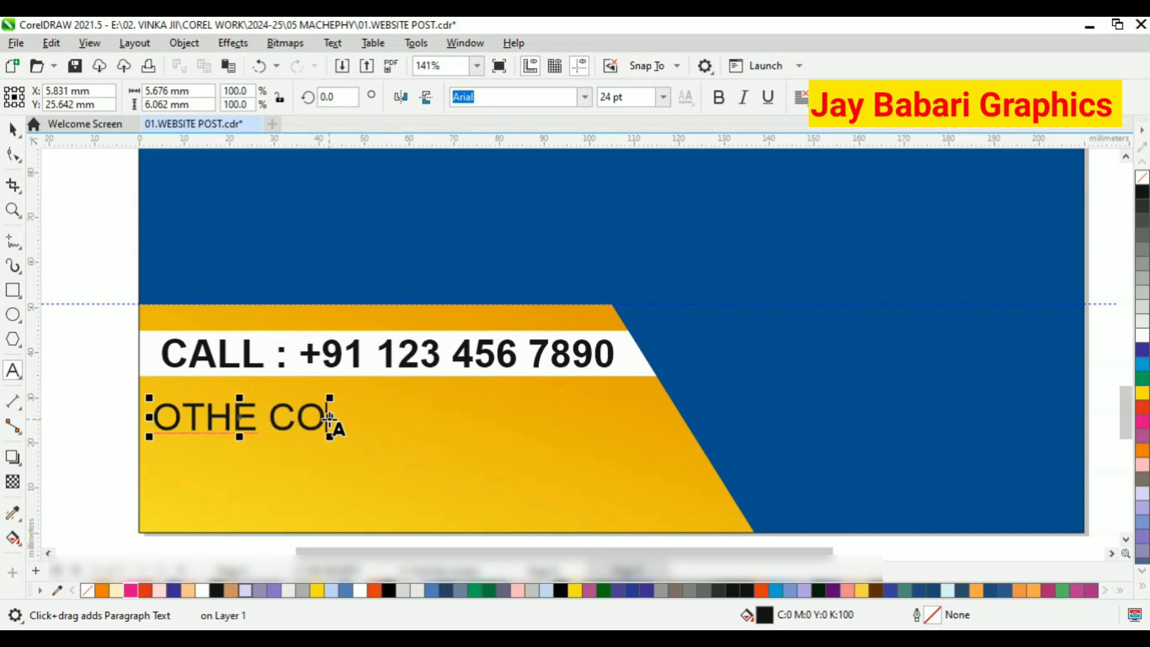
pyautogui.write('OTHE CONTACT DETAILS')
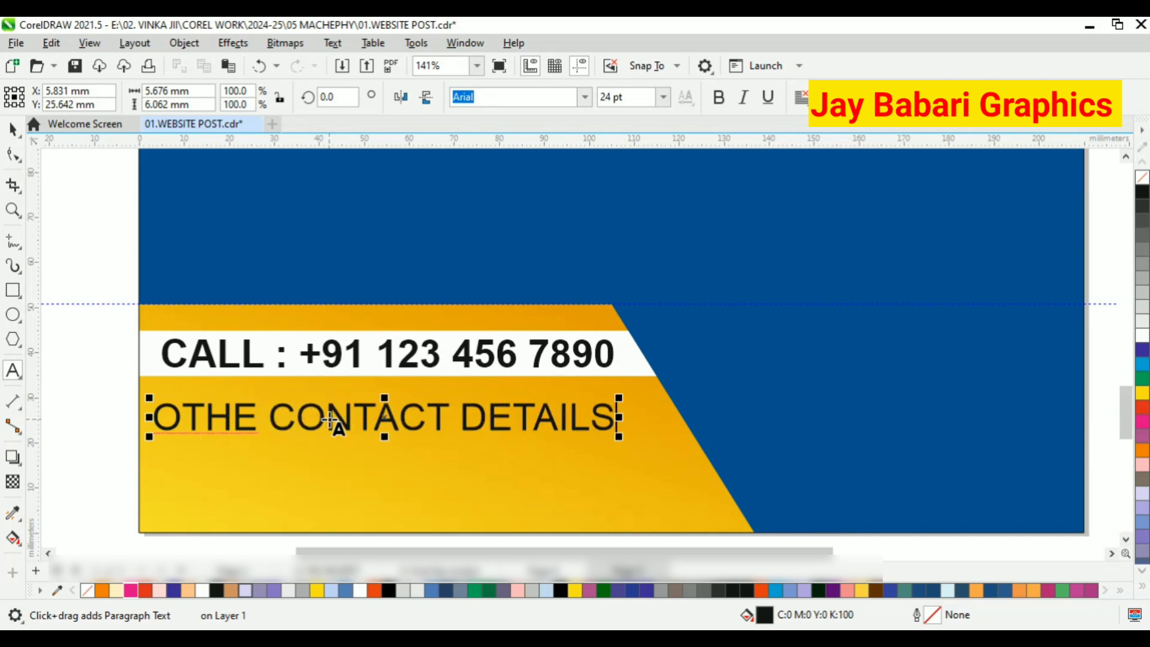
pyautogui.hotkey('ctrl', 'space')
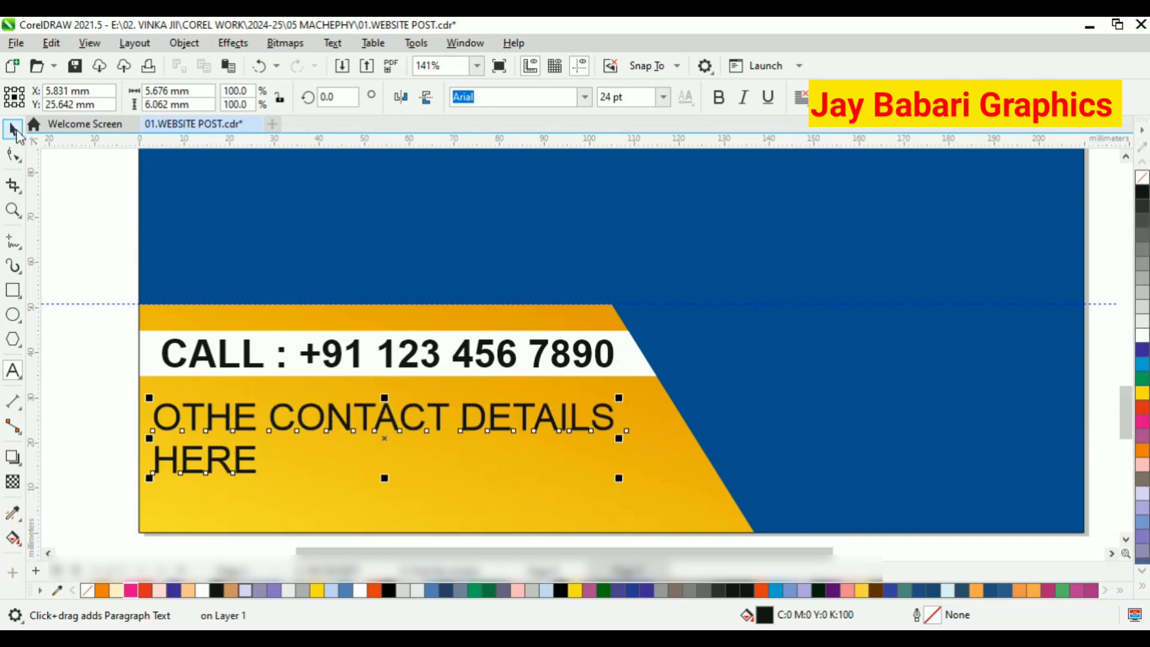
# Centre-align the contact details text, set its font to Arial Black and scale it to about 105 mm wide.
pyautogui.click(802, 96)
pyautogui.click(832, 155)
pyautogui.moveTo(491, 417); pyautogui.dragTo(489, 438)
pyautogui.click(718, 97)
pyautogui.click(585, 97)
pyautogui.click(538, 152)
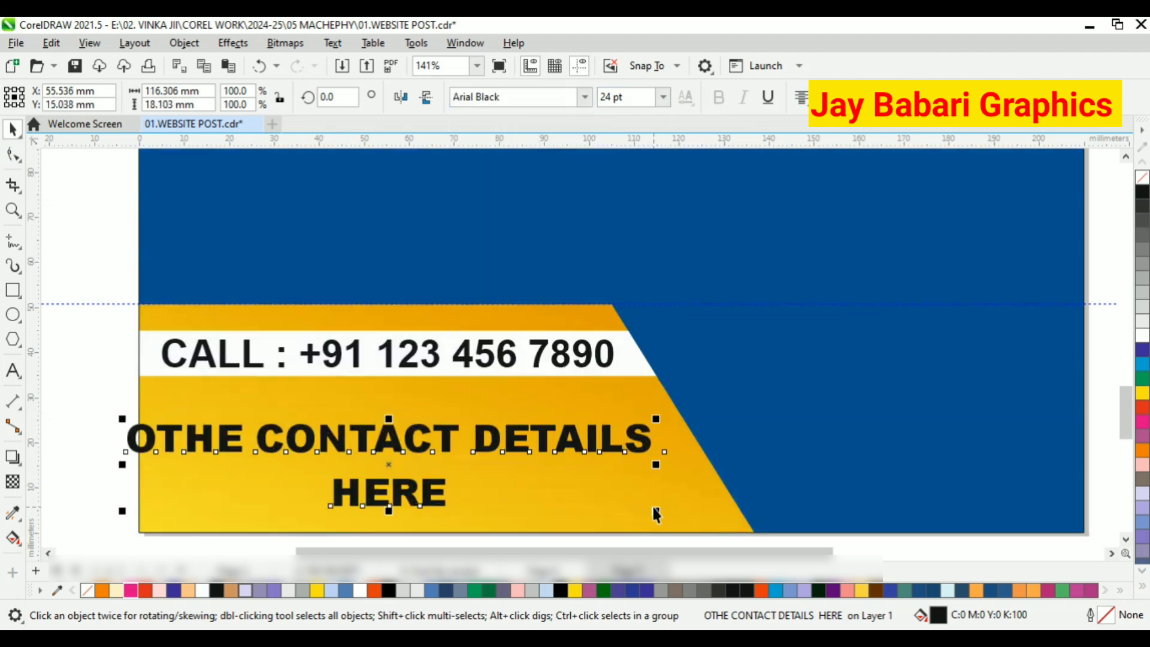
pyautogui.moveTo(655, 514); pyautogui.dragTo(630, 509)
# Rebreak the contact details text so its second line reads "DETAILS HERE".
pyautogui.press('F8')
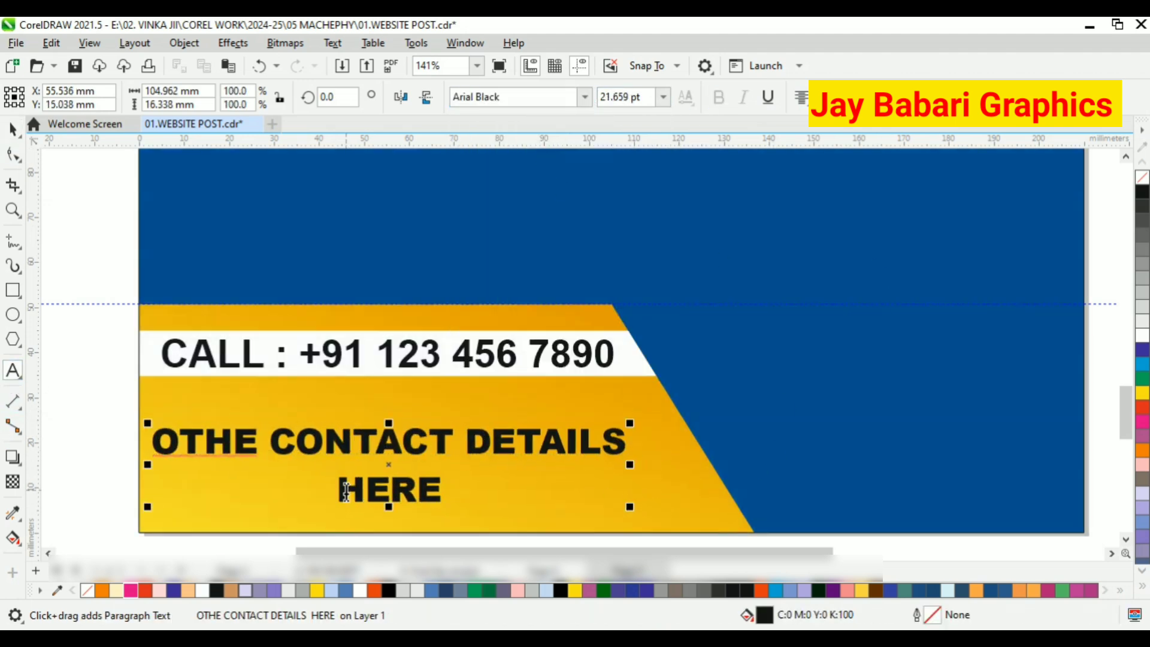
pyautogui.click(345, 491)
pyautogui.press('BackSpace')
pyautogui.click(389, 442)
pyautogui.press('Return')
pyautogui.click(18, 129)
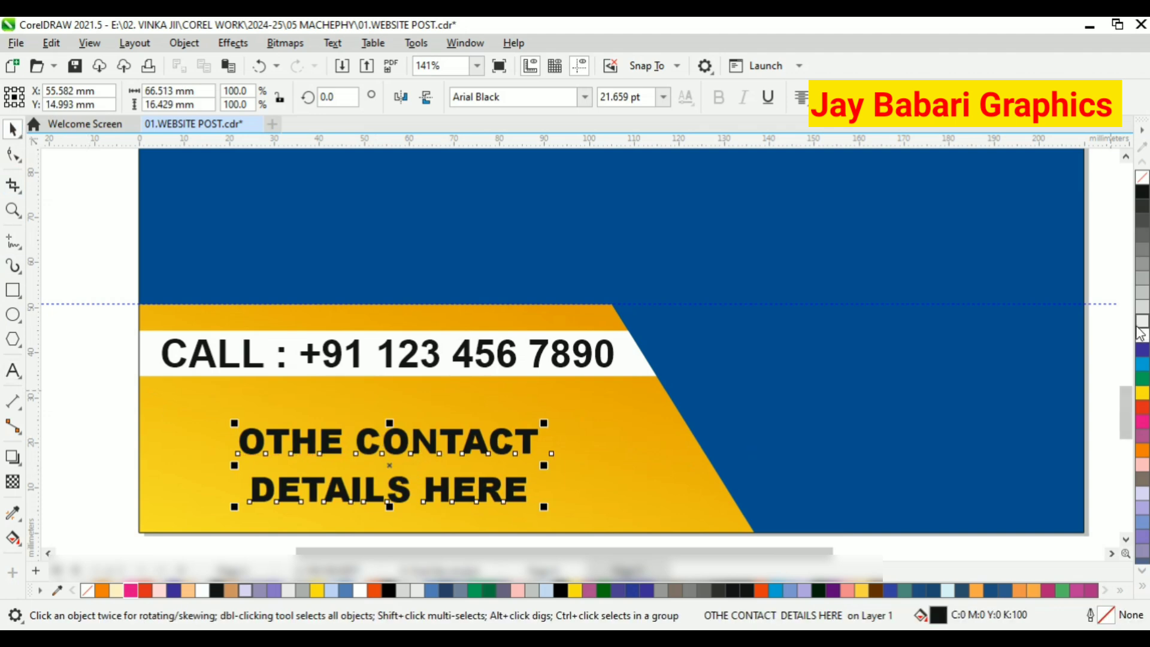
# Fill the contact details text white and enlarge it to about 25.7 pt, positioned just below the phone line.
pyautogui.click(1142, 335)
pyautogui.moveTo(545, 423); pyautogui.dragTo(602, 390)
pyautogui.moveTo(553, 422); pyautogui.dragTo(509, 419)
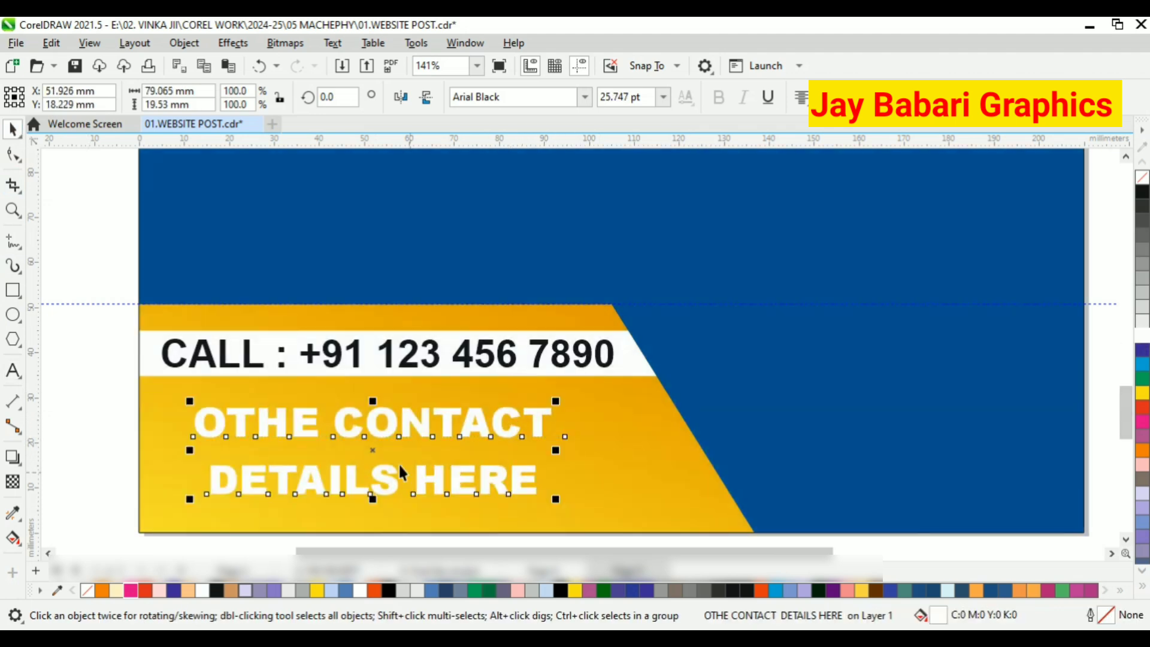
# Give the contact details text a black outline 1.5 pt wide.
pyautogui.rightClick(1142, 234)
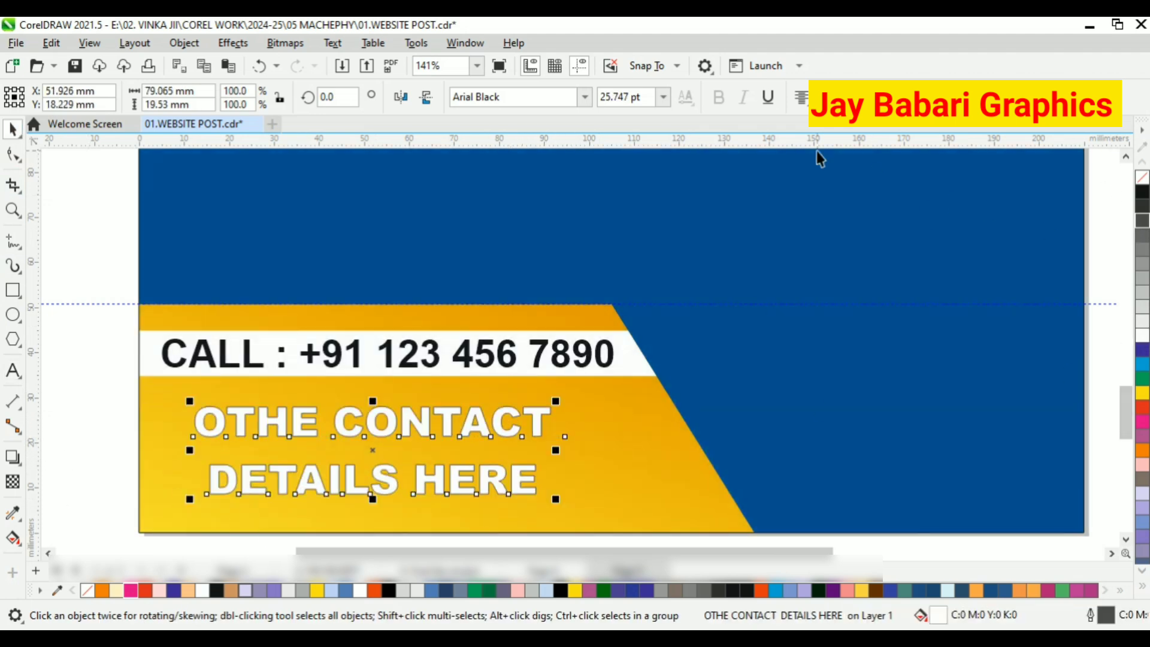
pyautogui.press('F12')
pyautogui.click(470, 267)
pyautogui.click(431, 352)
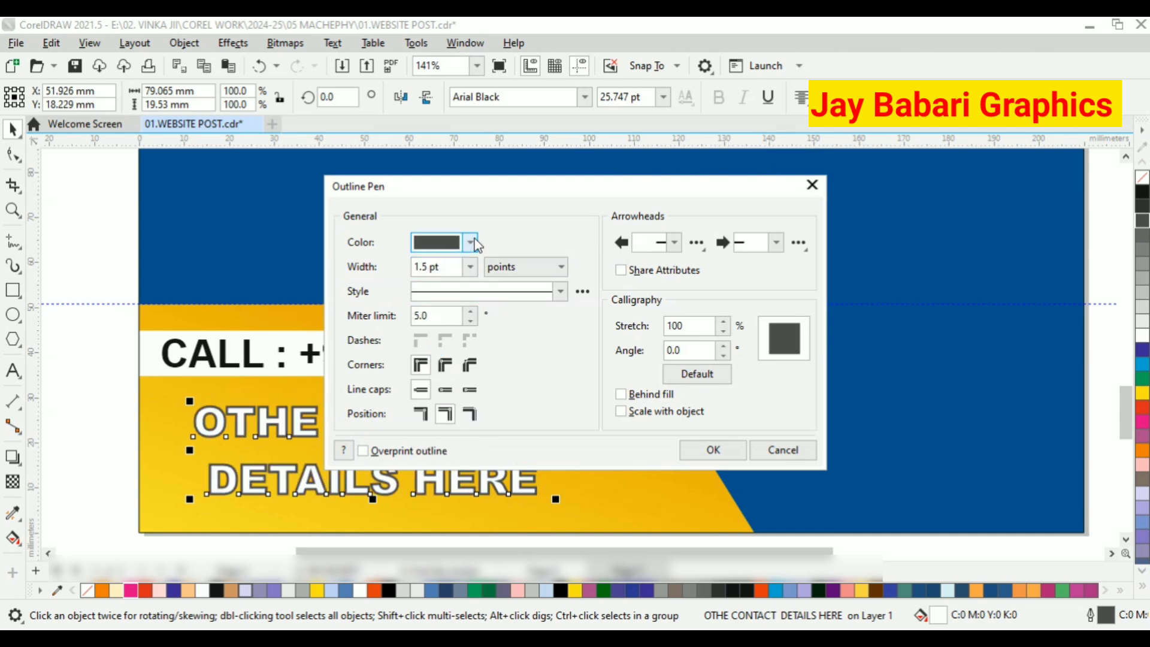
pyautogui.click(470, 242)
pyautogui.click(436, 327)
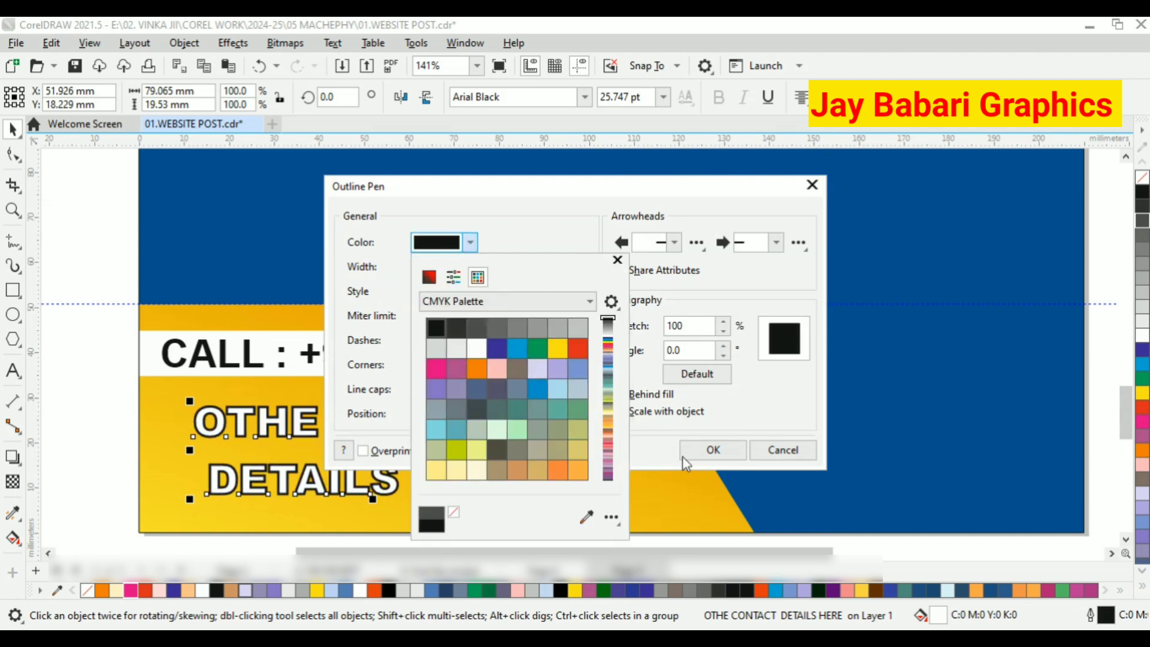
pyautogui.click(635, 448)
pyautogui.click(712, 450)
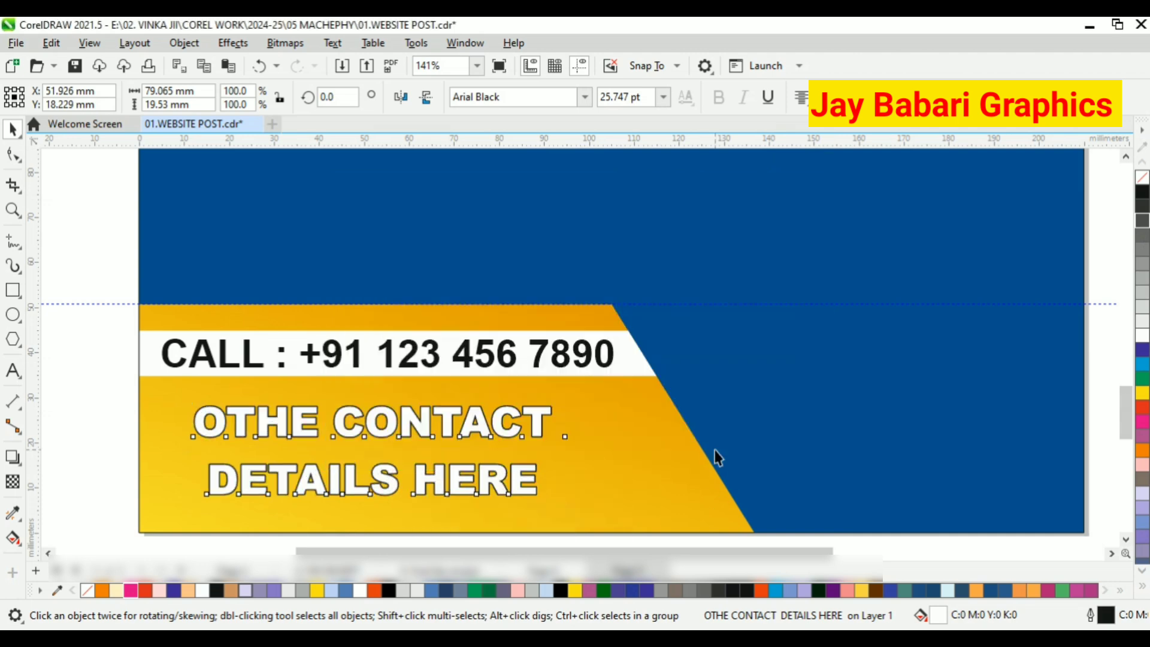
# Add a drop shadow with 80 opacity and 15 feathering to the contact details text.
pyautogui.scroll(1, 487, 423)
pyautogui.click(12, 456)
pyautogui.moveTo(166, 461); pyautogui.dragTo(576, 462)
pyautogui.moveTo(363, 462); pyautogui.dragTo(489, 462)
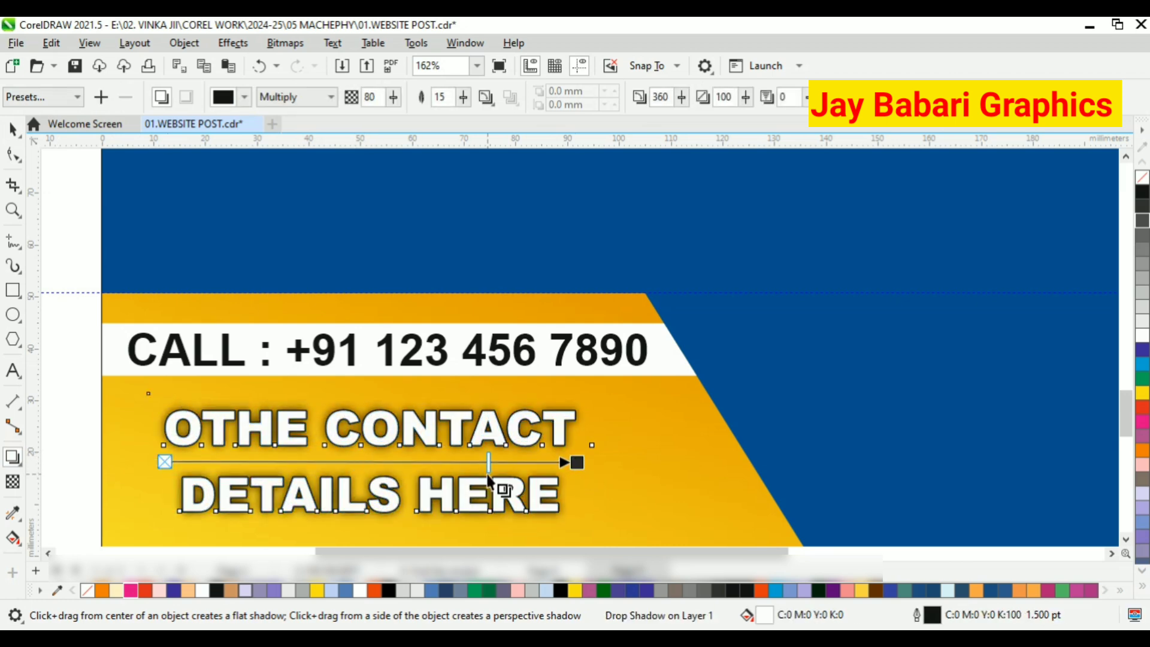
pyautogui.click(16, 135)
pyautogui.scroll(-4, 374, 373)
pyautogui.click(520, 495)
# Nudge the contact details text slightly lower and recolour it with a red fill and white outline.
pyautogui.click(480, 408)
pyautogui.scroll(3, 481, 408)
pyautogui.moveTo(481, 396); pyautogui.dragTo(477, 403)
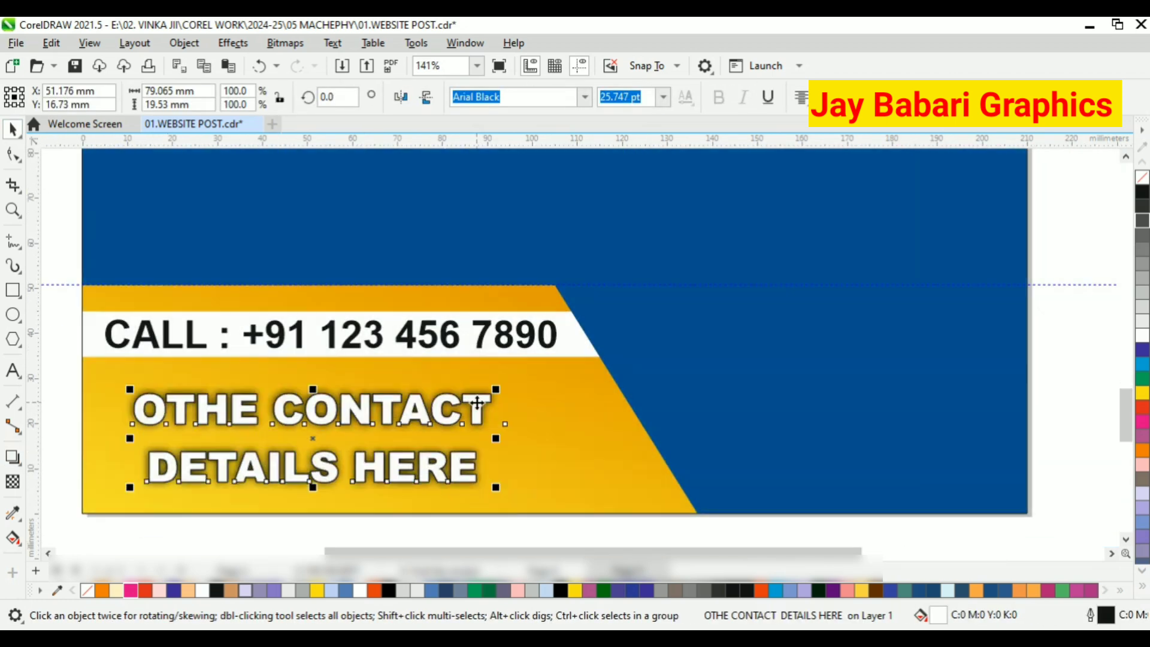
pyautogui.click(1141, 393)
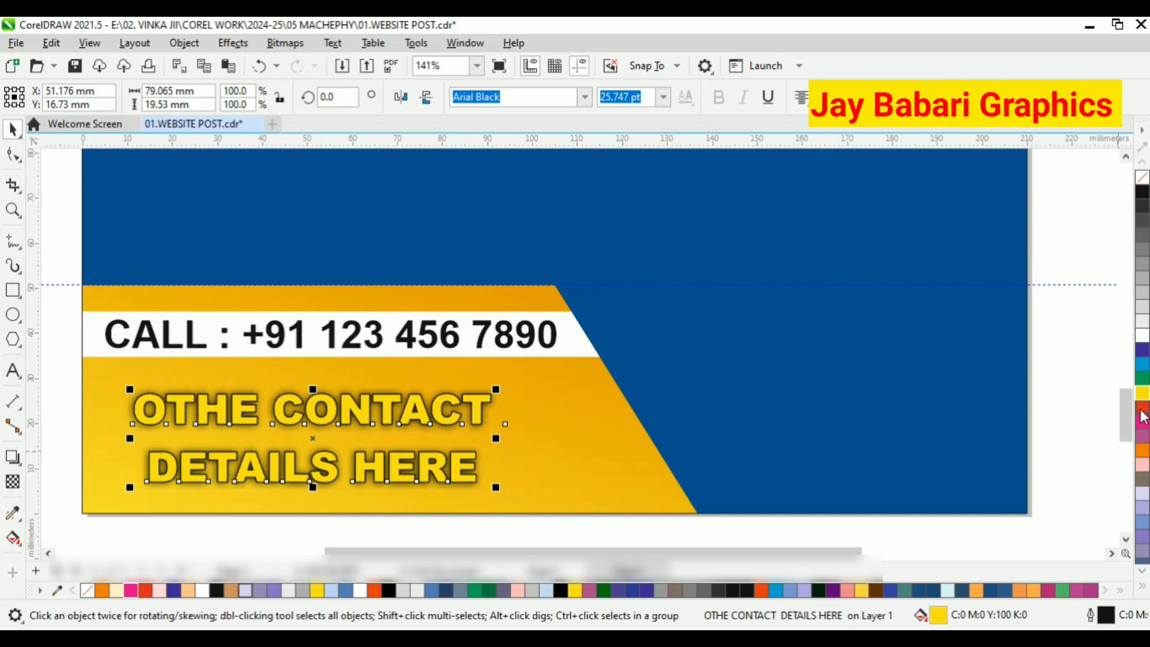
pyautogui.click(1142, 412)
pyautogui.scroll(-1, 530, 518)
pyautogui.click(529, 519)
pyautogui.scroll(3, 477, 347)
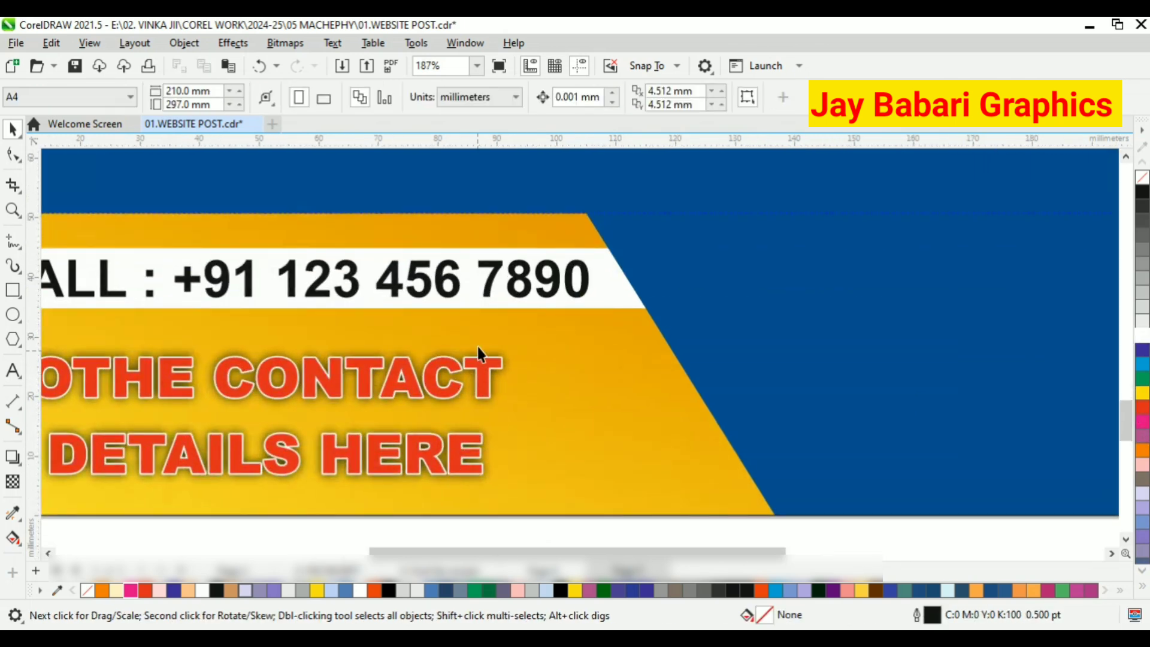
# Enlarge the contact details text slightly to fill more of the footer shape.
pyautogui.scroll(-3, 477, 347)
pyautogui.click(440, 376)
pyautogui.moveTo(501, 433); pyautogui.dragTo(524, 440)
pyautogui.click(503, 482)
pyautogui.scroll(-4, 365, 406)
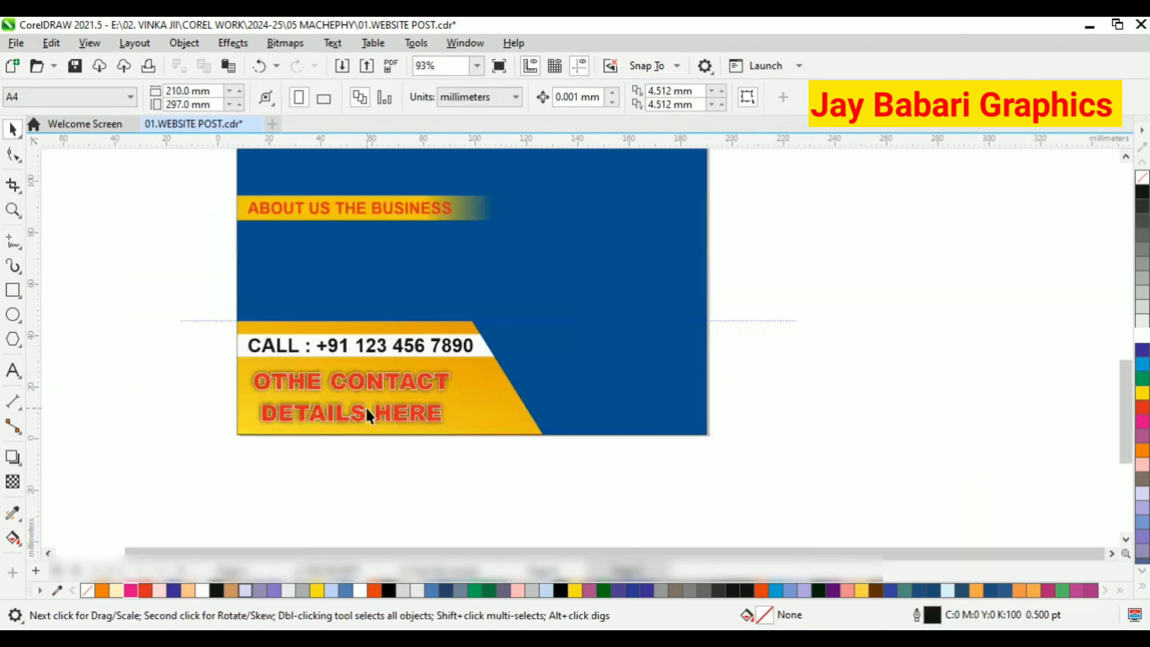
pyautogui.scroll(-2, 367, 413)
pyautogui.click(21, 371)
pyautogui.scroll(1, 450, 358)
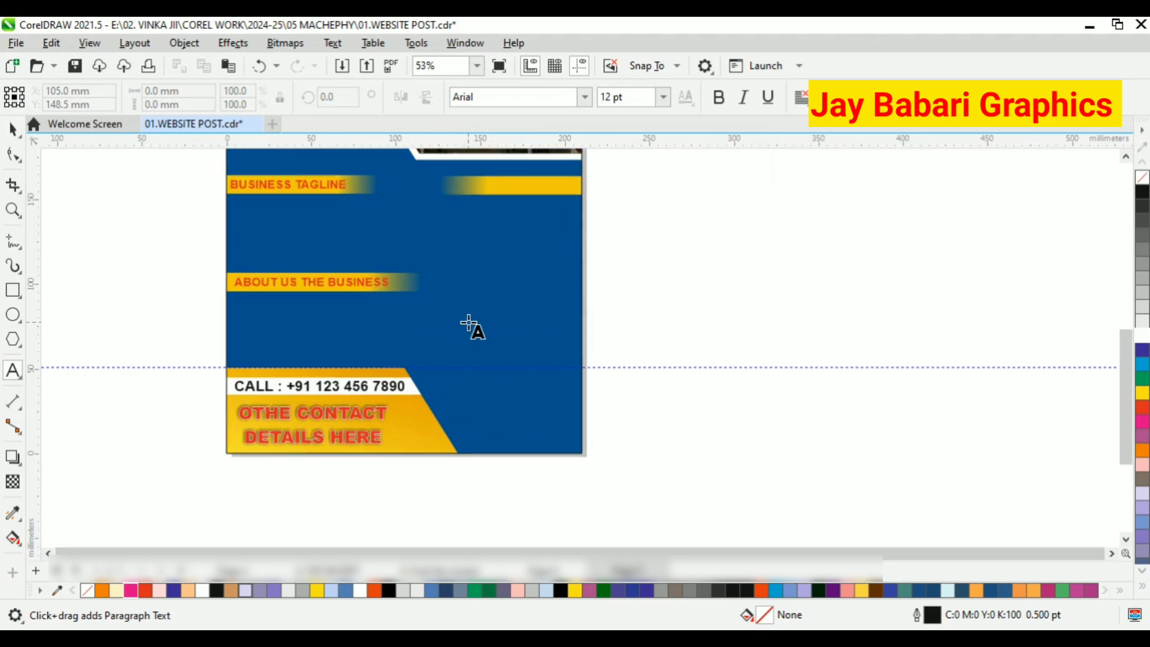
pyautogui.click(457, 358)
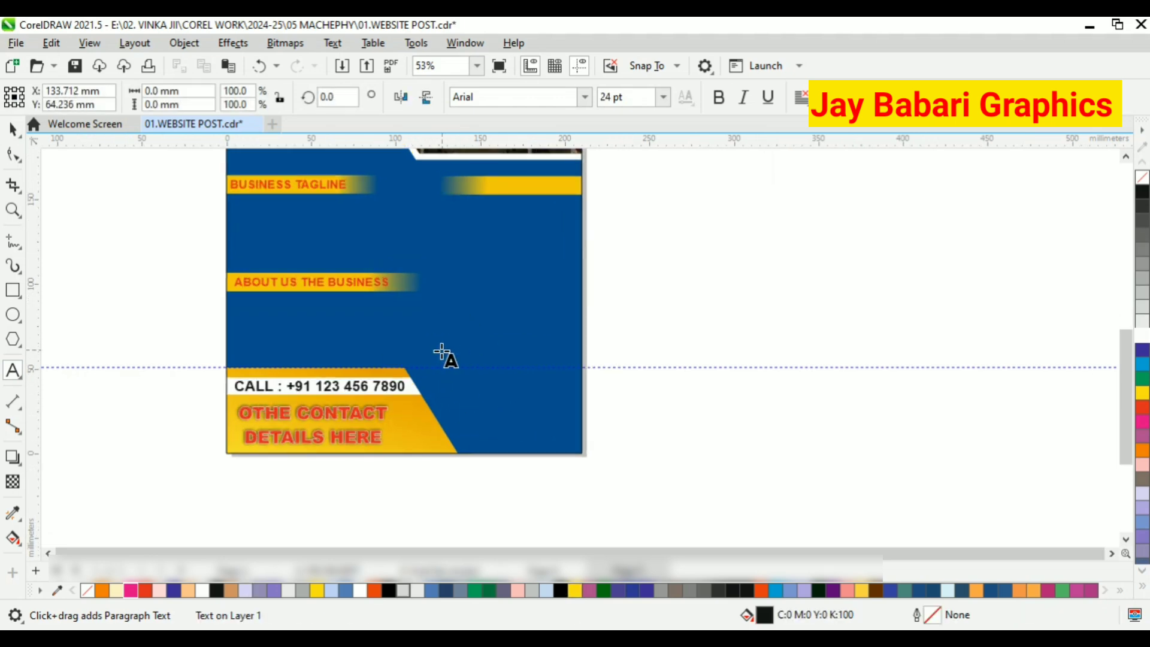
pyautogui.scroll(-1, 465, 381)
pyautogui.scroll(1, 465, 354)
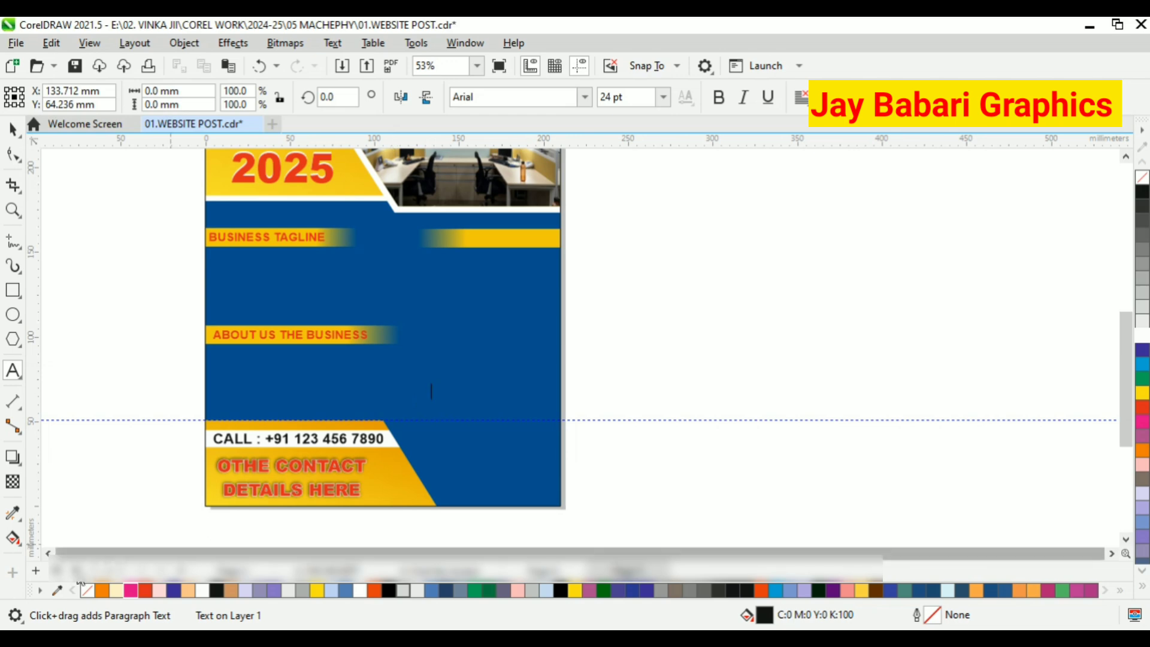
# Draw a circle about 17 mm across in the blue area below the unlabelled yellow bar, filled yellow without an outline.
pyautogui.click(12, 314)
pyautogui.scroll(1, 413, 308)
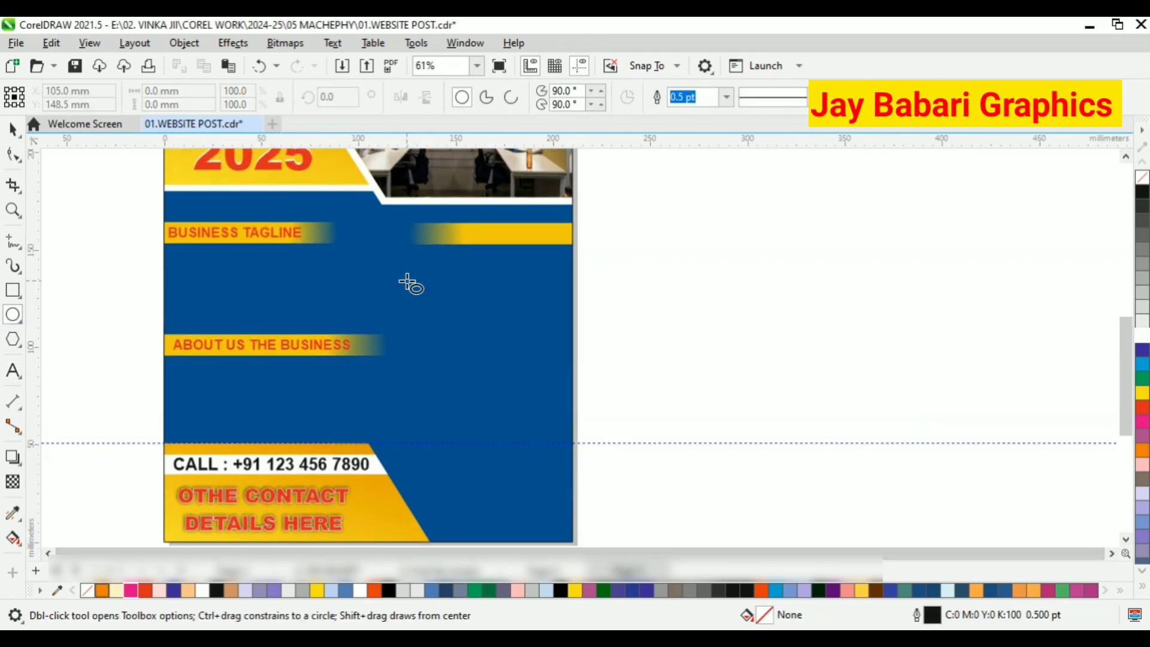
pyautogui.moveTo(394, 274); pyautogui.dragTo(438, 318)
pyautogui.press('space')
pyautogui.click(1142, 409)
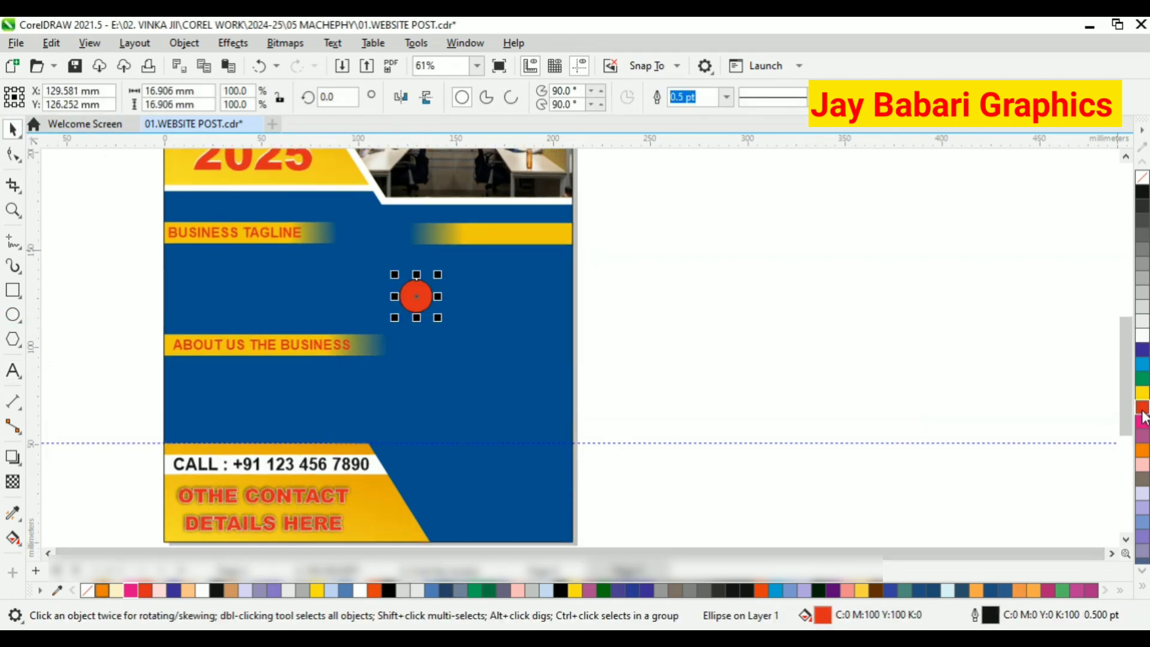
pyautogui.click(1143, 335)
pyautogui.click(1142, 392)
pyautogui.rightClick(1142, 178)
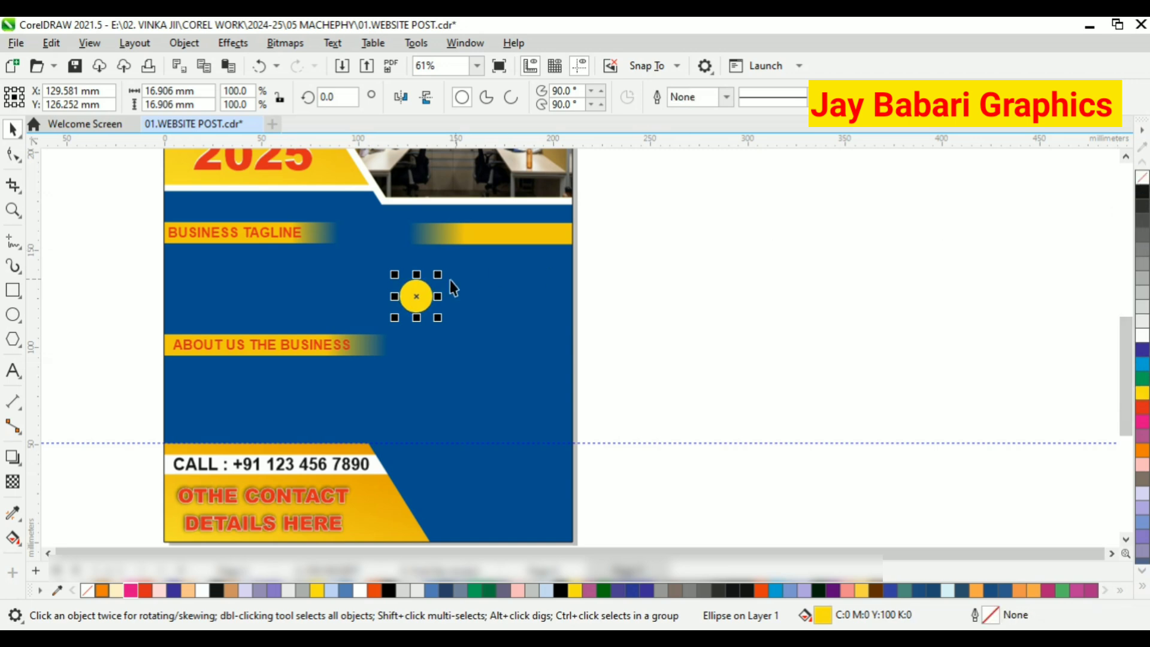
# Shrink the yellow circle to about 7 mm across, keeping it in the blue area below the unlabelled bar.
pyautogui.scroll(3, 450, 279)
pyautogui.moveTo(451, 329); pyautogui.dragTo(404, 302)
pyautogui.scroll(3, 414, 290)
pyautogui.scroll(1, 388, 282)
# Add the text "Lorem Ipsum" in 24 pt Arial beside the small yellow circle.
pyautogui.press('F8')
pyautogui.click(411, 282)
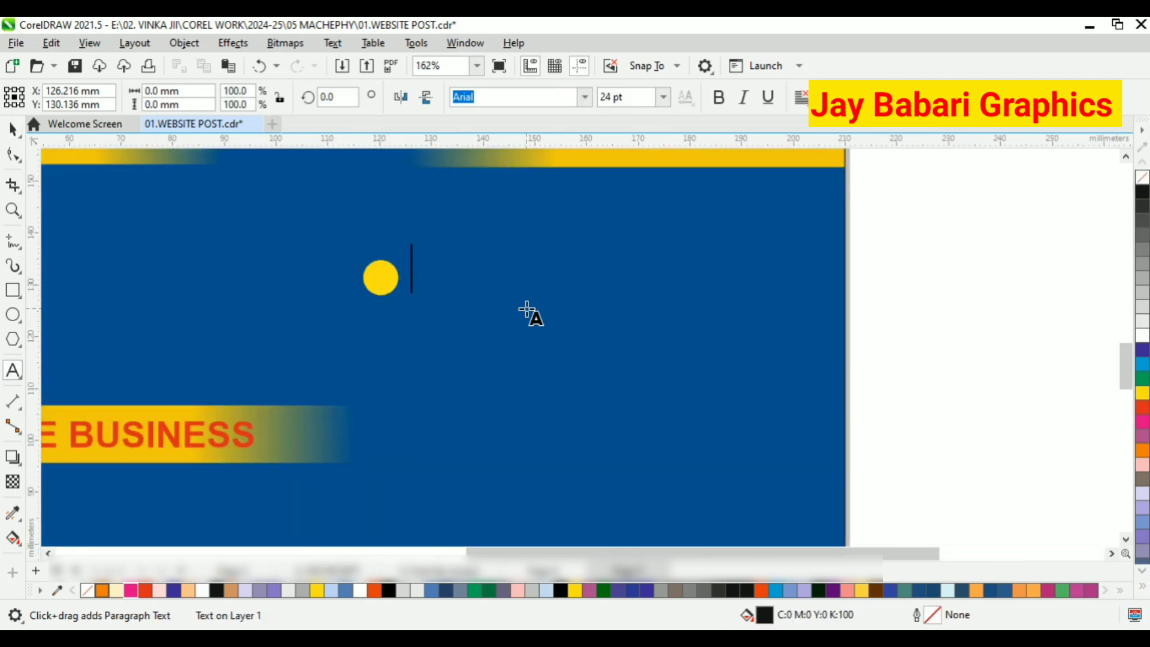
pyautogui.write('Lorem ipsum')
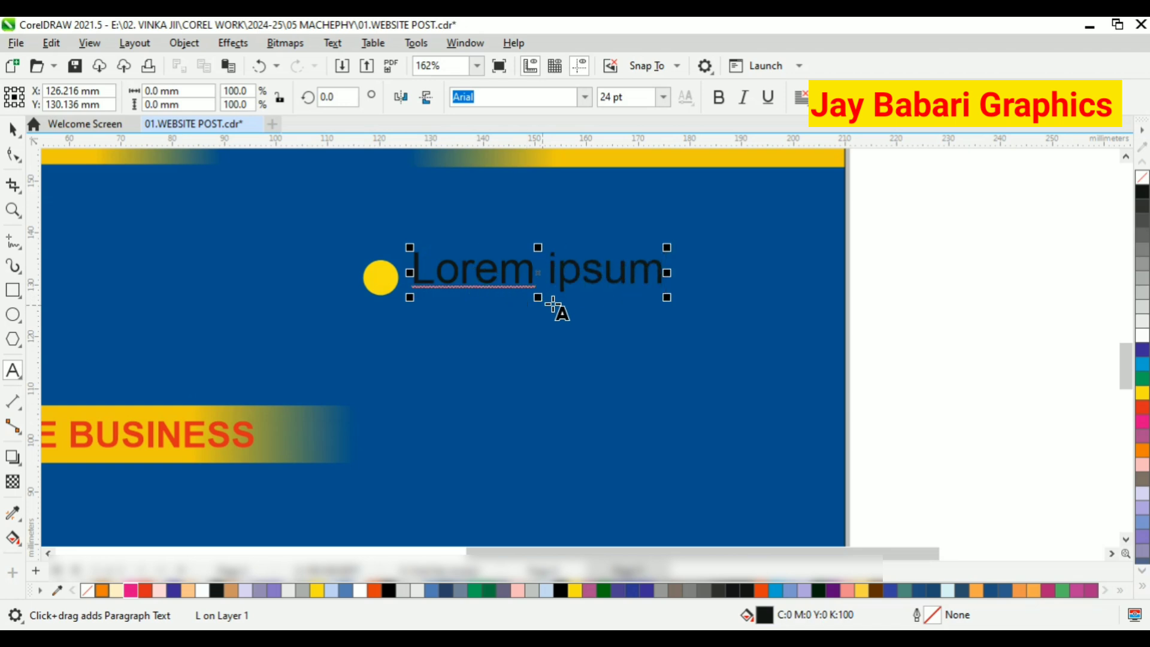
pyautogui.click(567, 272)
pyautogui.press('BackSpace')
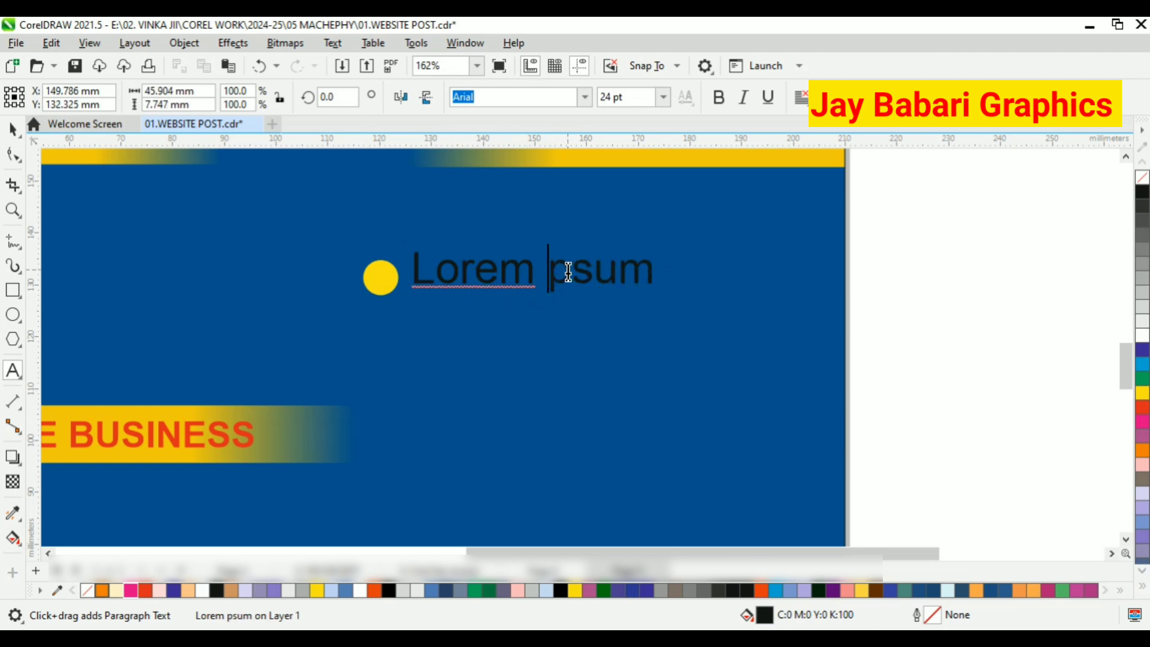
pyautogui.write('I')
# Make the Lorem Ipsum text bold with a white fill.
pyautogui.click(17, 136)
pyautogui.click(716, 99)
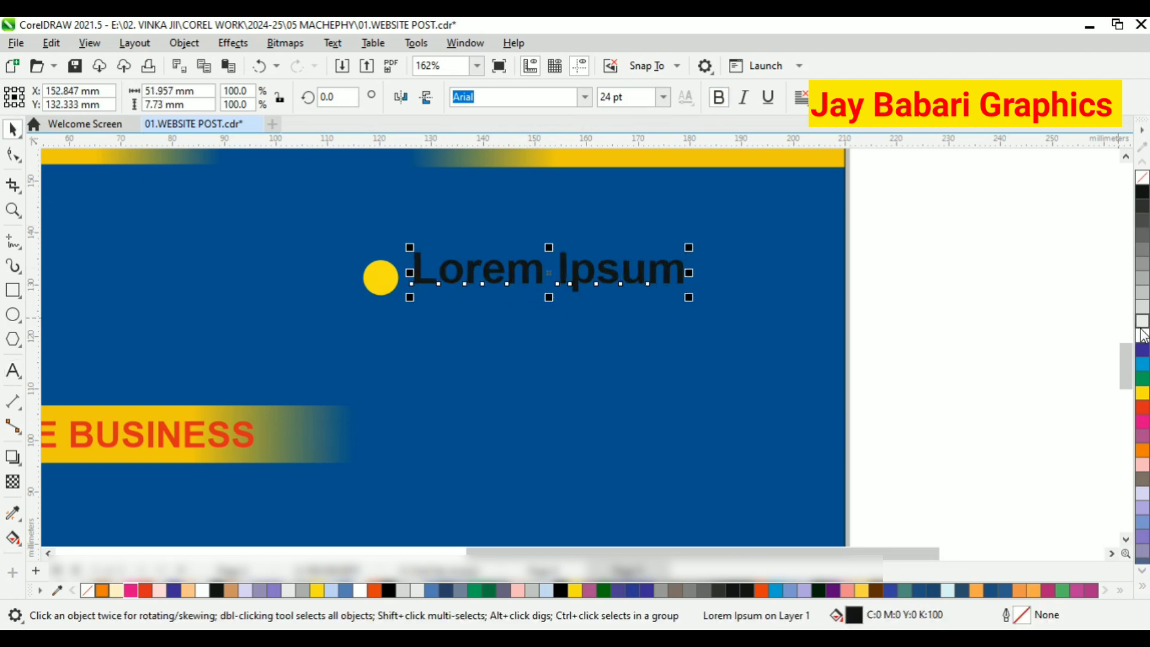
pyautogui.click(1141, 335)
# Group the yellow circle and the Lorem Ipsum text into one bullet item.
pyautogui.scroll(-1, 670, 296)
pyautogui.moveTo(836, 256); pyautogui.dragTo(371, 319)
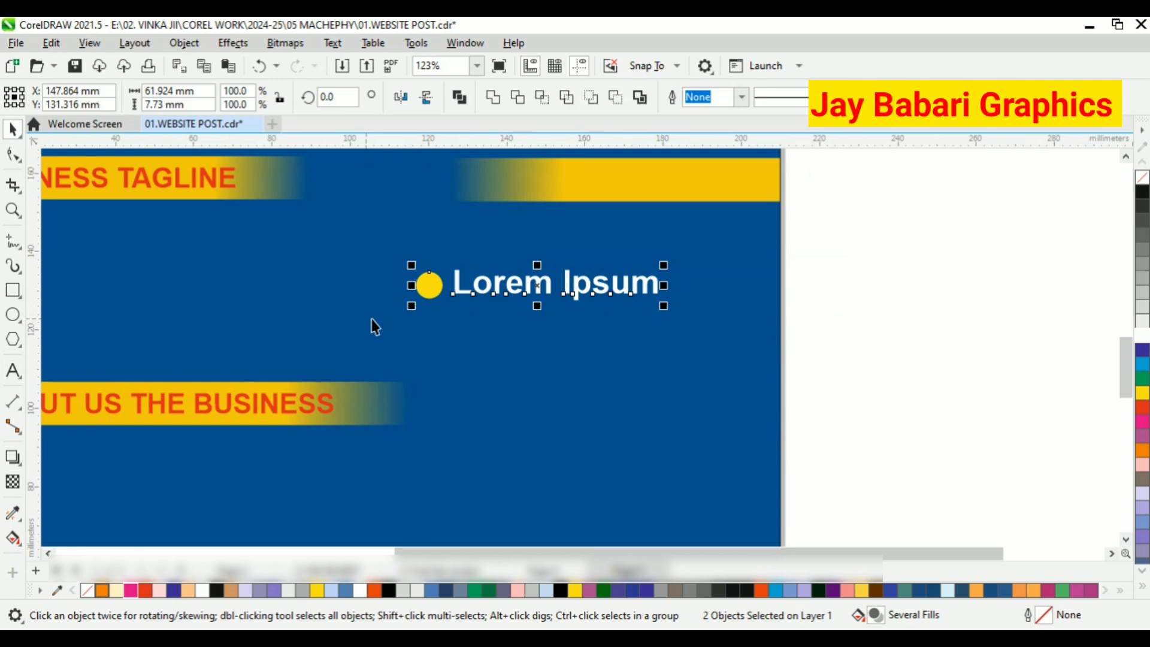
pyautogui.rightClick(602, 288)
pyautogui.click(649, 232)
pyautogui.click(672, 284)
pyautogui.rightClick(654, 285)
pyautogui.click(695, 227)
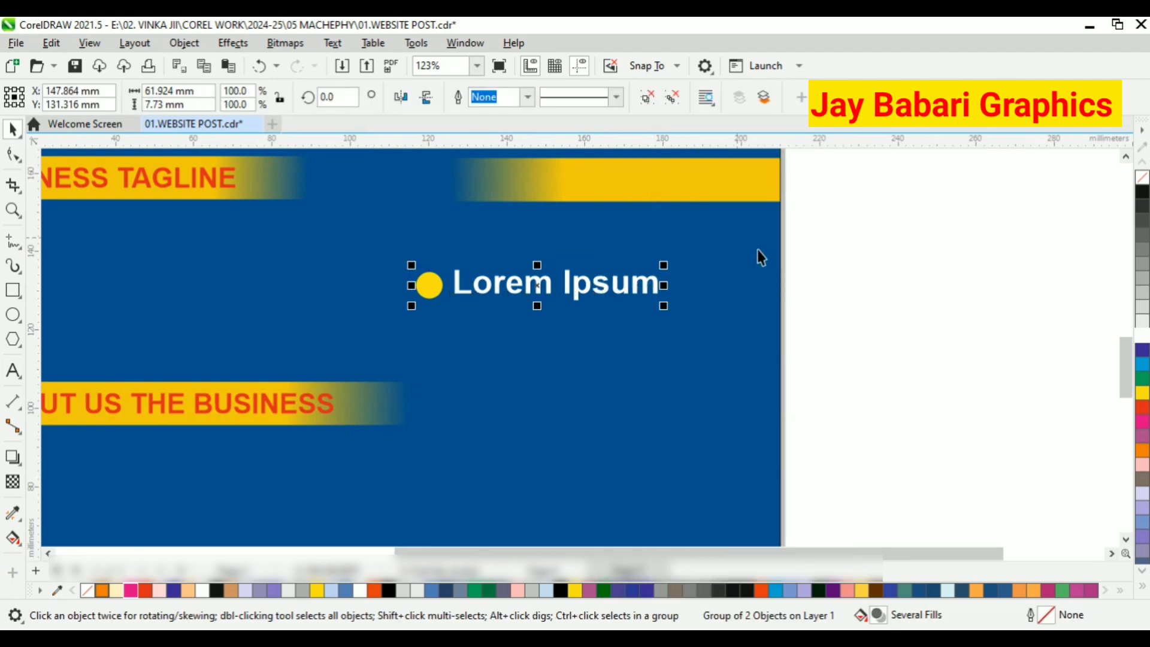
# Place two copies of the bullet item below the original to form a column of three.
pyautogui.rightClick(861, 251)
pyautogui.click(932, 380)
pyautogui.scroll(-1, 654, 276)
pyautogui.moveTo(579, 281); pyautogui.dragTo(571, 418)
pyautogui.scroll(-1, 577, 362)
pyautogui.scroll(-2, 608, 398)
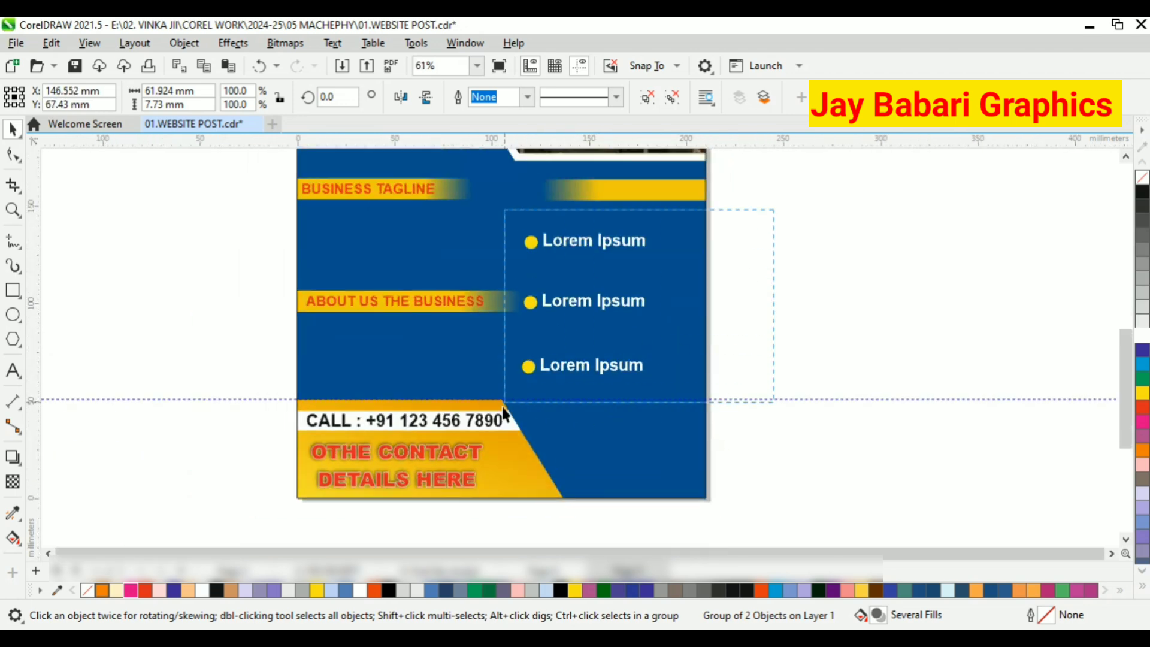
# Align the left edges of the three bullet items and shift them slightly towards the page's right edge.
pyautogui.moveTo(502, 407); pyautogui.dragTo(497, 411)
pyautogui.scroll(1, 611, 302)
pyautogui.moveTo(648, 300); pyautogui.dragTo(682, 297)
pyautogui.press('Escape')
pyautogui.scroll(-3, 500, 266)
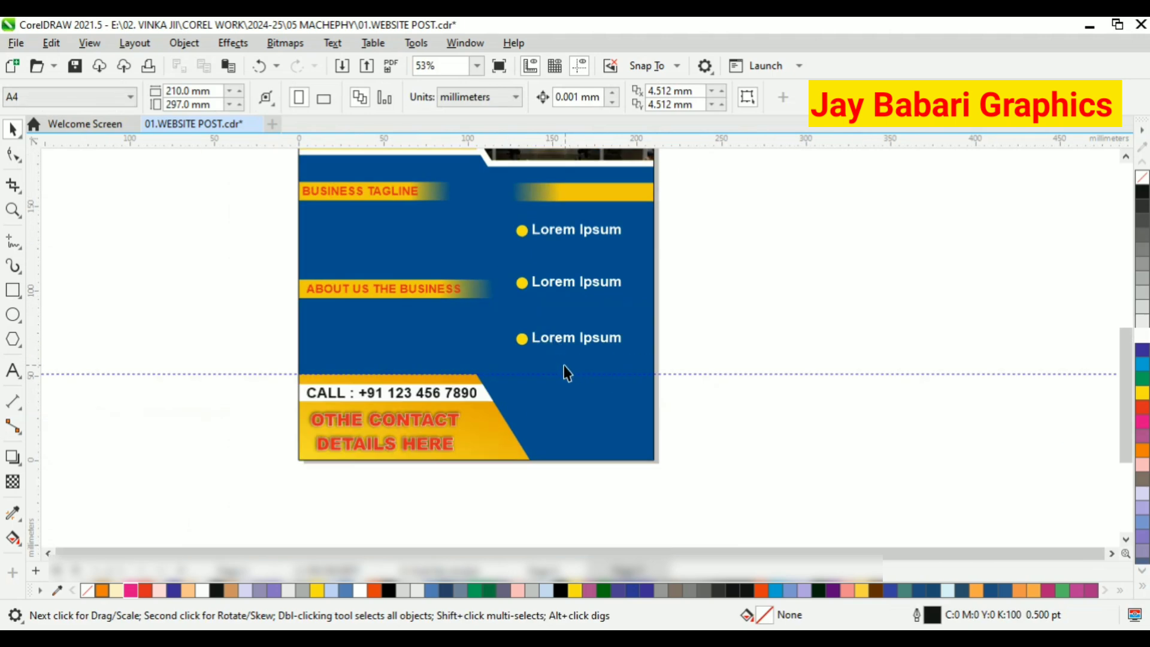
# Move the three bullet items together slightly upward, closer to the unlabelled yellow bar.
pyautogui.scroll(-2, 548, 373)
pyautogui.scroll(2, 559, 280)
pyautogui.moveTo(690, 252); pyautogui.dragTo(479, 432)
pyautogui.scroll(1, 581, 263)
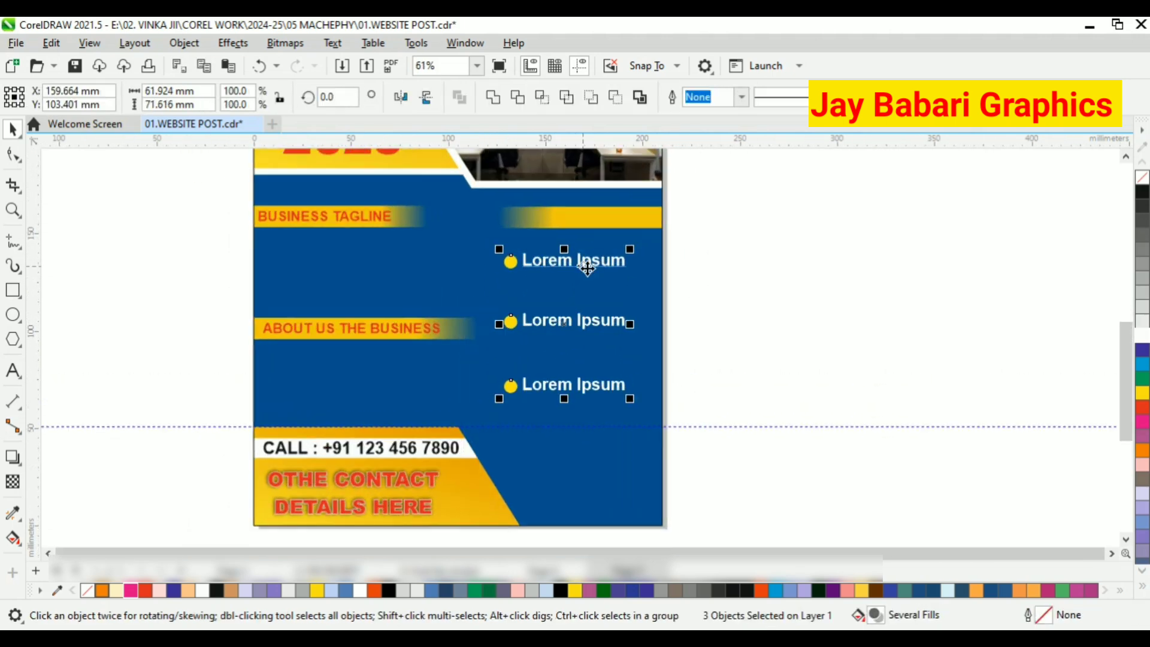
pyautogui.moveTo(598, 261); pyautogui.dragTo(597, 253)
pyautogui.press('Escape')
# Add the text "our services" over the unlabelled yellow bar and change it to uppercase.
pyautogui.scroll(1, 623, 346)
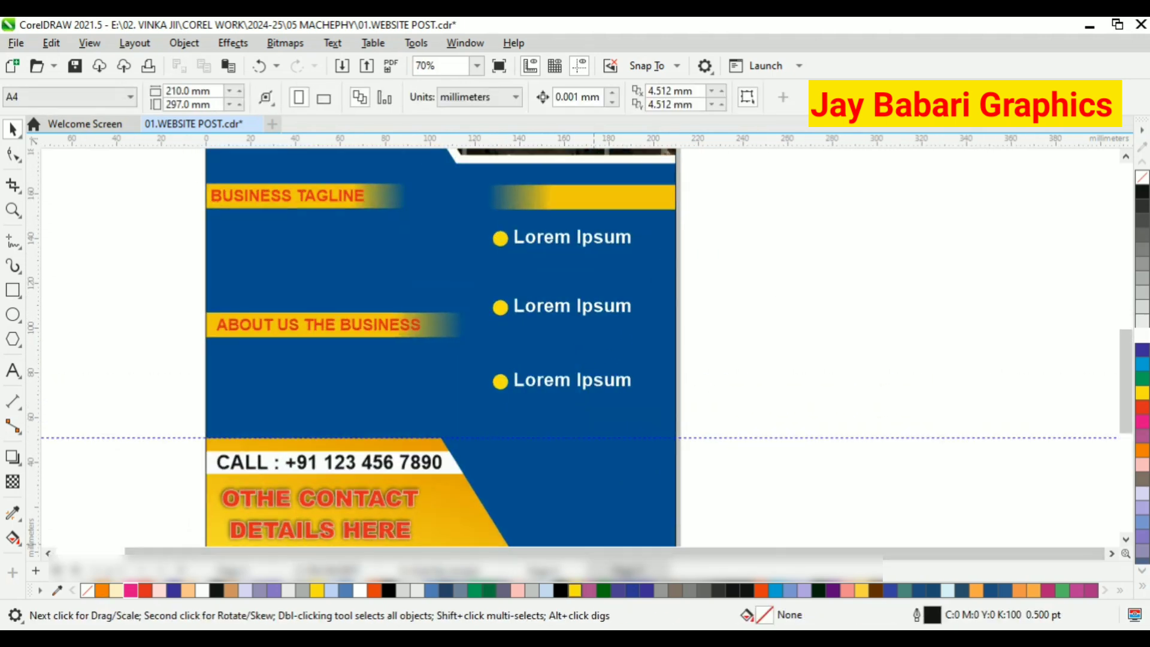
pyautogui.click(13, 370)
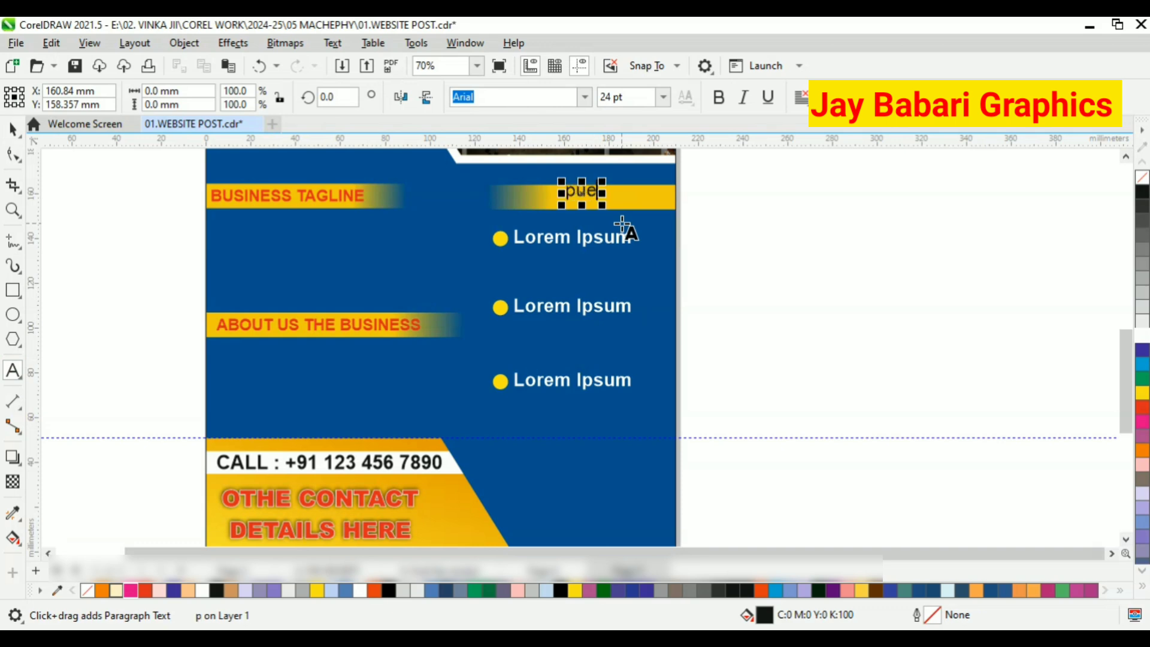
pyautogui.press('BackSpace')
pyautogui.press('BackSpace')
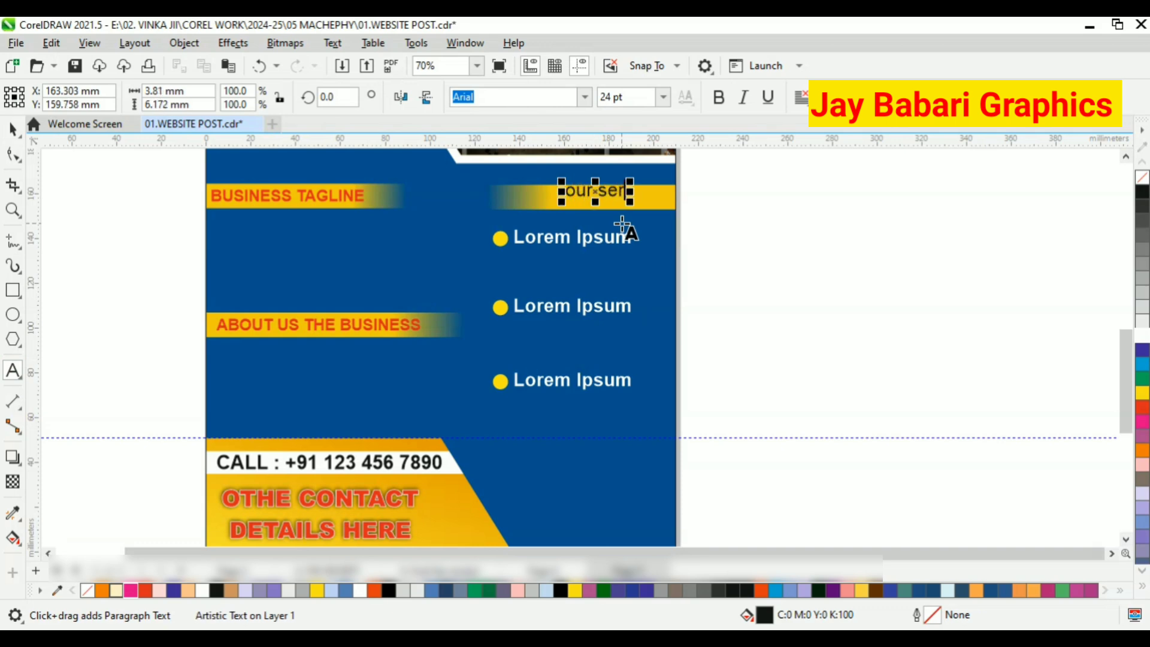
pyautogui.write('s')
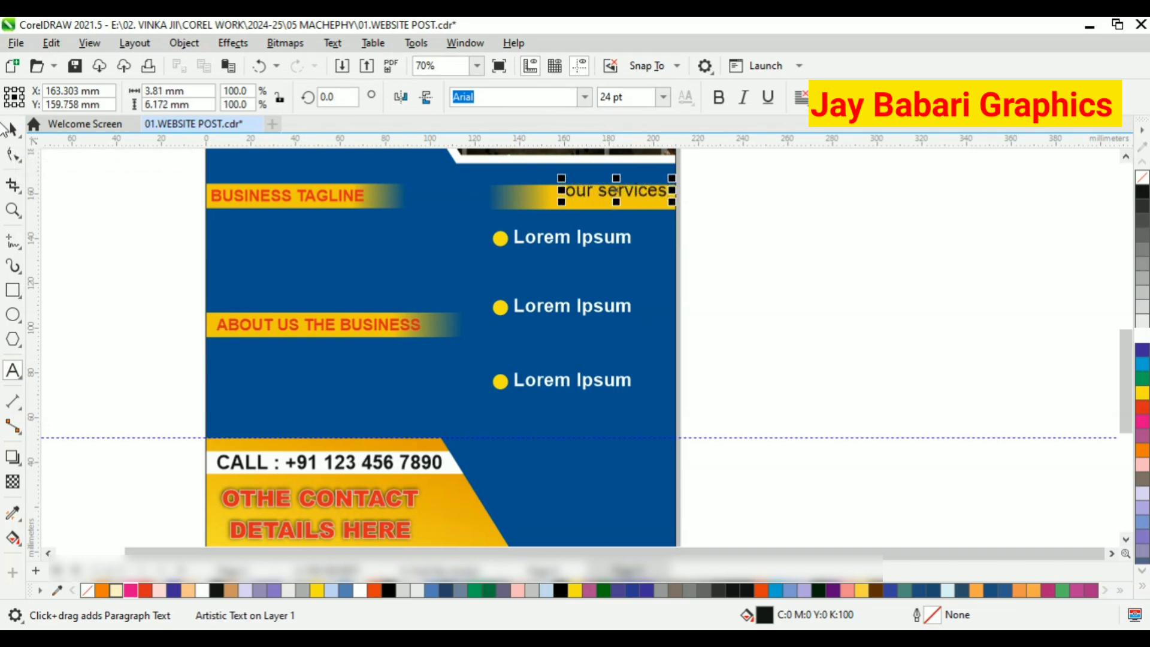
pyautogui.click(12, 129)
pyautogui.click(332, 42)
pyautogui.click(377, 396)
pyautogui.click(518, 313)
pyautogui.click(552, 380)
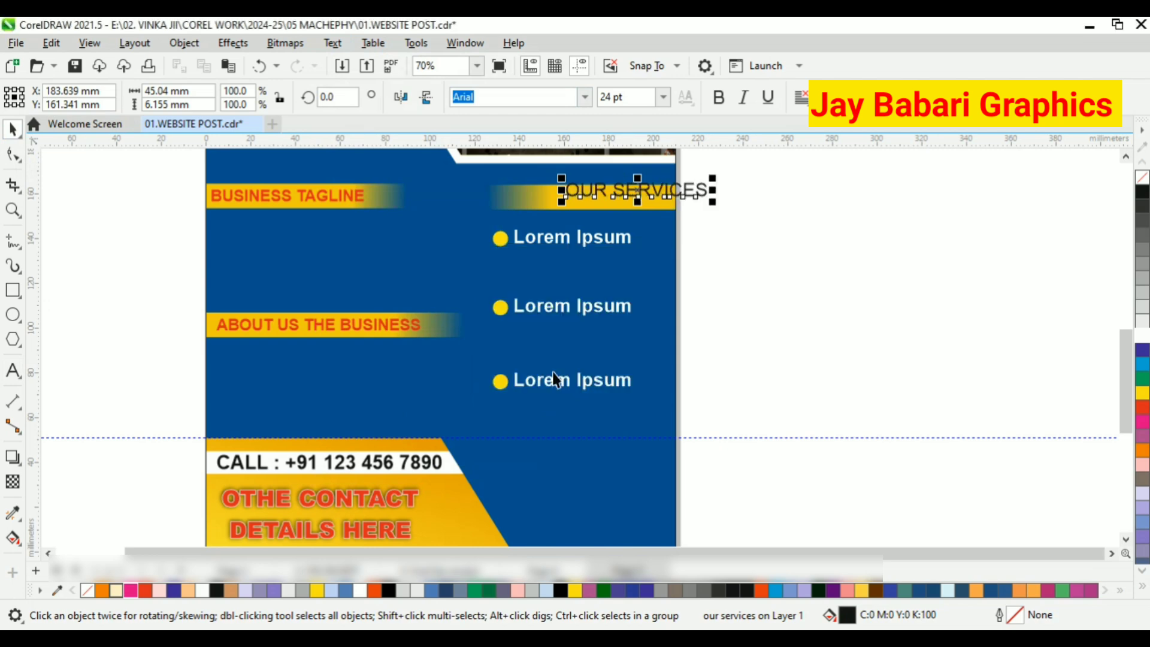
# Make the OUR SERVICES text bold and red, and fit it inside its yellow bar.
pyautogui.scroll(1, 659, 180)
pyautogui.moveTo(659, 194)
pyautogui.mouseDown()
pyautogui.moveTo(617, 203)
pyautogui.moveTo(650, 203)
pyautogui.mouseUp()
pyautogui.click(1142, 407)
pyautogui.scroll(3, 688, 180)
pyautogui.click(639, 214)
pyautogui.click(775, 259)
pyautogui.scroll(-7, 775, 258)
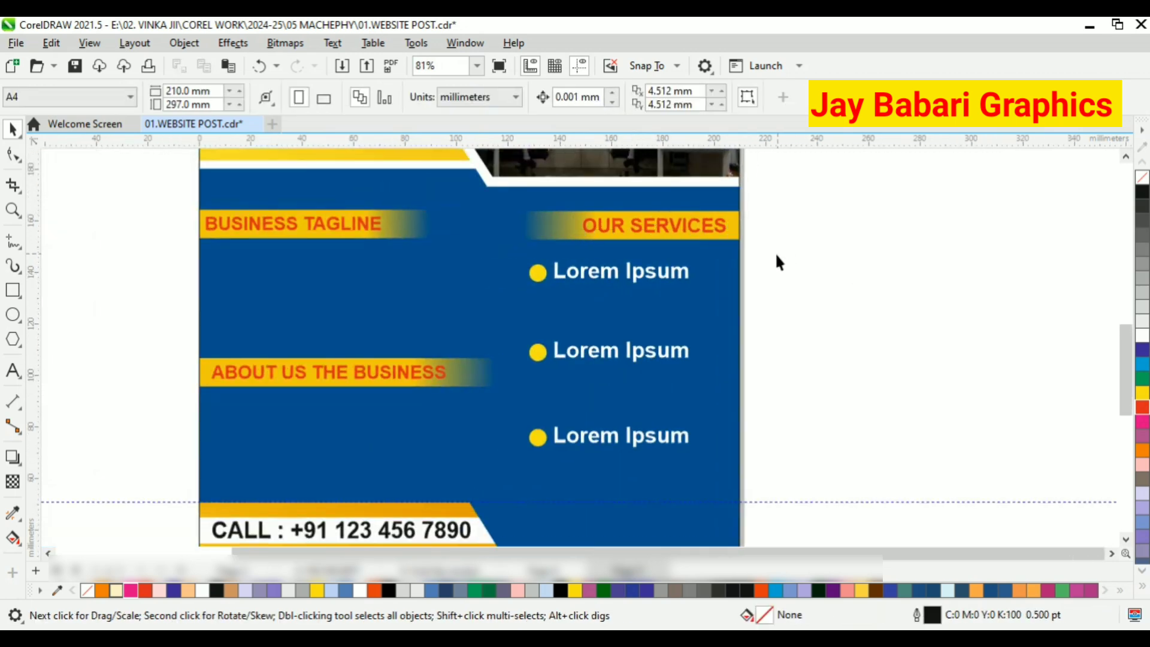
# Remove the outlines from all objects of the poster.
pyautogui.scroll(-2, 801, 350)
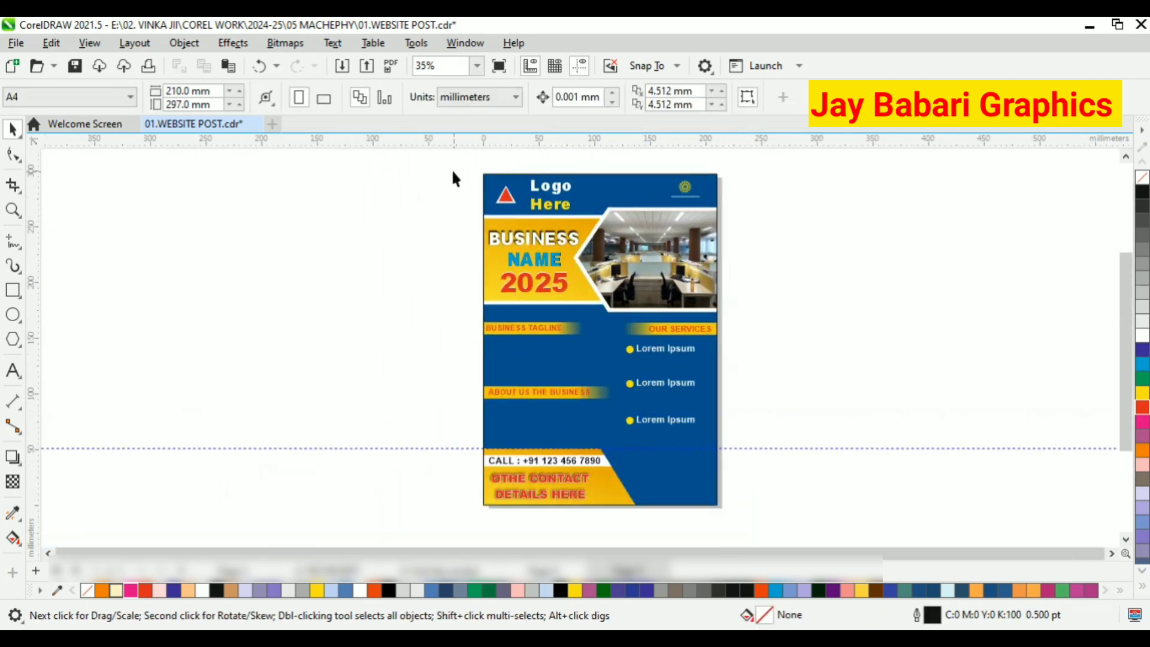
pyautogui.moveTo(455, 179); pyautogui.dragTo(767, 536)
pyautogui.rightClick(1143, 176)
pyautogui.scroll(-3, 689, 359)
pyautogui.scroll(4, 689, 240)
# Group all objects of the poster into a single group.
pyautogui.rightClick(609, 296)
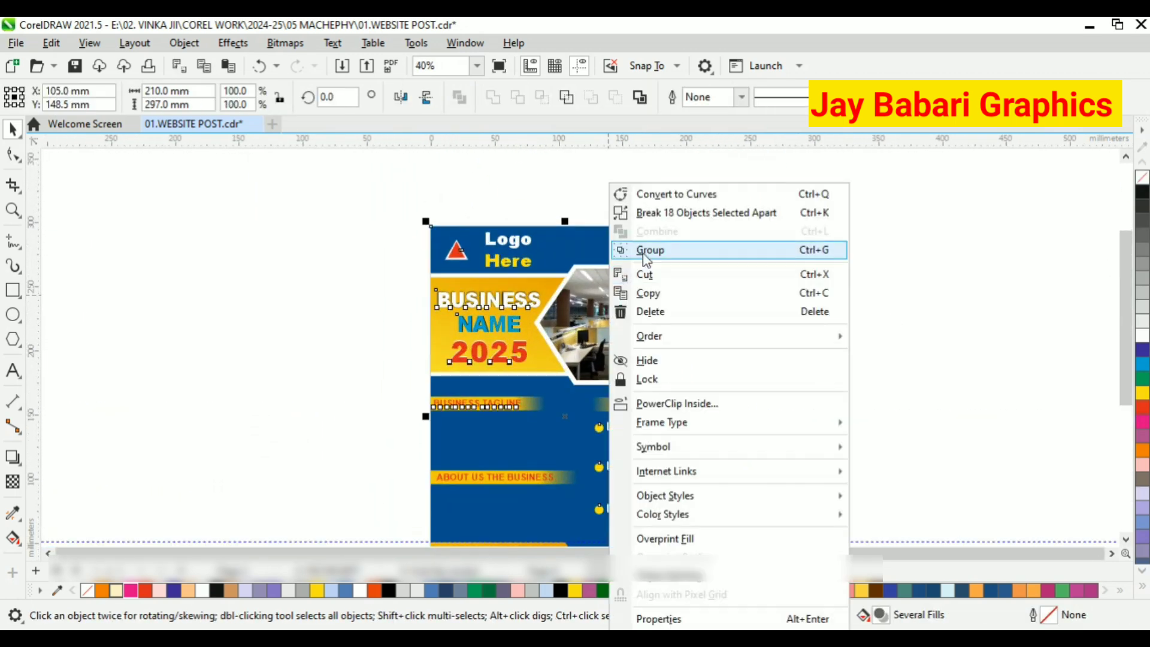
pyautogui.click(653, 253)
pyautogui.click(745, 254)
pyautogui.scroll(-4, 695, 248)
pyautogui.scroll(3, 532, 327)
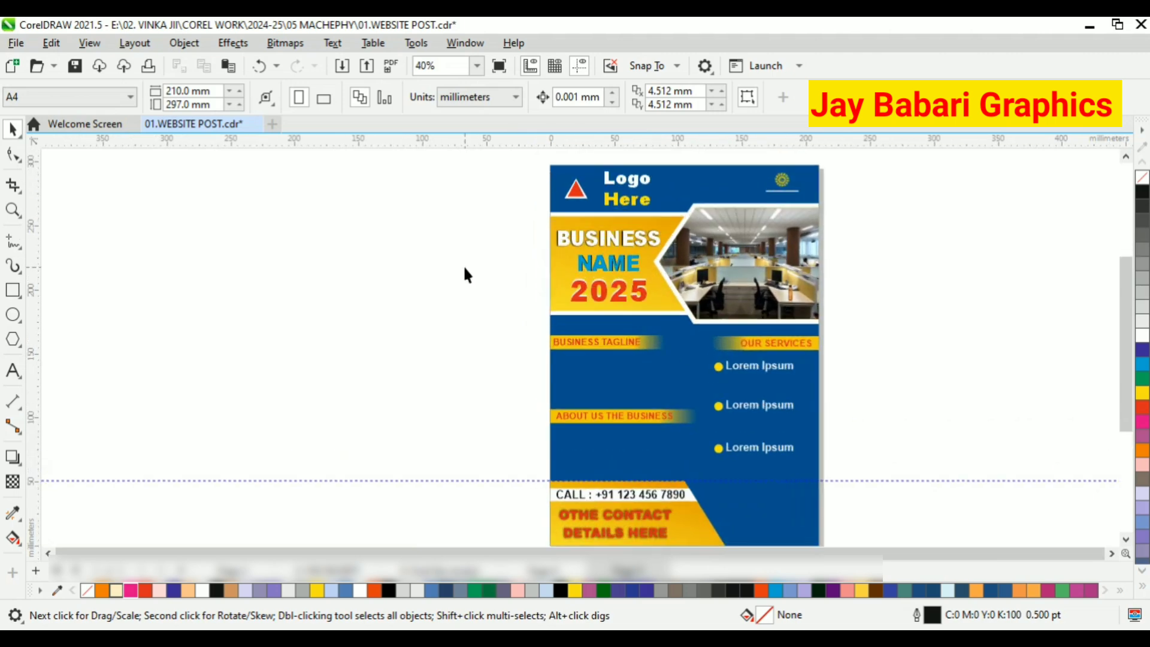